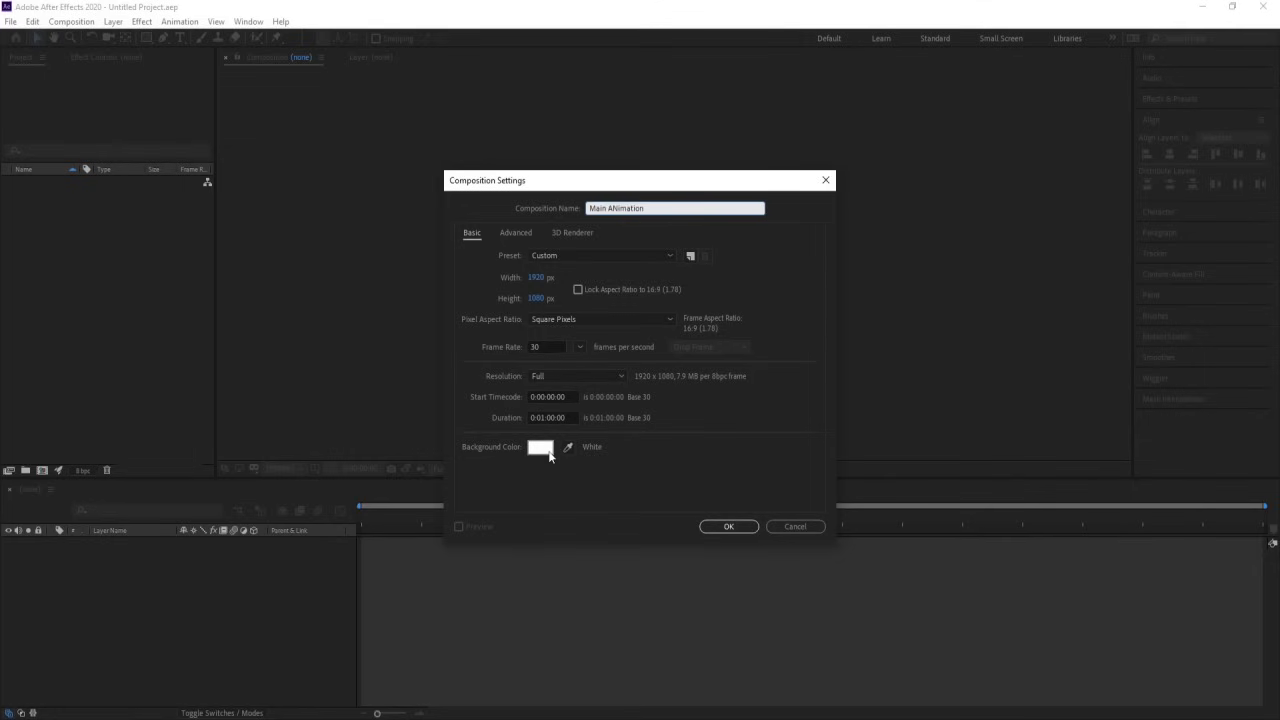
# Create the Main ANimation composition at 1920 × 1080 px and 30 fps, and display its title/action safe guides
pyautogui.click(720, 526)
pyautogui.click(314, 468)
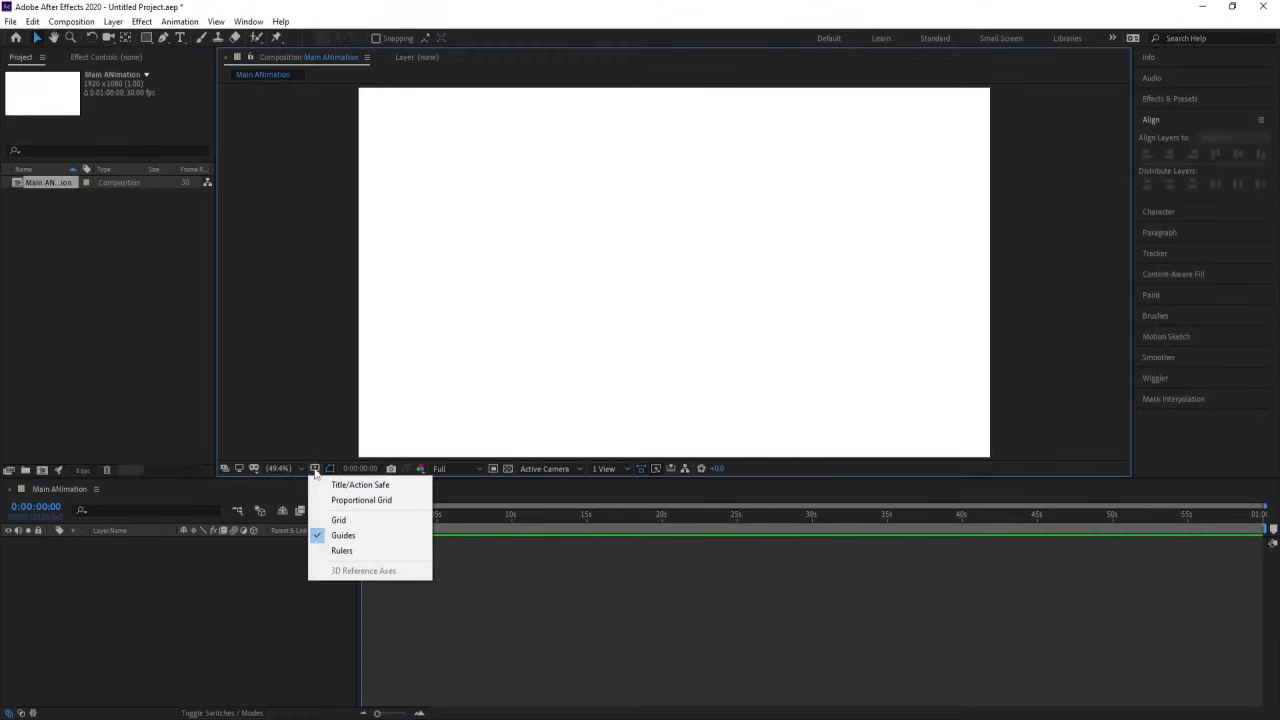
pyautogui.click(336, 486)
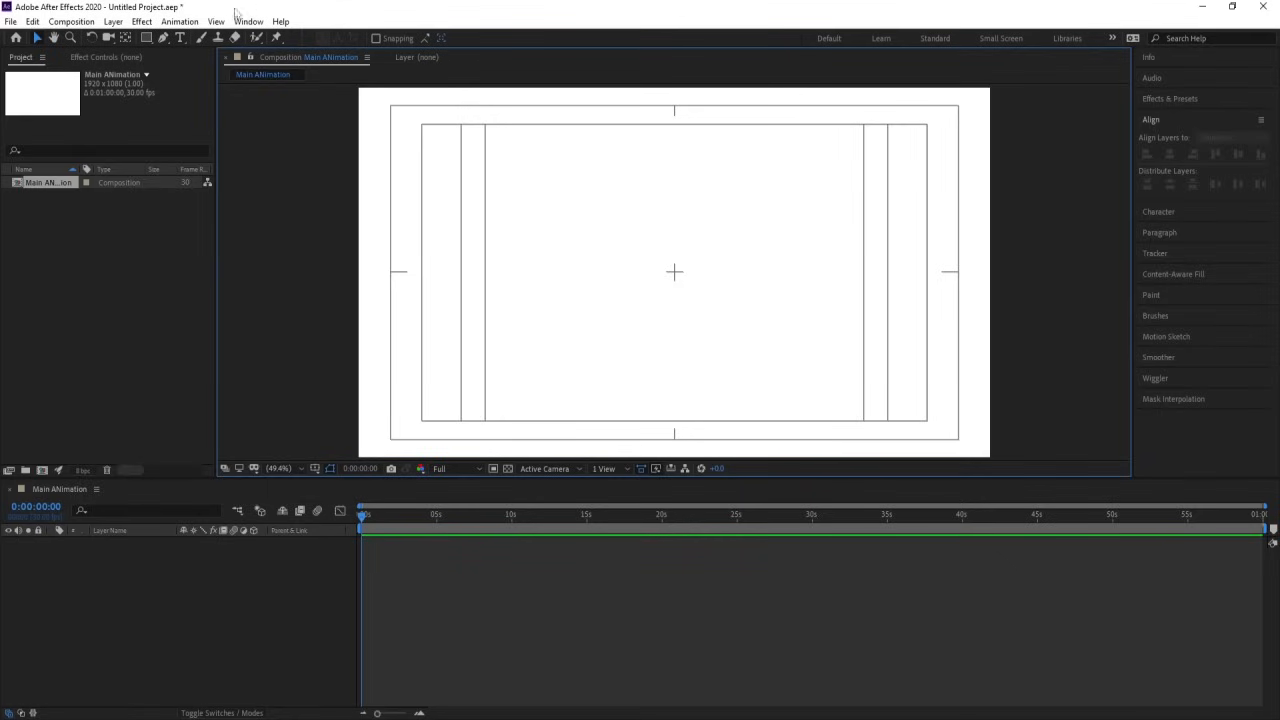
# Draw a small black circle with the Ellipse tool near the composition's centre
pyautogui.click(153, 36)
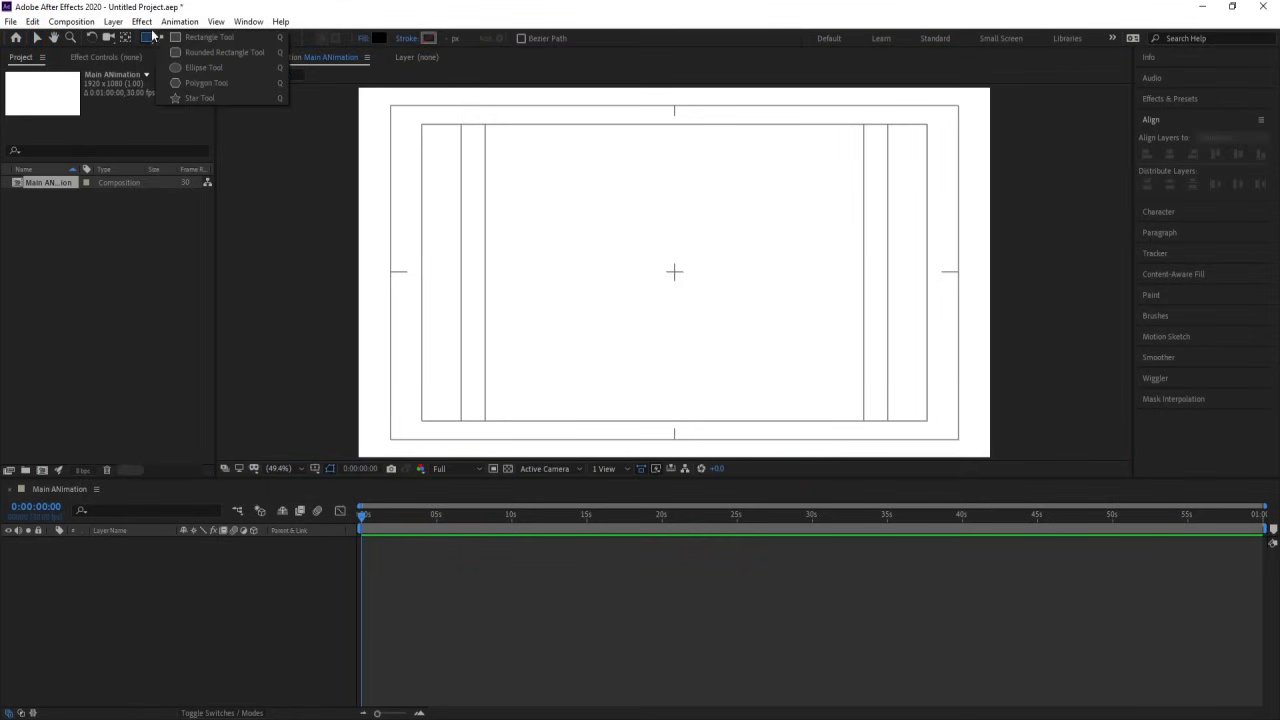
pyautogui.click(203, 67)
pyautogui.moveTo(666, 256); pyautogui.dragTo(680, 270)
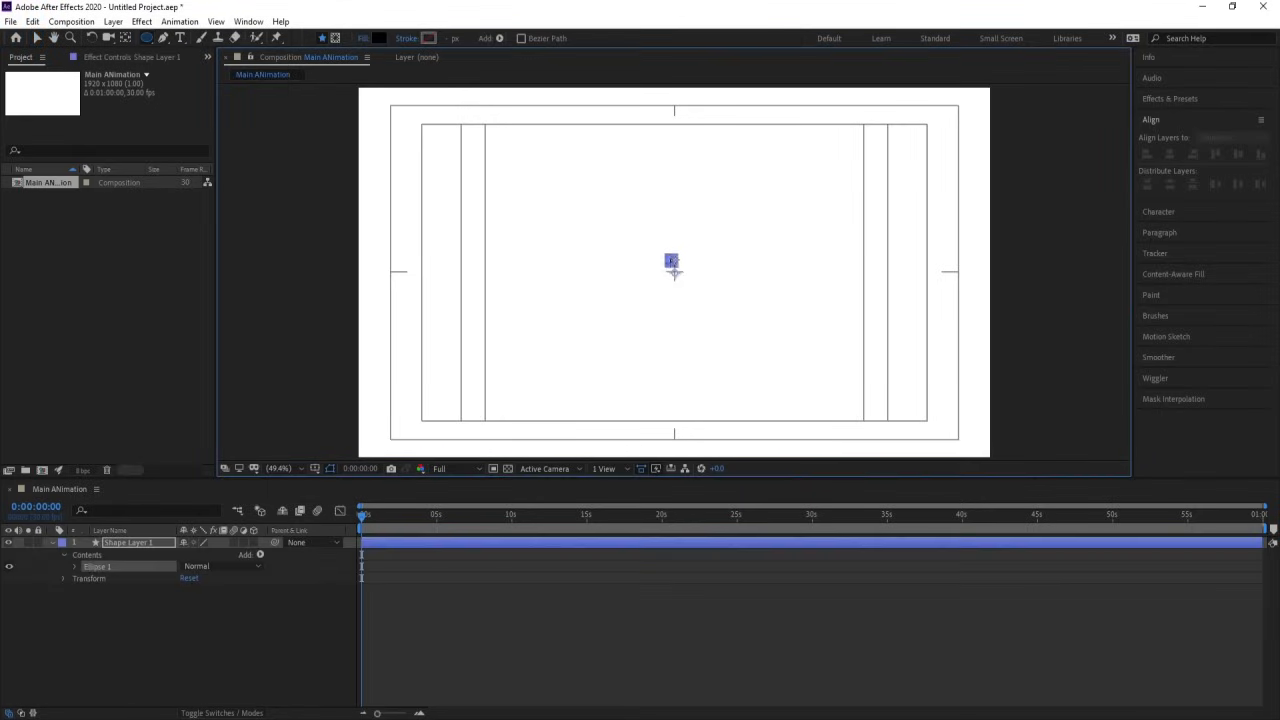
pyautogui.click(239, 634)
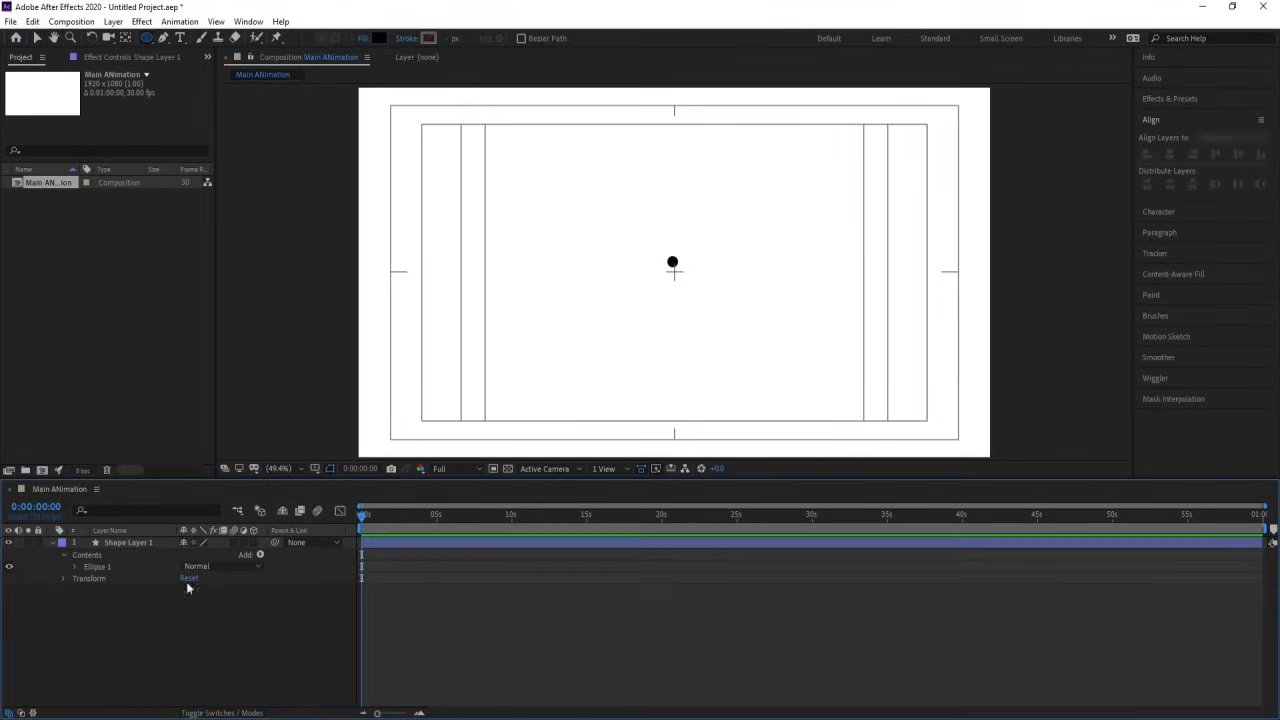
# Centre the circle layer's anchor point in its content and align the layer horizontally and vertically to the composition
pyautogui.click(147, 543)
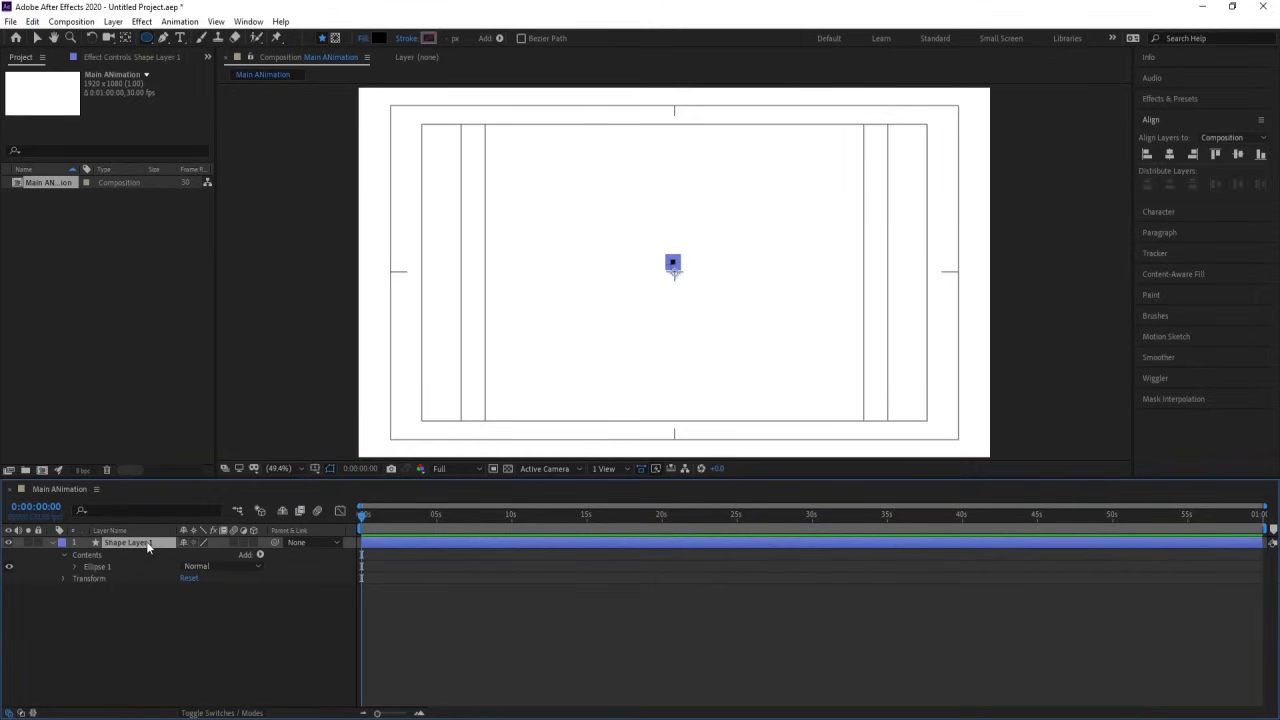
pyautogui.hotkey('ctrl', 'alt', 'Home')
pyautogui.click(1170, 155)
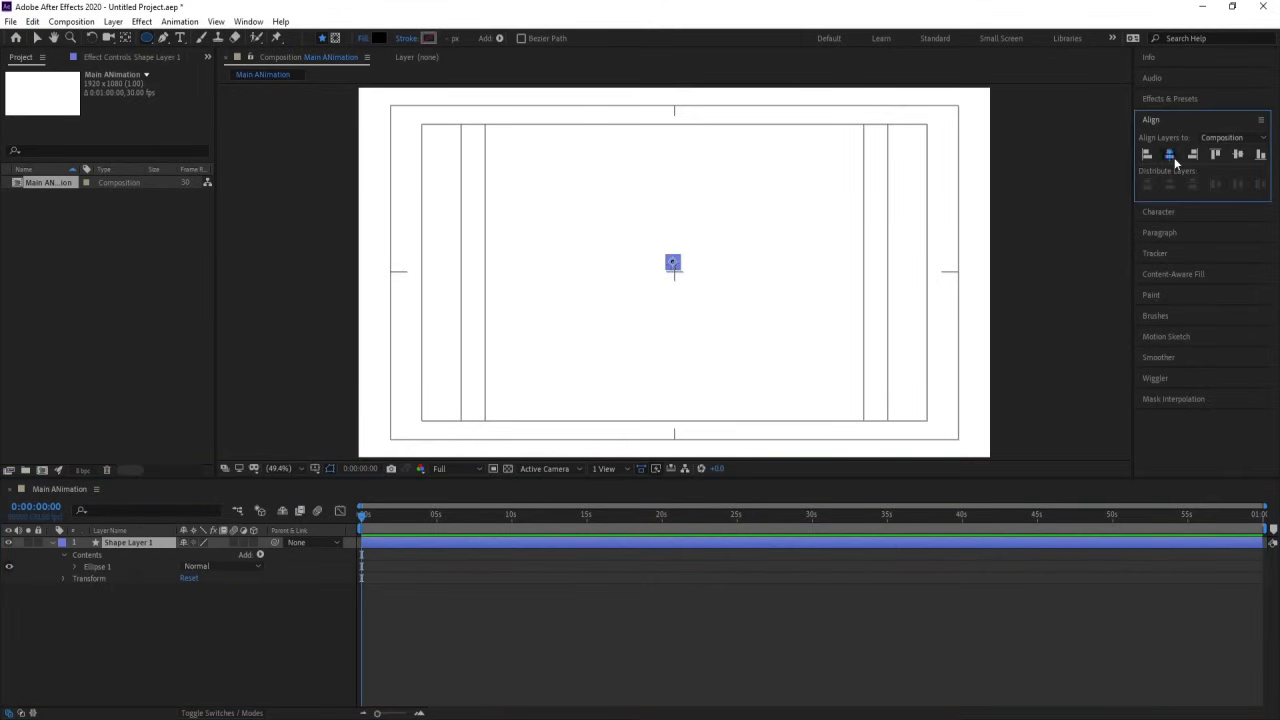
pyautogui.click(1236, 155)
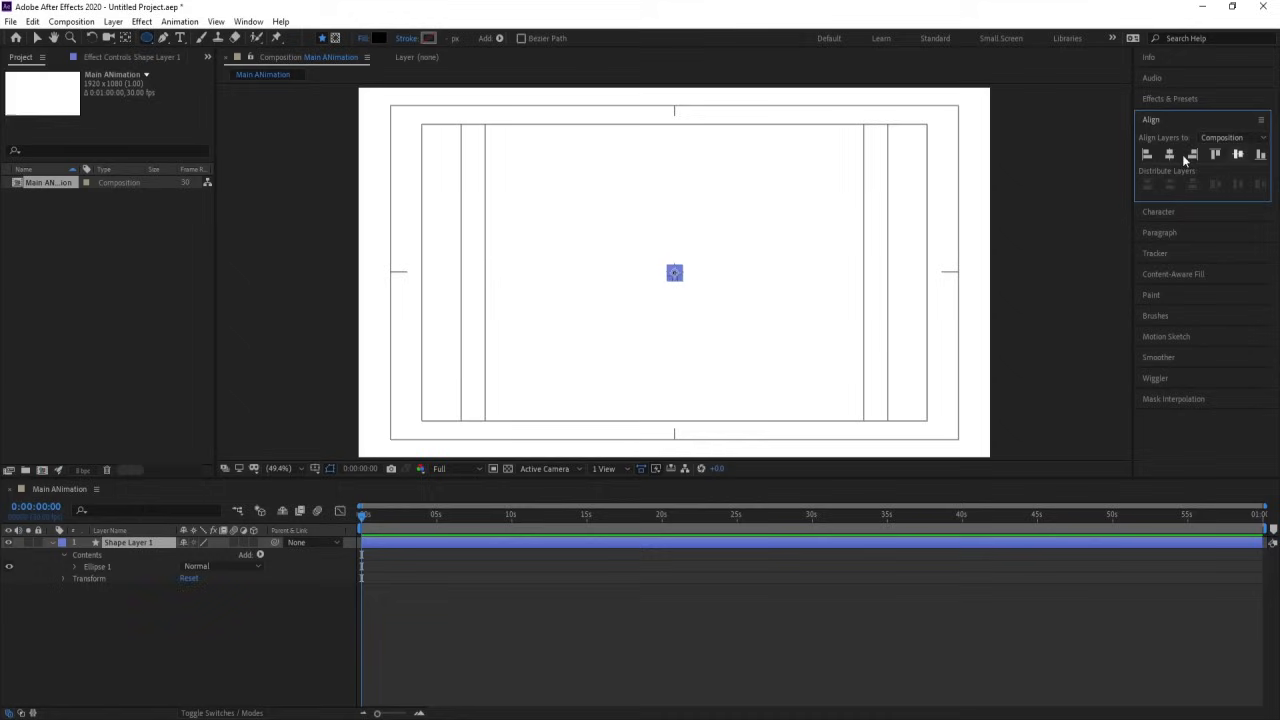
pyautogui.click(70, 654)
# Collapse the circle's shape layer and rename it "circle"
pyautogui.click(52, 542)
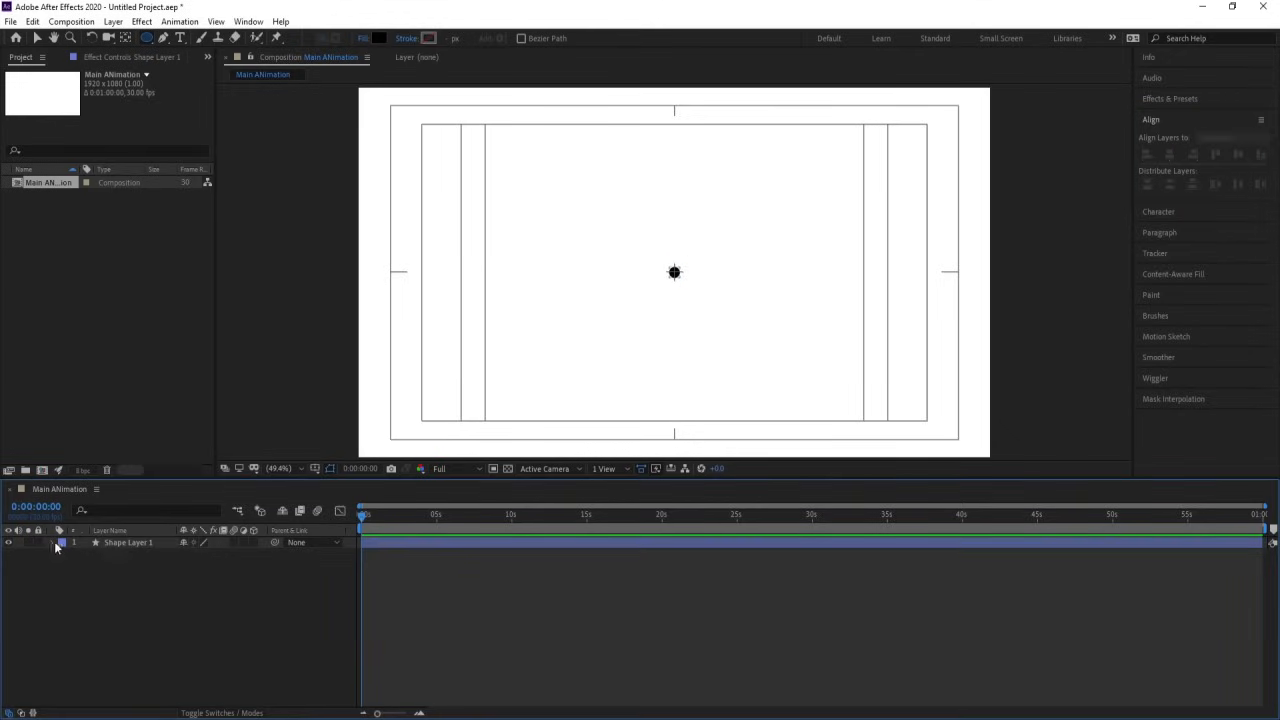
pyautogui.click(110, 542)
pyautogui.press('Return')
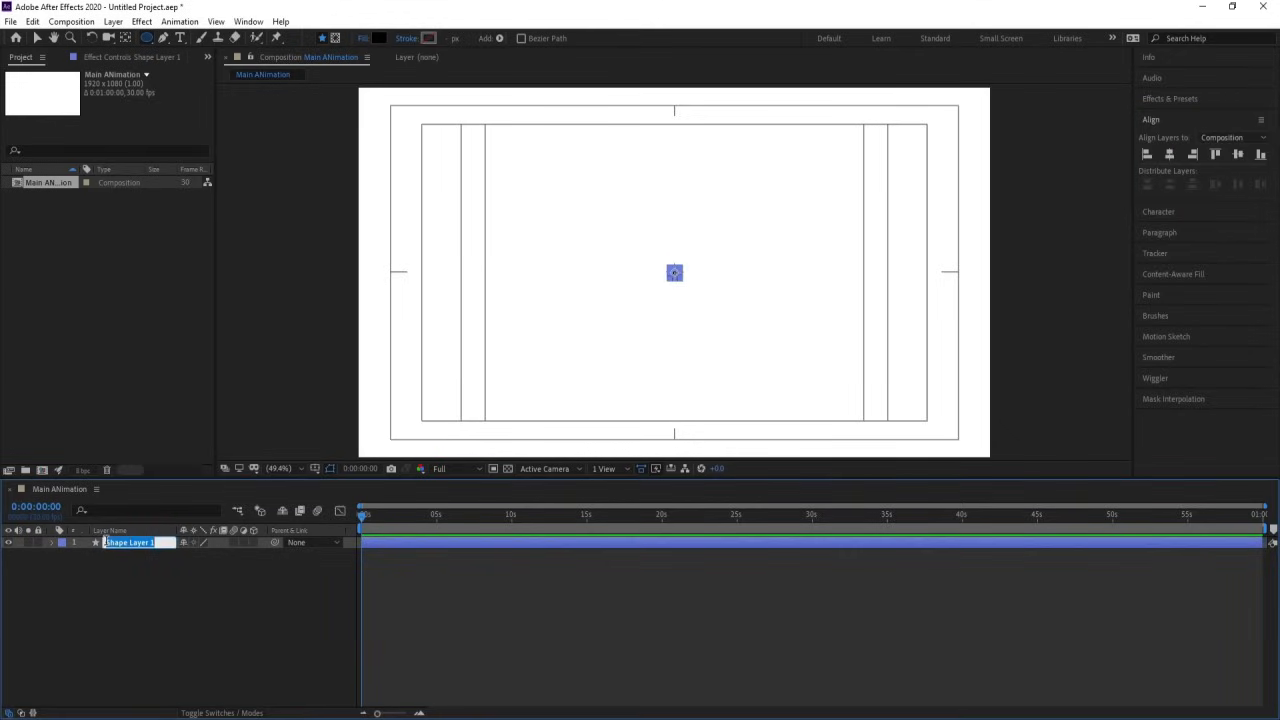
pyautogui.write('circle')
pyautogui.press('Return')
pyautogui.press('Return')
pyautogui.write('c')
pyautogui.press('Return')
pyautogui.click(134, 562)
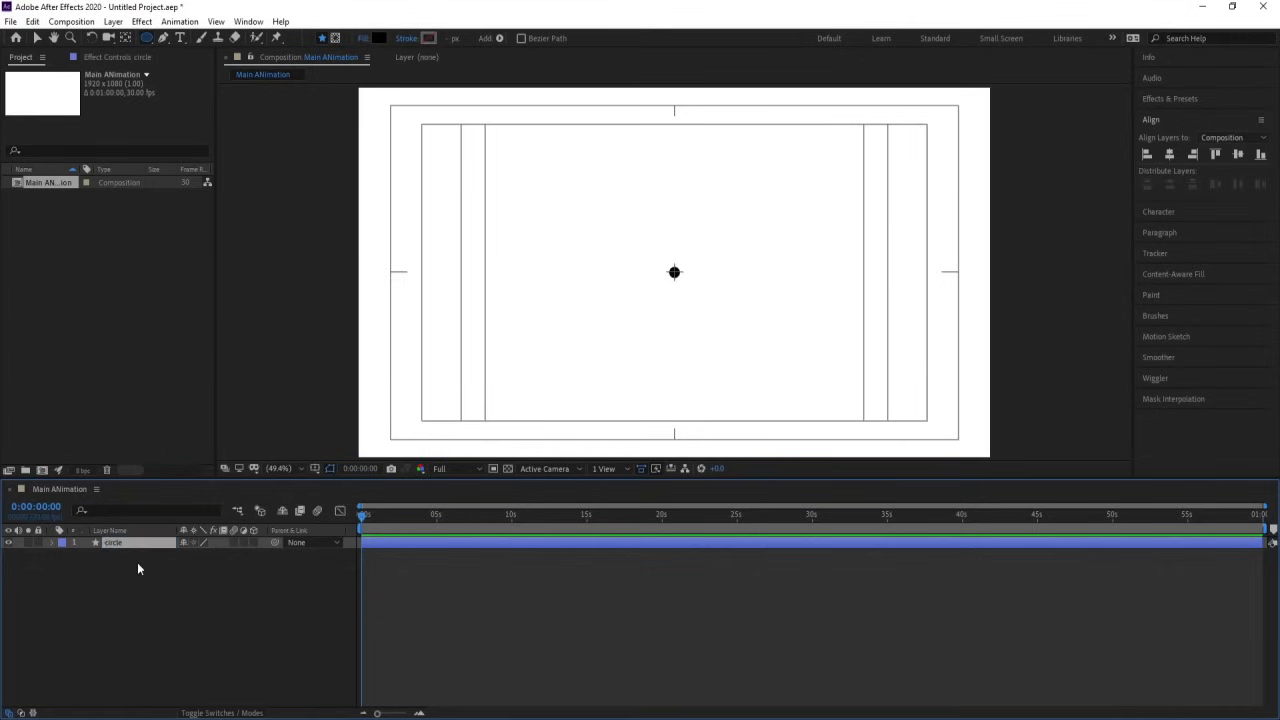
# Draw a black square about 37 px wide just right of the circle on a new shape layer and centre its anchor point
pyautogui.click(147, 40)
pyautogui.click(224, 60)
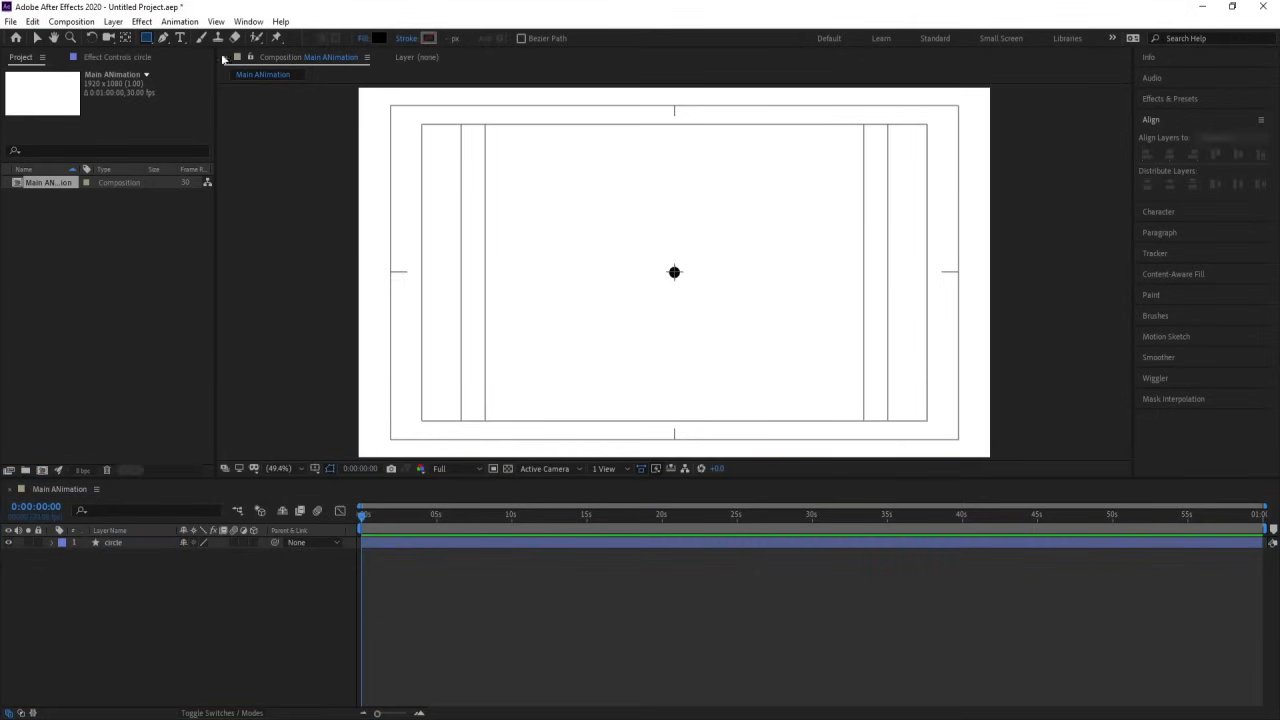
pyautogui.scroll(4, 720, 297)
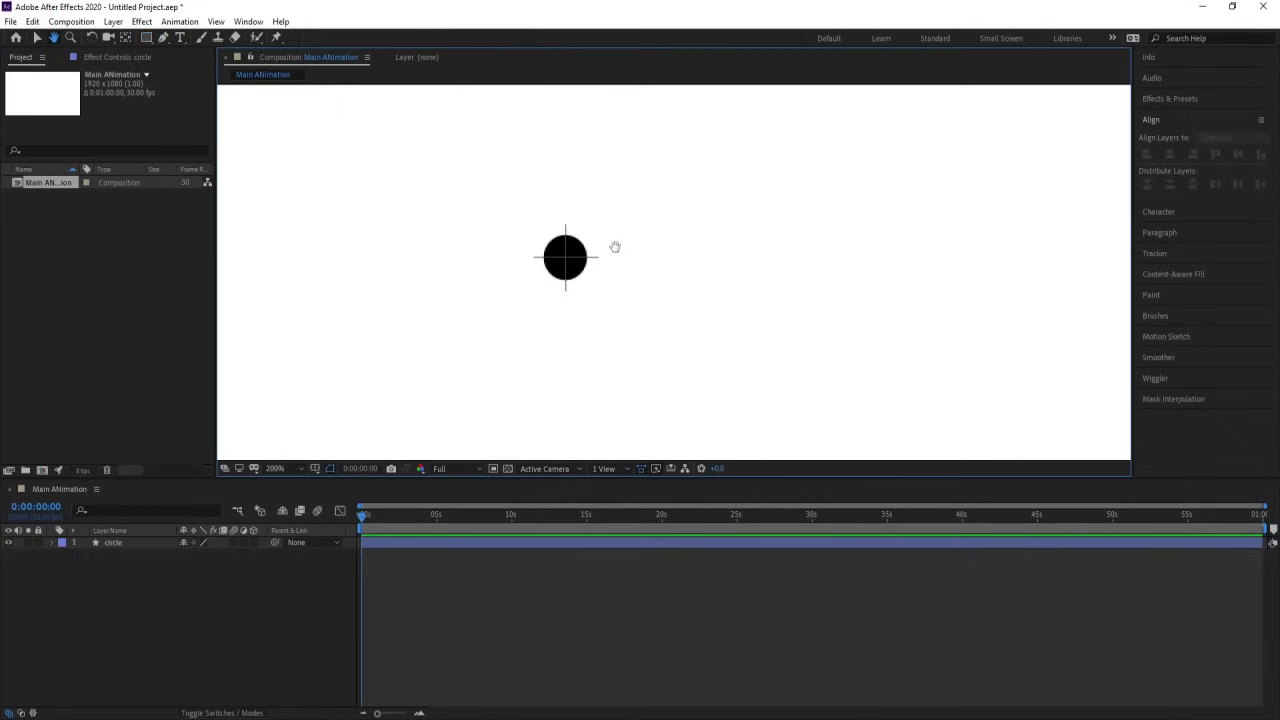
pyautogui.moveTo(614, 232); pyautogui.dragTo(666, 284)
pyautogui.click(119, 546)
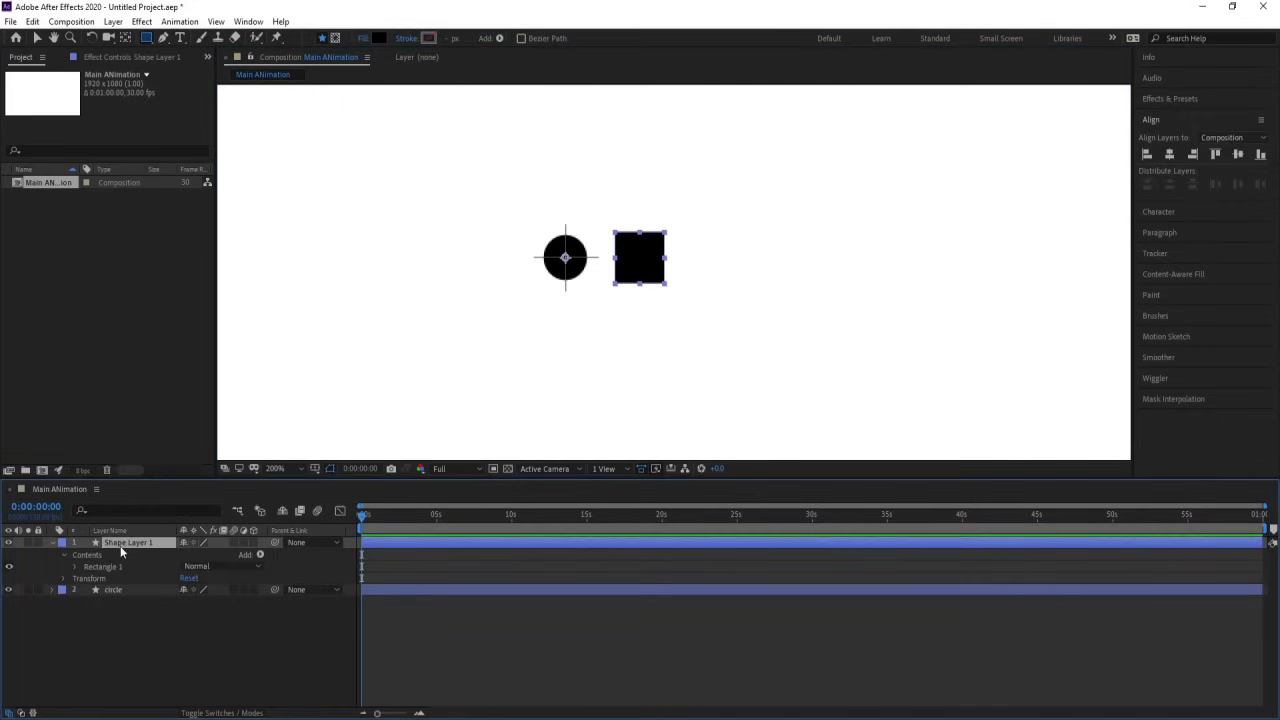
pyautogui.hotkey('ctrl', 'alt', 'Home')
# Duplicate the rectangle inside the square's shape layer
pyautogui.click(92, 557)
pyautogui.click(105, 566)
pyautogui.hotkey('ctrl', 'd')
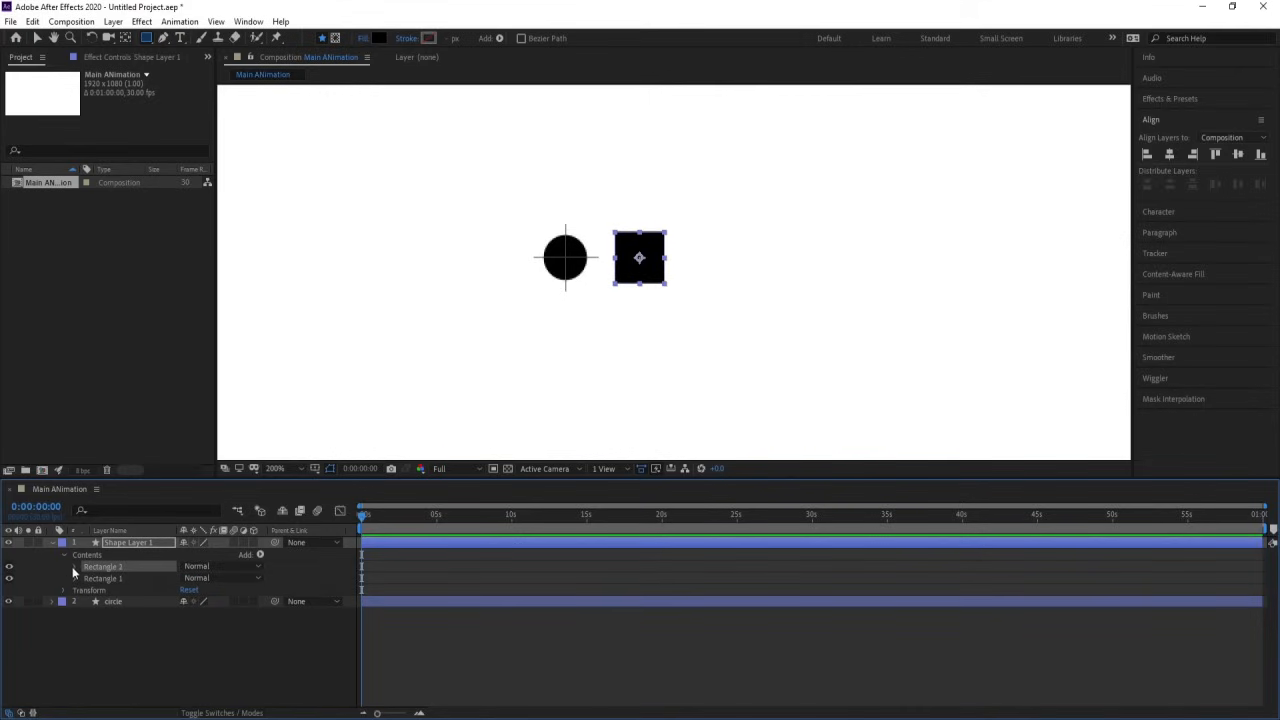
# Set the duplicated rectangle's path size to 200 × 5 and its X position to 117, forming a handle beside the square
pyautogui.click(74, 567)
pyautogui.click(91, 579)
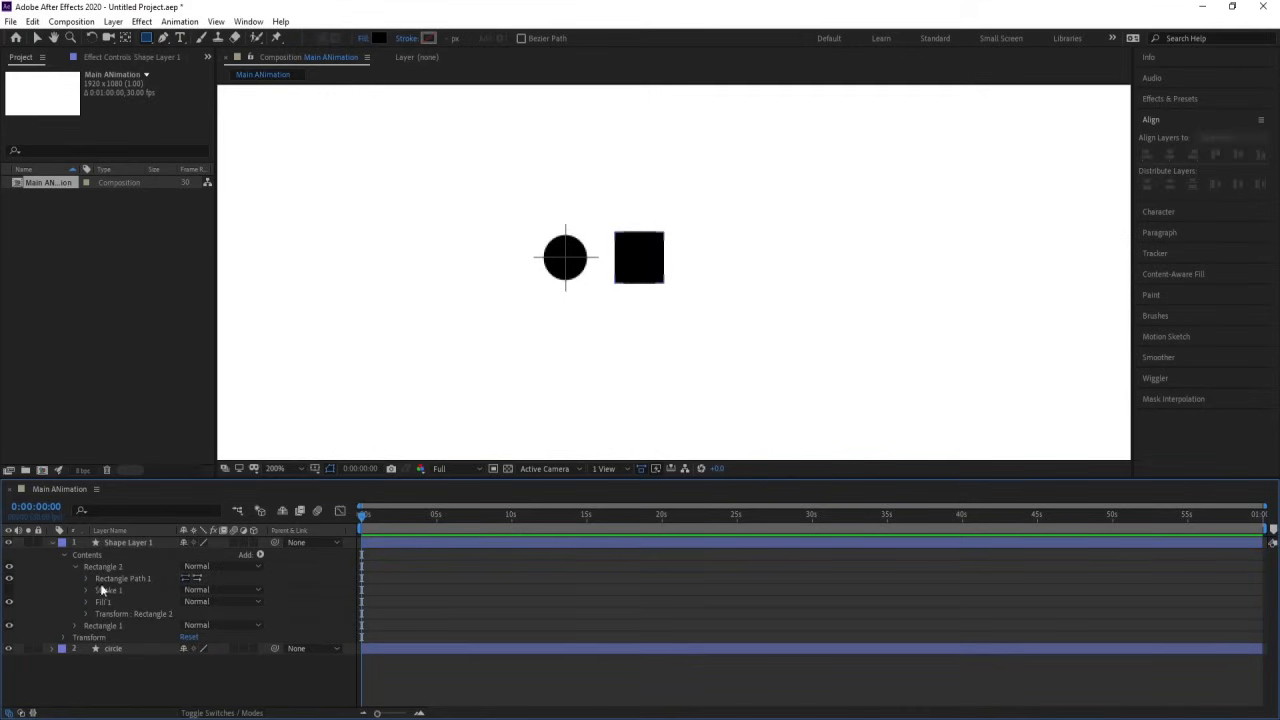
pyautogui.click(87, 578)
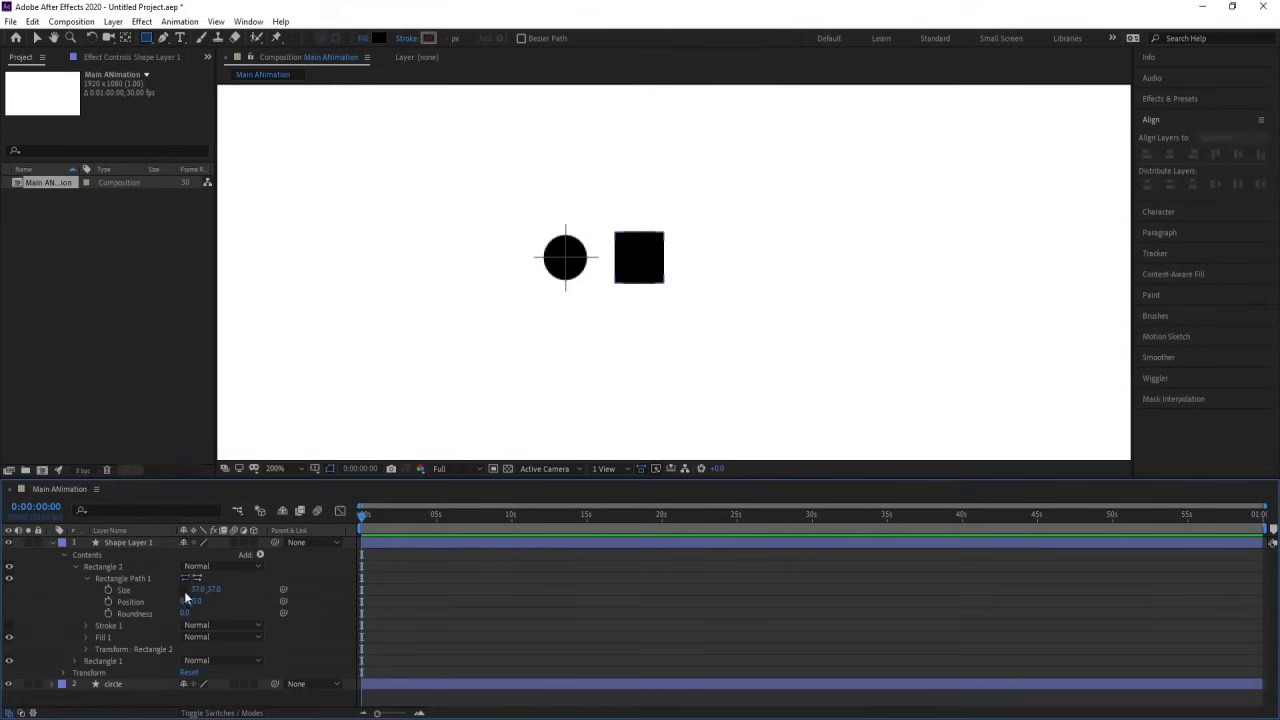
pyautogui.click(213, 590)
pyautogui.write('5')
pyautogui.press('Return')
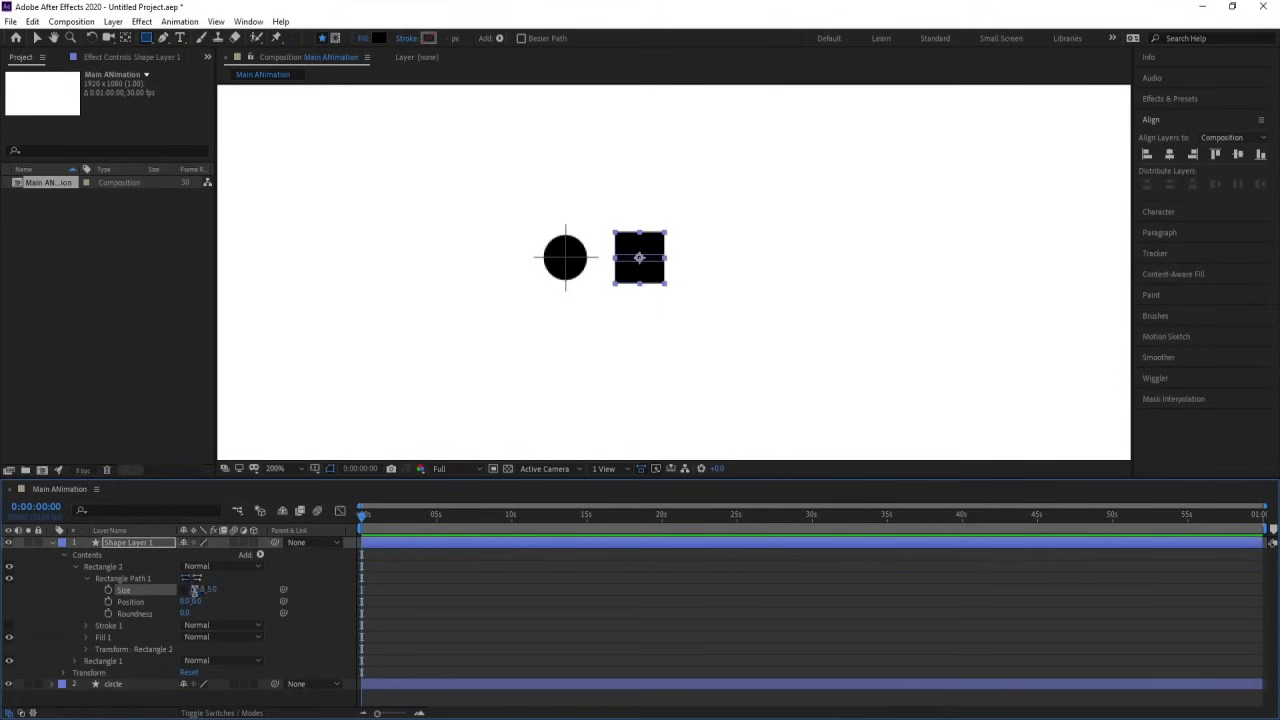
pyautogui.click(195, 590)
pyautogui.press('Return')
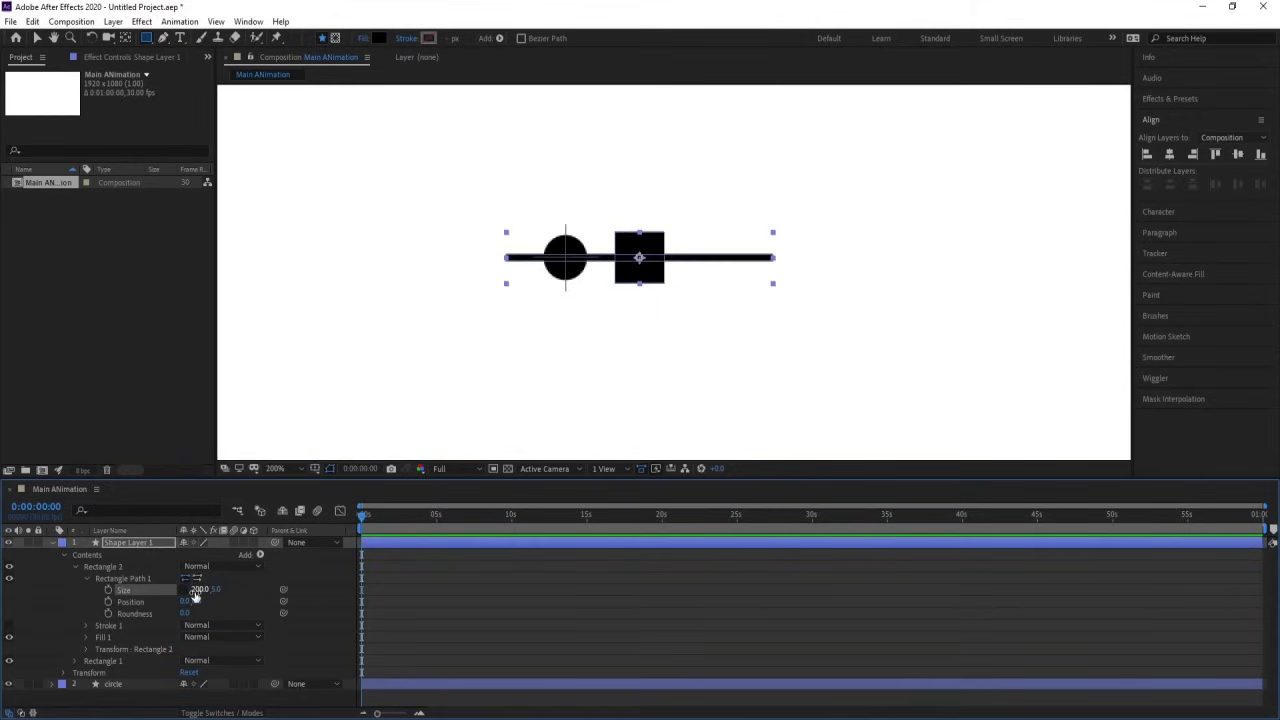
pyautogui.moveTo(186, 601); pyautogui.dragTo(318, 607)
pyautogui.click(397, 591)
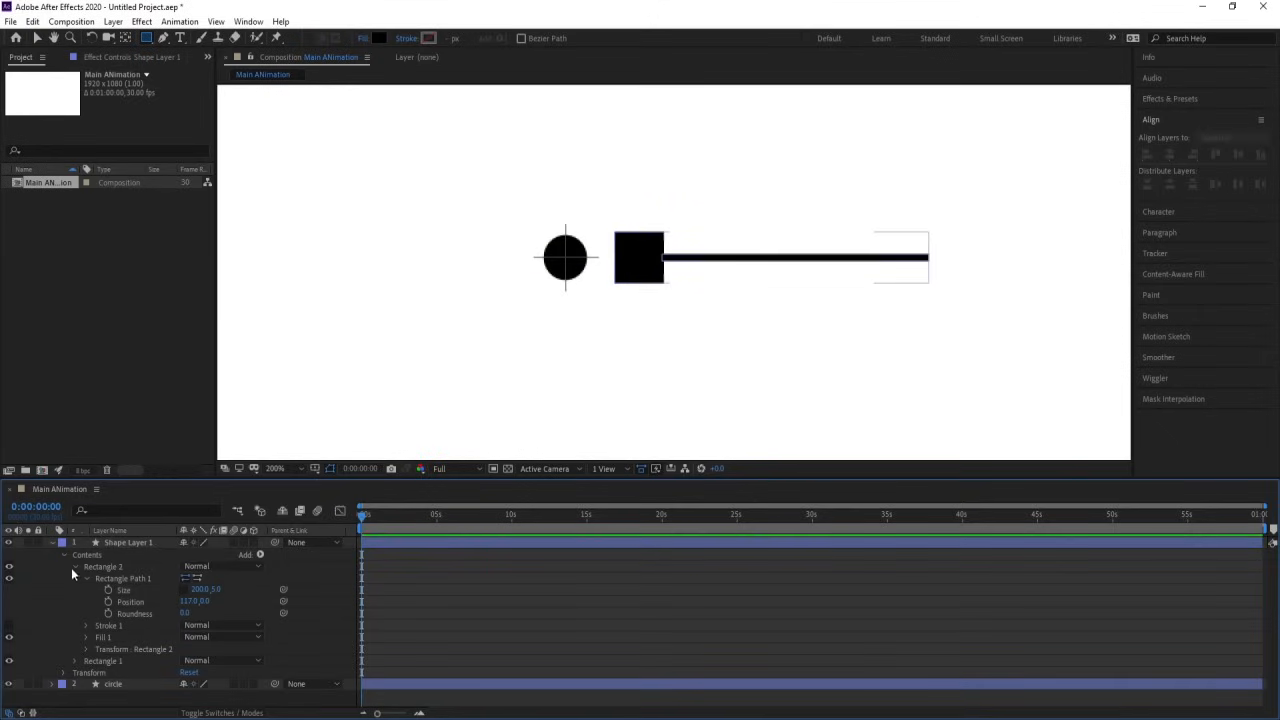
# Collapse the square-and-handle shape layer and rename it "hammer"
pyautogui.click(53, 543)
pyautogui.click(114, 543)
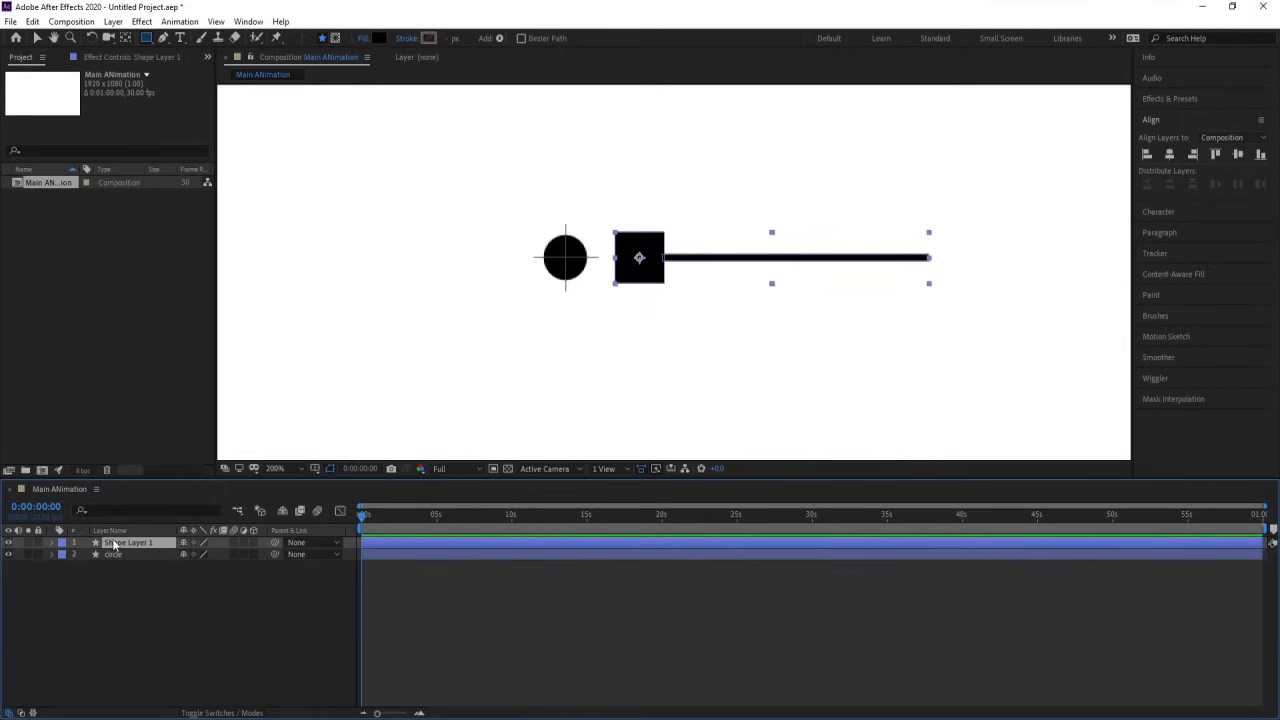
pyautogui.press('Return')
pyautogui.write('hamme')
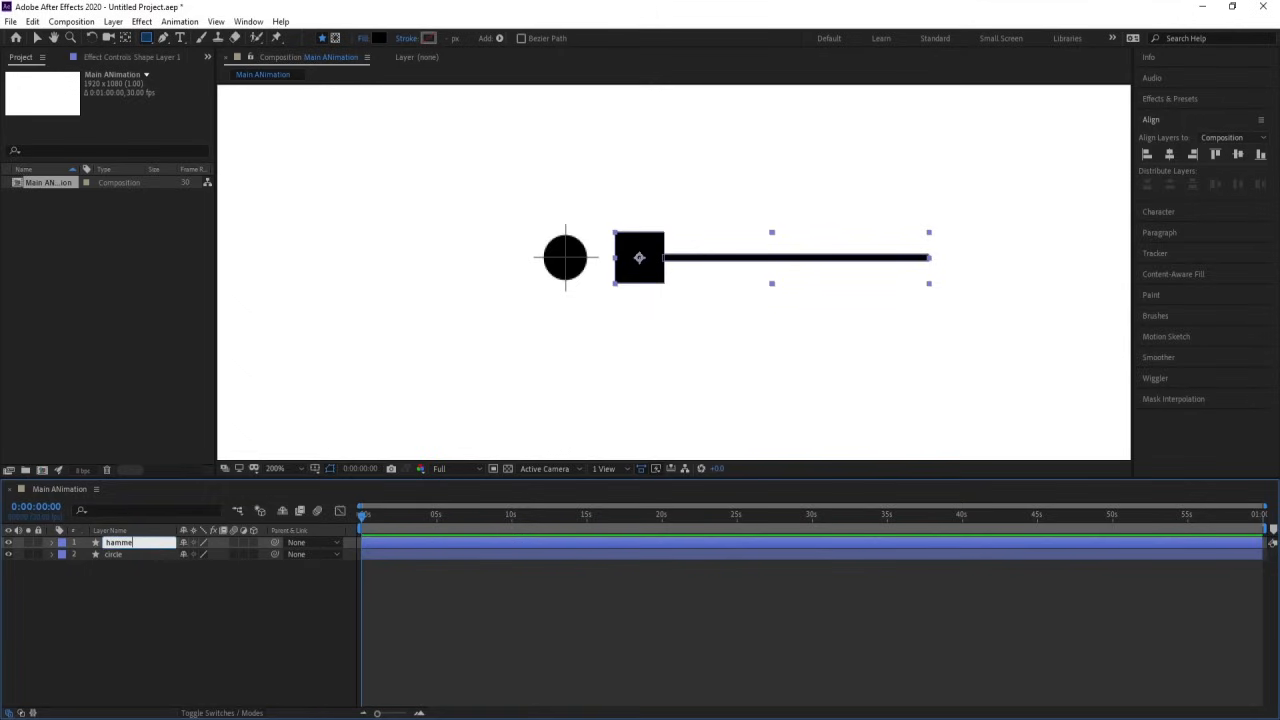
pyautogui.write('r')
pyautogui.press('Return')
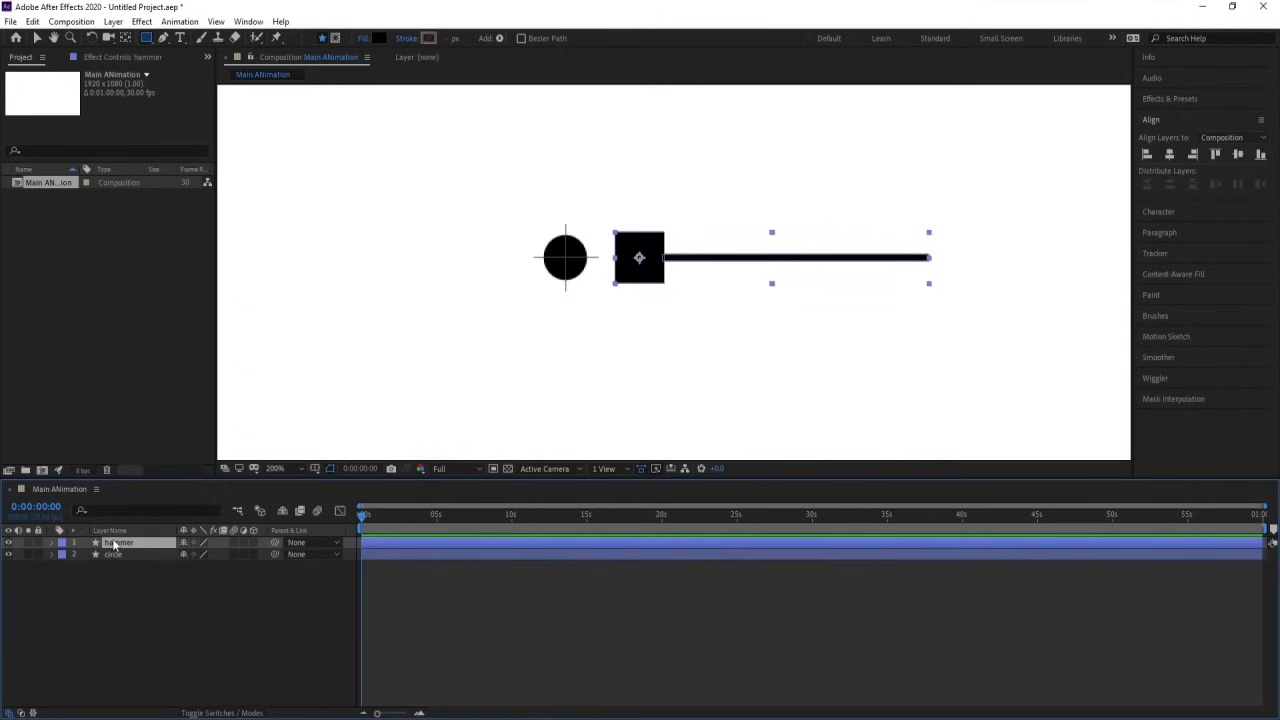
# Move the hammer layer's anchor point to the far right end of its handle
pyautogui.press('y')
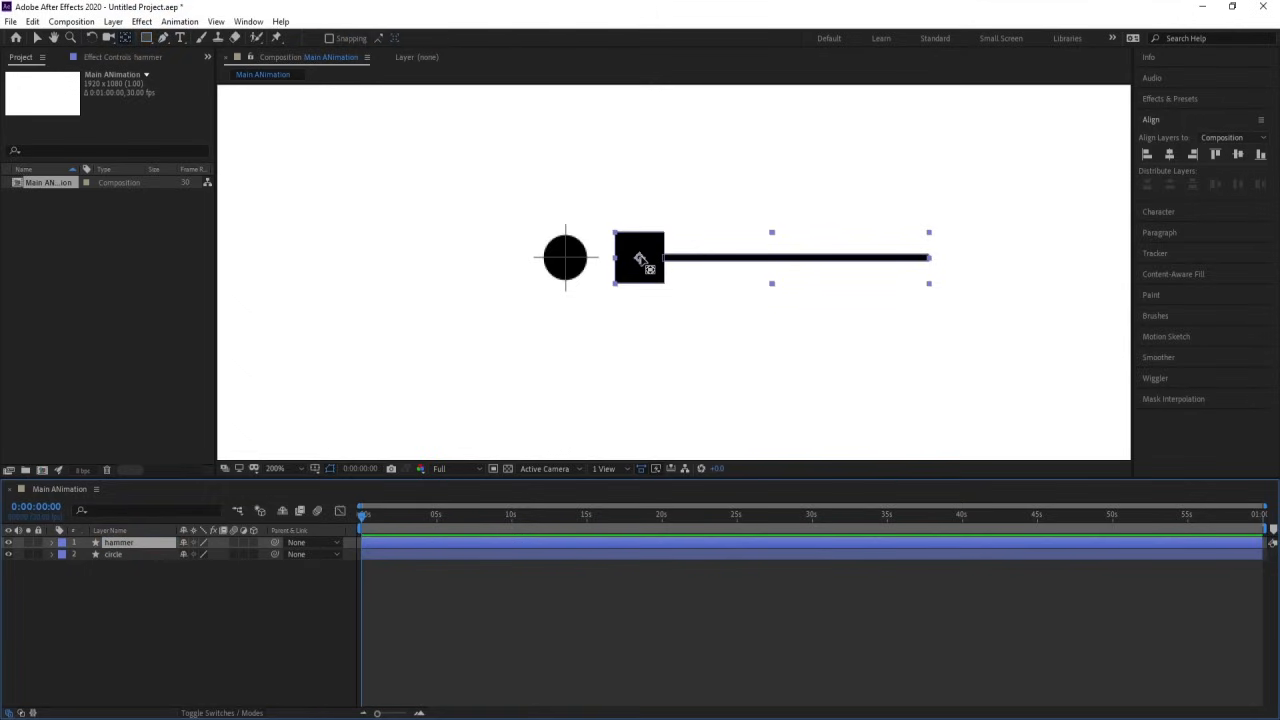
pyautogui.moveTo(640, 258); pyautogui.dragTo(925, 258)
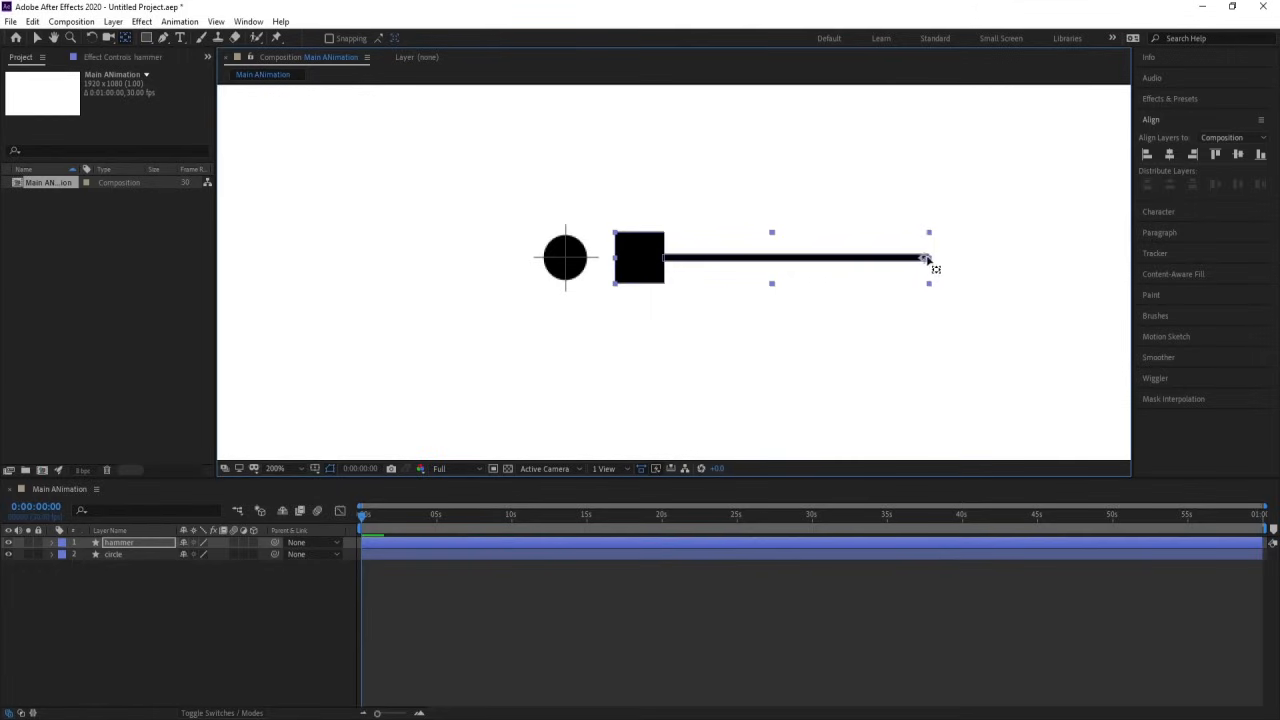
pyautogui.click(275, 598)
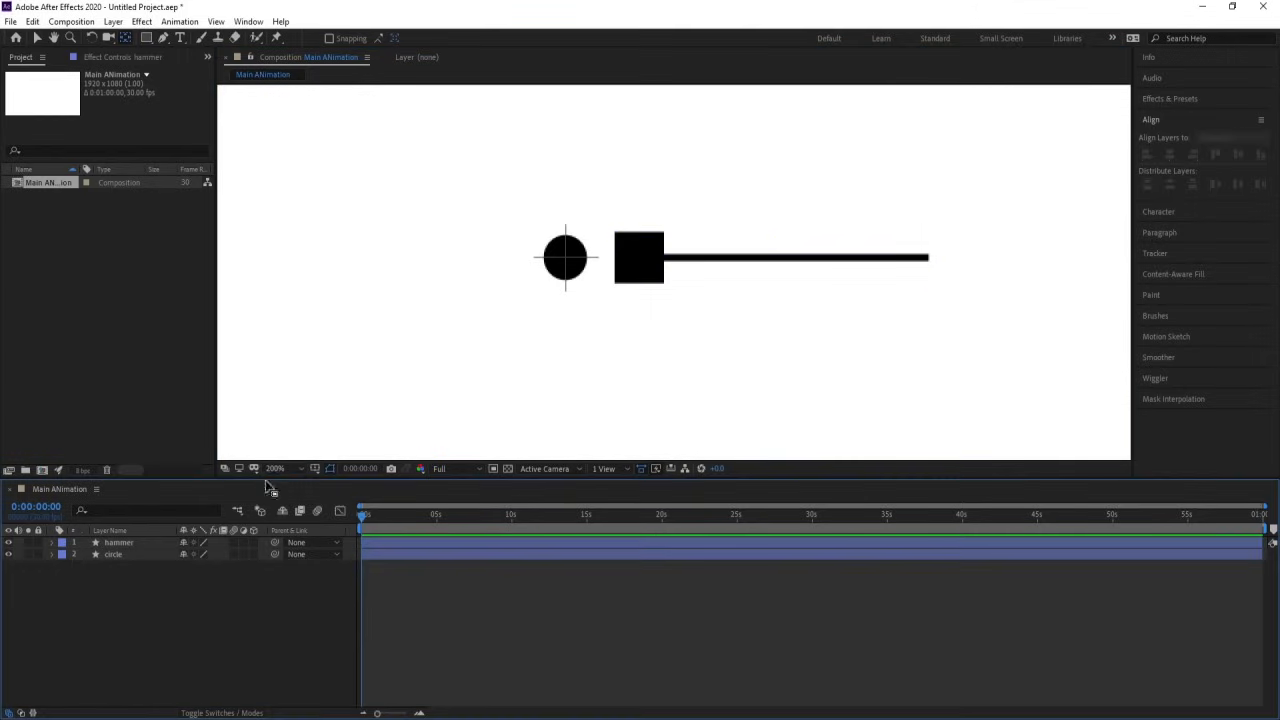
# Fit the composition in the viewer and hide the hammer and circle layers
pyautogui.click(275, 468)
pyautogui.click(286, 222)
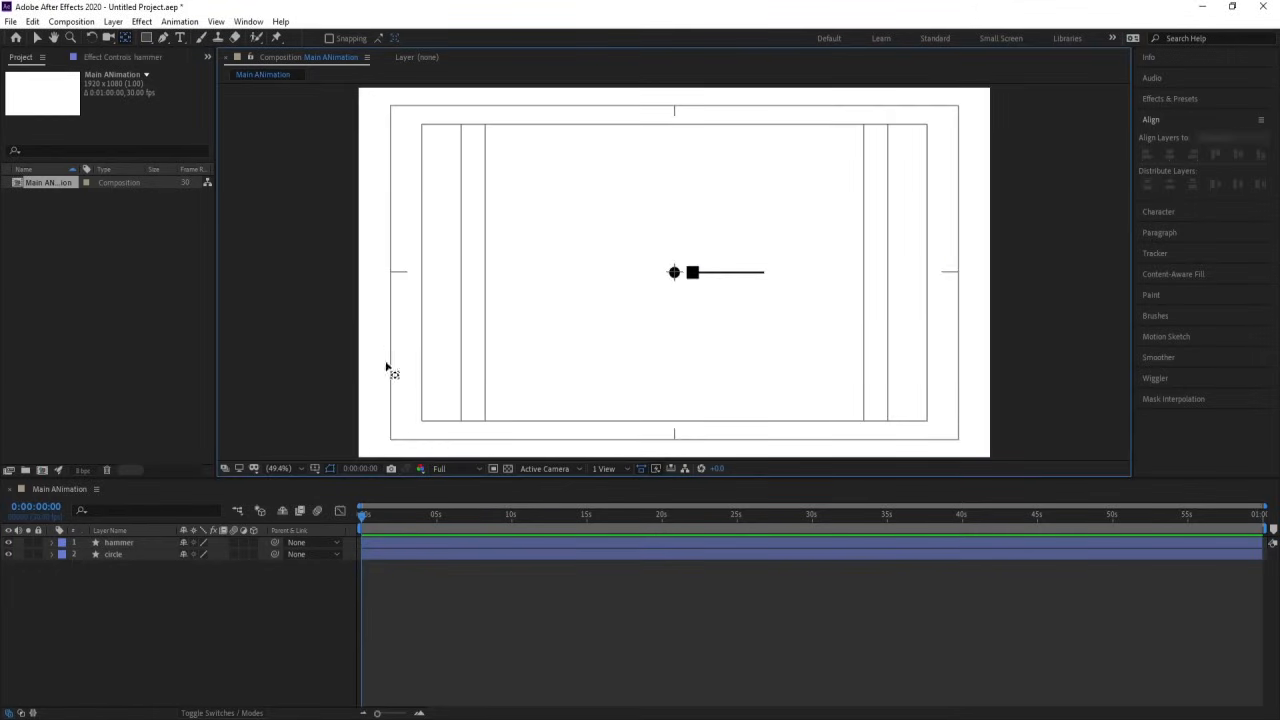
pyautogui.moveTo(9, 555); pyautogui.dragTo(10, 532)
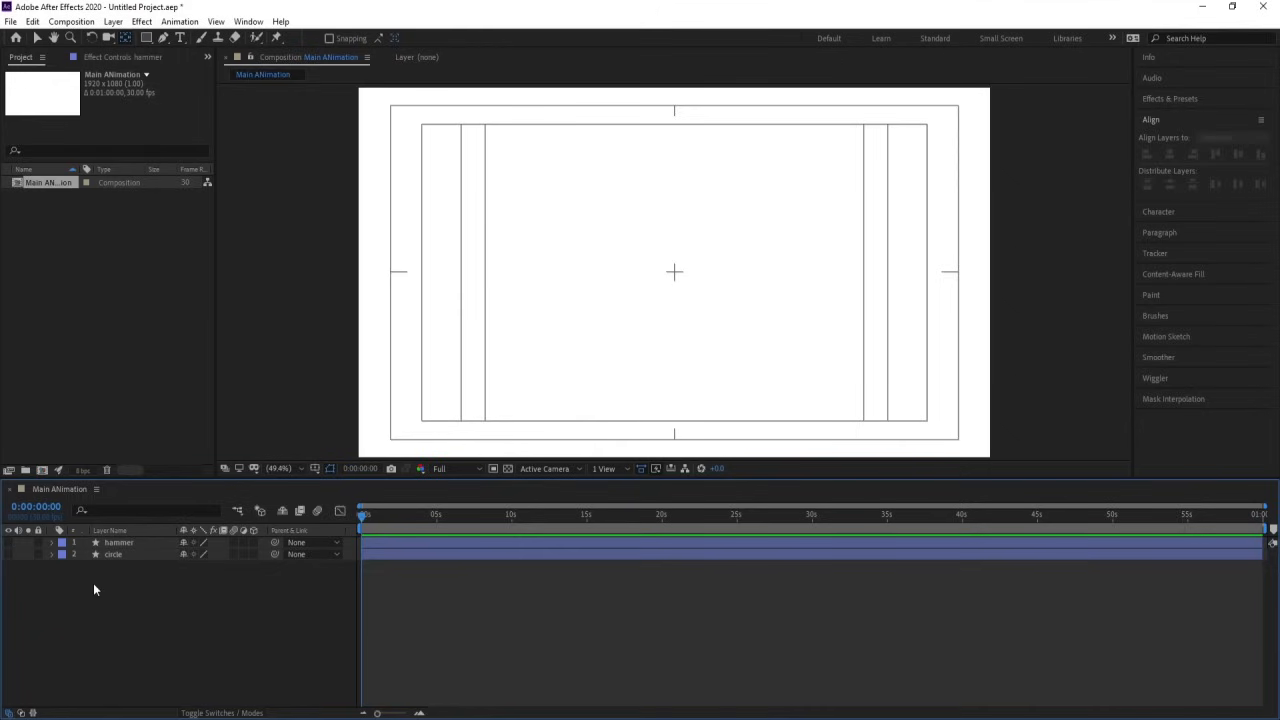
# Add a text layer reading "M" in Poppins Bold with black fill, no stroke and a font size of 142 px
pyautogui.click(181, 37)
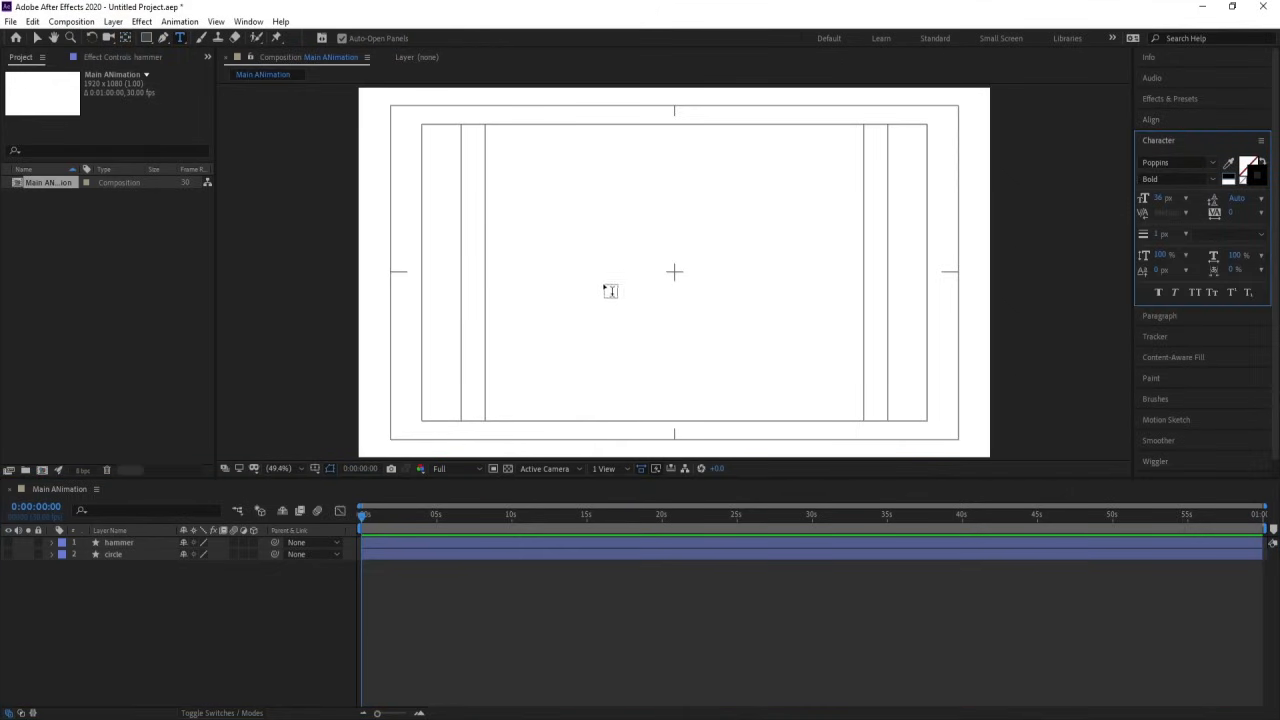
pyautogui.click(605, 288)
pyautogui.write('M')
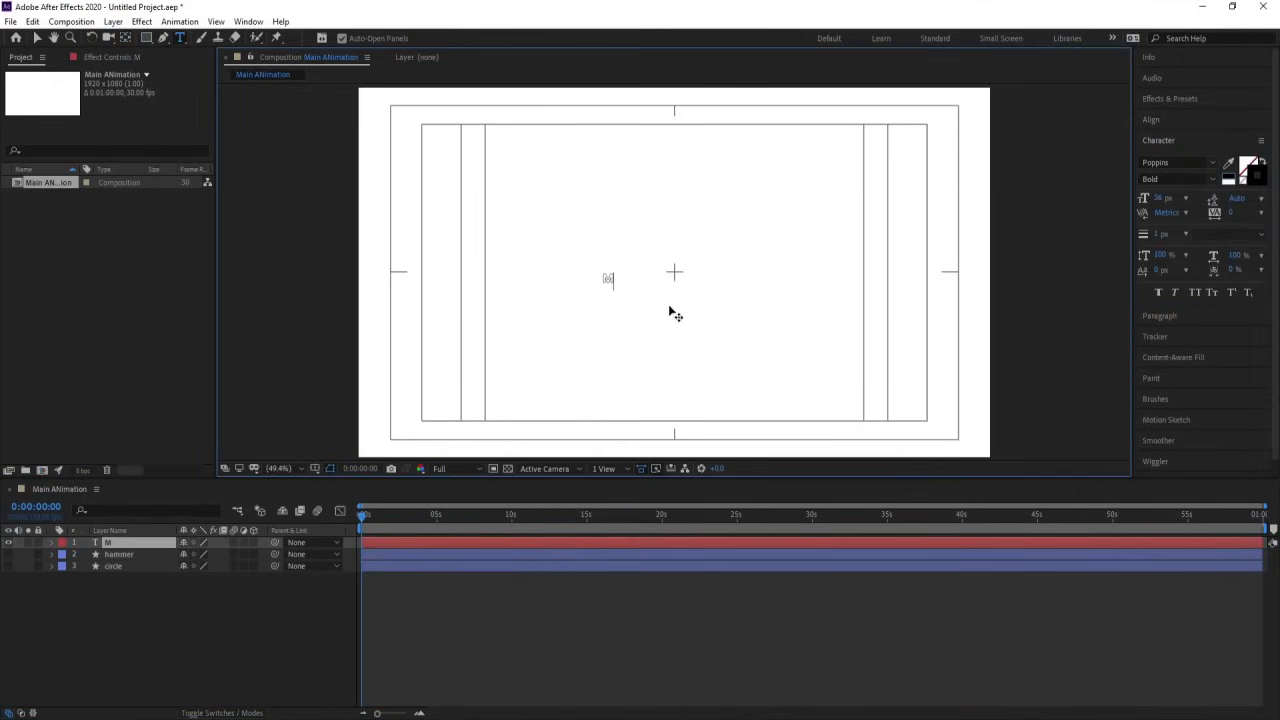
pyautogui.hotkey('ctrl', 'a')
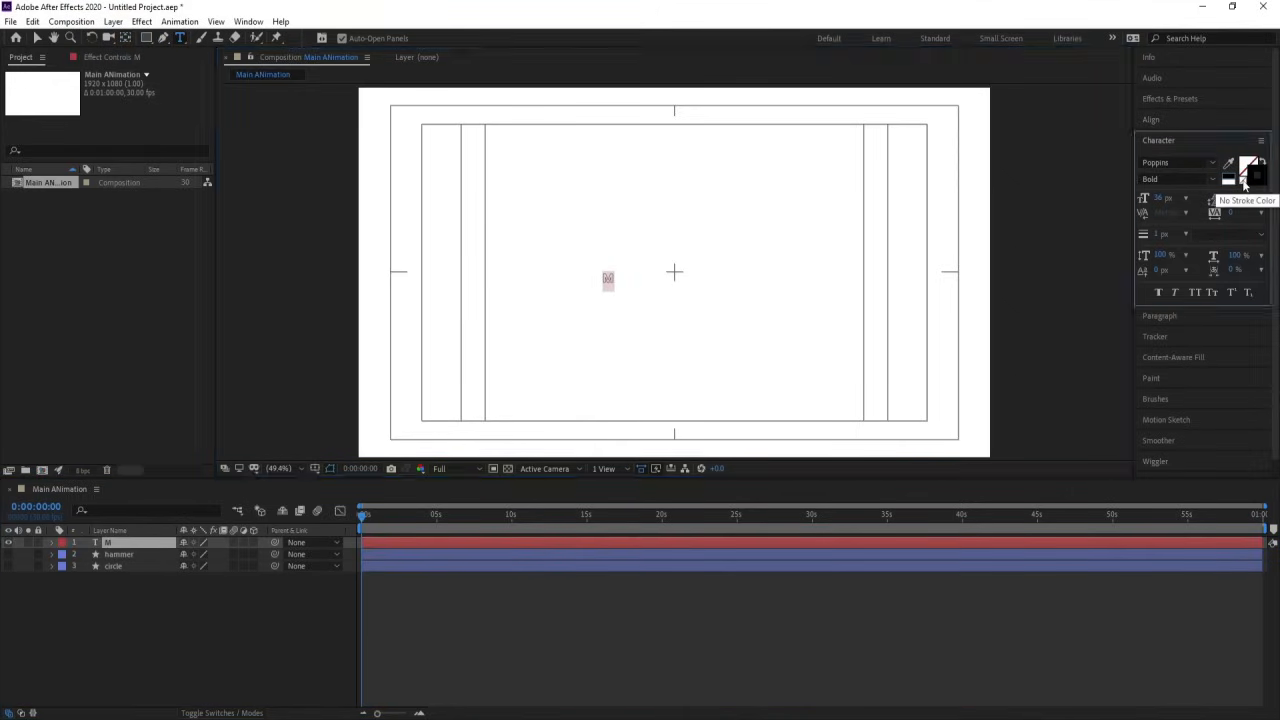
pyautogui.click(1244, 181)
pyautogui.moveTo(1160, 200); pyautogui.dragTo(1212, 179)
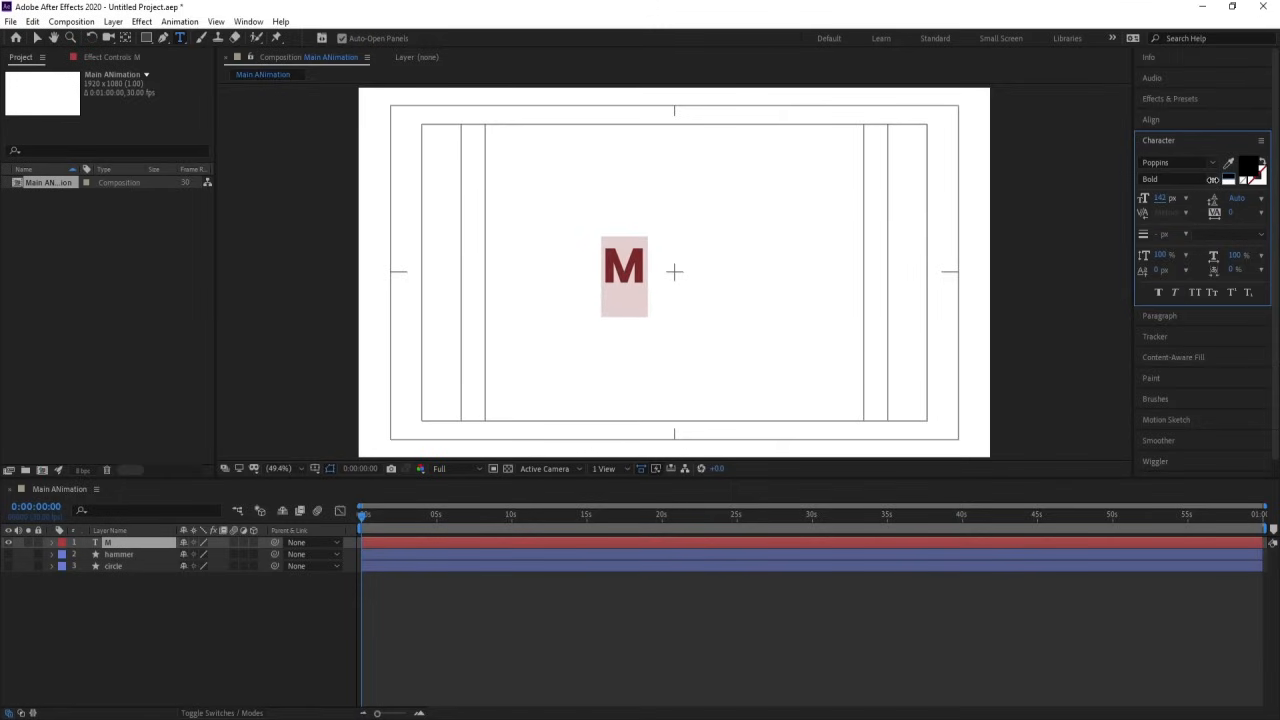
# Centre the M text layer's anchor point and align the layer horizontally and vertically to the composition
pyautogui.click(149, 546)
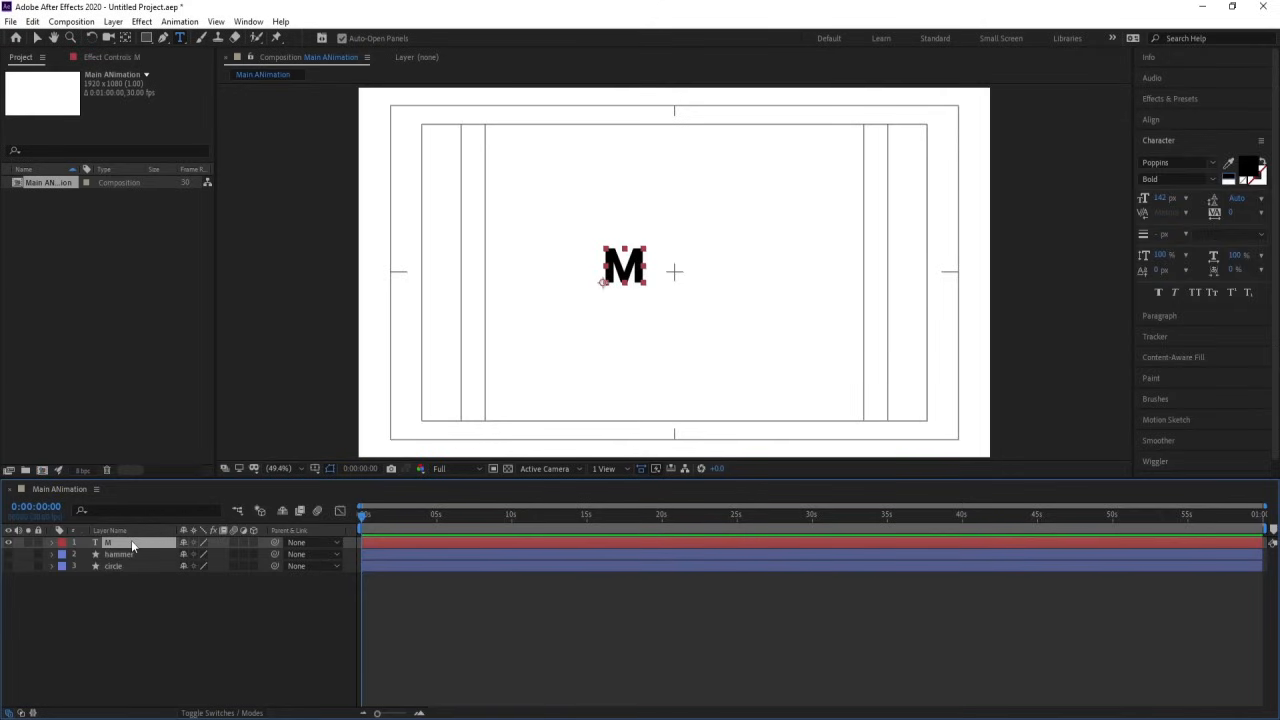
pyautogui.hotkey('ctrl', 'alt', 'Home')
pyautogui.click(1150, 120)
pyautogui.click(1169, 154)
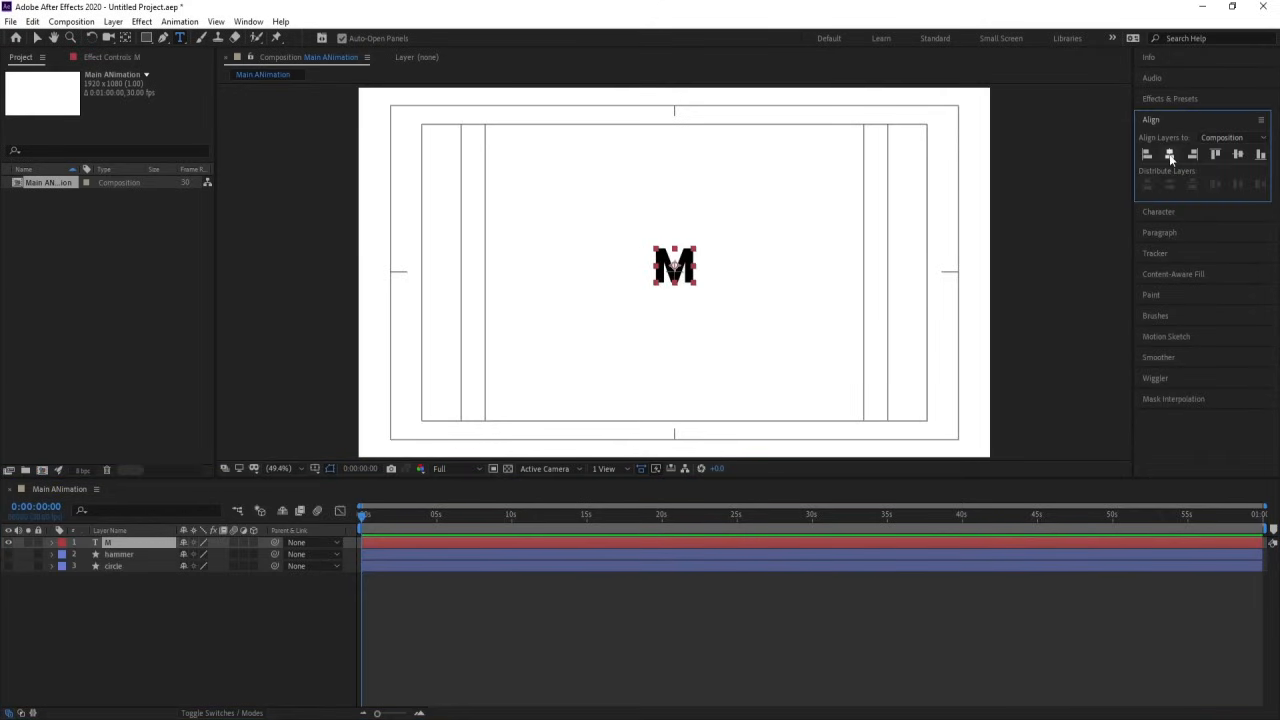
pyautogui.click(1238, 154)
pyautogui.click(228, 601)
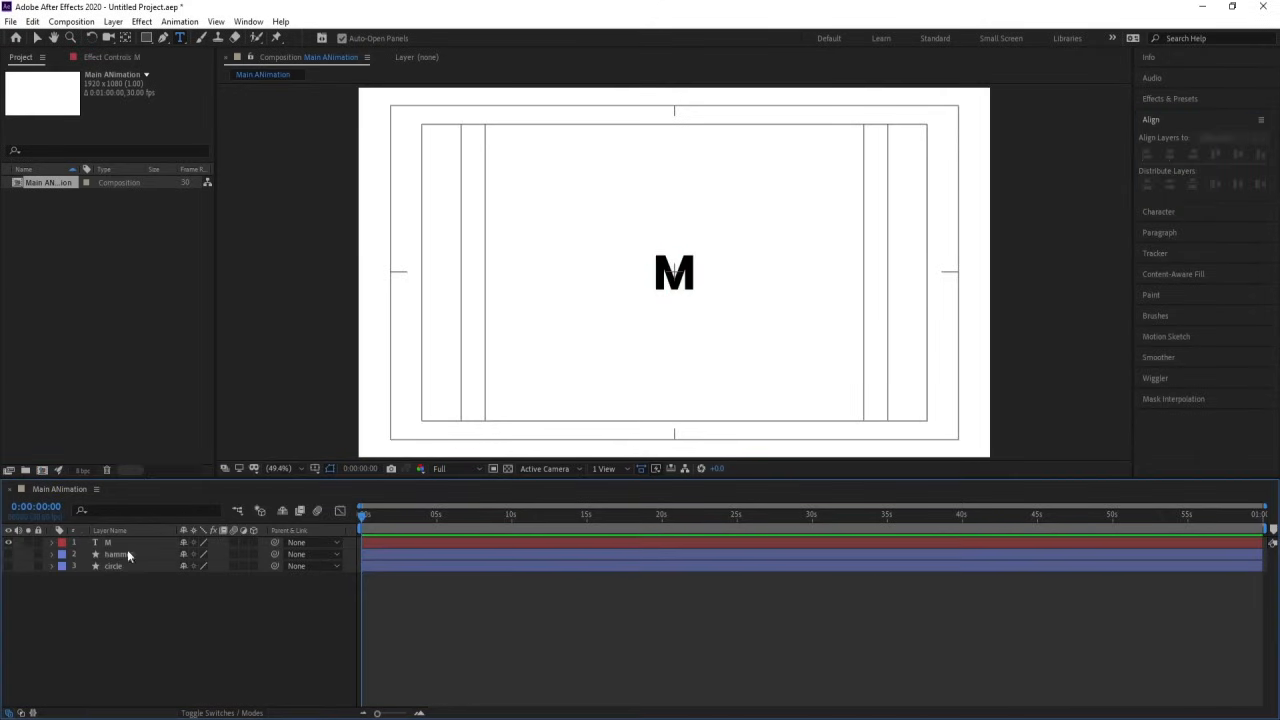
# Move the M text layer towards the left title-safe edge and place a duplicate of it a short distance to its right
pyautogui.click(125, 543)
pyautogui.press('v')
pyautogui.moveTo(669, 283); pyautogui.dragTo(606, 288)
pyautogui.hotkey('ctrl', 'd')
pyautogui.hotkey('ctrl', 'z')
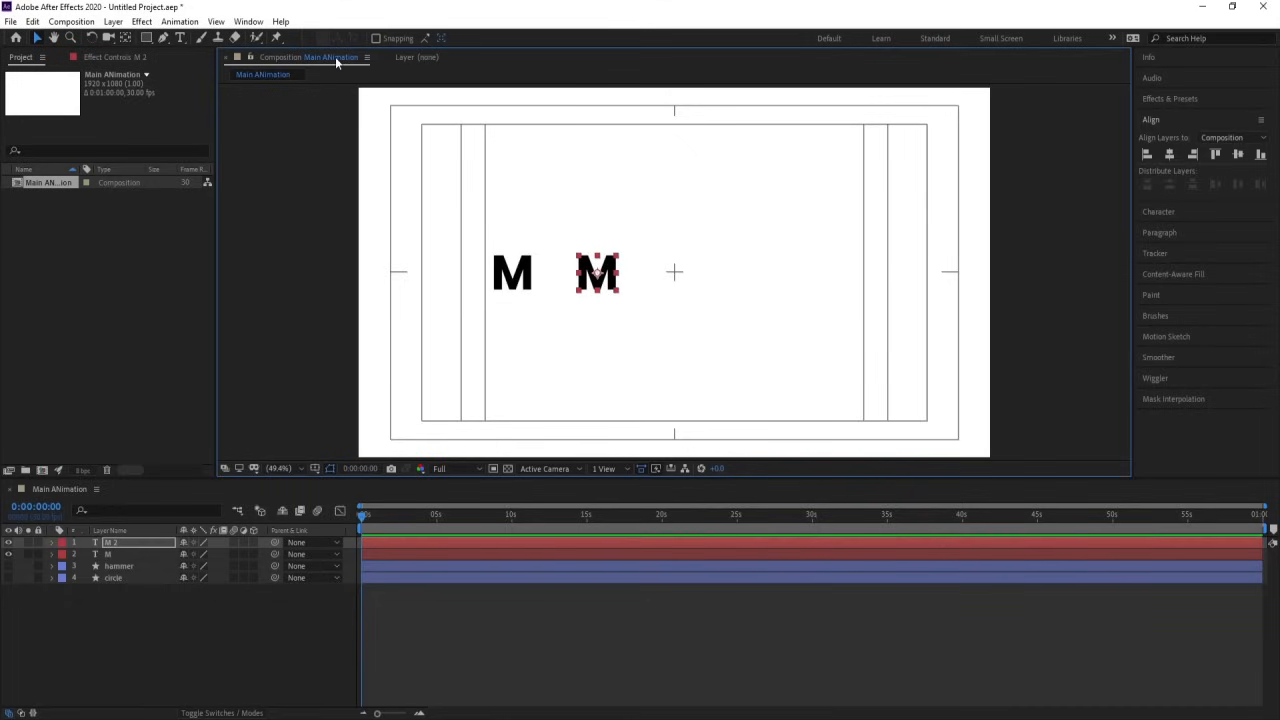
# Change the duplicated M text layer to read "O"
pyautogui.hotkey('ctrl', 't')
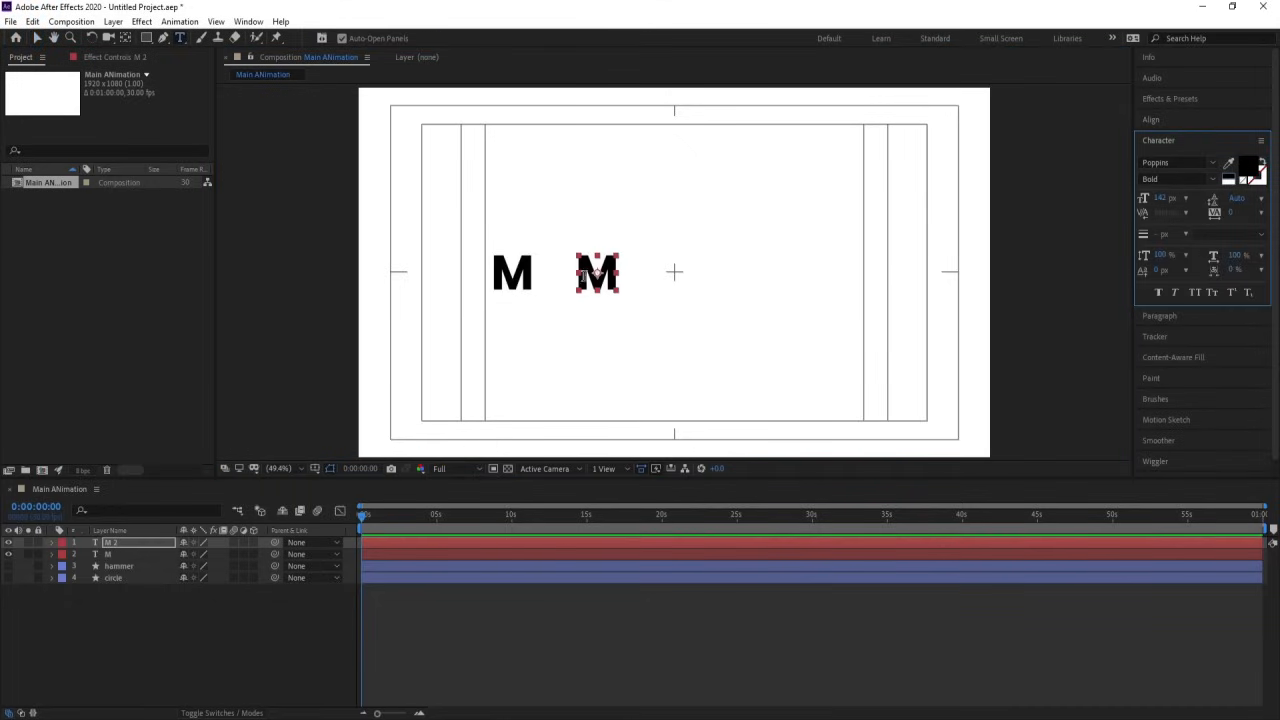
pyautogui.doubleClick(590, 275)
pyautogui.write('O')
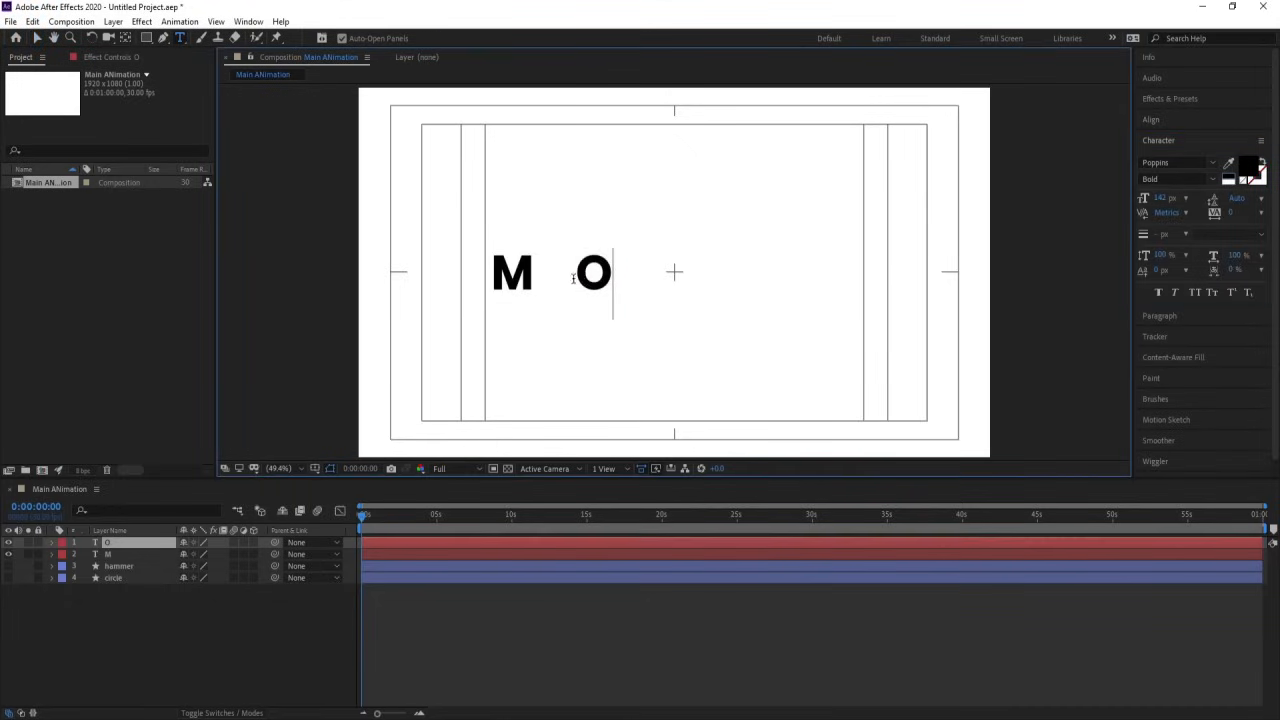
pyautogui.click(124, 648)
# Duplicate the O layer, change its text to "T" and set its X position to 969
pyautogui.click(109, 539)
pyautogui.hotkey('ctrl', 'd')
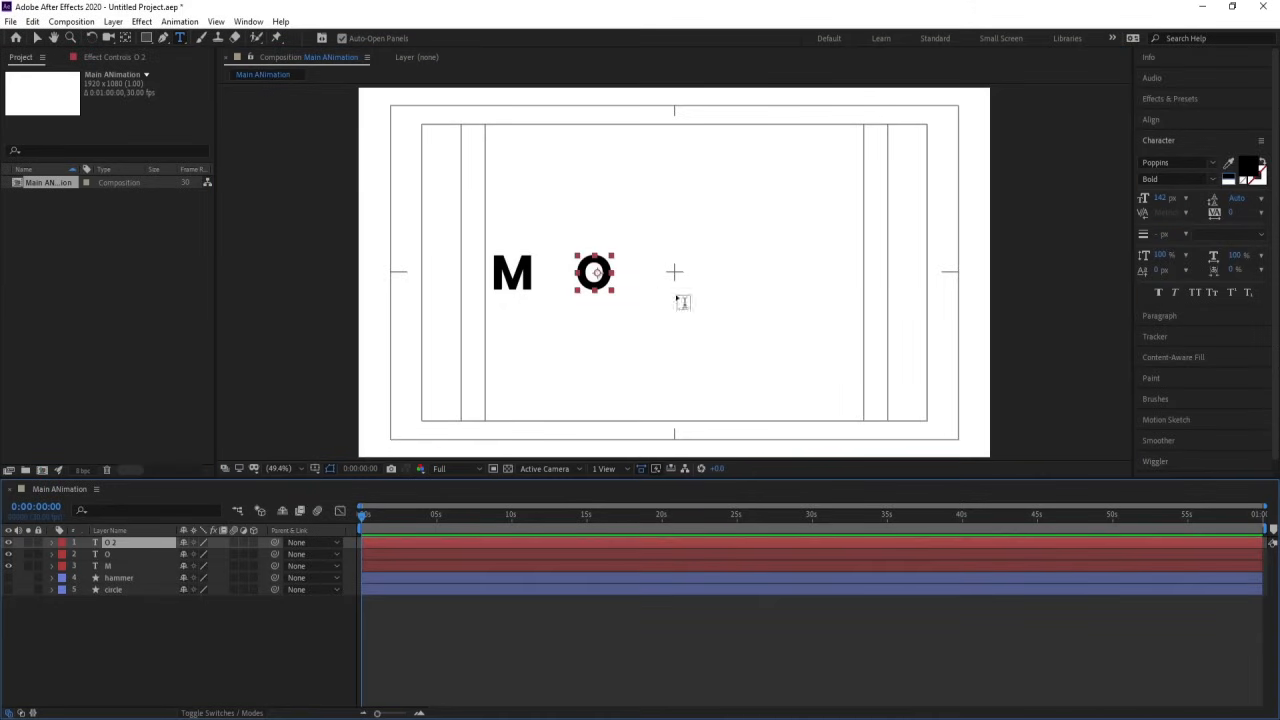
pyautogui.click(603, 280)
pyautogui.doubleClick(594, 273)
pyautogui.write('T')
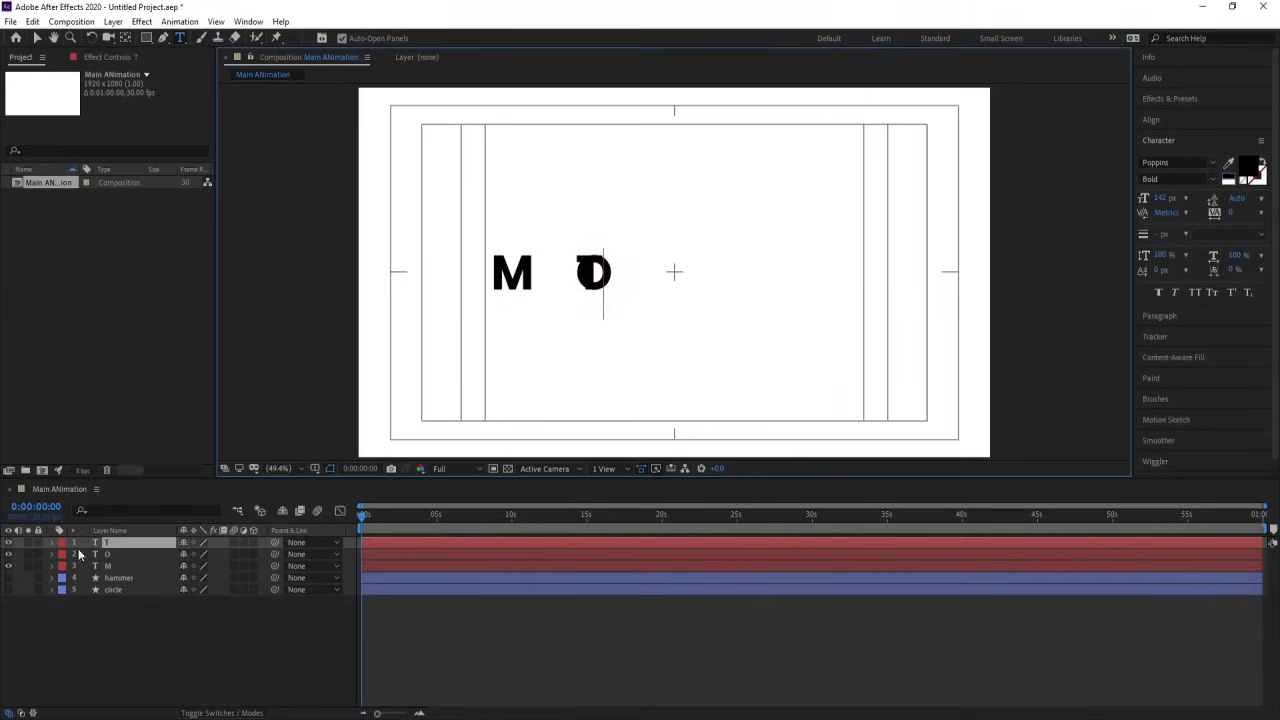
pyautogui.click(110, 543)
pyautogui.press('p')
pyautogui.moveTo(188, 554); pyautogui.dragTo(326, 544)
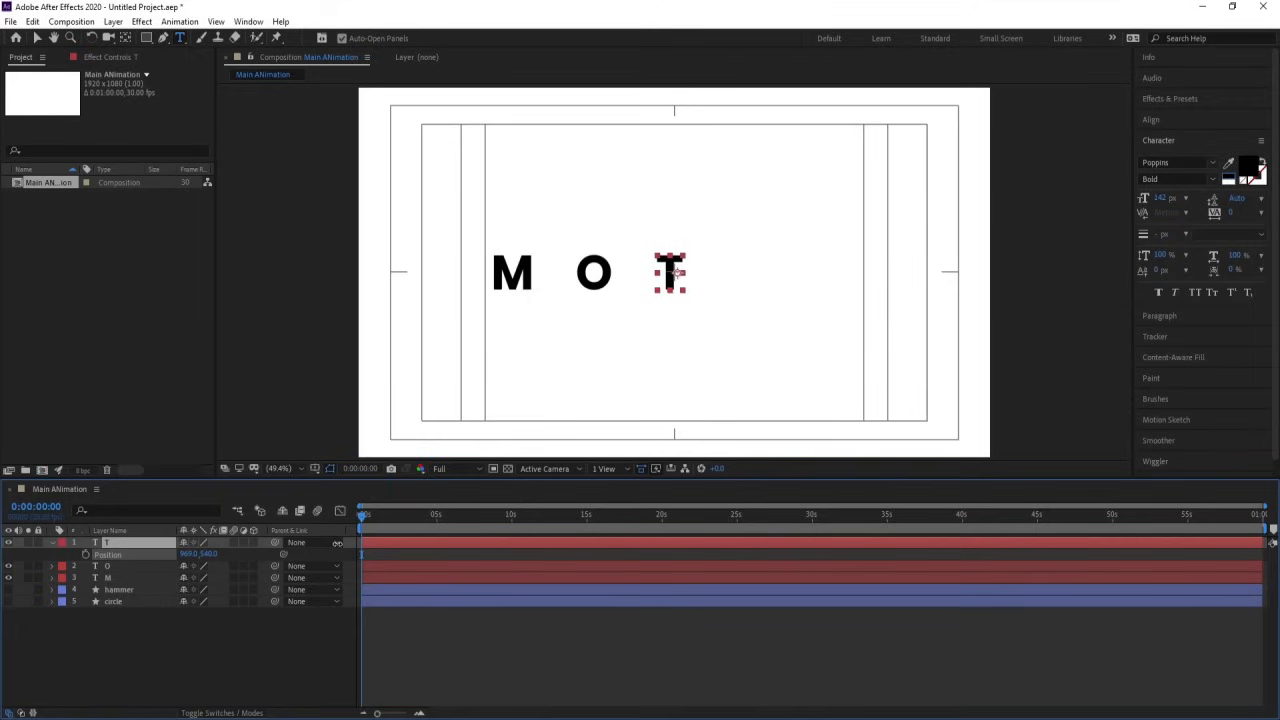
# Duplicate the T layer, change its text to "I" and set its X position to 1214
pyautogui.hotkey('ctrl', 'd')
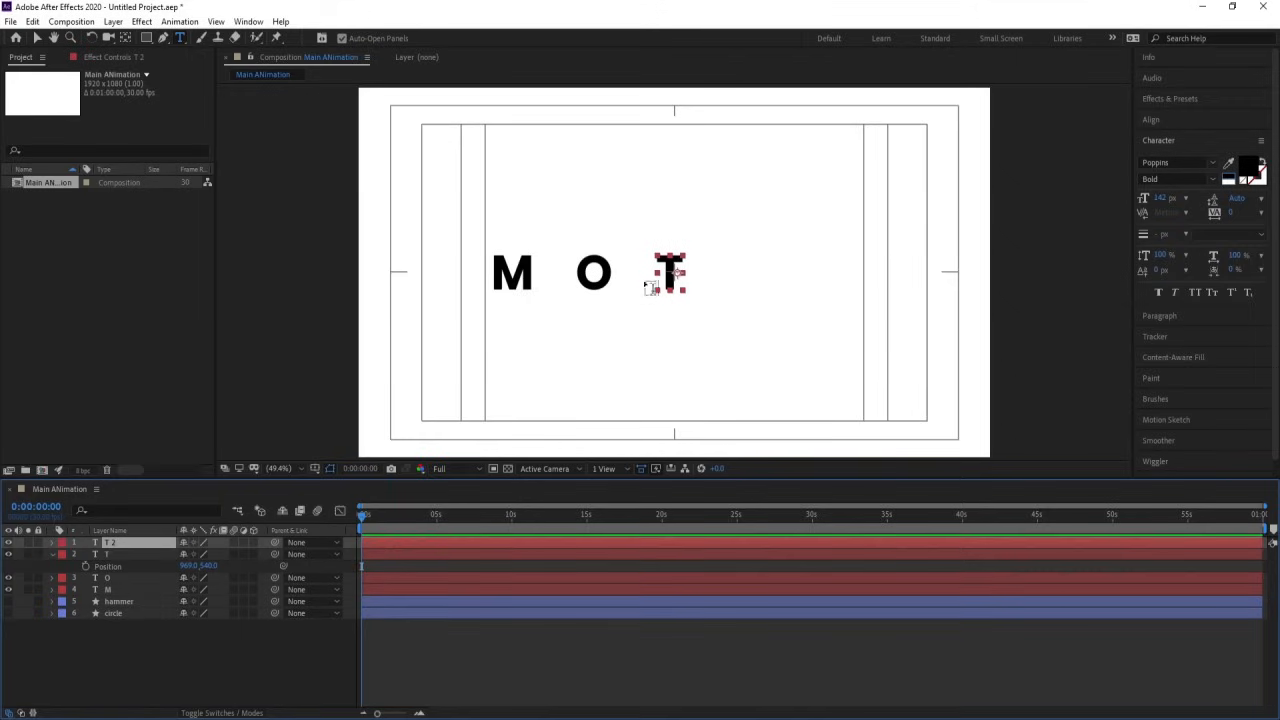
pyautogui.write('I')
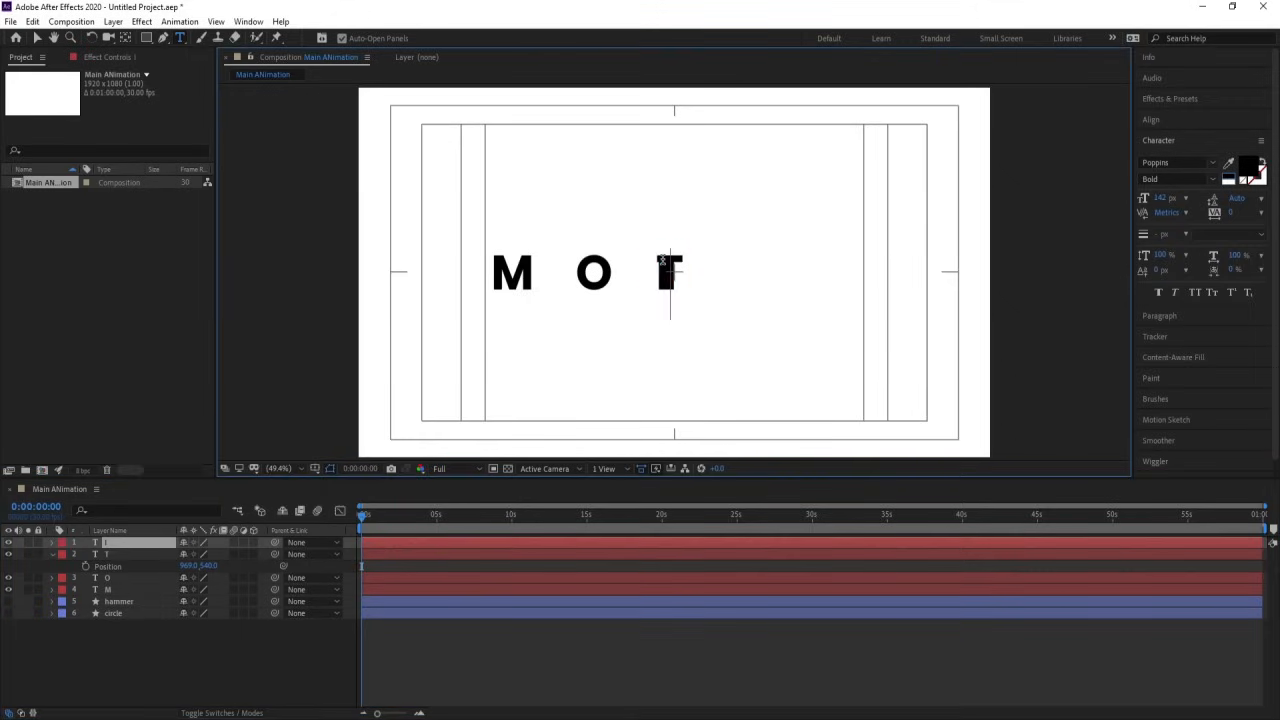
pyautogui.write('p')
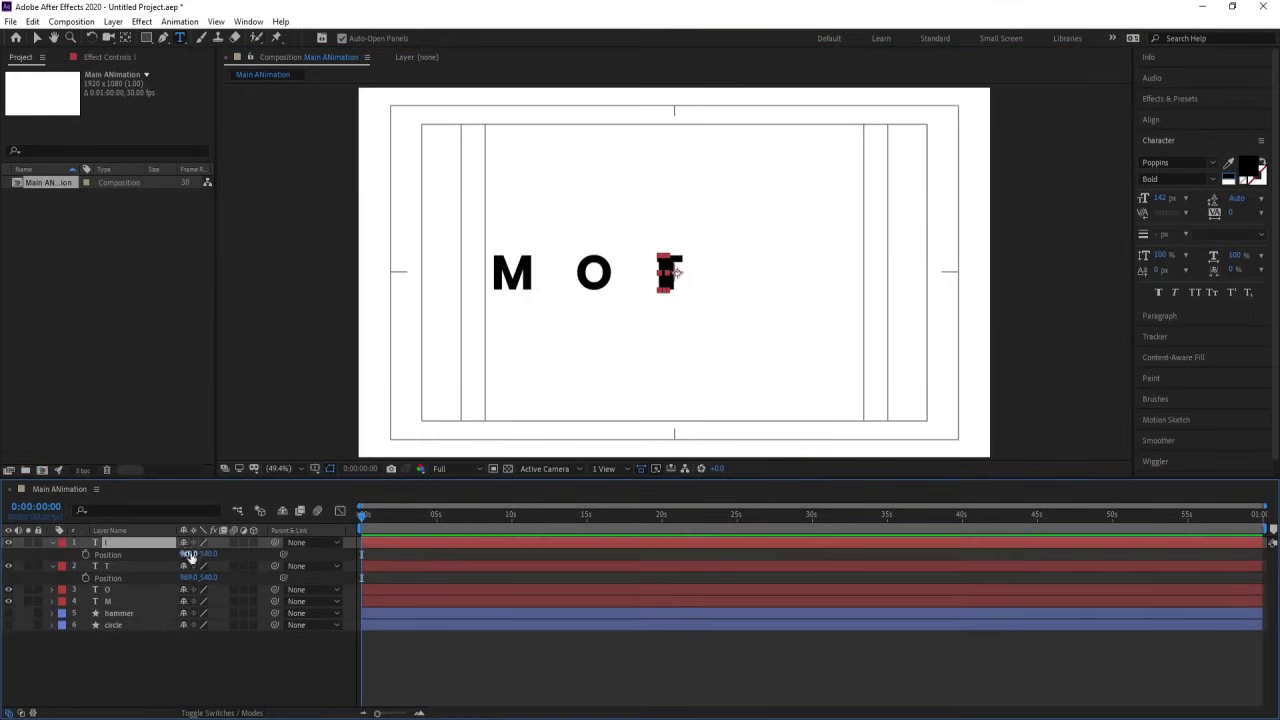
pyautogui.moveTo(199, 554); pyautogui.dragTo(345, 543)
# Duplicate the O layer, bring the copy to the top of the layer stack and place it to the right of the I
pyautogui.click(122, 590)
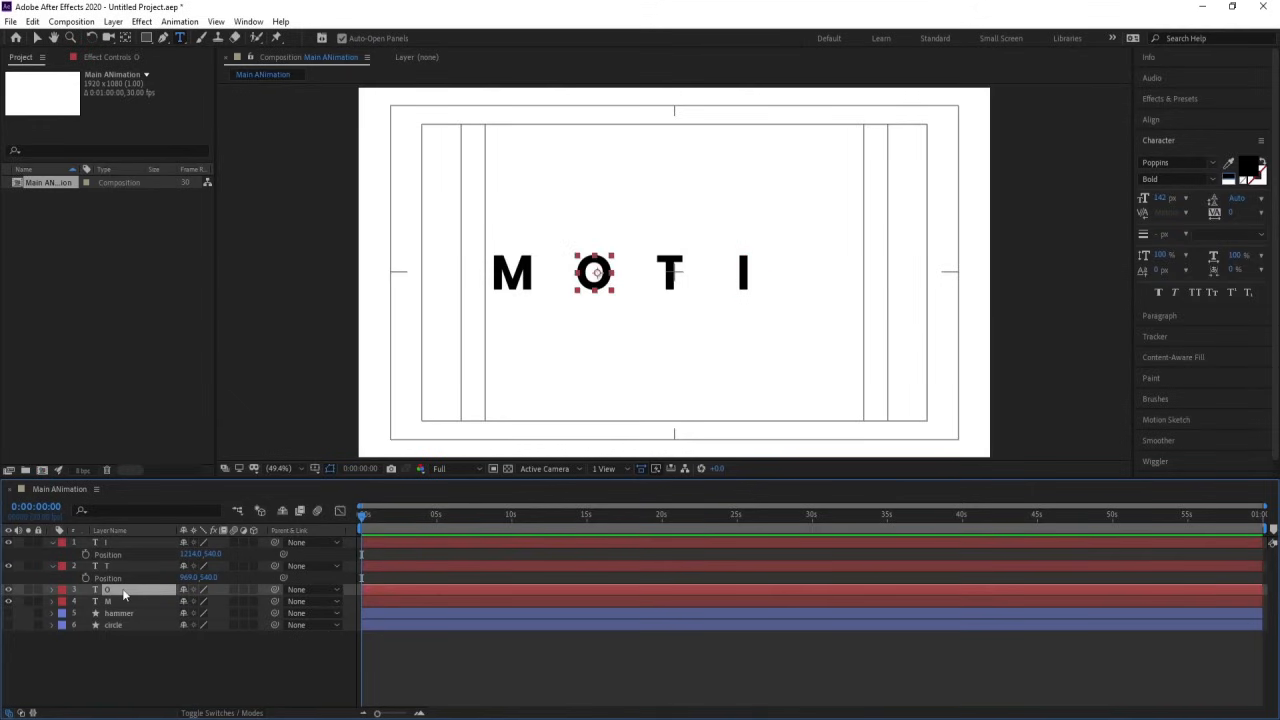
pyautogui.hotkey('ctrl', 'd')
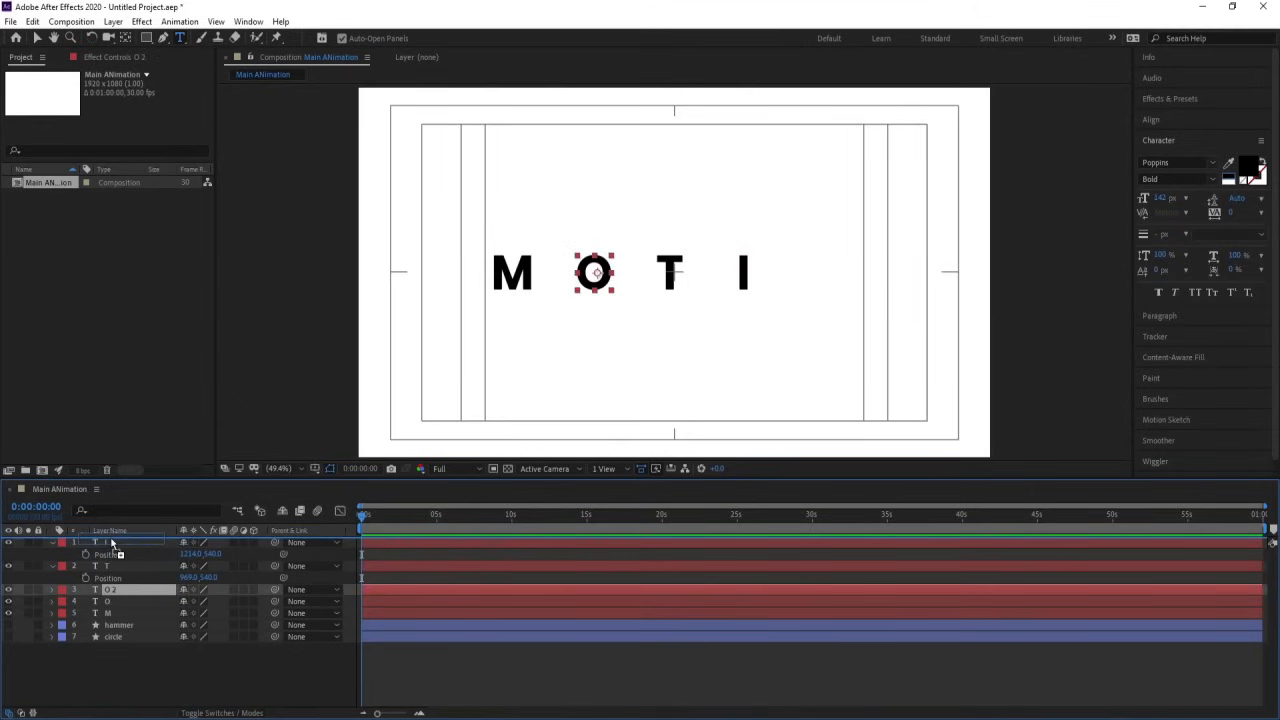
pyautogui.hotkey('ctrl', 'shift', ']')
pyautogui.press('v')
pyautogui.moveTo(590, 275); pyautogui.dragTo(818, 275)
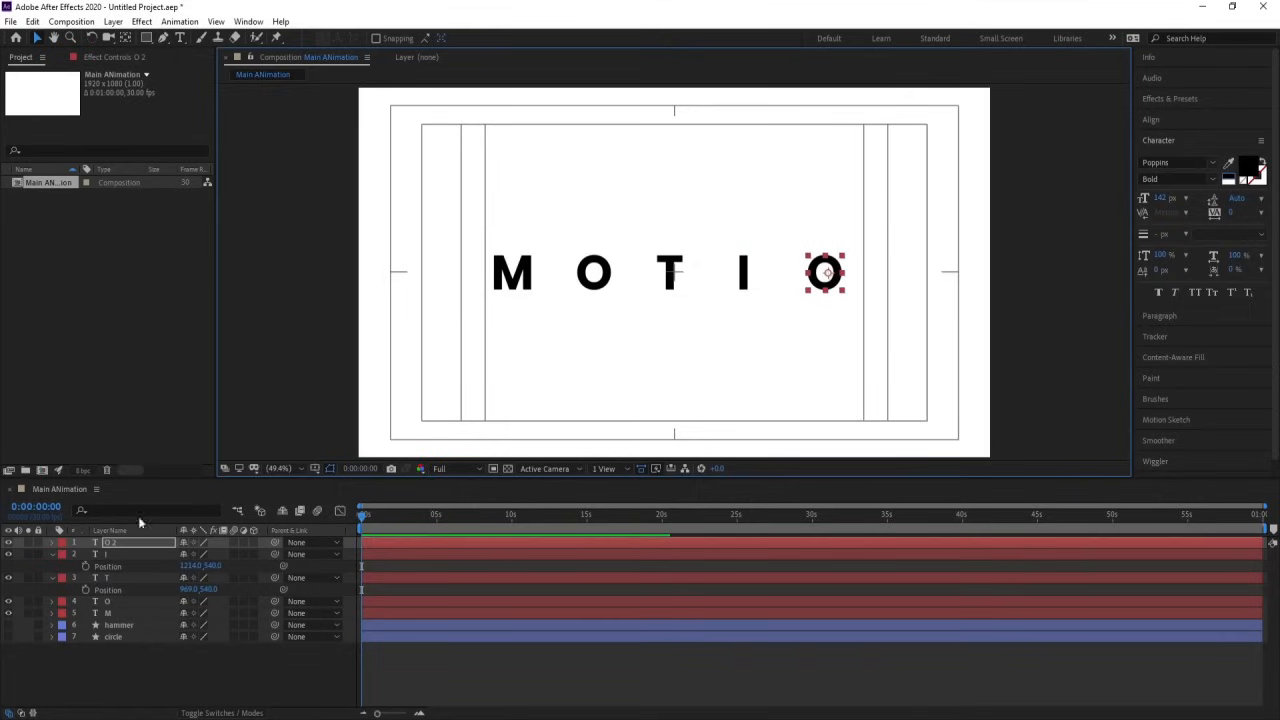
# Duplicate the second O layer, change its text to "N" and place it at the end of the word MOTION
pyautogui.hotkey('ctrl', 'd')
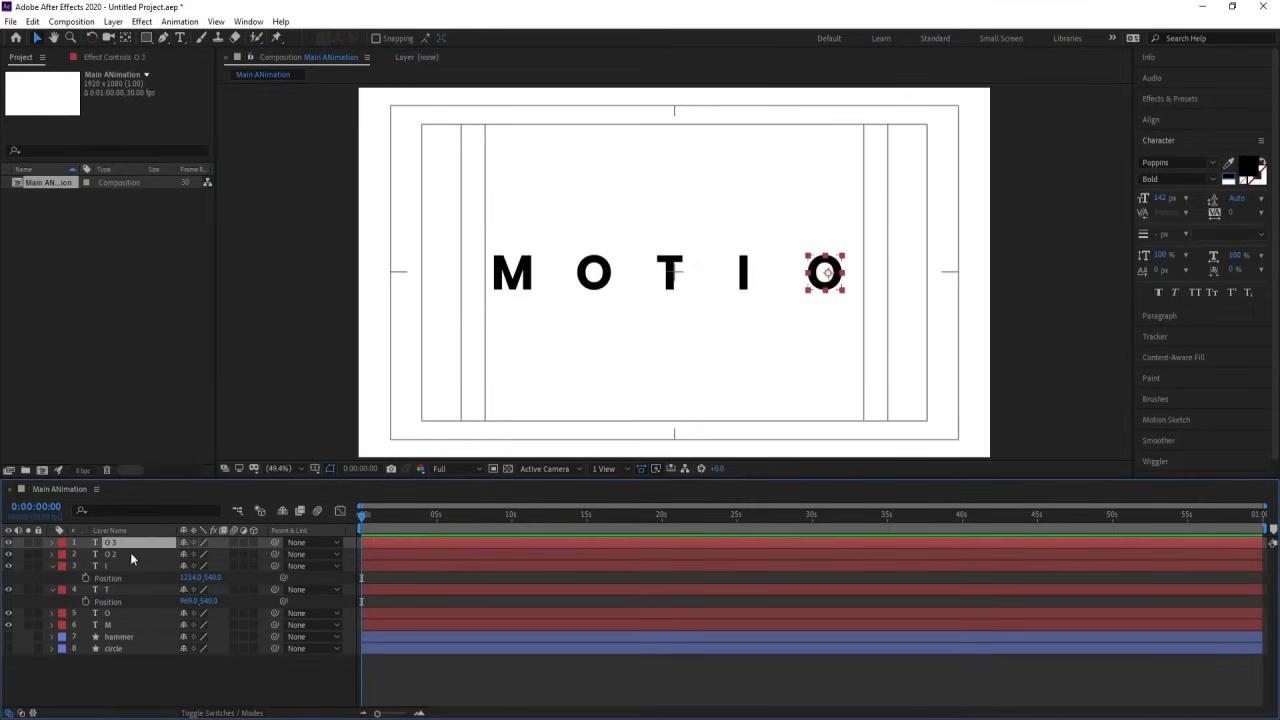
pyautogui.hotkey('ctrl', 't')
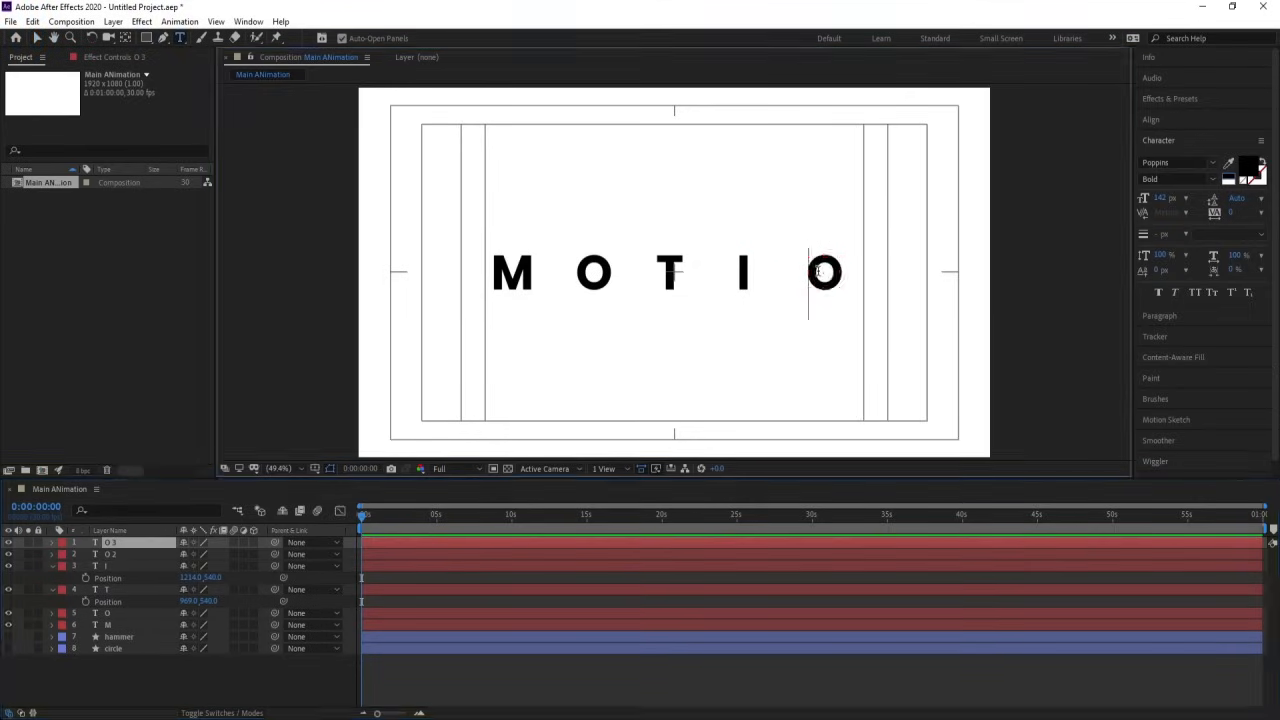
pyautogui.doubleClick(824, 272)
pyautogui.write('N')
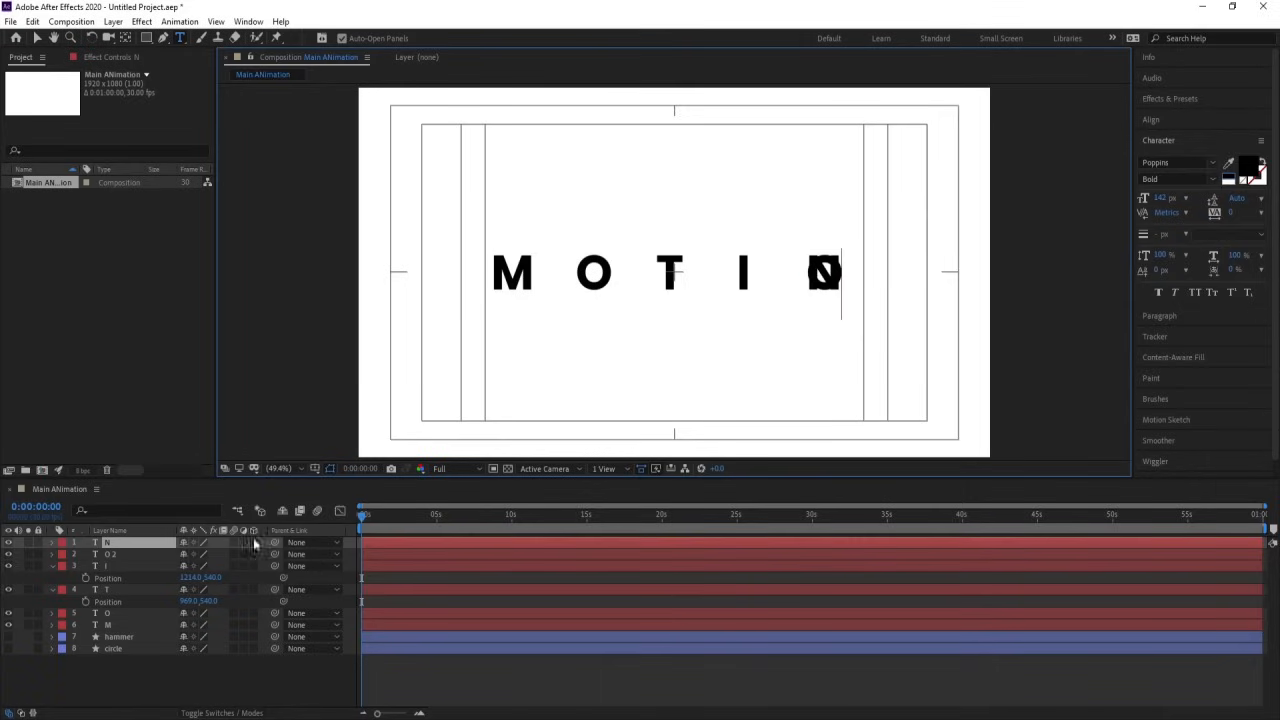
pyautogui.click(129, 544)
pyautogui.press('v')
pyautogui.moveTo(824, 272); pyautogui.dragTo(913, 277)
pyautogui.click(883, 360)
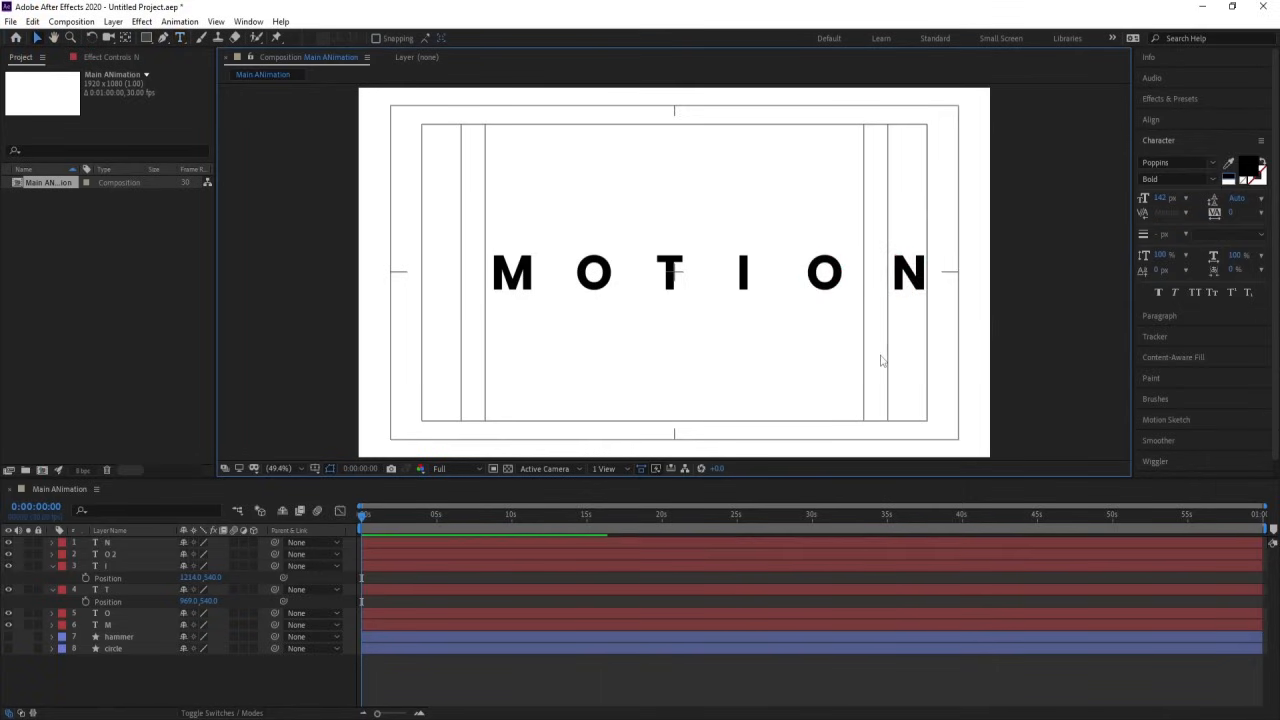
# Shift all six MOTION letters left to centre the word in the composition, with each anchor point centred on its letter
pyautogui.moveTo(962, 374); pyautogui.dragTo(378, 200)
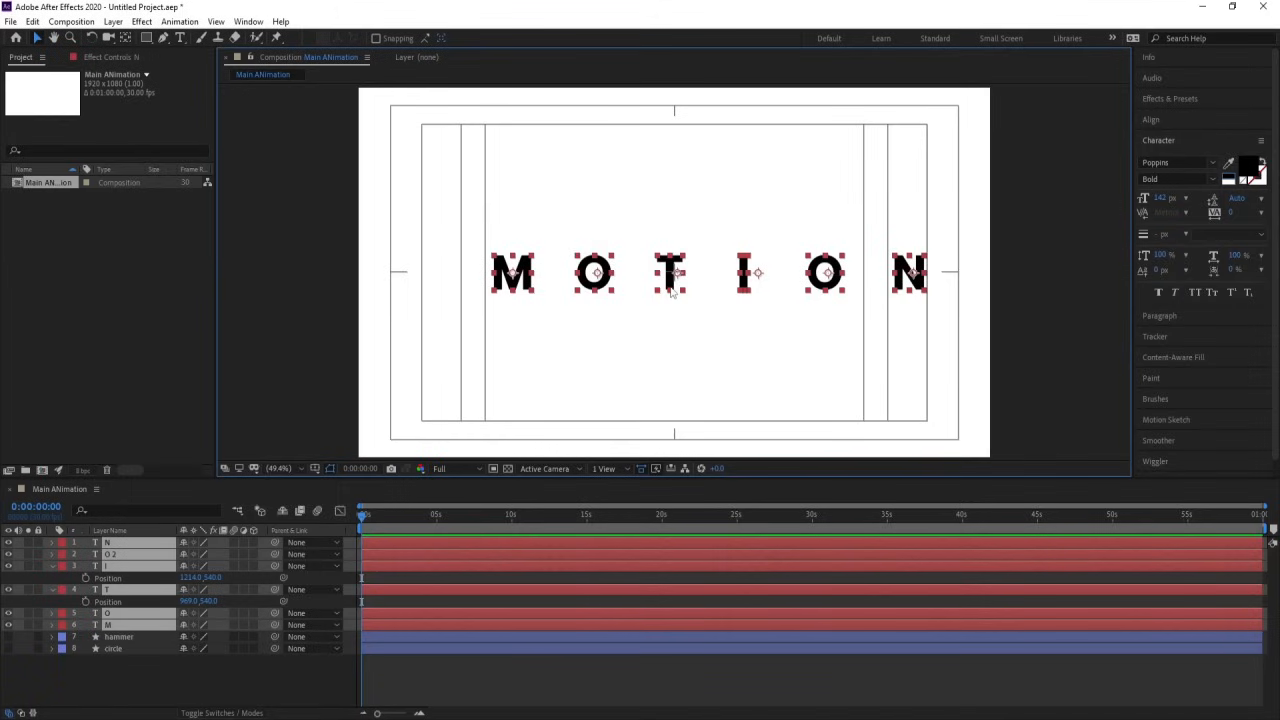
pyautogui.moveTo(668, 289); pyautogui.dragTo(637, 282)
pyautogui.hotkey('ctrl', 'z')
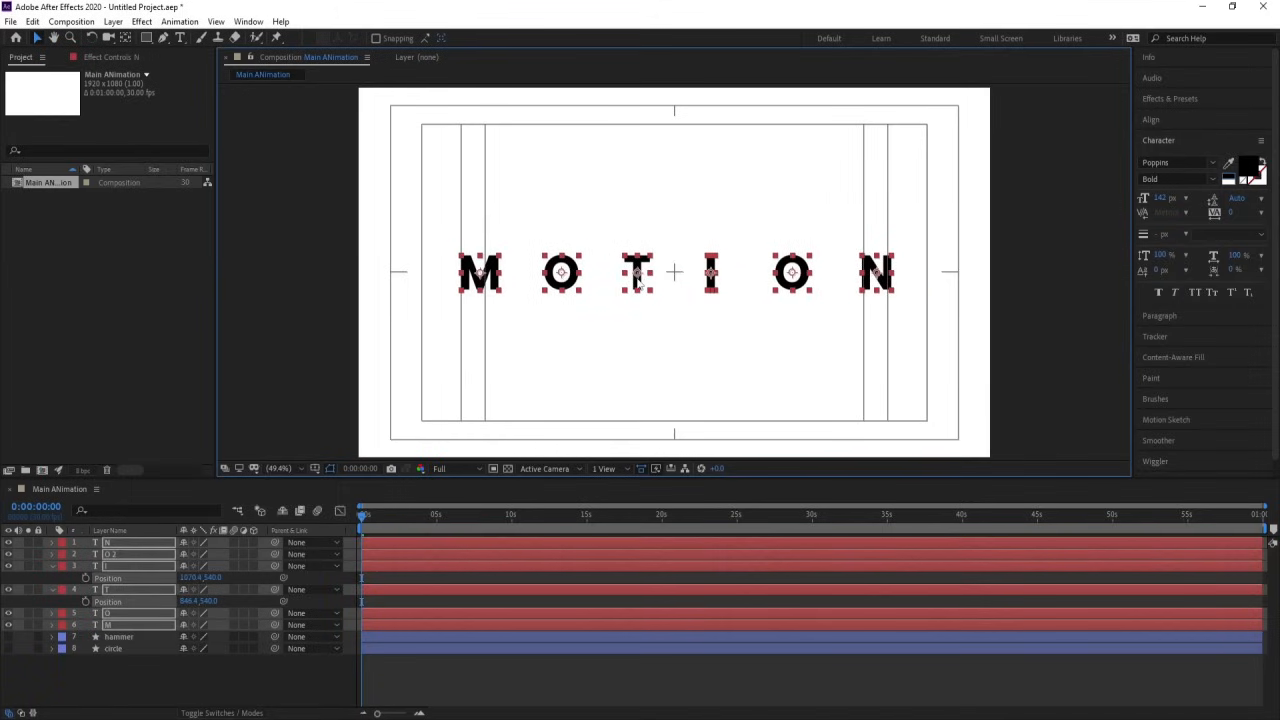
# Collapse the letter layers' properties, then hide all six letters and show them again
pyautogui.click(100, 655)
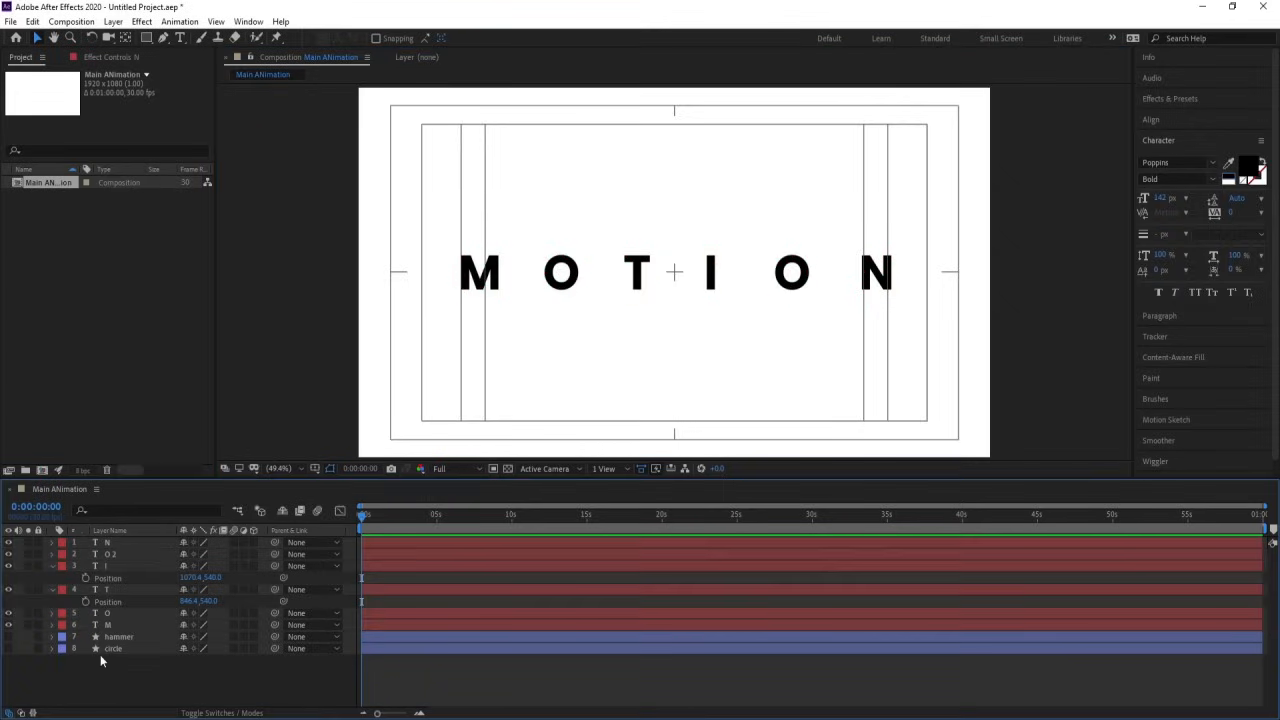
pyautogui.press('u')
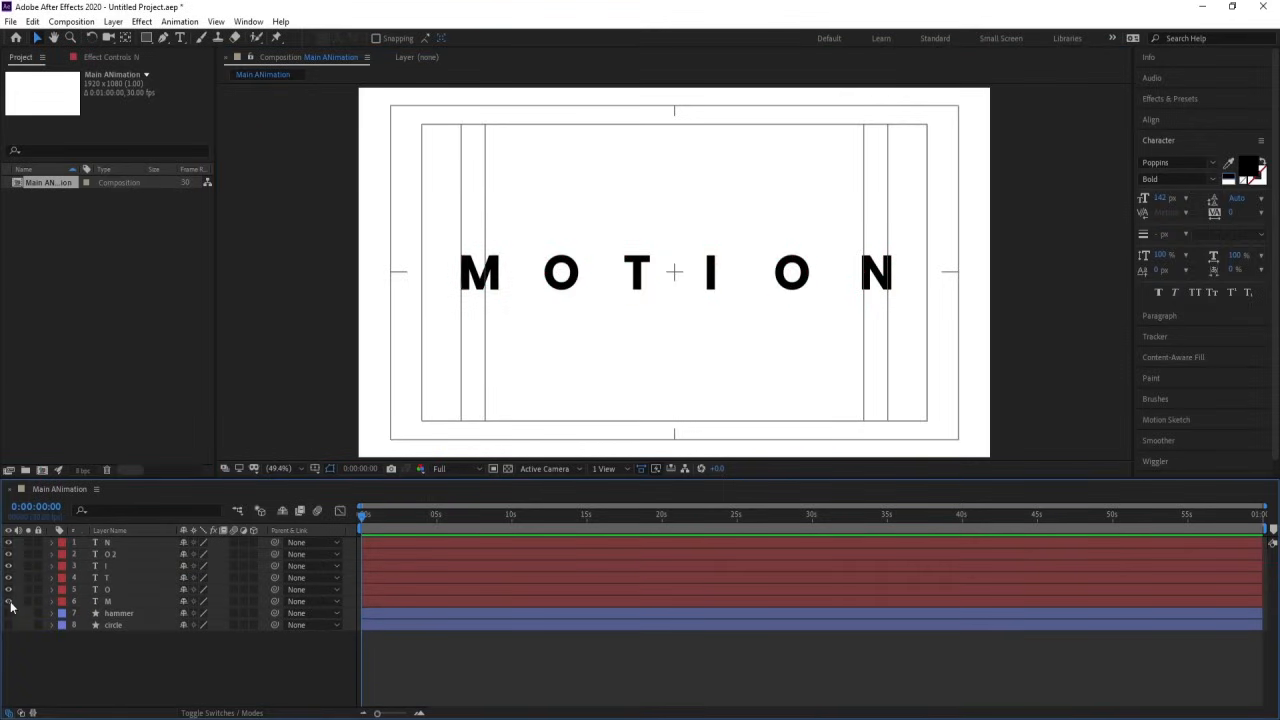
pyautogui.moveTo(11, 606); pyautogui.dragTo(16, 546)
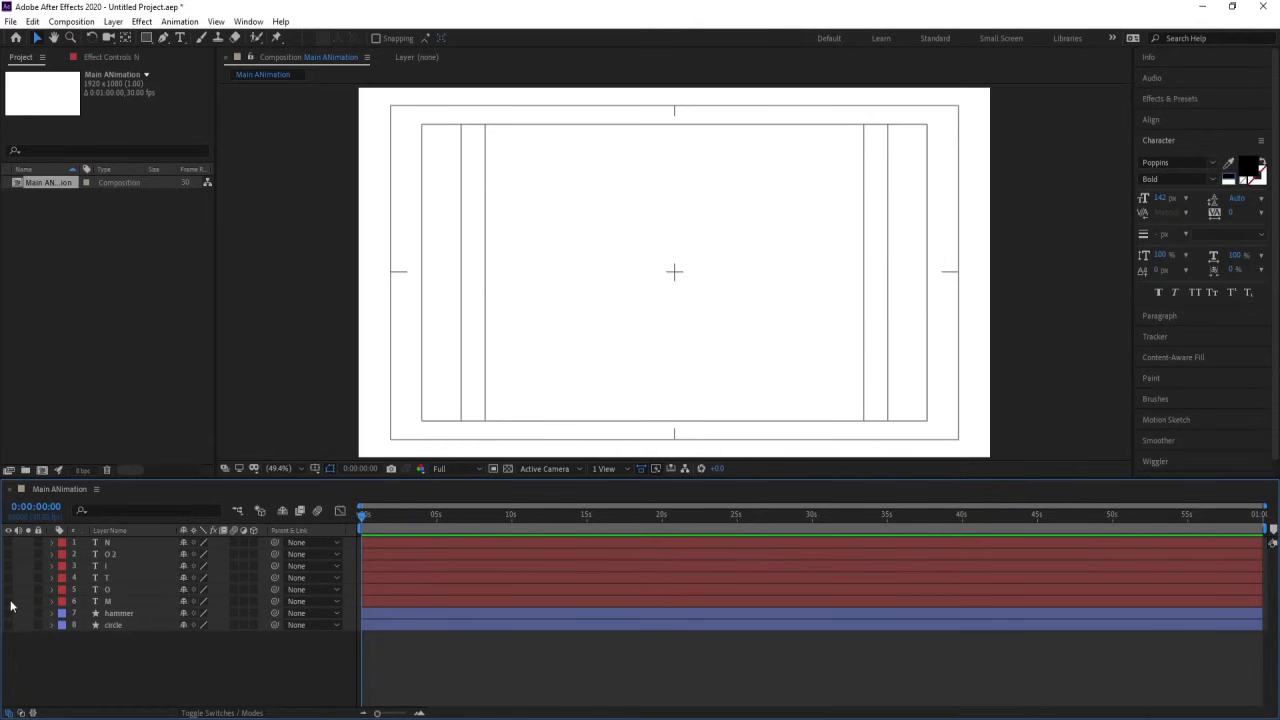
pyautogui.moveTo(11, 606); pyautogui.dragTo(12, 530)
# Add Position, Scale and Rotation keyframes at 0:00:00:00 to all six letter layers and show these properties together
pyautogui.click(105, 602)
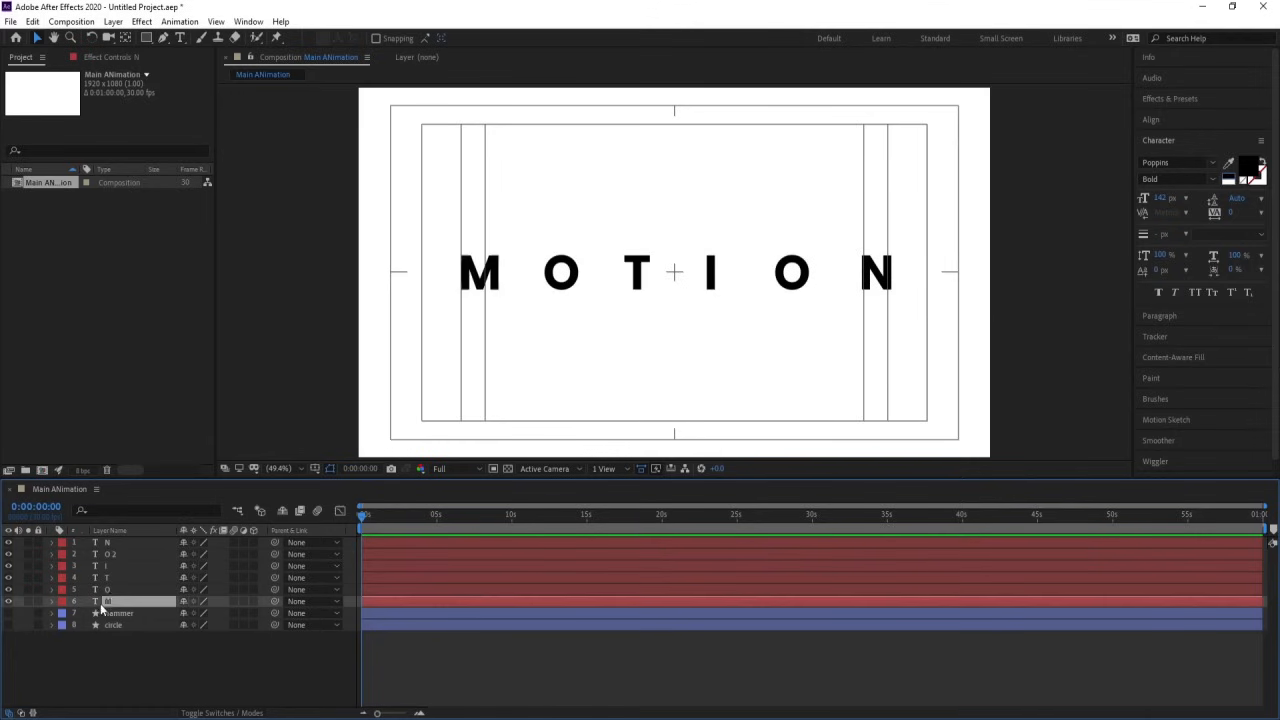
pyautogui.keyDown('shift'); pyautogui.click(109, 542); pyautogui.keyUp('shift')
pyautogui.press('p')
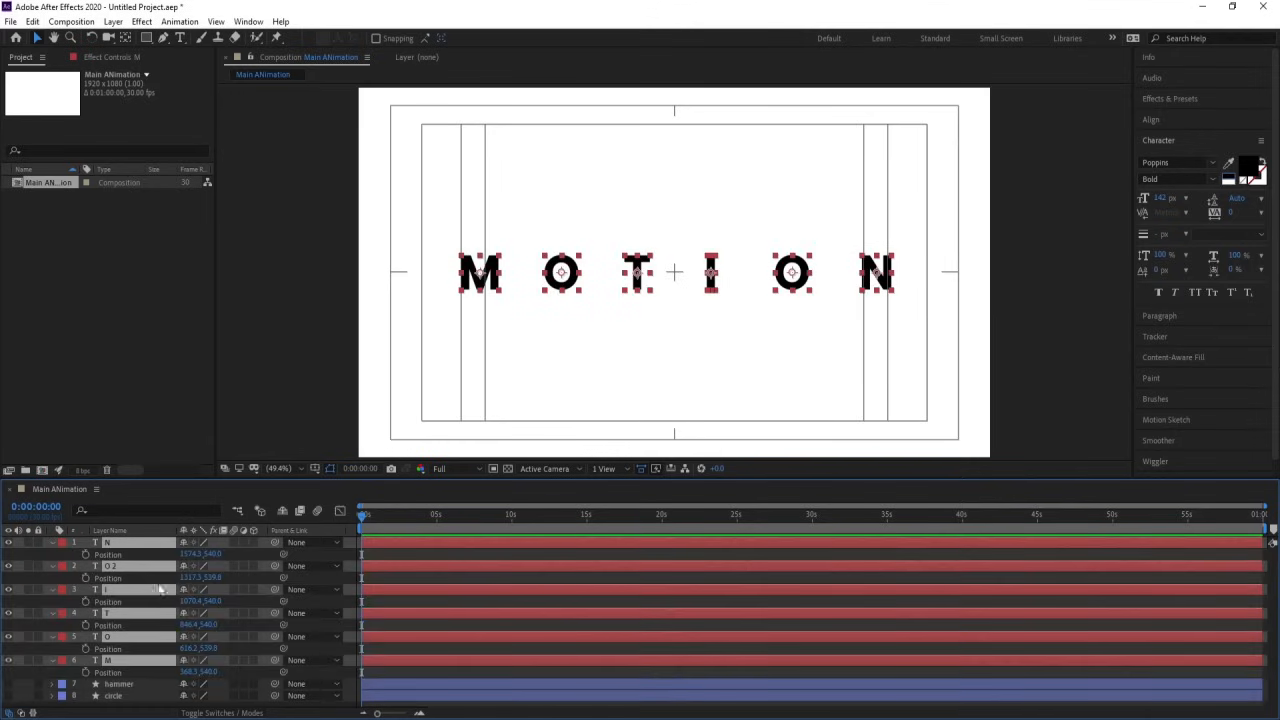
pyautogui.press('s')
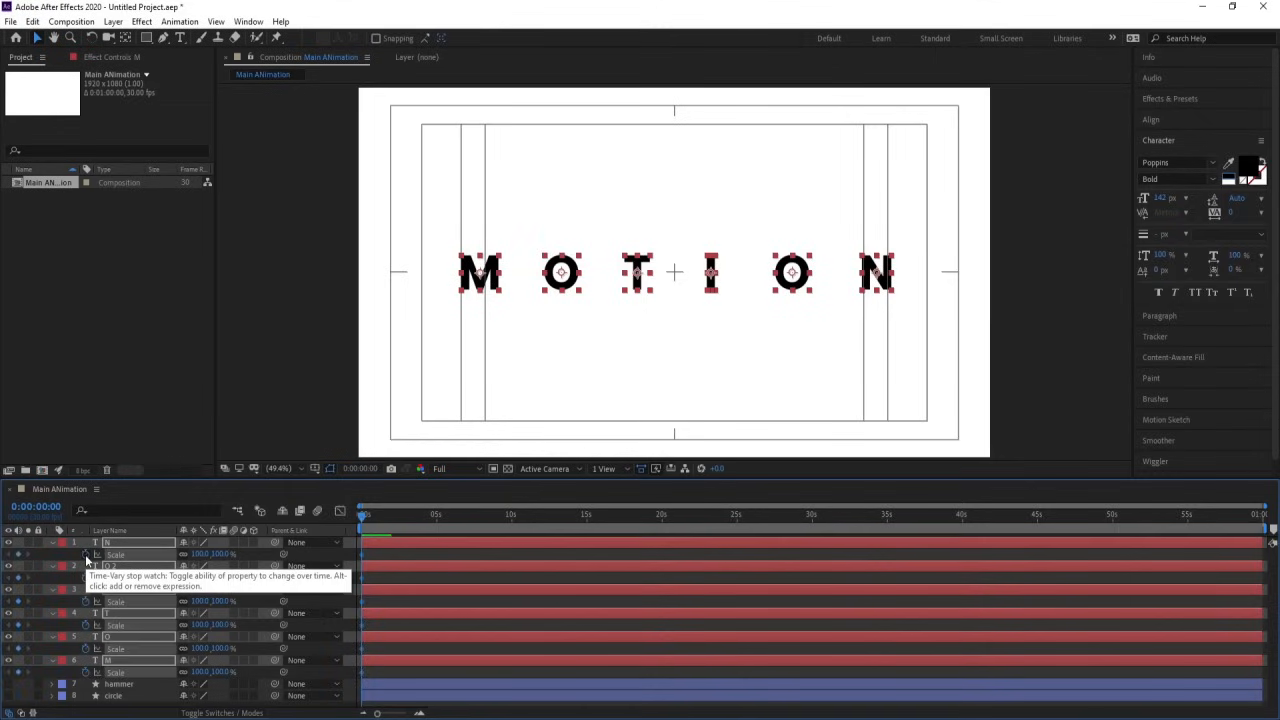
pyautogui.press('r')
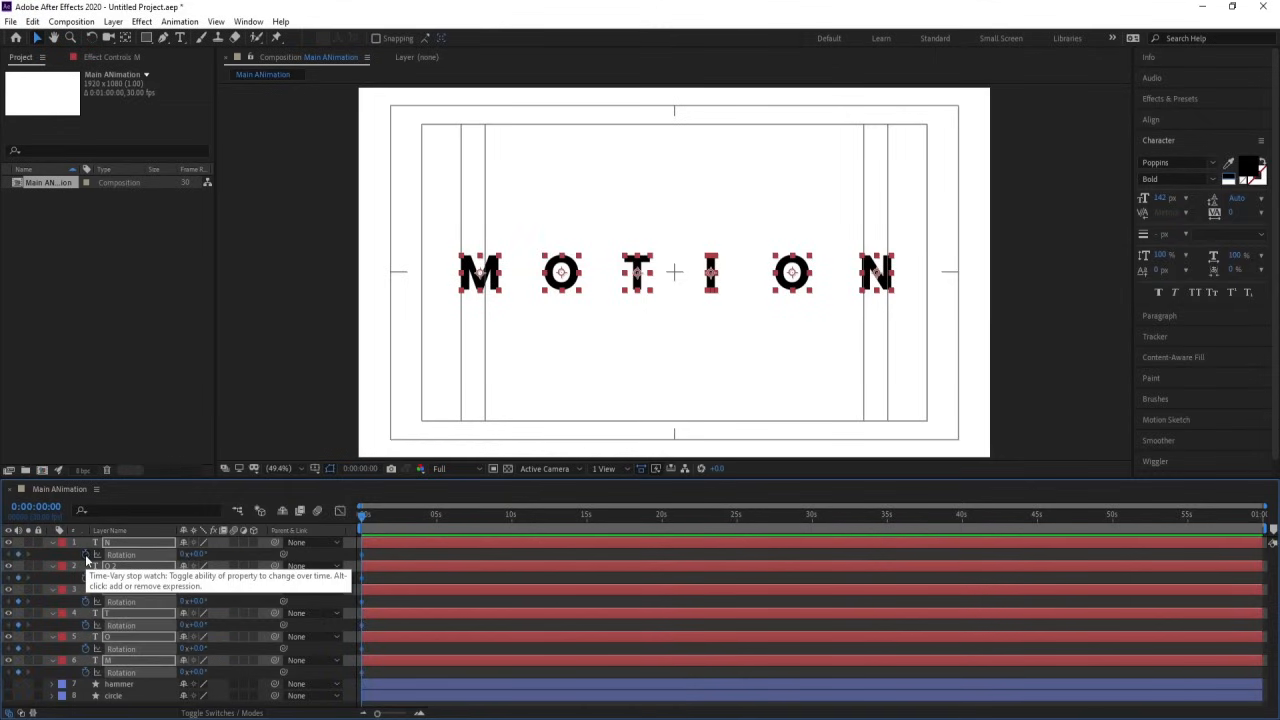
pyautogui.hotkey('shift', 'p')
pyautogui.hotkey('shift', 's')
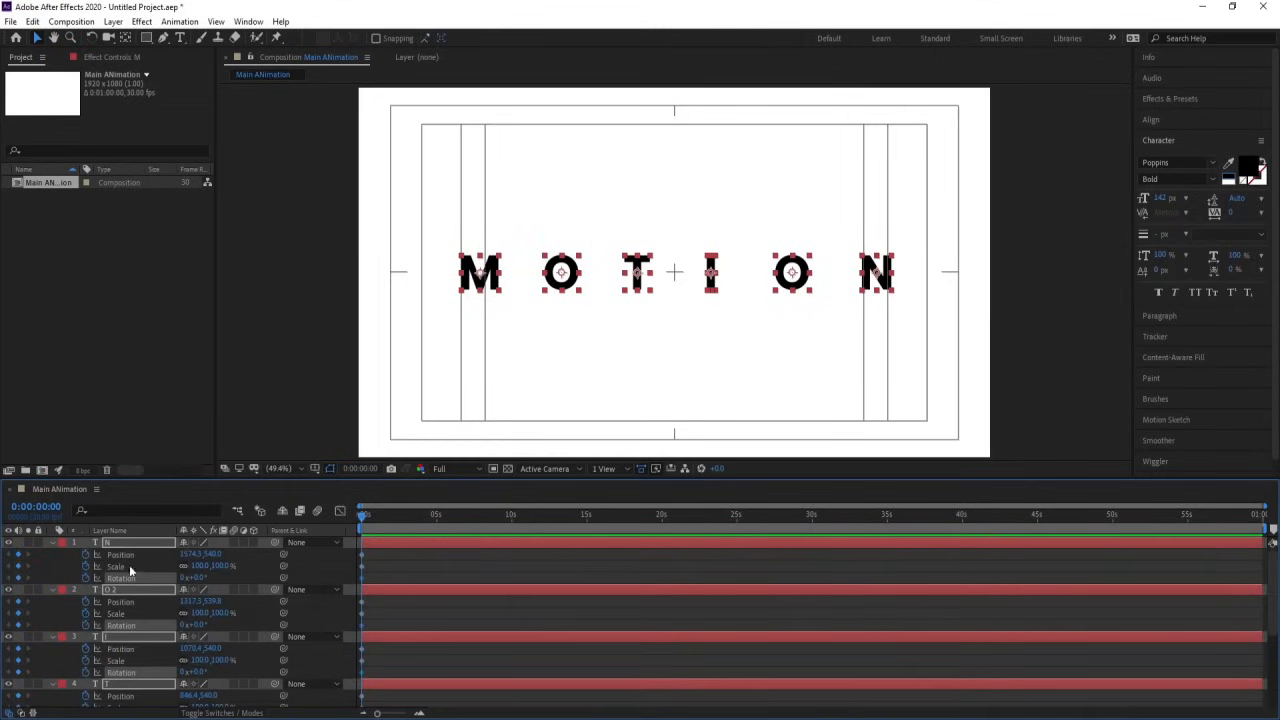
# Add Position, Scale and Rotation keyframes at 0:00:01:20 to all six letter layers
pyautogui.scroll(-2, 130, 568)
pyautogui.scroll(2, 371, 560)
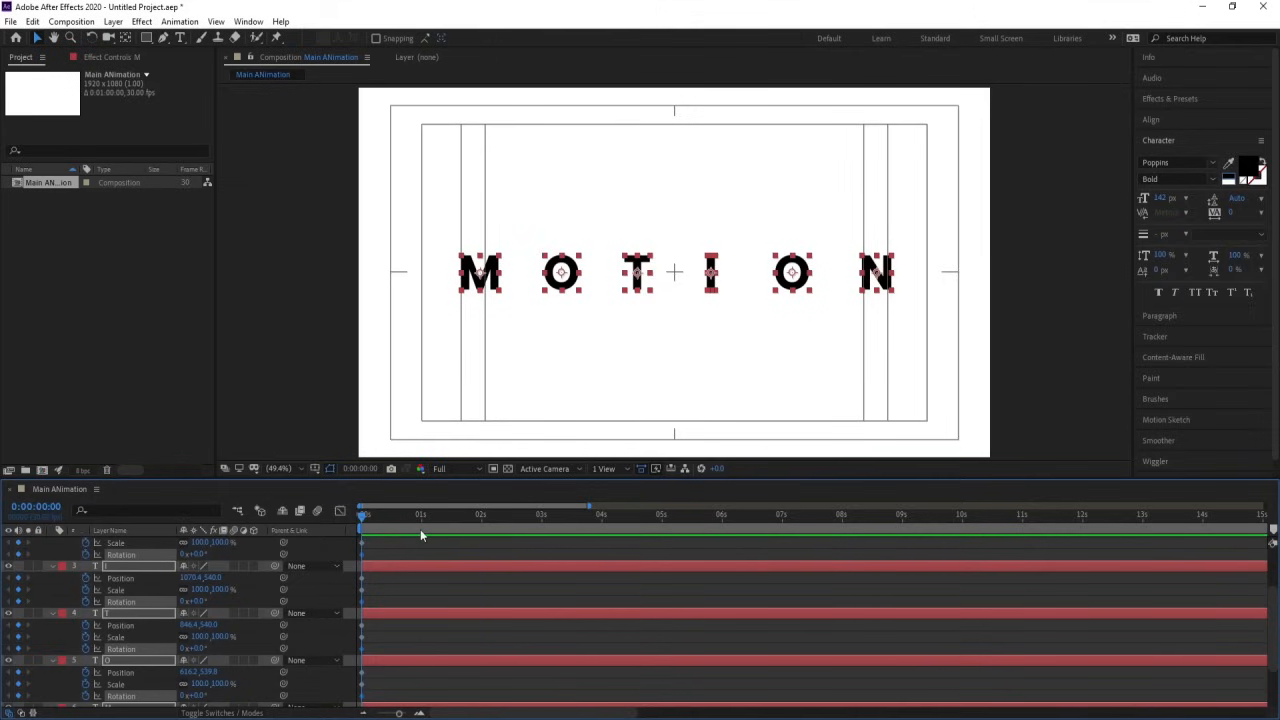
pyautogui.scroll(2, 505, 535)
pyautogui.click(561, 517)
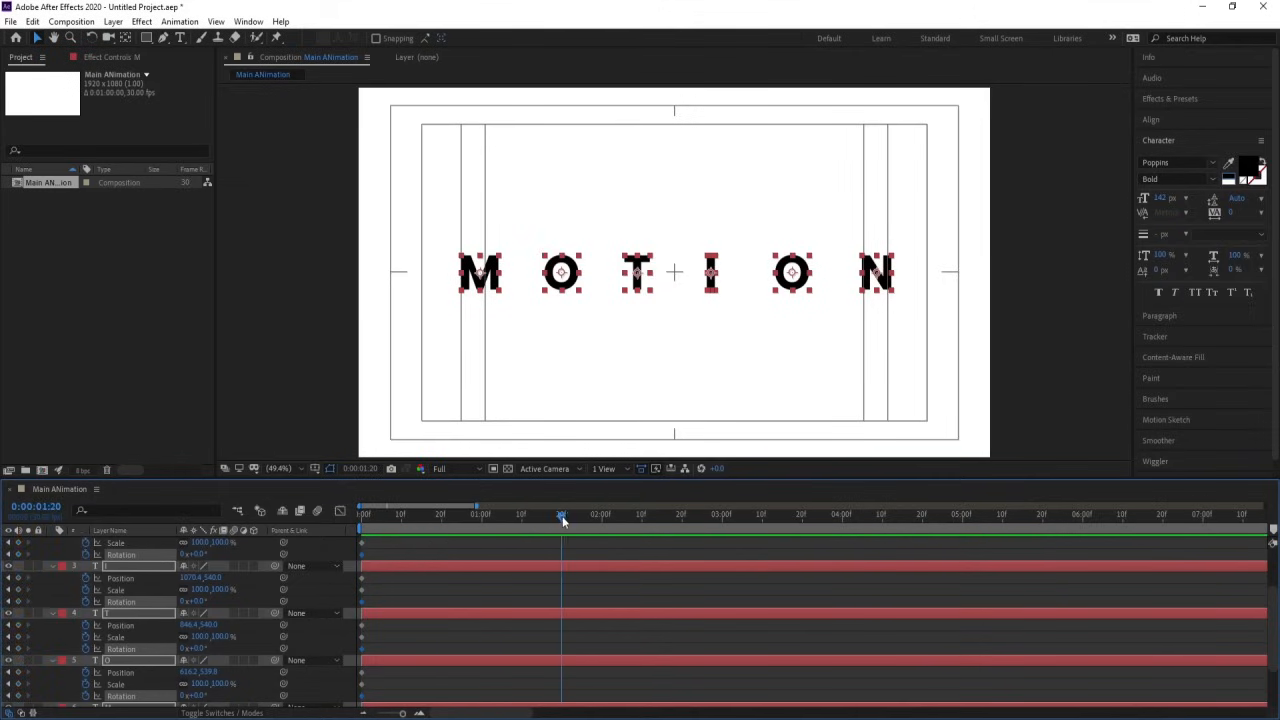
pyautogui.scroll(2, 23, 558)
pyautogui.click(20, 555)
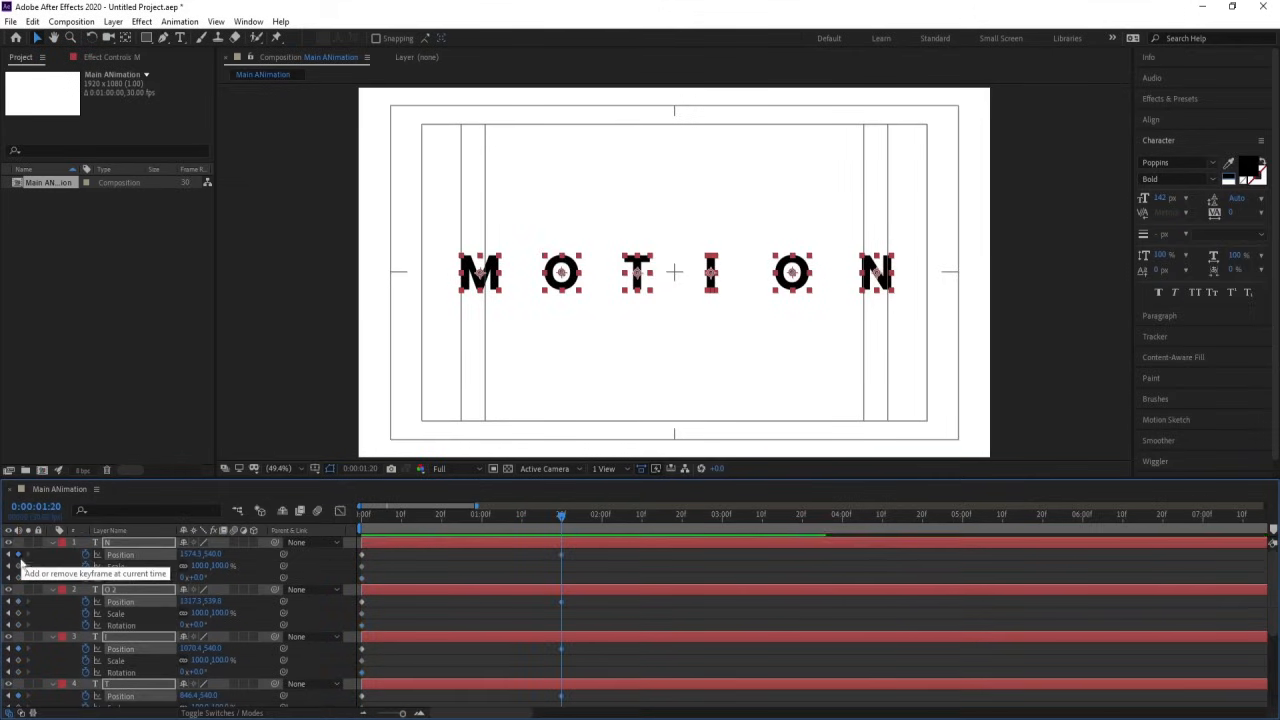
pyautogui.click(20, 566)
pyautogui.click(19, 578)
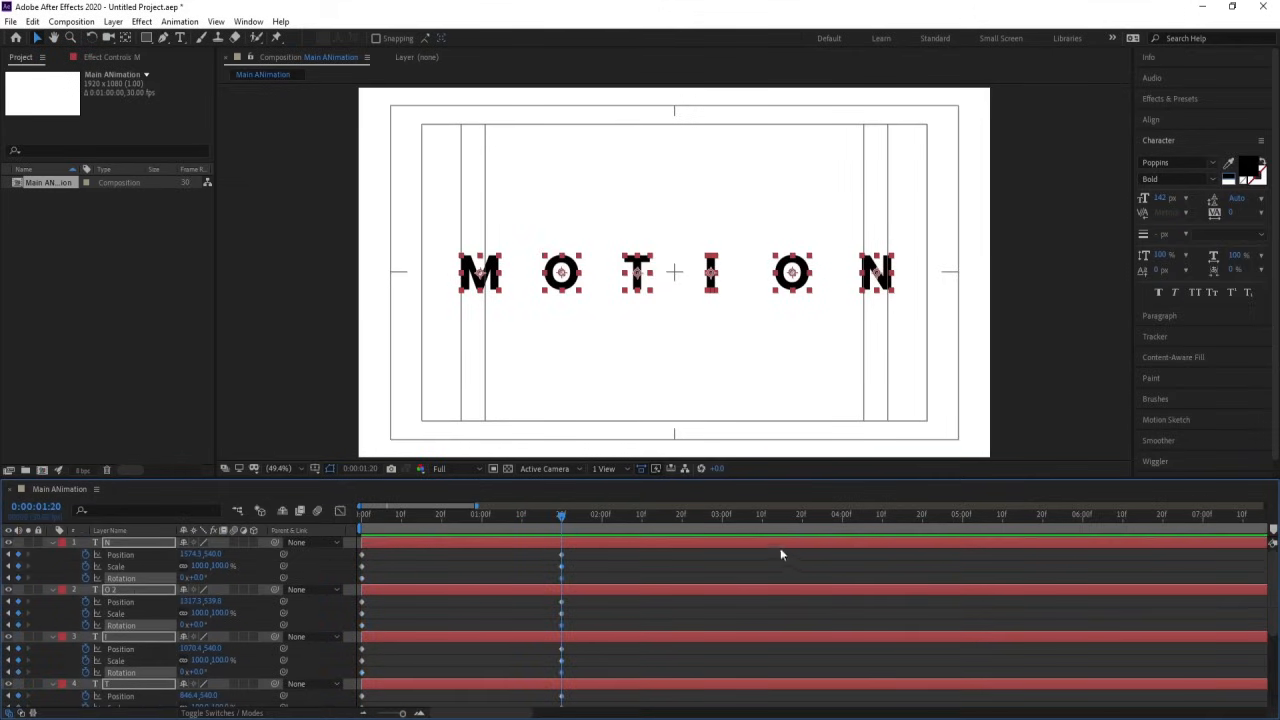
# Add Position, Scale and Rotation keyframes at 0:00:03:10 to all six letter layers
pyautogui.moveTo(730, 522); pyautogui.dragTo(763, 522)
pyautogui.click(20, 555)
pyautogui.click(20, 566)
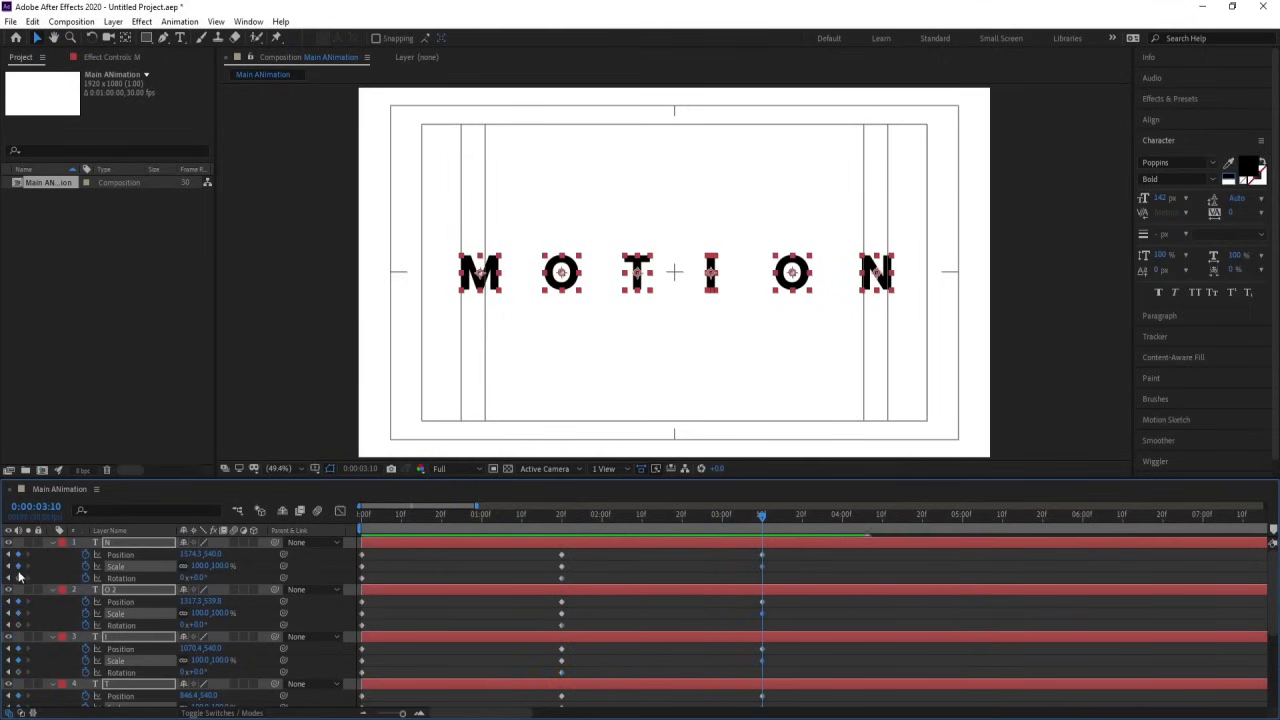
pyautogui.click(20, 578)
pyautogui.scroll(-3, 22, 635)
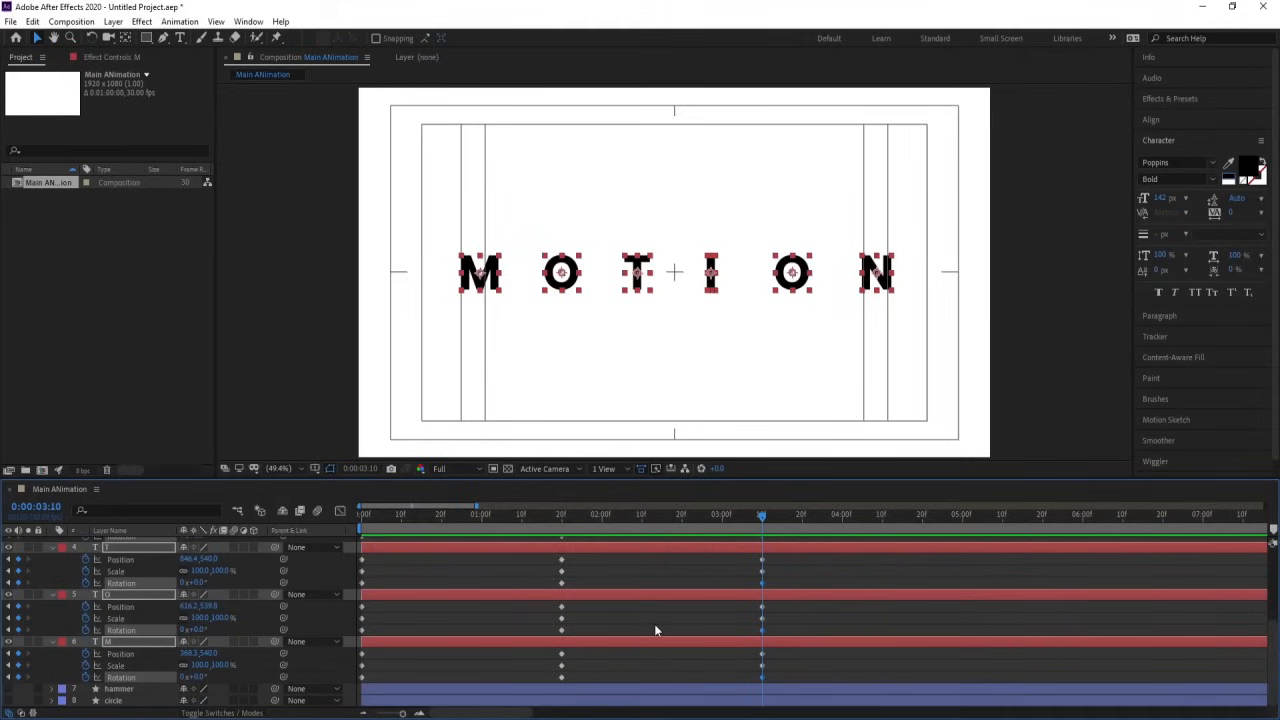
# At the 0:00:01:20 keyframe, move only the M letter down to the lower-left area of the composition
pyautogui.press('j')
pyautogui.scroll(3, 563, 560)
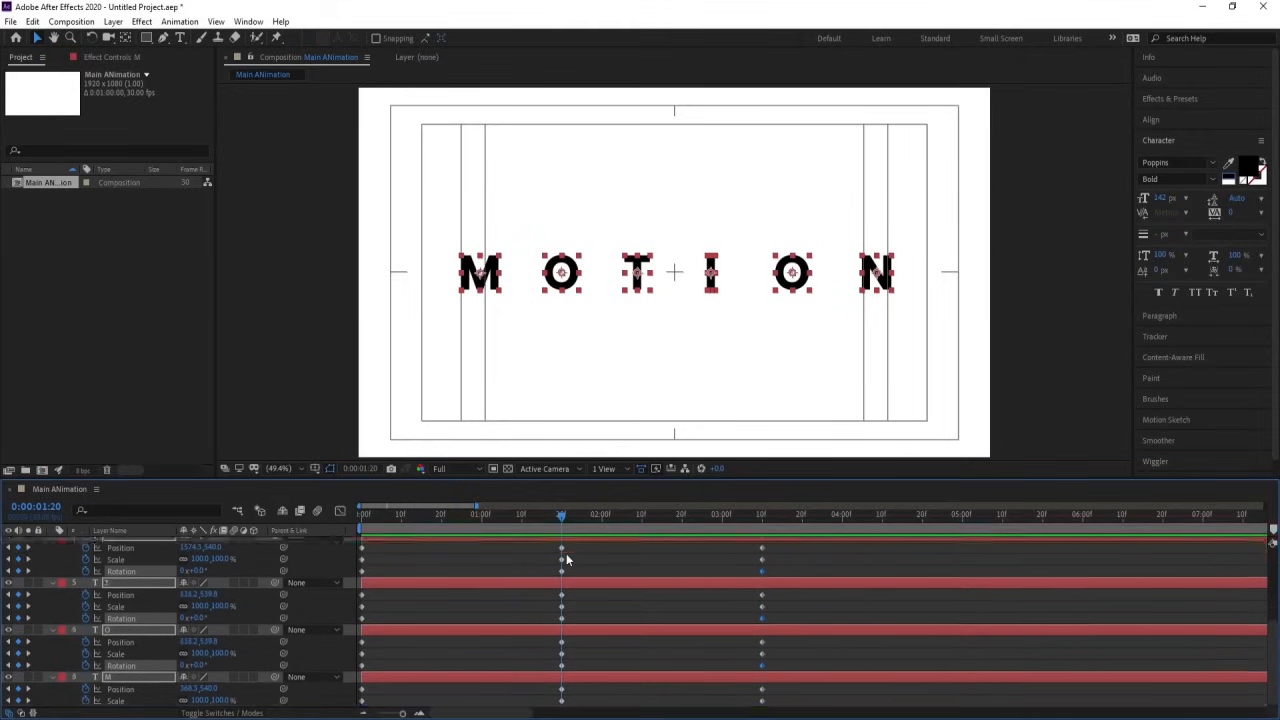
pyautogui.click(594, 570)
pyautogui.click(490, 288)
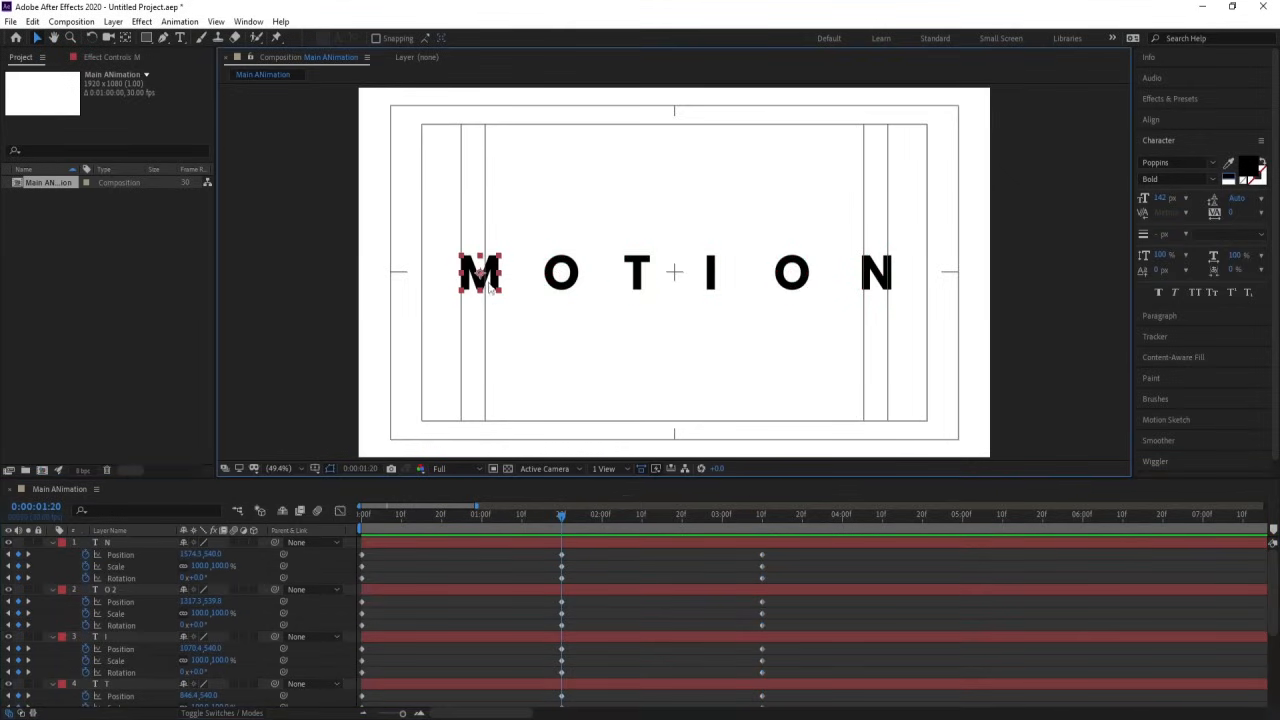
pyautogui.moveTo(491, 283); pyautogui.dragTo(506, 386)
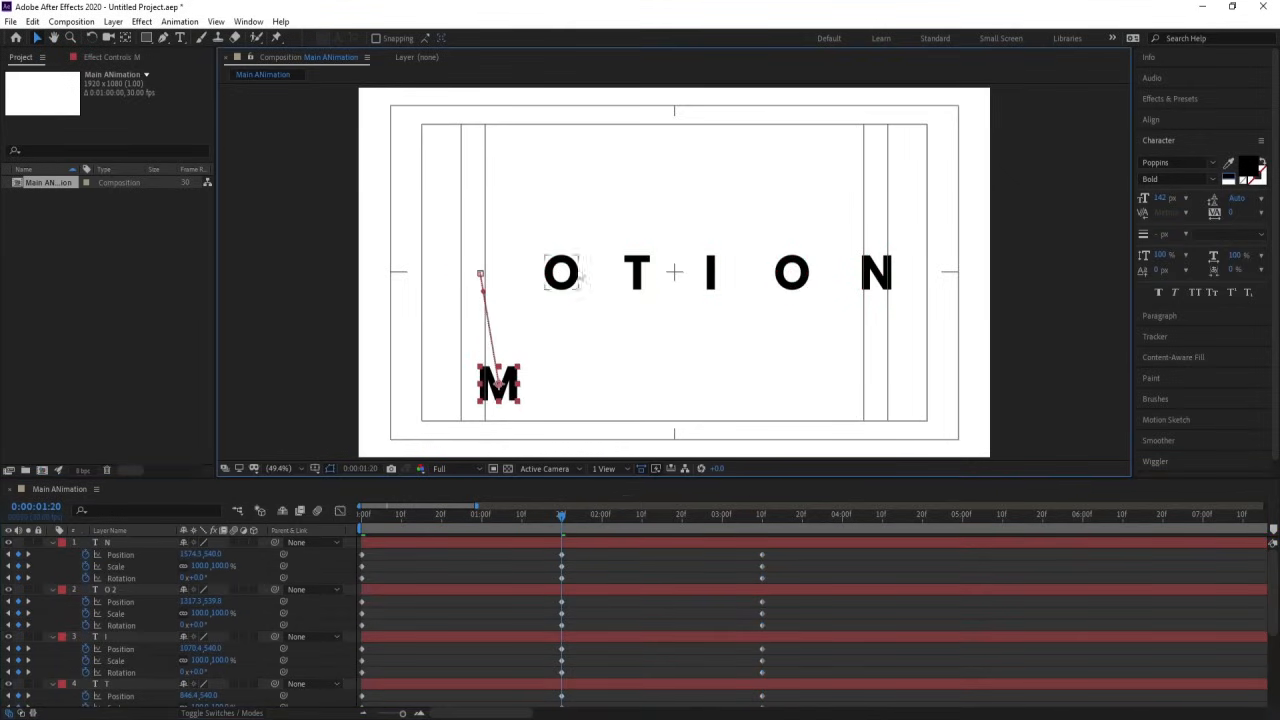
# At 0:00:01:20, scatter the letters by moving the first O, T and second O upward and the I downward
pyautogui.moveTo(563, 287); pyautogui.dragTo(545, 187)
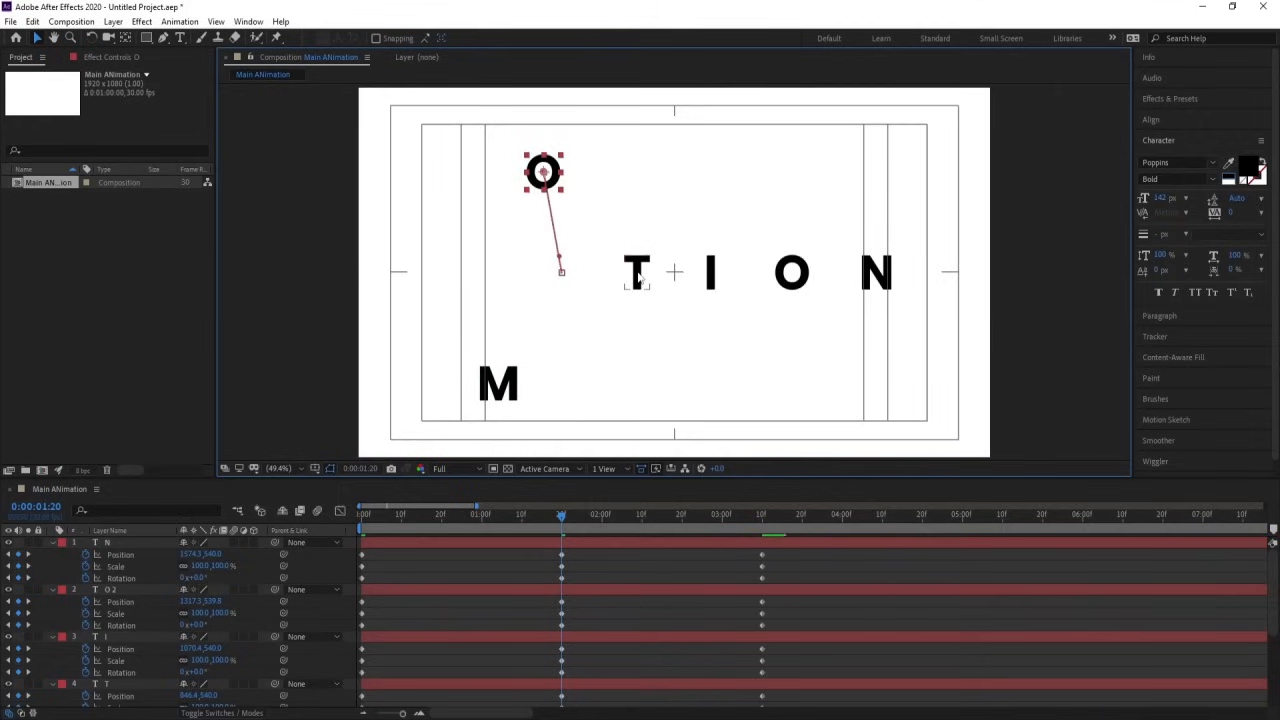
pyautogui.click(638, 280)
pyautogui.moveTo(638, 280); pyautogui.dragTo(706, 163)
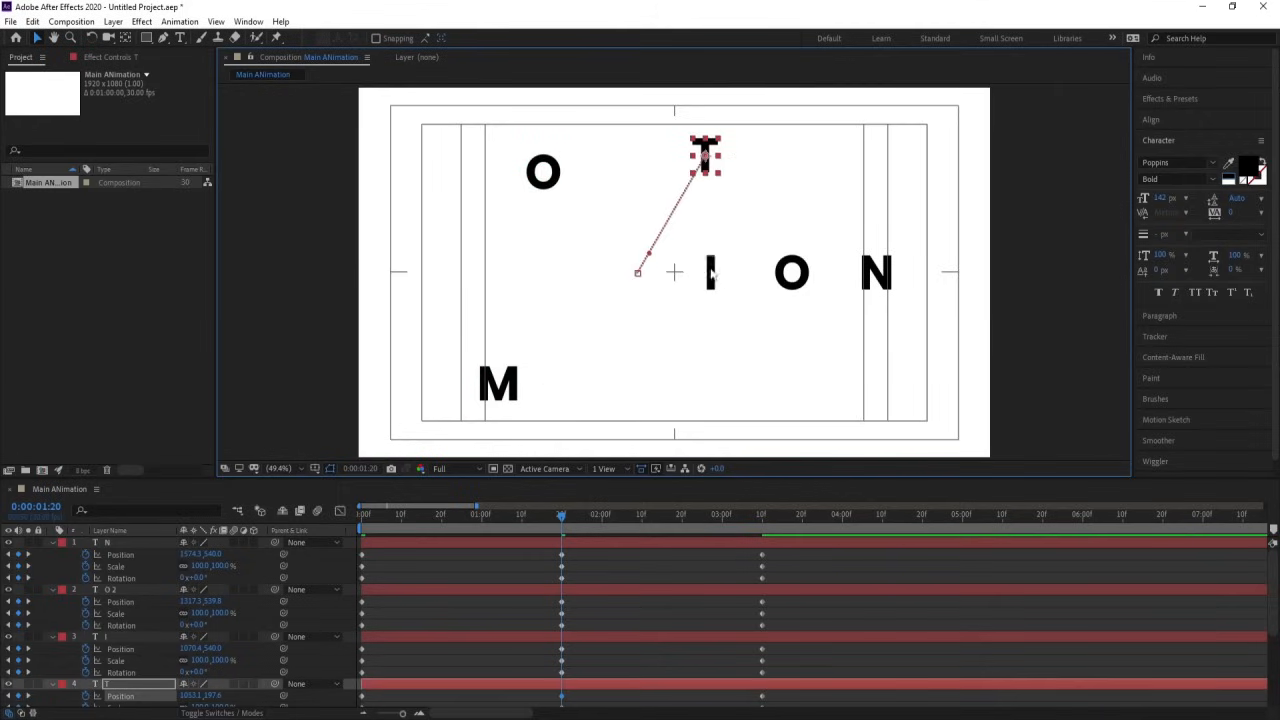
pyautogui.click(710, 271)
pyautogui.moveTo(710, 271); pyautogui.dragTo(740, 384)
pyautogui.click(791, 270)
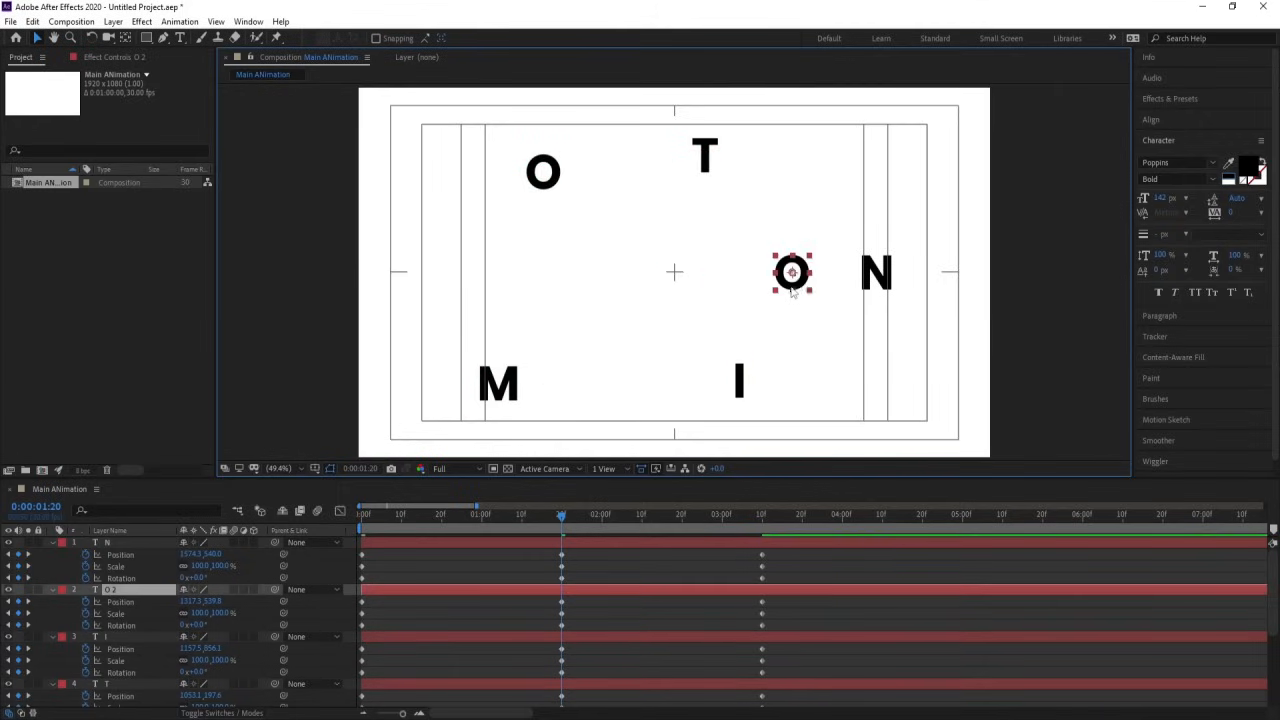
pyautogui.moveTo(792, 271); pyautogui.dragTo(868, 173)
# Move the N to the lower-right area of the composition and shift the M slightly further left
pyautogui.click(890, 285)
pyautogui.click(890, 285)
pyautogui.moveTo(890, 285); pyautogui.dragTo(926, 395)
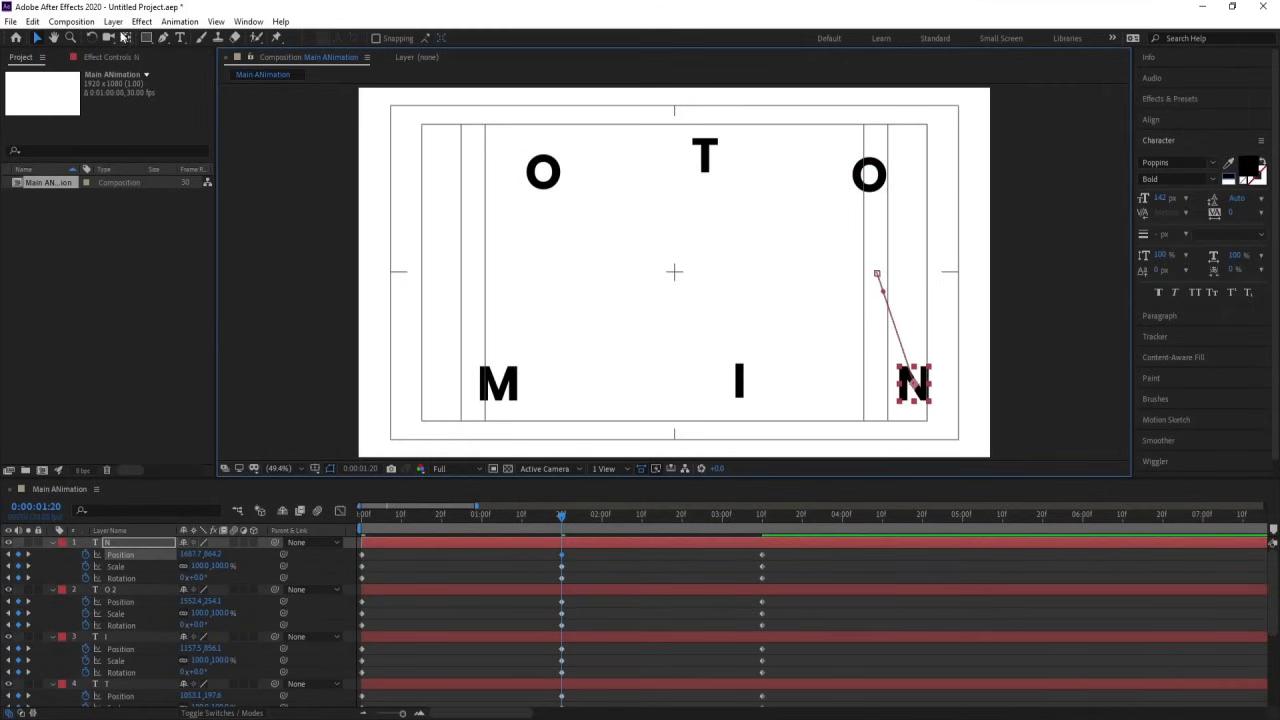
pyautogui.moveTo(912, 386); pyautogui.dragTo(916, 403)
pyautogui.click(490, 393)
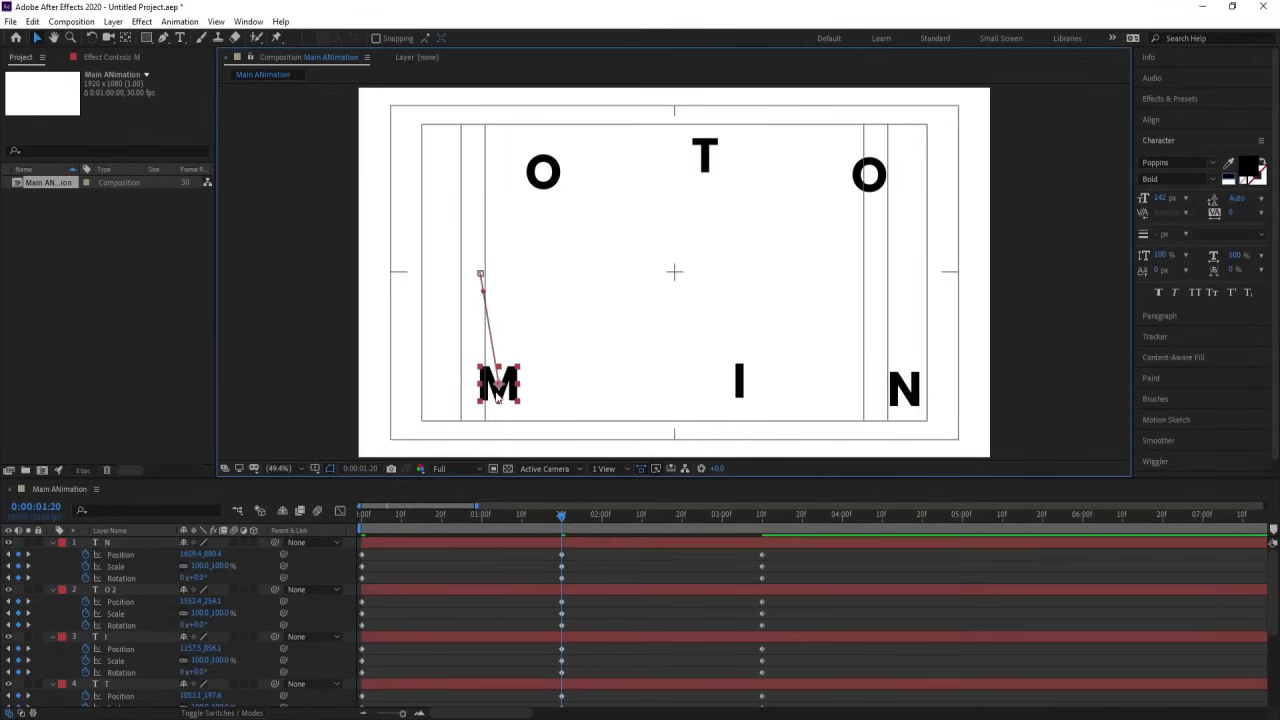
pyautogui.moveTo(494, 396); pyautogui.dragTo(467, 392)
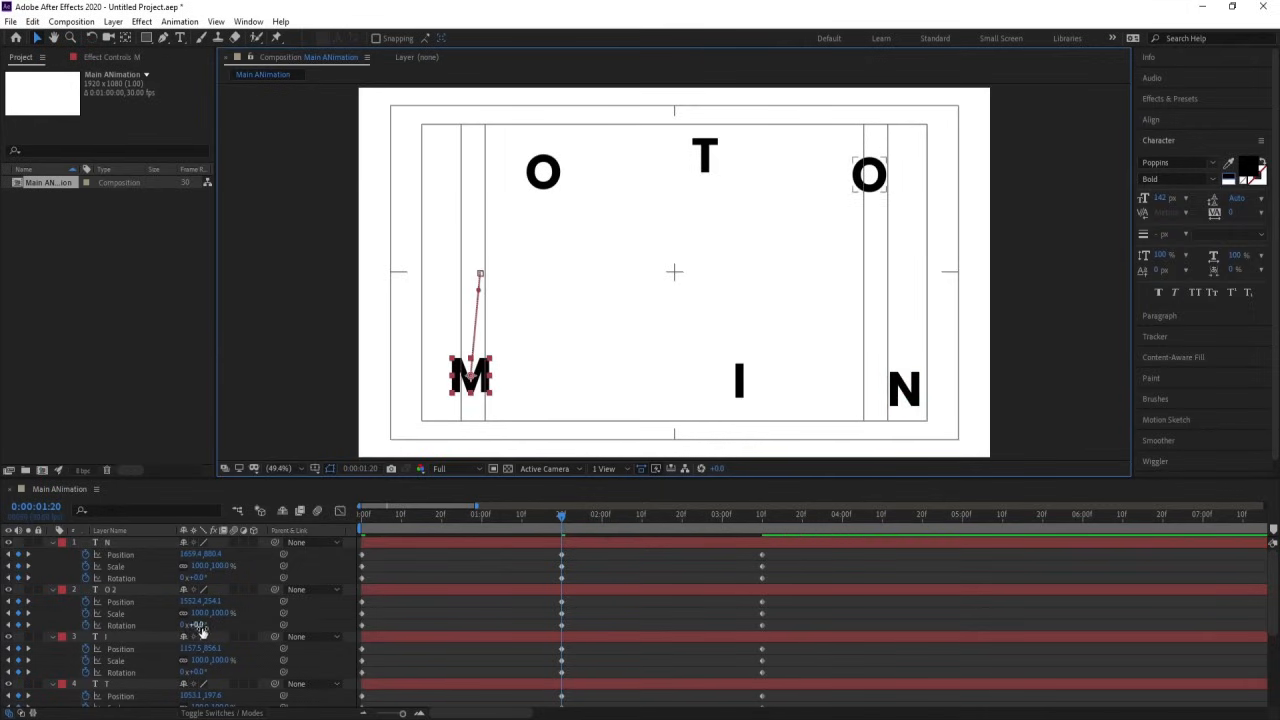
# At 0:00:01:20, set the Scale of the second O to 204% and of the N to 130%
pyautogui.moveTo(205, 612); pyautogui.dragTo(230, 612)
pyautogui.click(912, 398)
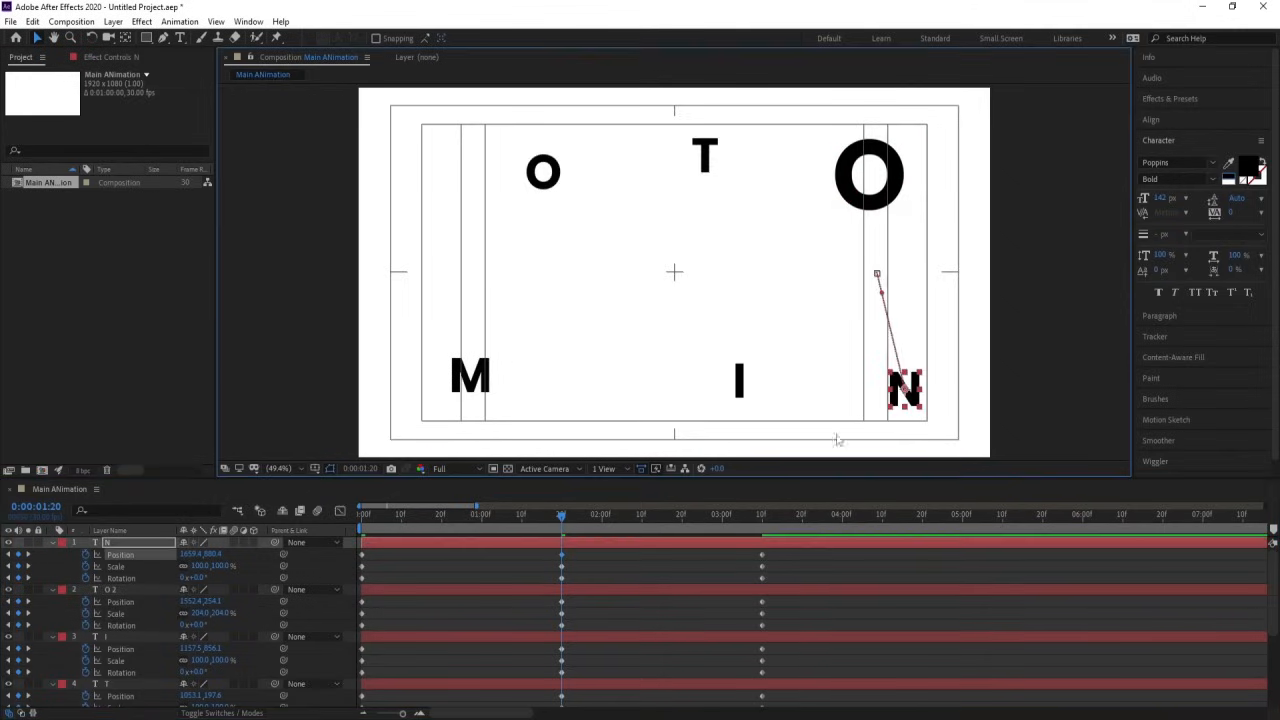
pyautogui.click(204, 566)
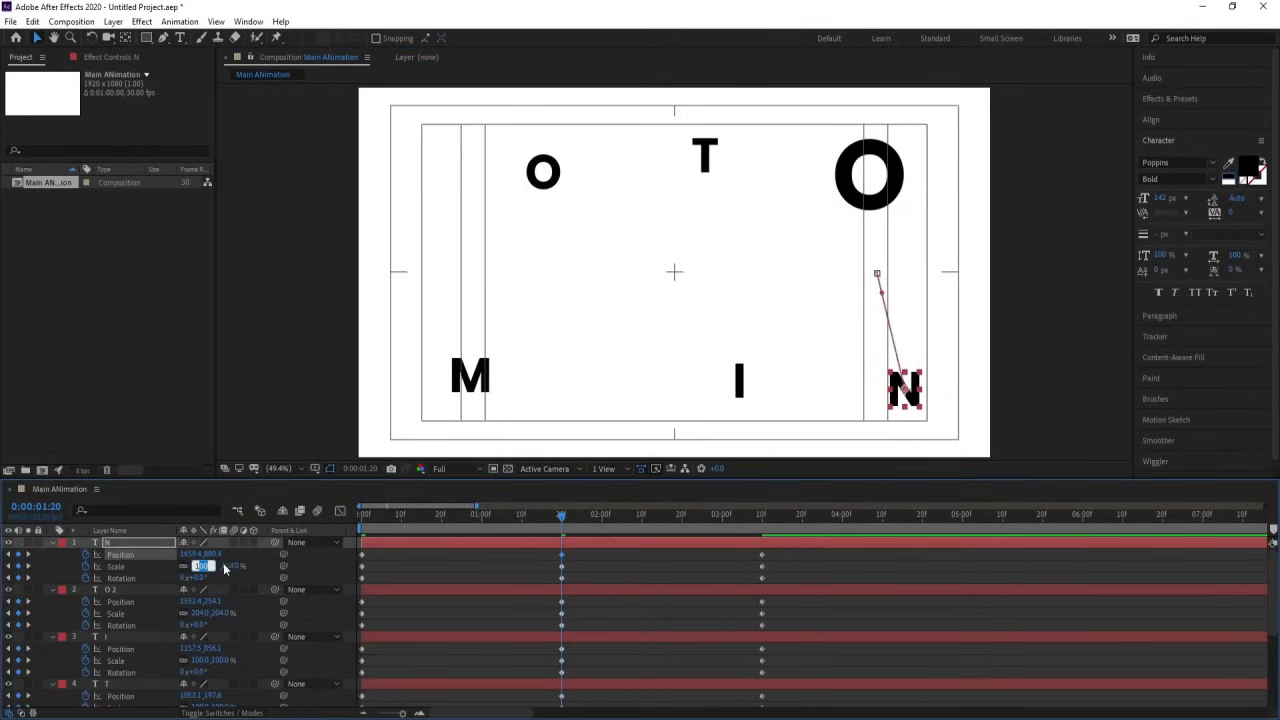
pyautogui.write('130')
pyautogui.press('Return')
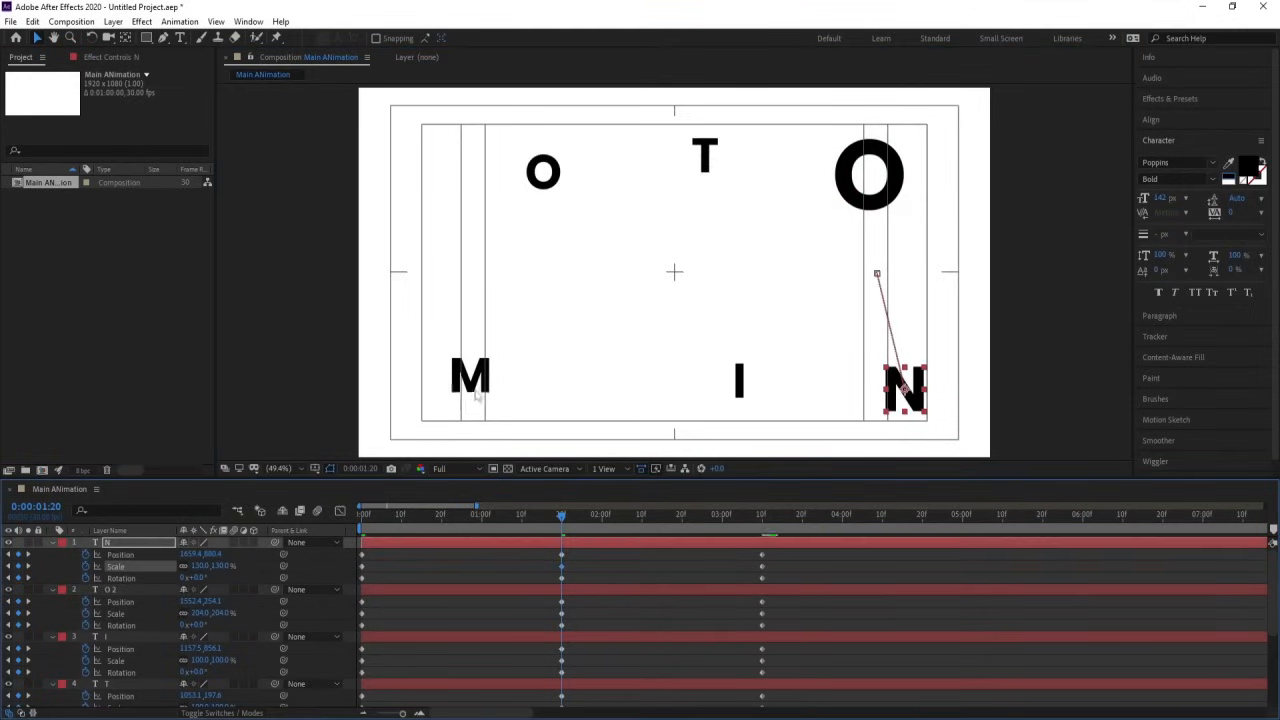
# At 0:00:01:20, set the Scale of the M to 195% and of the first O to 53%
pyautogui.hotkey('ctrl', 'Up')
pyautogui.scroll(-3, 205, 630)
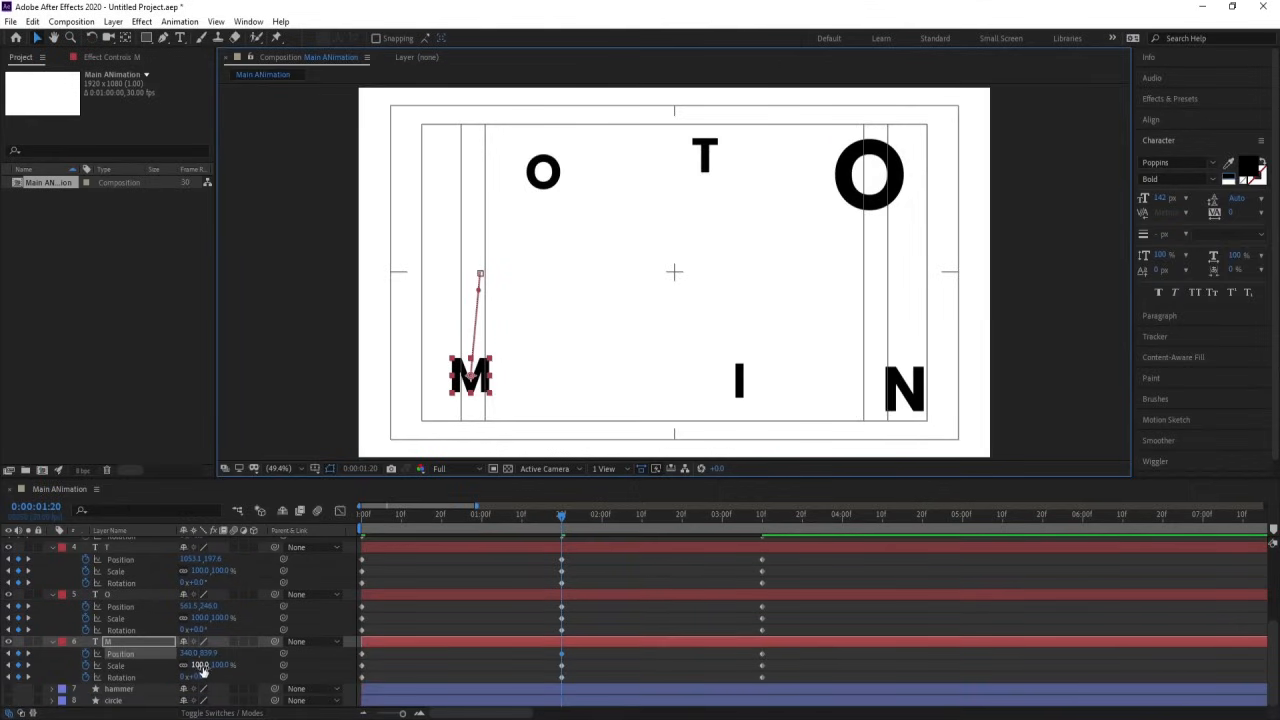
pyautogui.write('195')
pyautogui.press('Return')
pyautogui.click(553, 182)
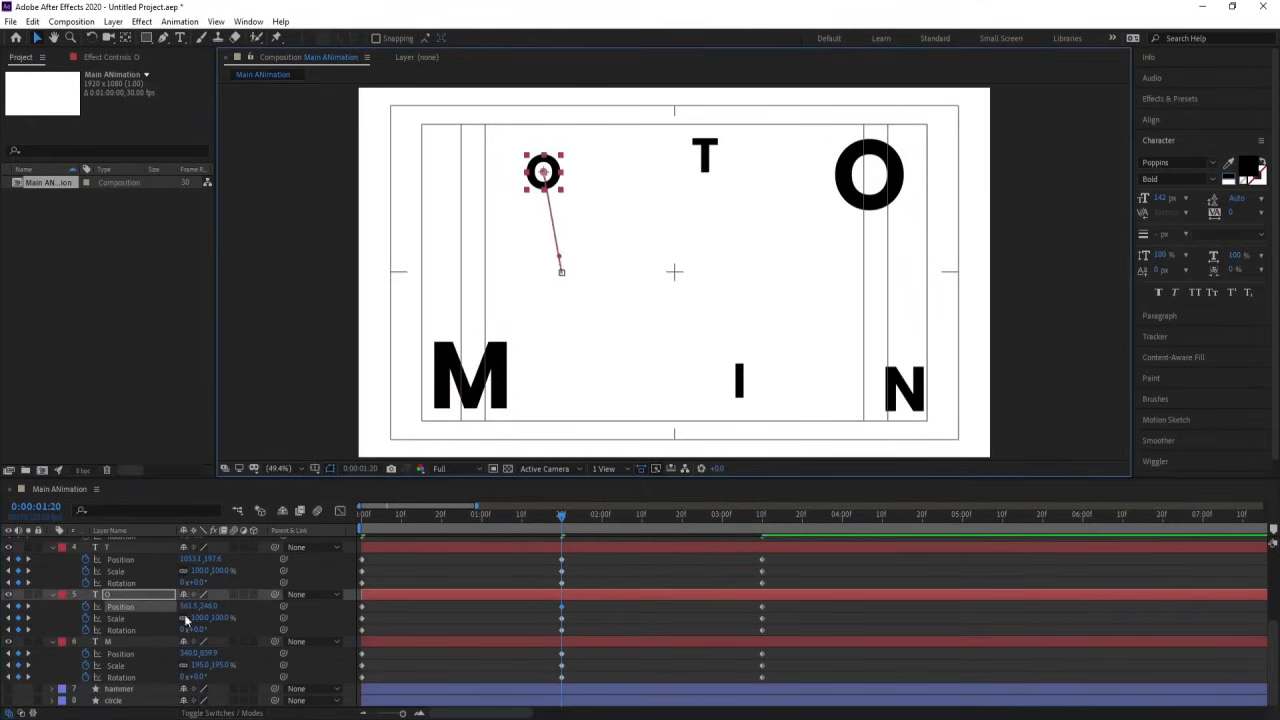
pyautogui.moveTo(200, 618); pyautogui.dragTo(170, 618)
# At 0:00:01:20, set the Scale of the T to 150% and of the I to 145%
pyautogui.click(706, 160)
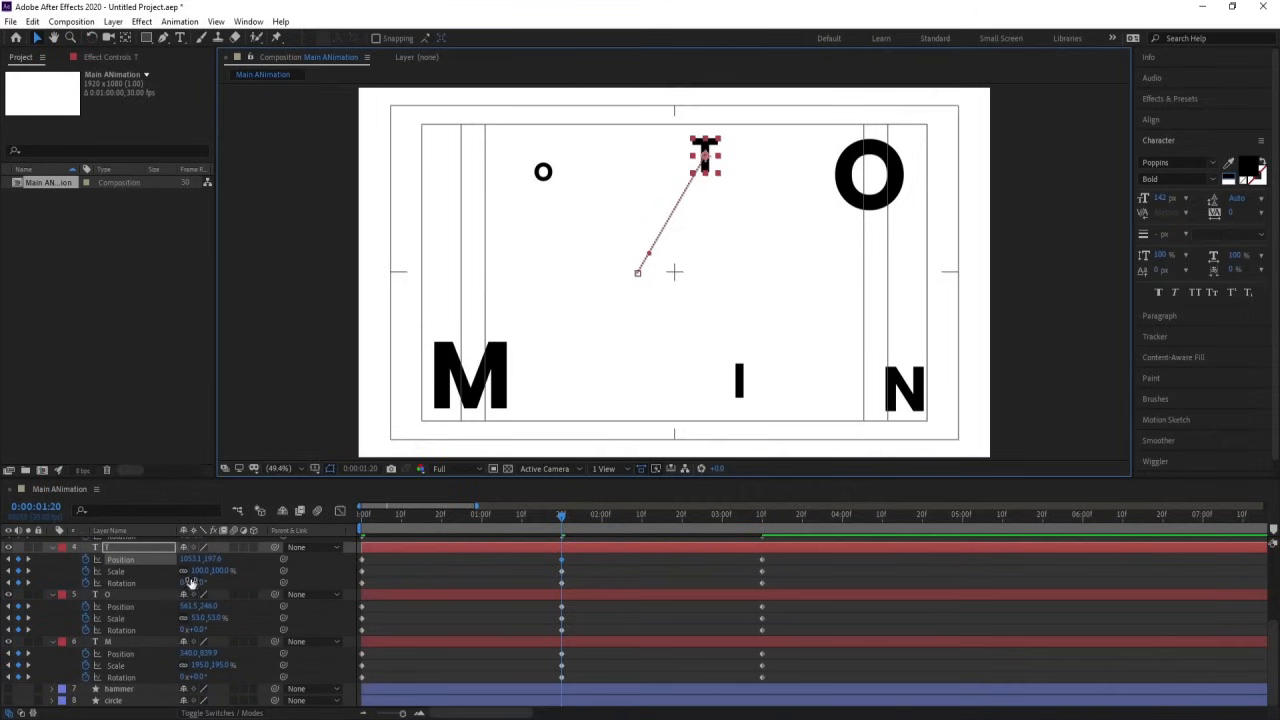
pyautogui.moveTo(200, 570); pyautogui.dragTo(225, 566)
pyautogui.click(741, 385)
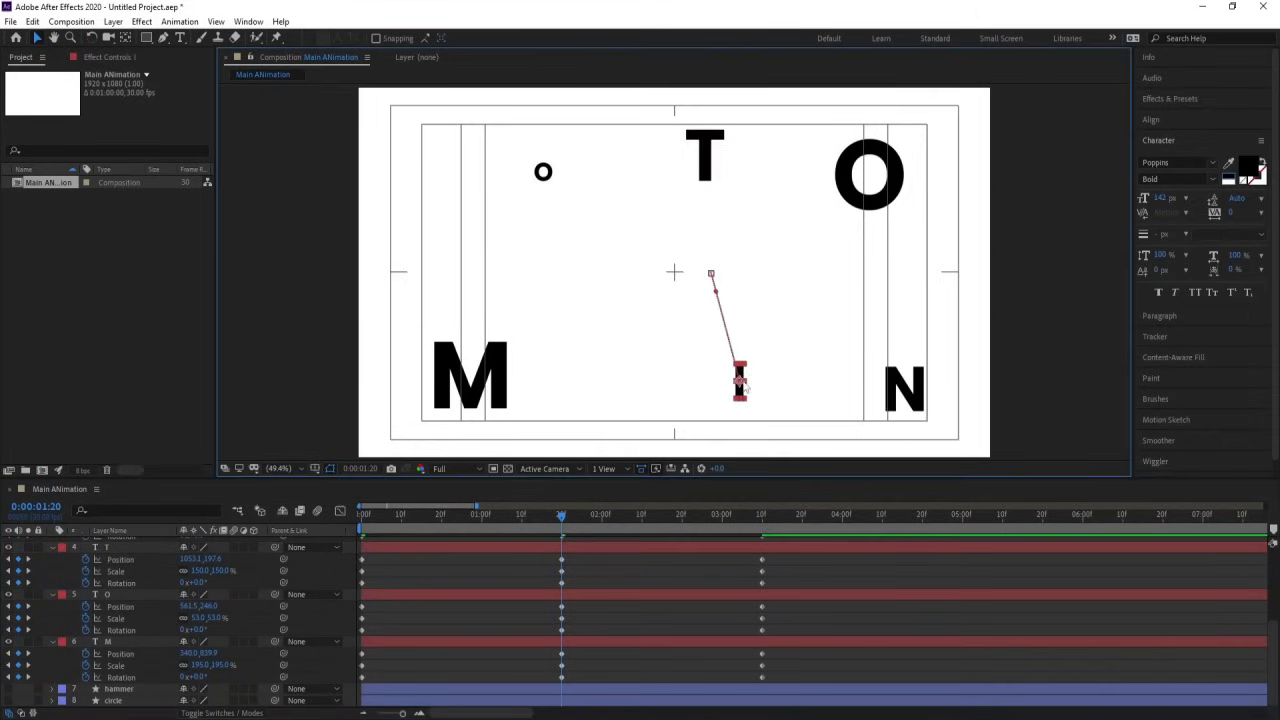
pyautogui.scroll(3, 207, 598)
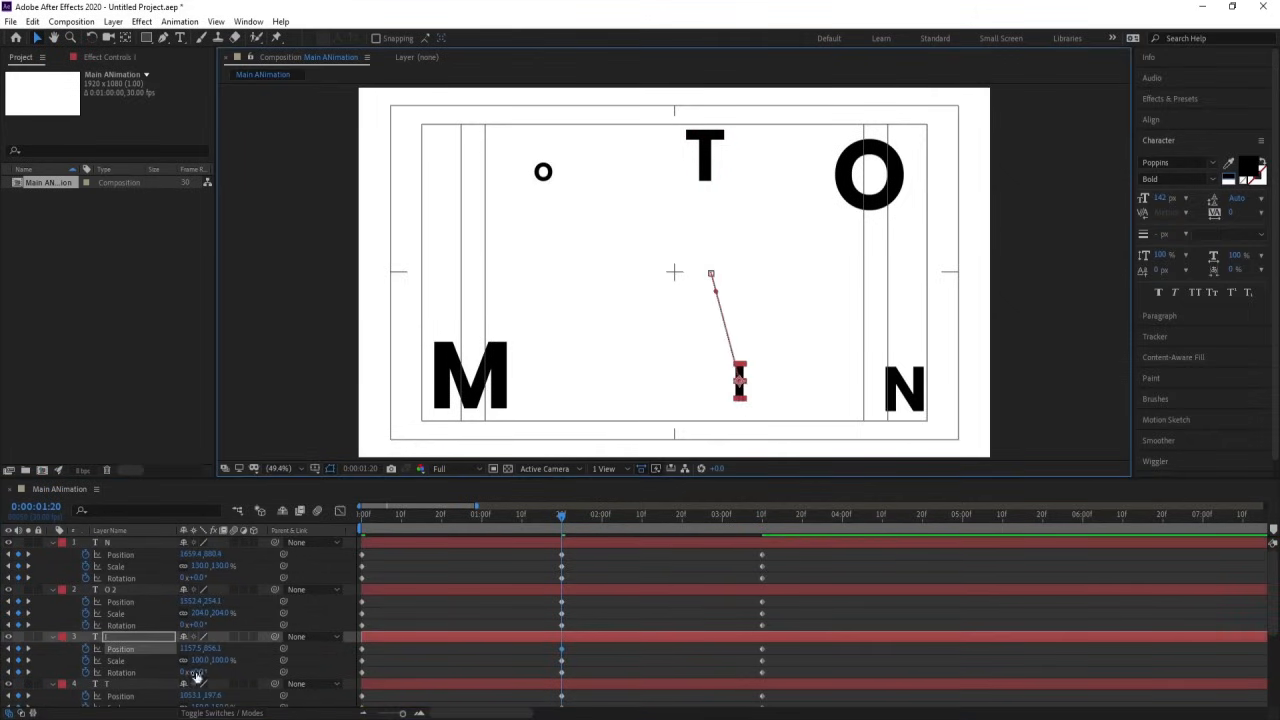
pyautogui.moveTo(195, 660); pyautogui.dragTo(227, 665)
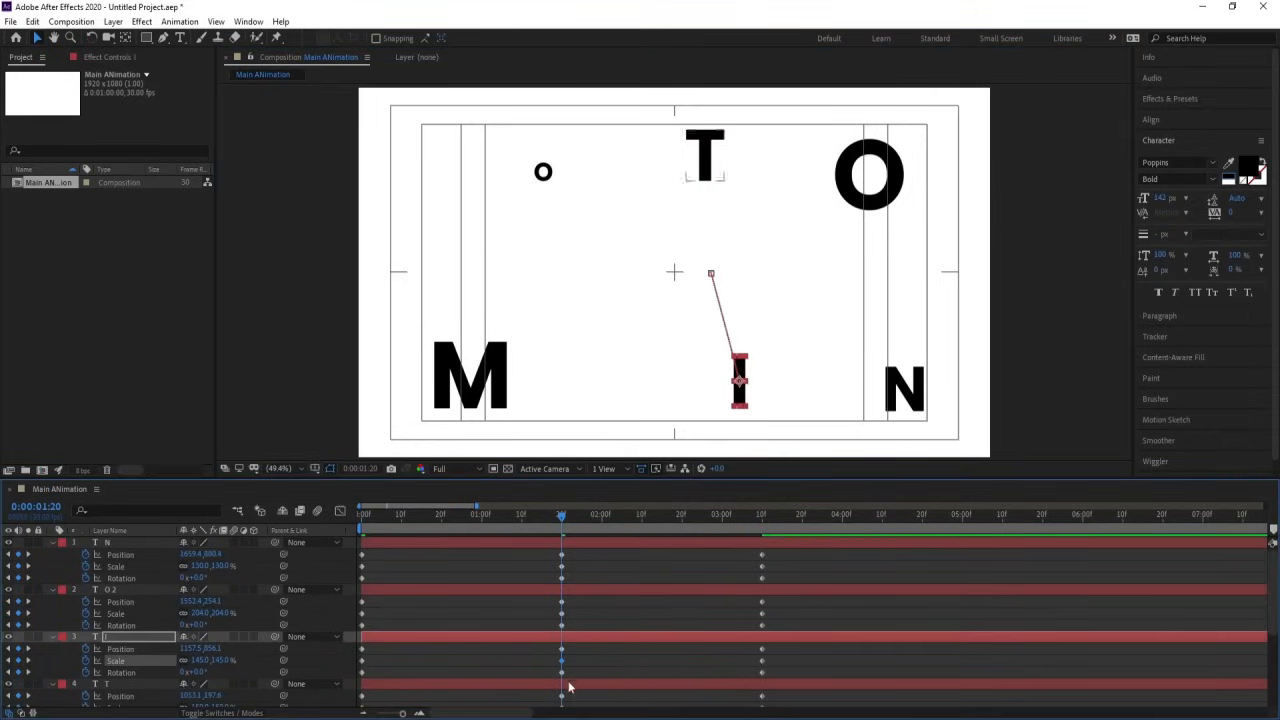
# With the Rotation tool, tilt the M strongly counterclockwise and the T strongly clockwise at 0:00:01:20
pyautogui.press('Num_Lock')
pyautogui.press('-')
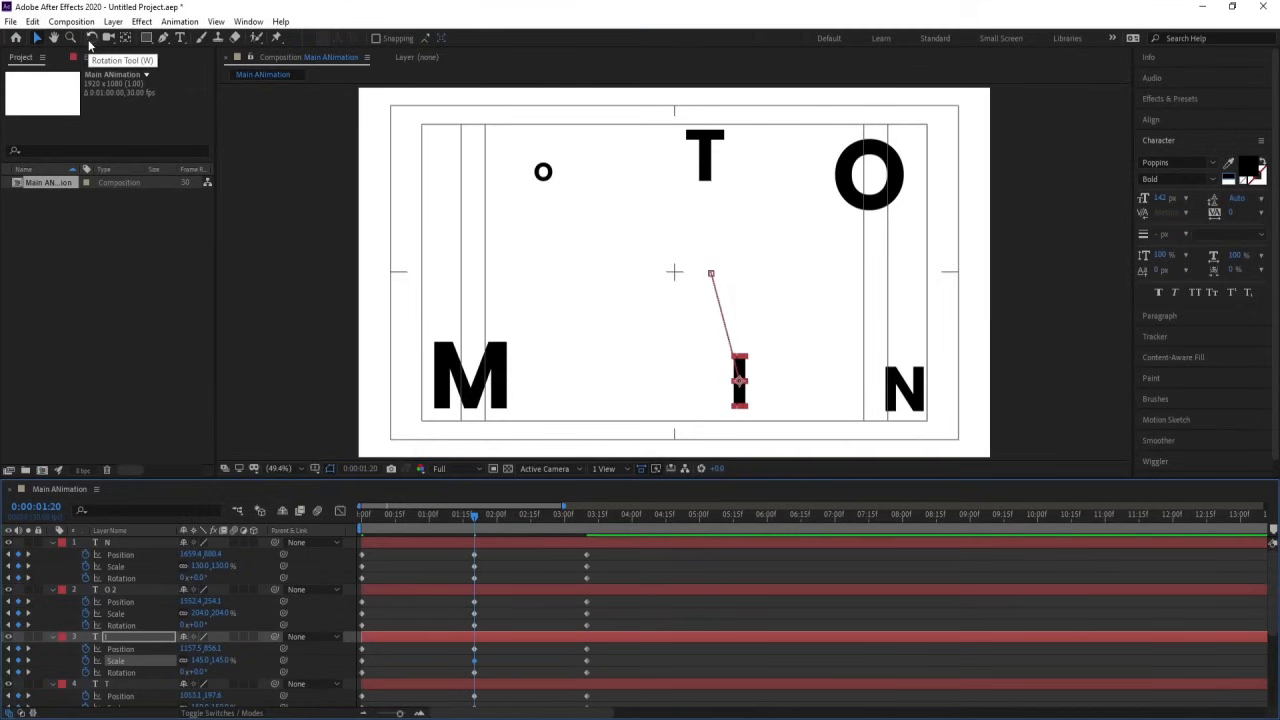
pyautogui.click(91, 38)
pyautogui.click(490, 386)
pyautogui.moveTo(497, 357); pyautogui.dragTo(477, 352)
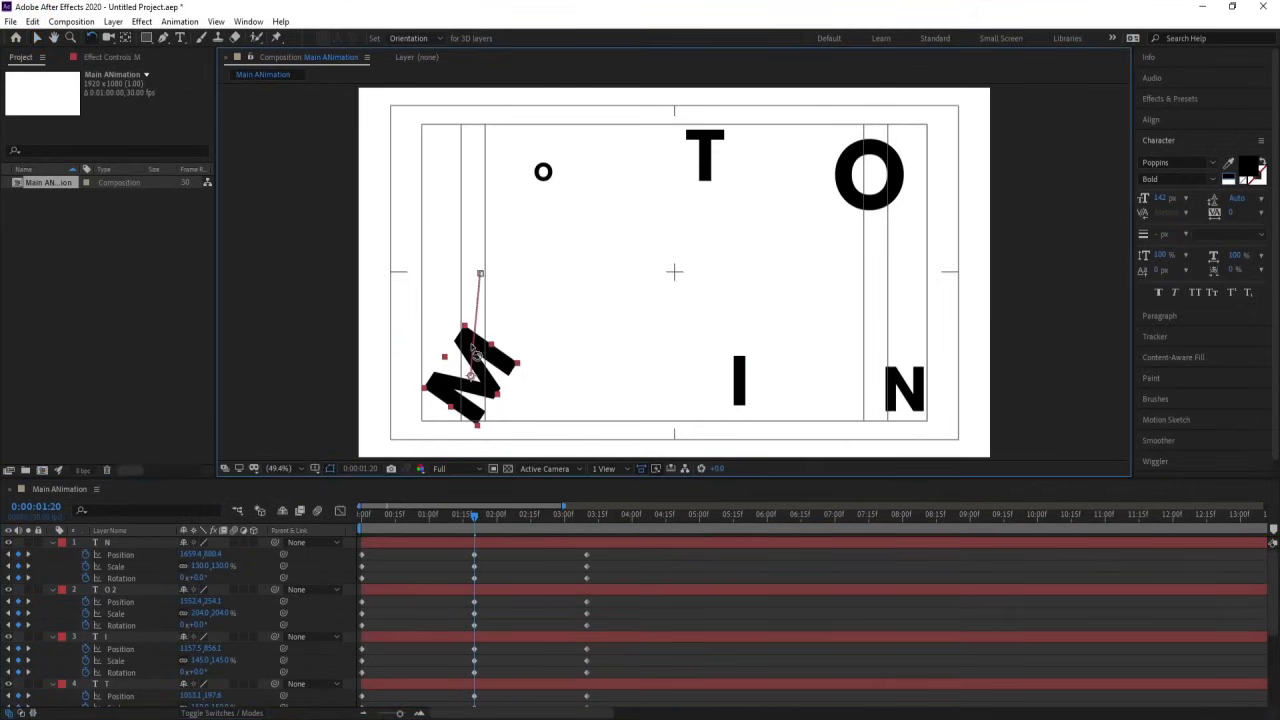
pyautogui.click(700, 148)
pyautogui.moveTo(705, 143); pyautogui.dragTo(731, 153)
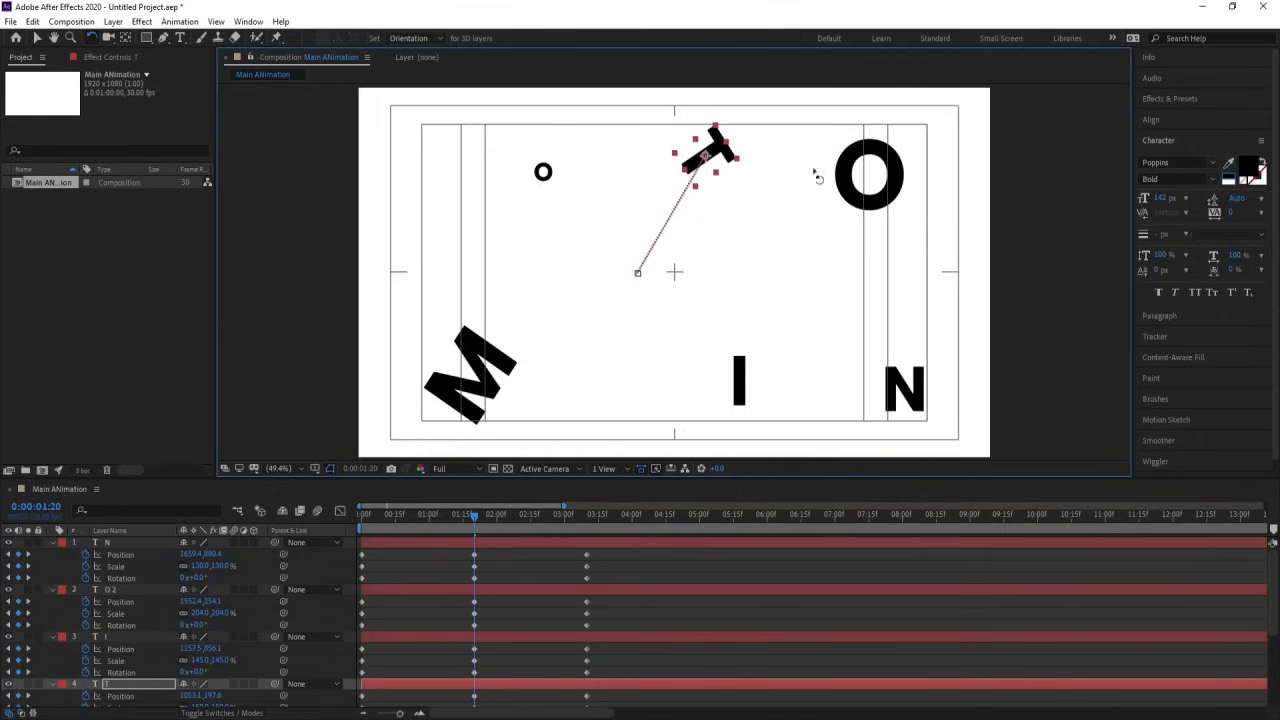
# Rotate the second O counterclockwise by about 32° and the N clockwise by about 58° at 0:00:01:20
pyautogui.click(896, 178)
pyautogui.moveTo(893, 166); pyautogui.dragTo(883, 155)
pyautogui.click(905, 388)
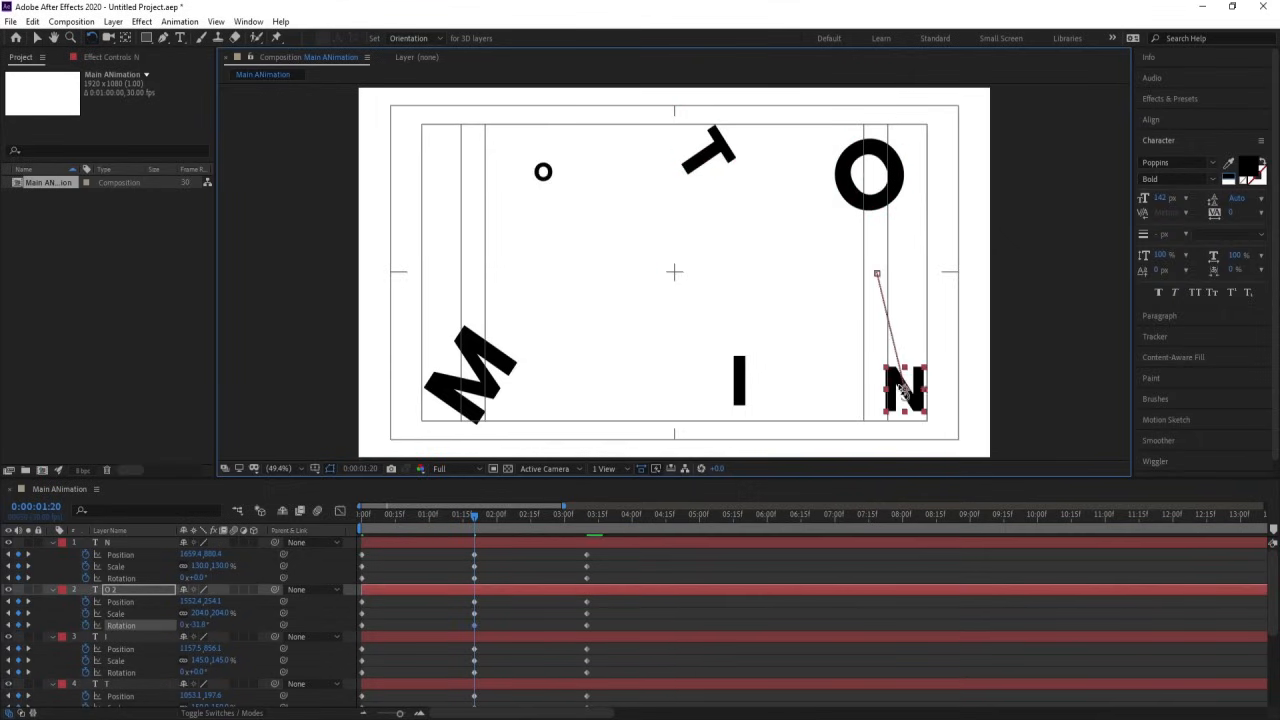
pyautogui.moveTo(927, 386); pyautogui.dragTo(942, 410)
pyautogui.click(755, 390)
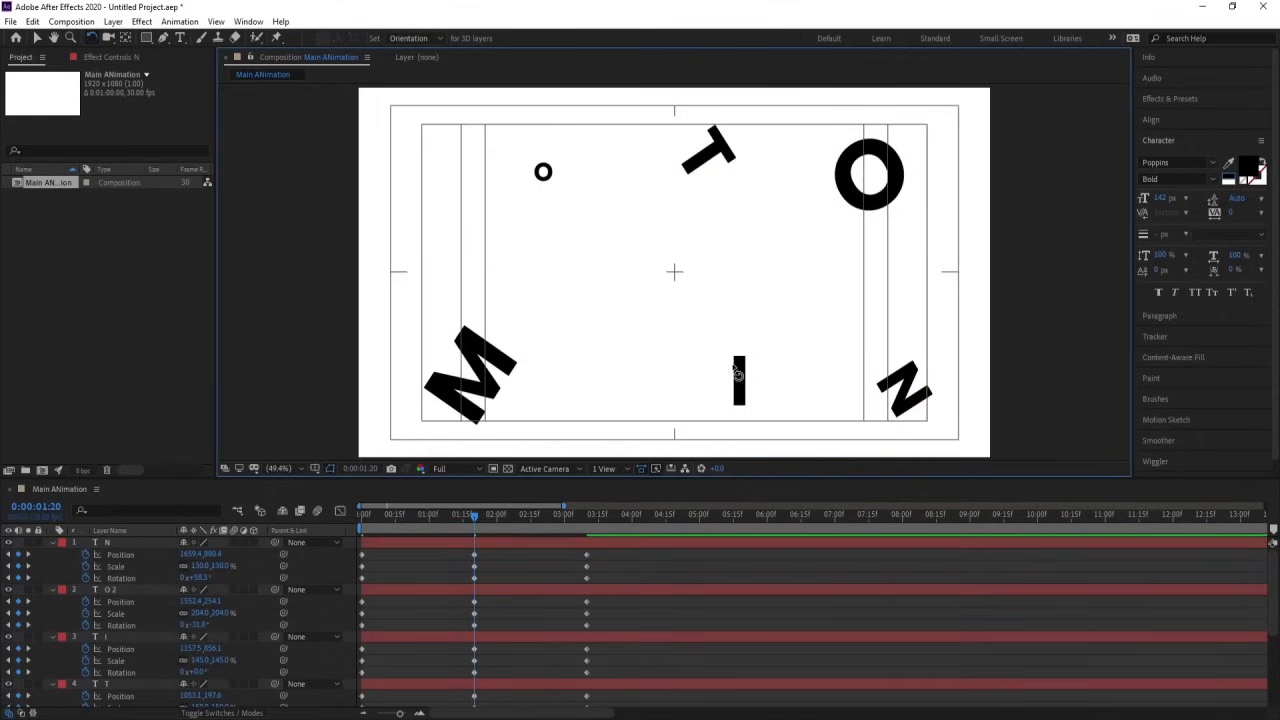
pyautogui.doubleClick(741, 376)
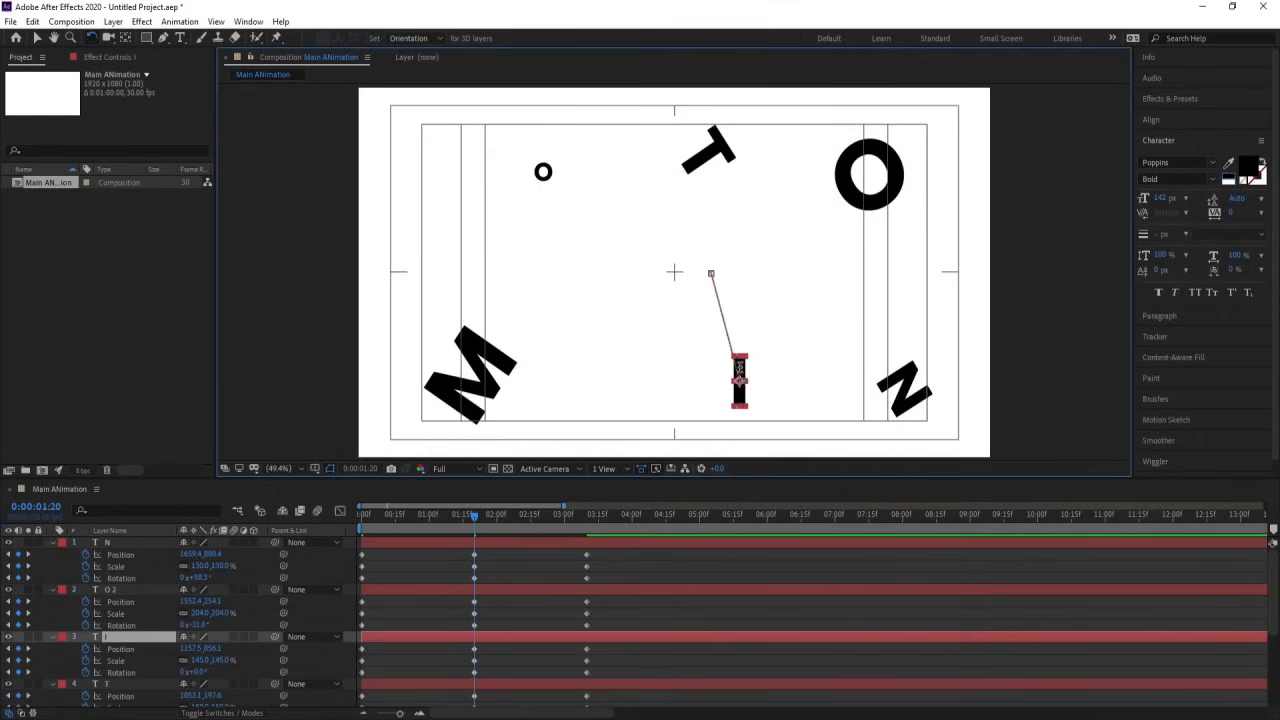
pyautogui.click(490, 573)
pyautogui.click(495, 542)
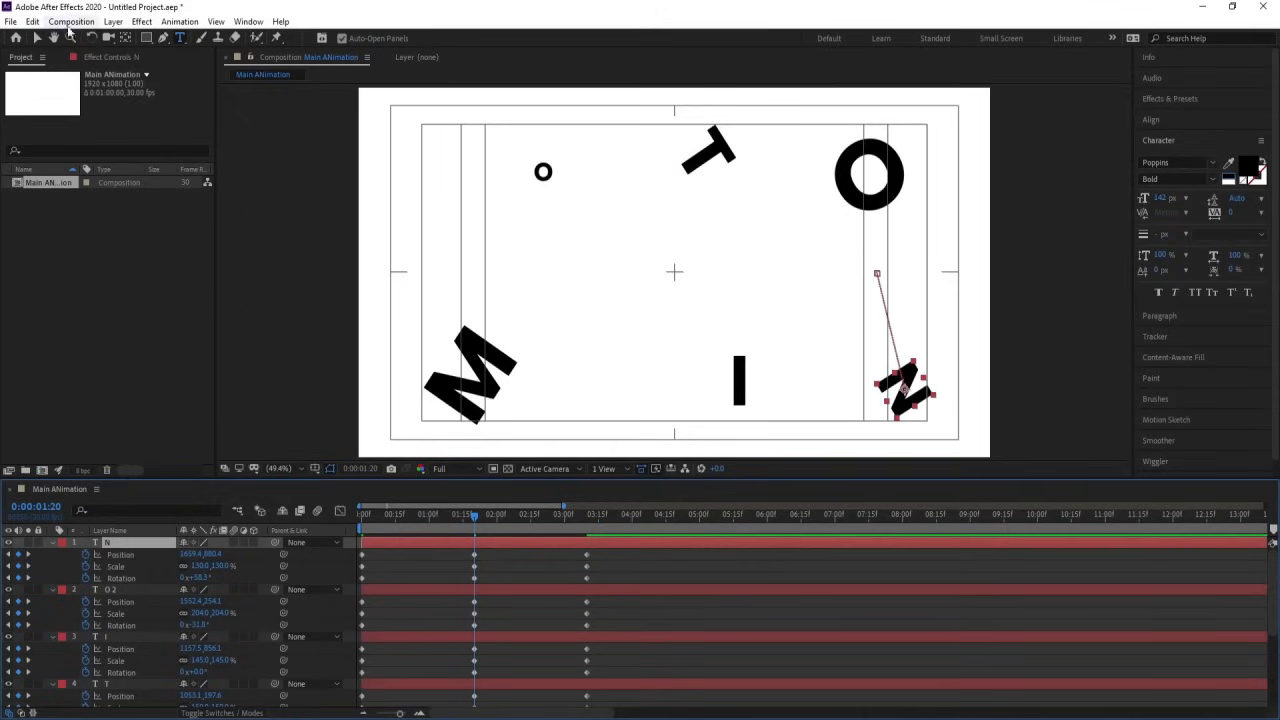
pyautogui.click(92, 38)
# Rotate the I clockwise by about 50° at 0:00:01:20 and deselect it
pyautogui.click(748, 377)
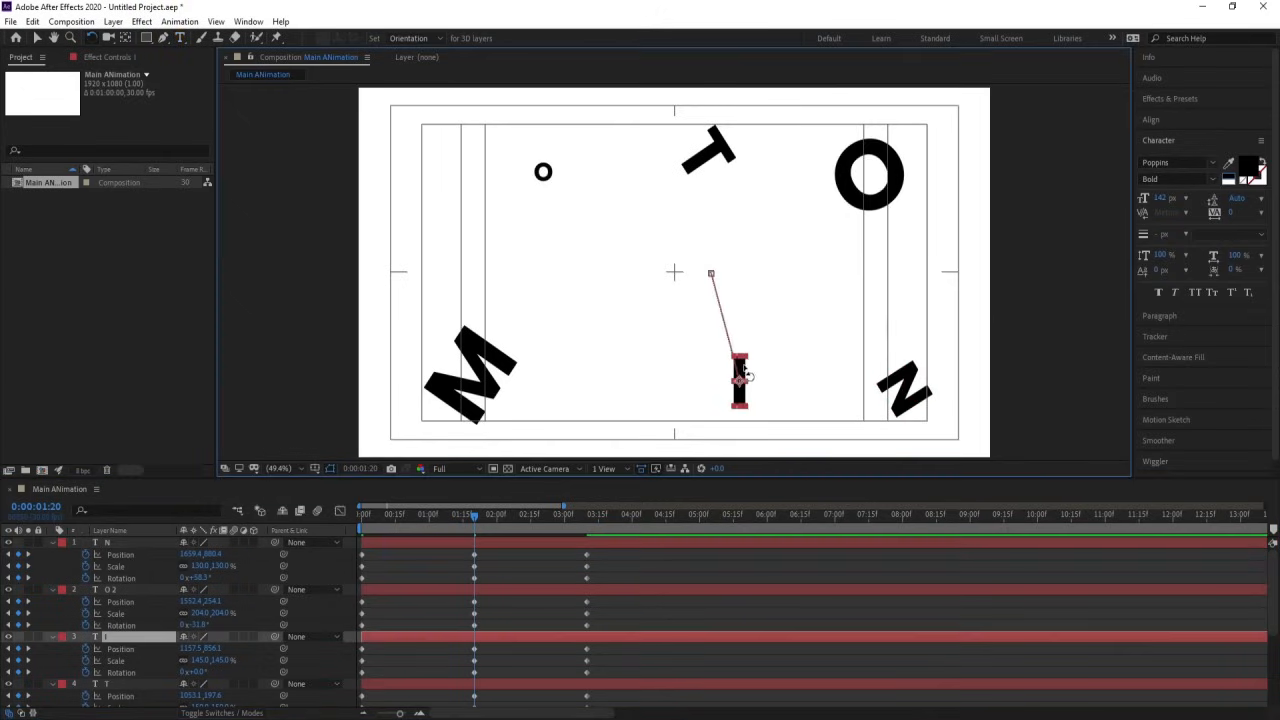
pyautogui.moveTo(748, 377); pyautogui.dragTo(755, 382)
pyautogui.click(500, 577)
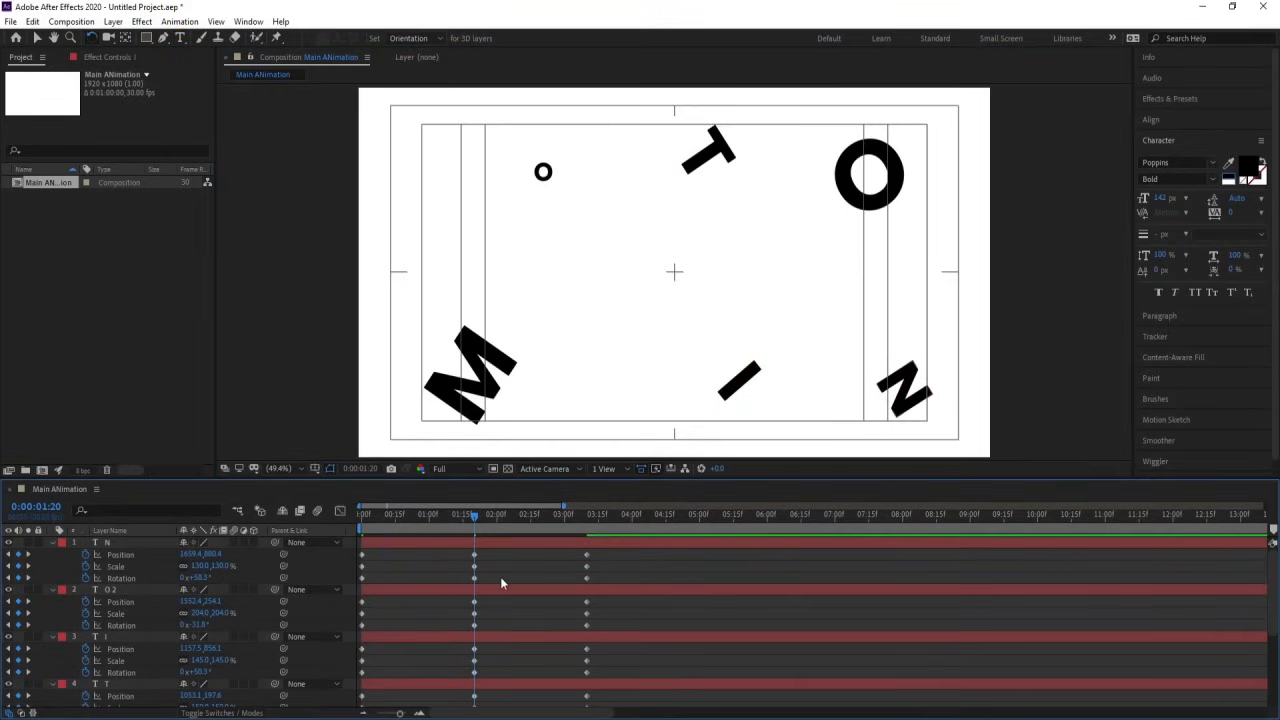
# At 0:00:00:00, select all six letter layers and align them horizontally and vertically so they stack at the centre
pyautogui.moveTo(460, 521); pyautogui.dragTo(334, 530)
pyautogui.scroll(-3, 486, 666)
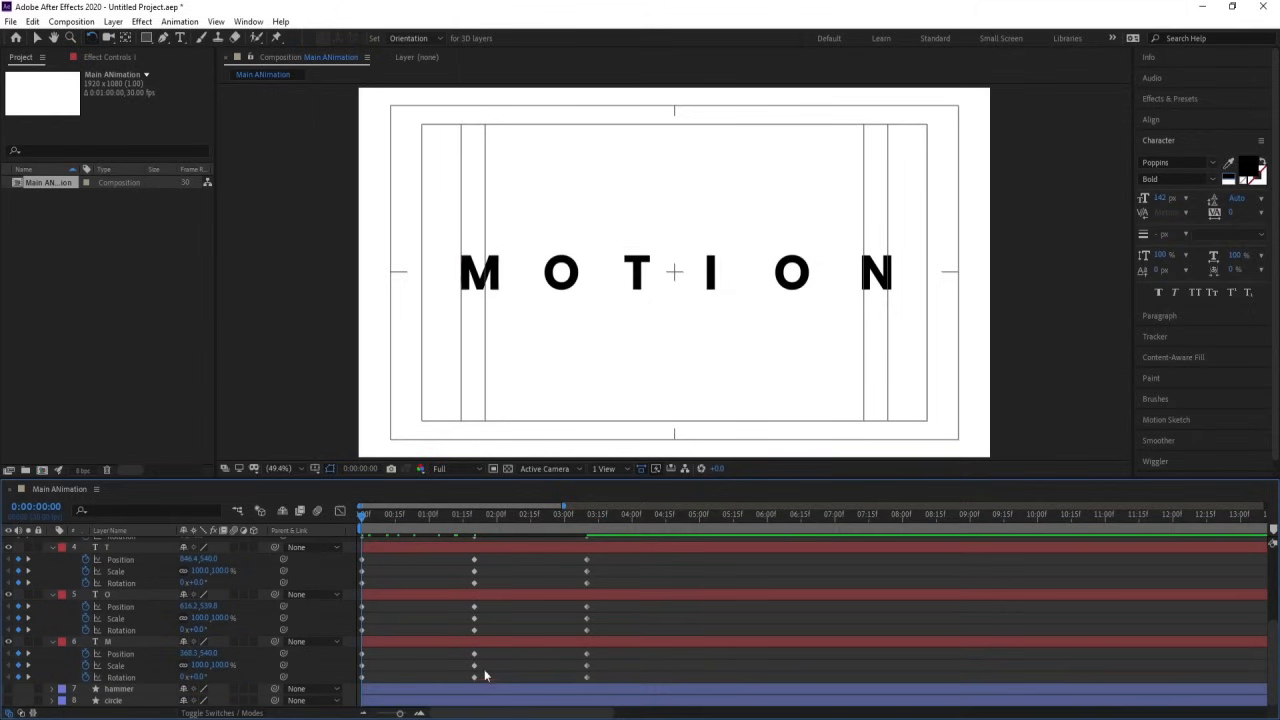
pyautogui.click(367, 648)
pyautogui.scroll(3, 380, 610)
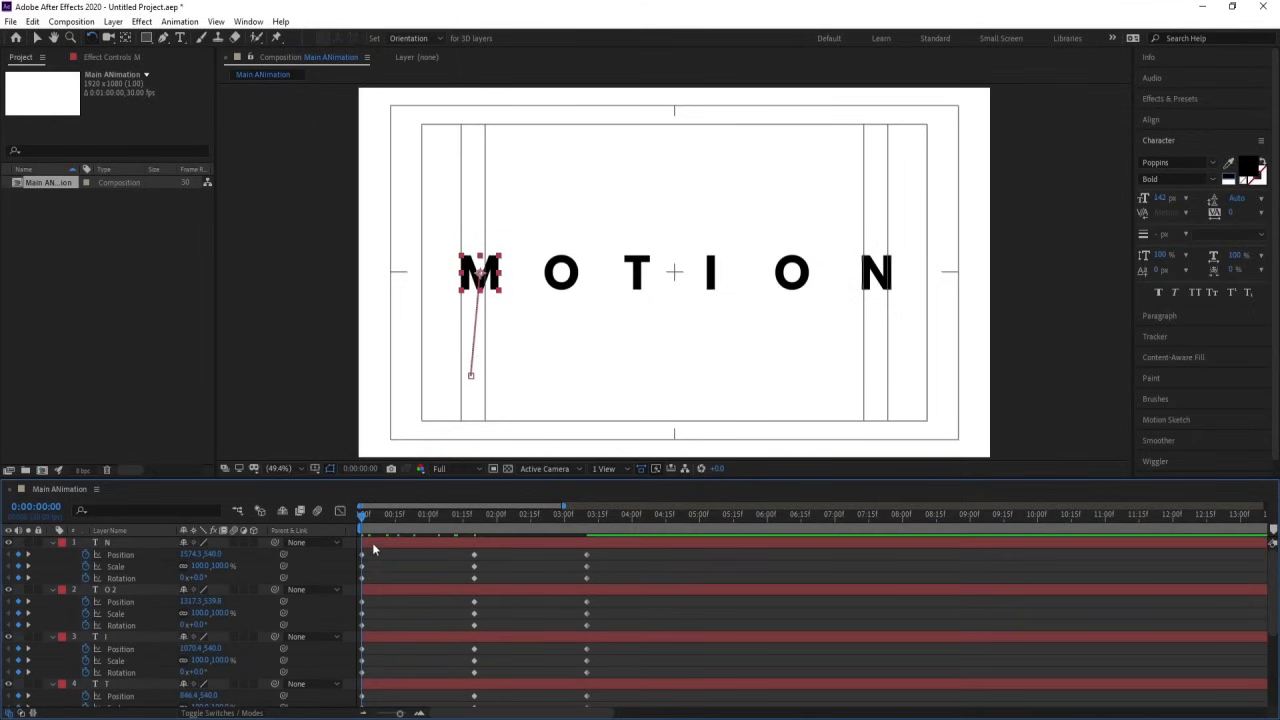
pyautogui.hotkey('ctrl', 'a')
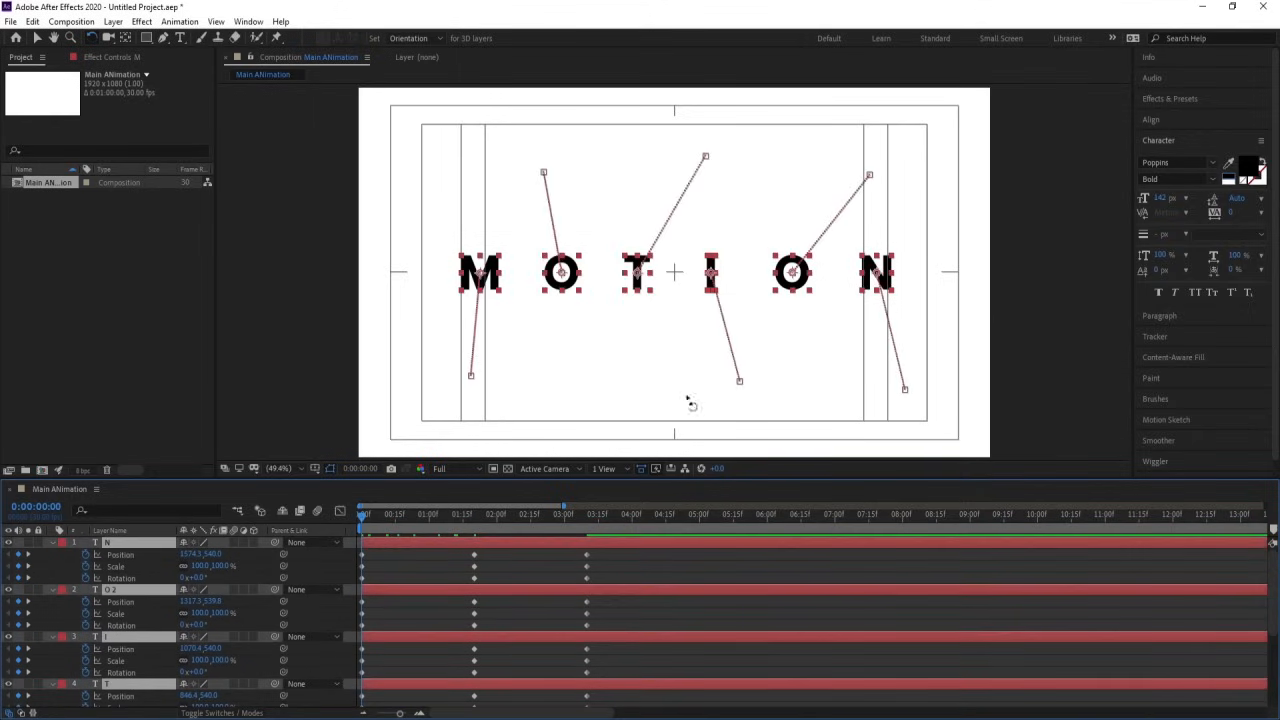
pyautogui.click(1152, 120)
pyautogui.click(1169, 155)
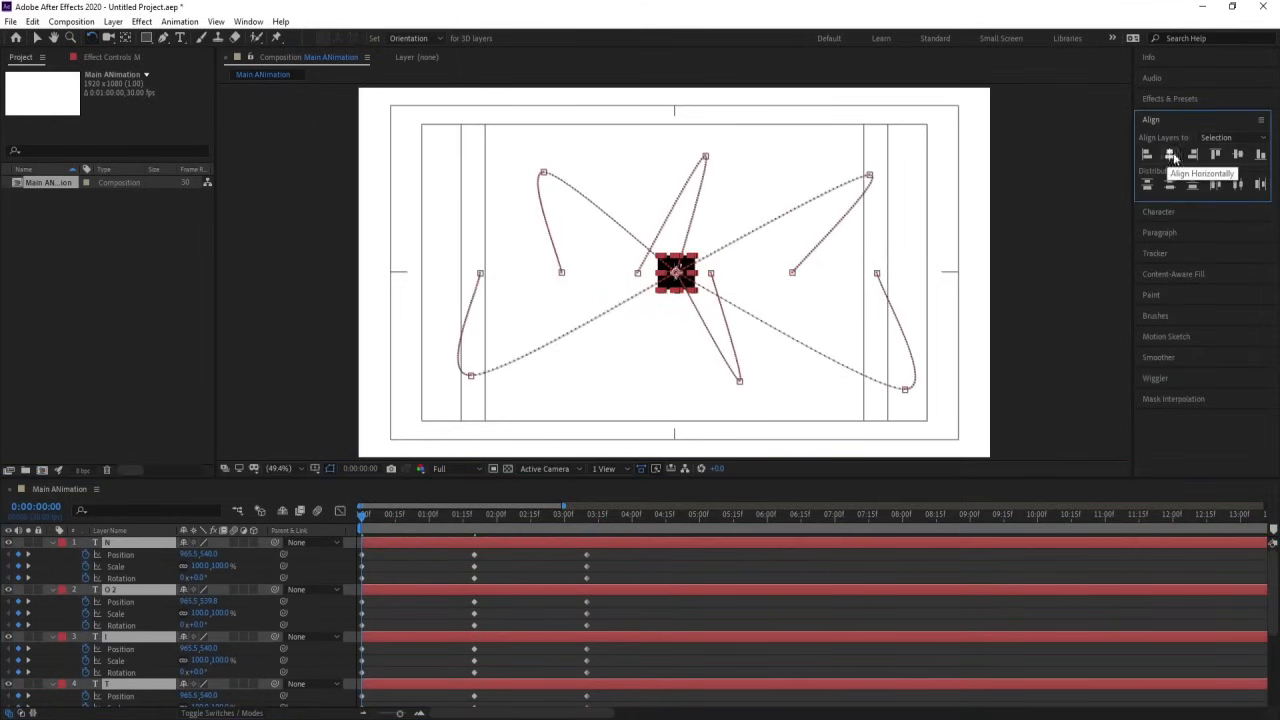
pyautogui.click(1239, 156)
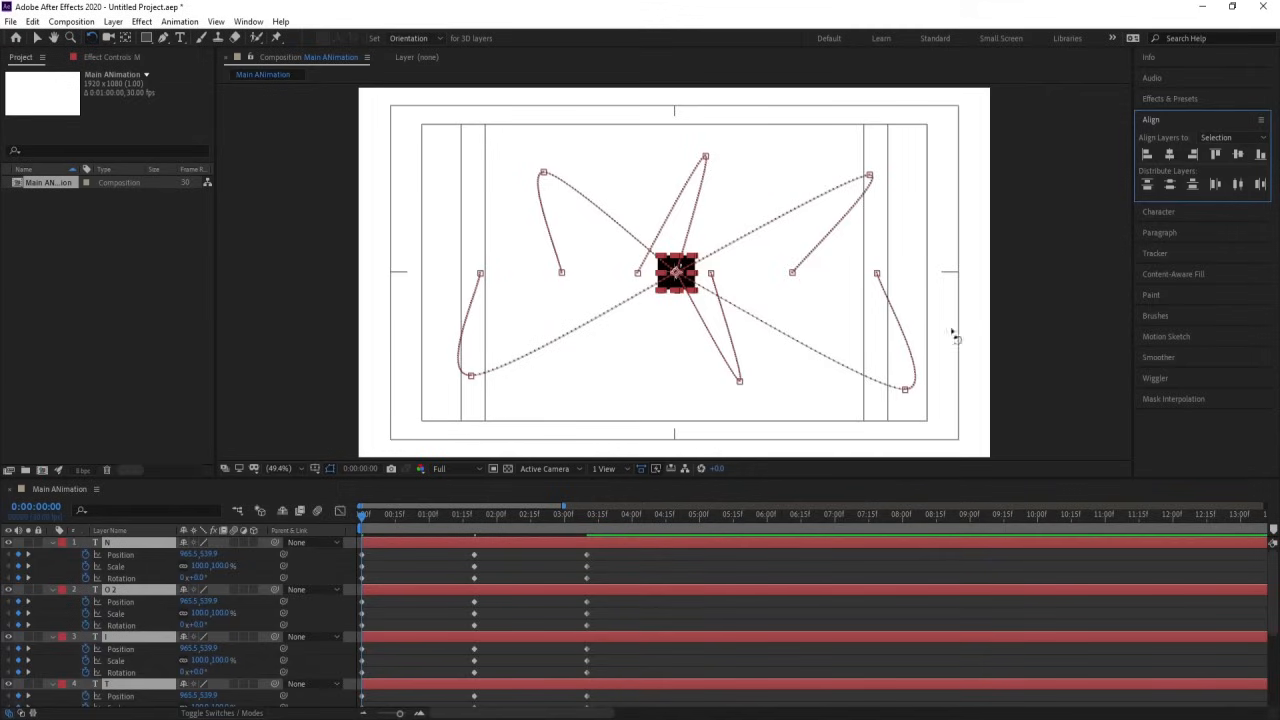
# Set the Scale of all six letters to 10% at 0:00:00:00 and preview the animation
pyautogui.click(200, 566)
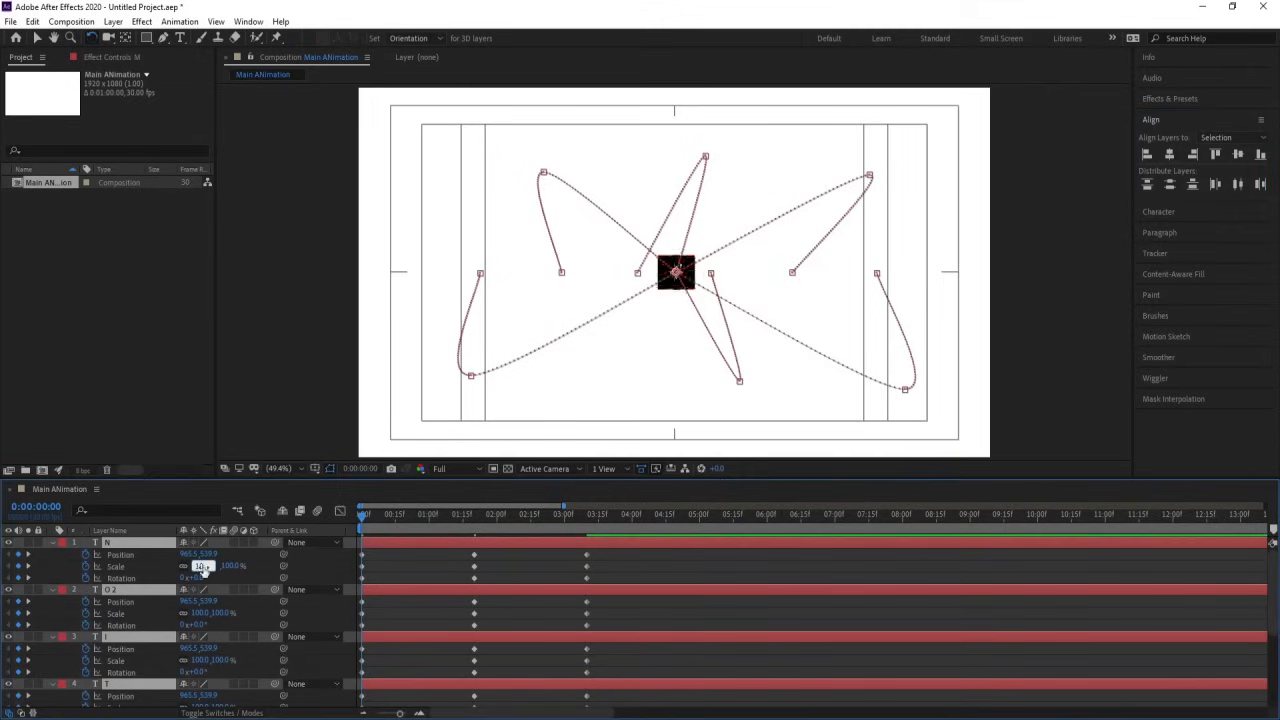
pyautogui.click(416, 569)
pyautogui.press('space')
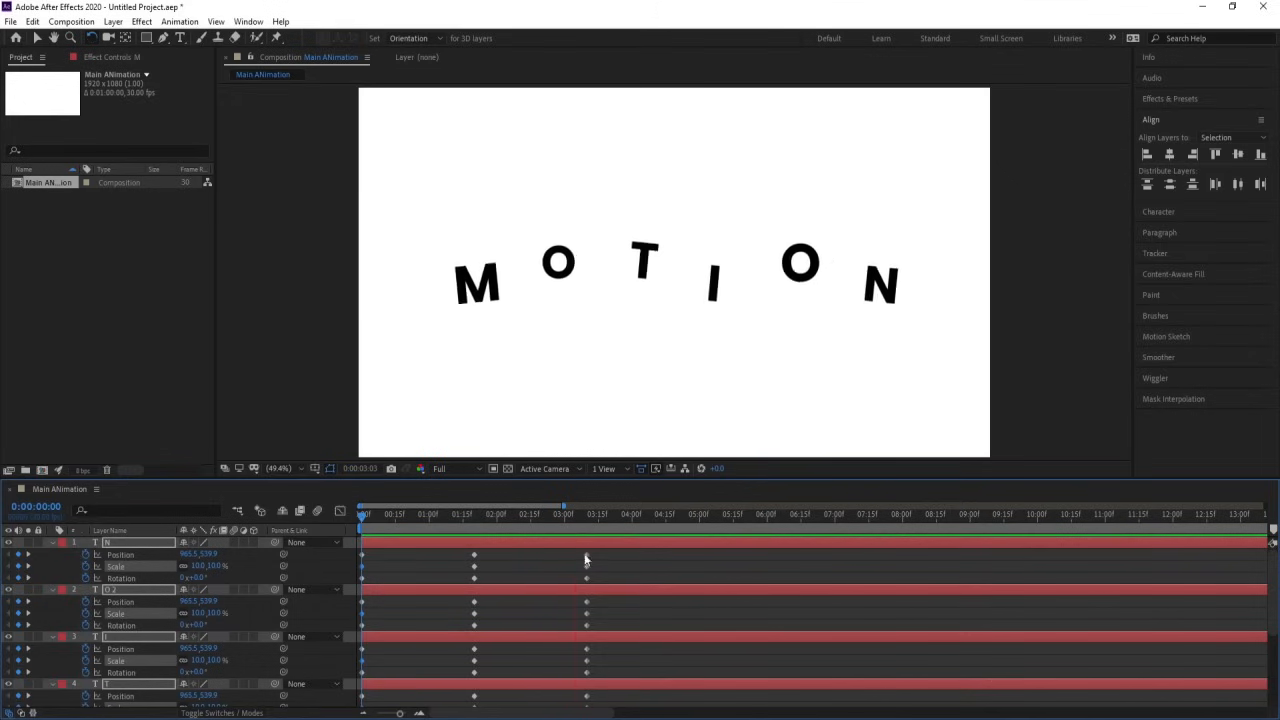
pyautogui.press('space')
# Select all keyframes of the six letter layers and apply Linear temporal interpolation to them
pyautogui.moveTo(700, 557); pyautogui.dragTo(312, 705)
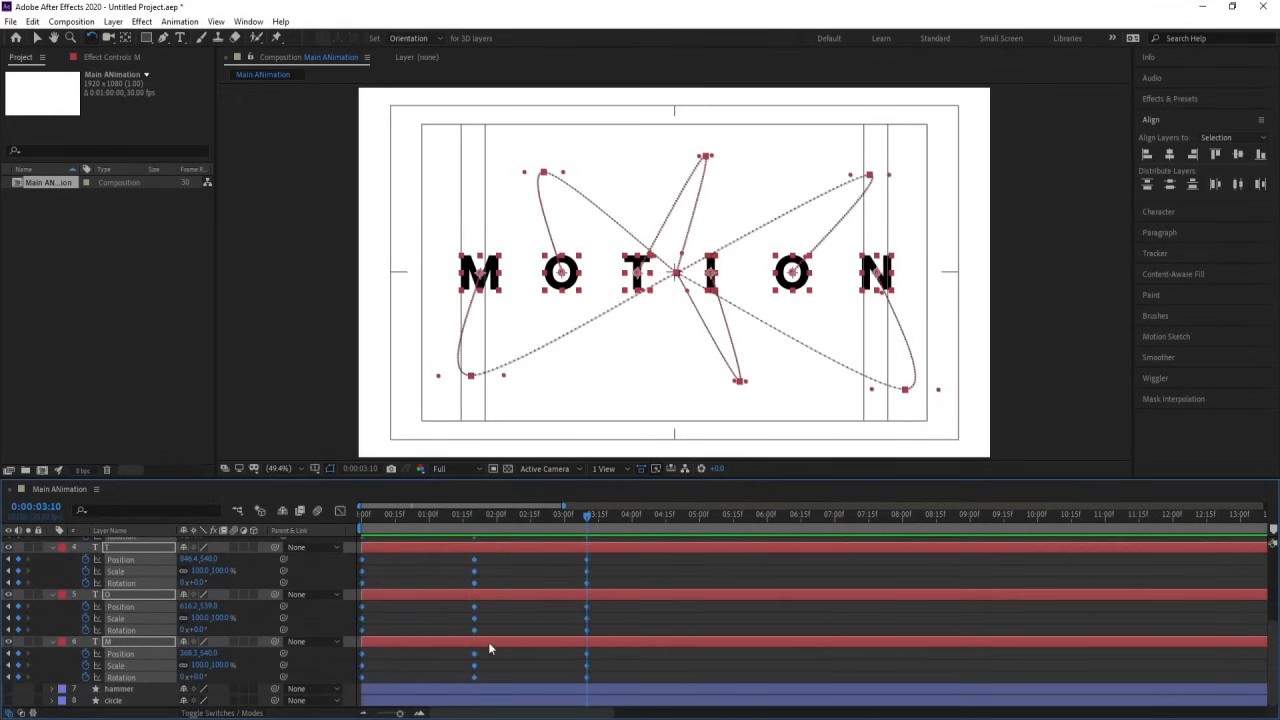
pyautogui.rightClick(476, 652)
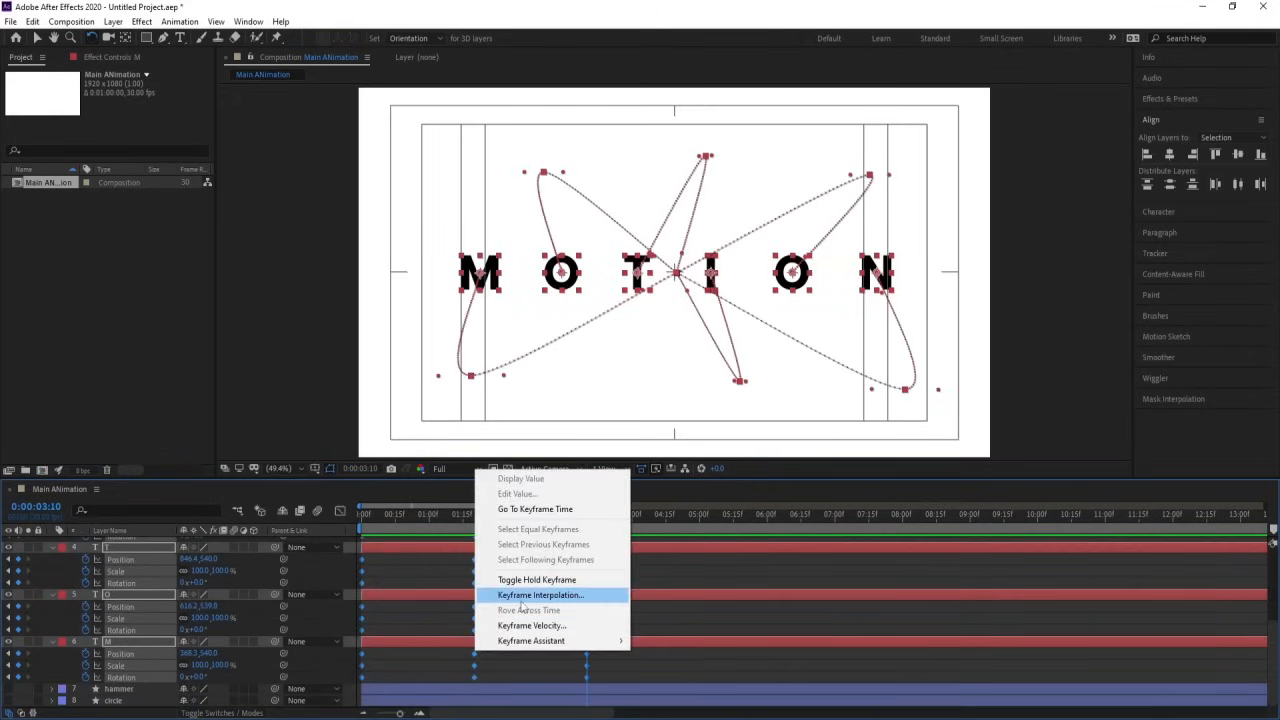
pyautogui.click(521, 600)
pyautogui.click(642, 303)
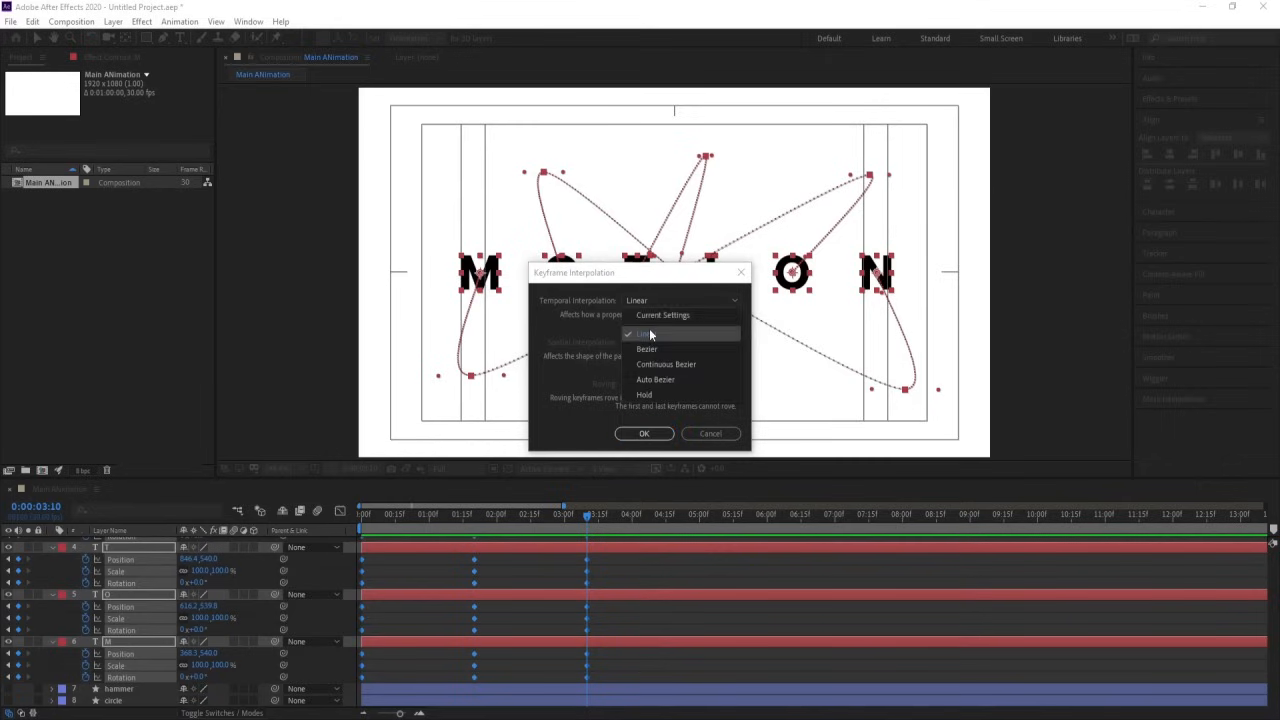
pyautogui.click(649, 328)
pyautogui.click(647, 434)
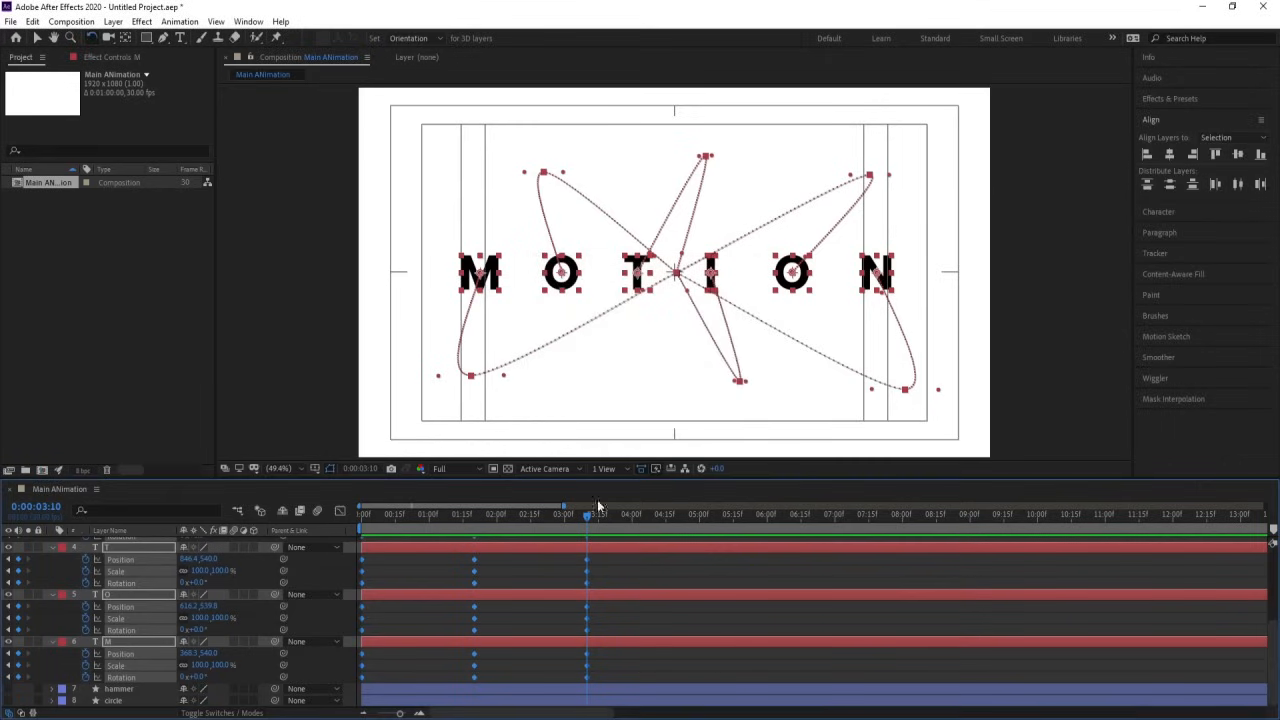
# Try Easy Ease on all letter keyframes and return their temporal interpolation to Linear
pyautogui.press('F9')
pyautogui.rightClick(588, 558)
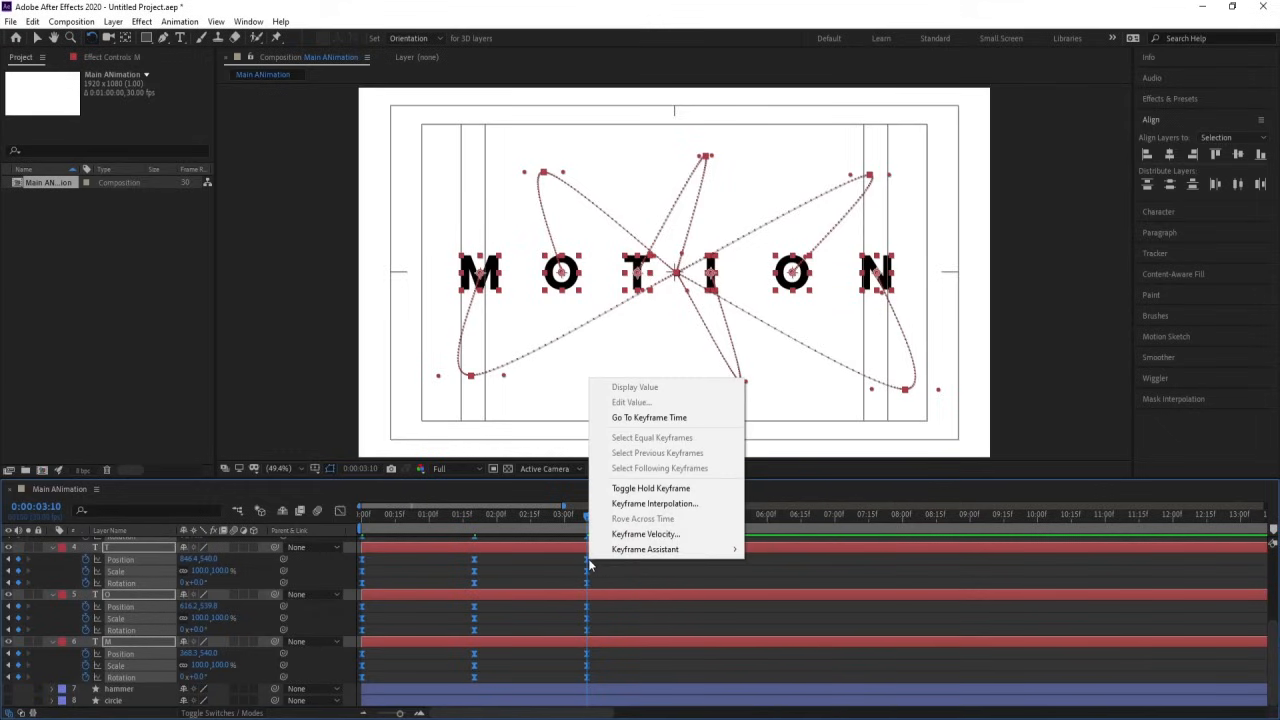
pyautogui.click(648, 500)
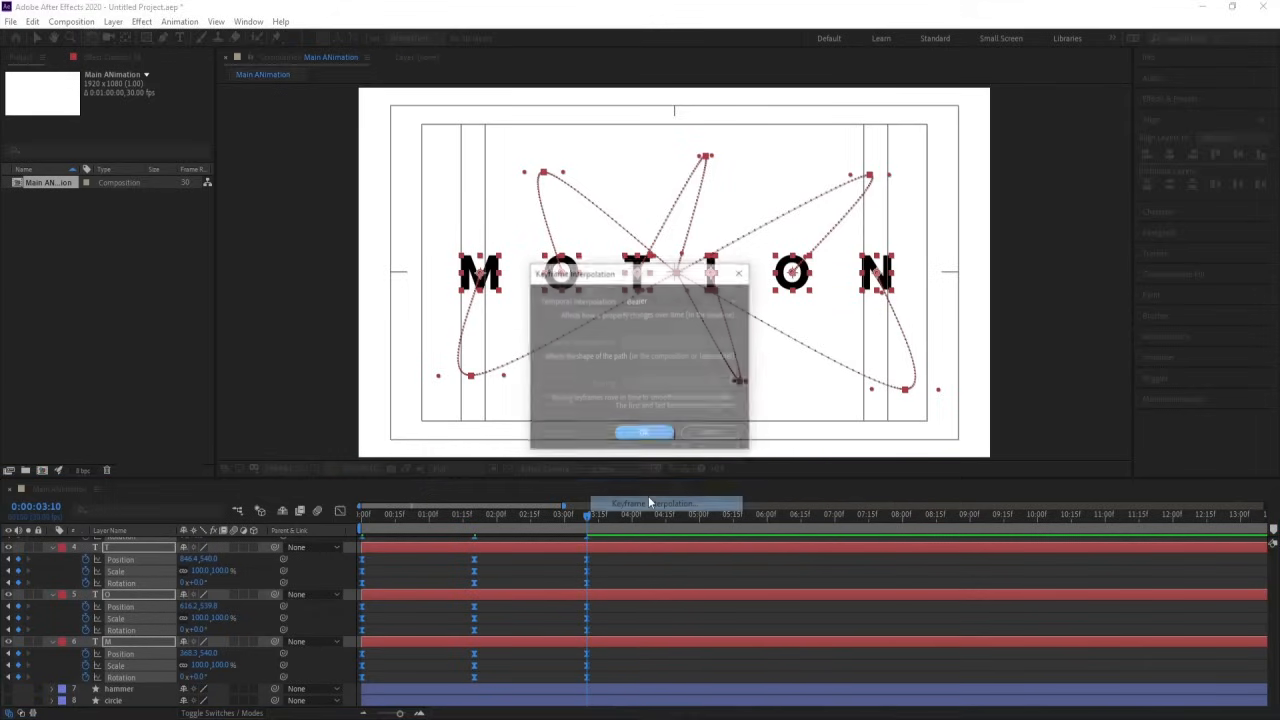
pyautogui.click(641, 300)
pyautogui.click(645, 334)
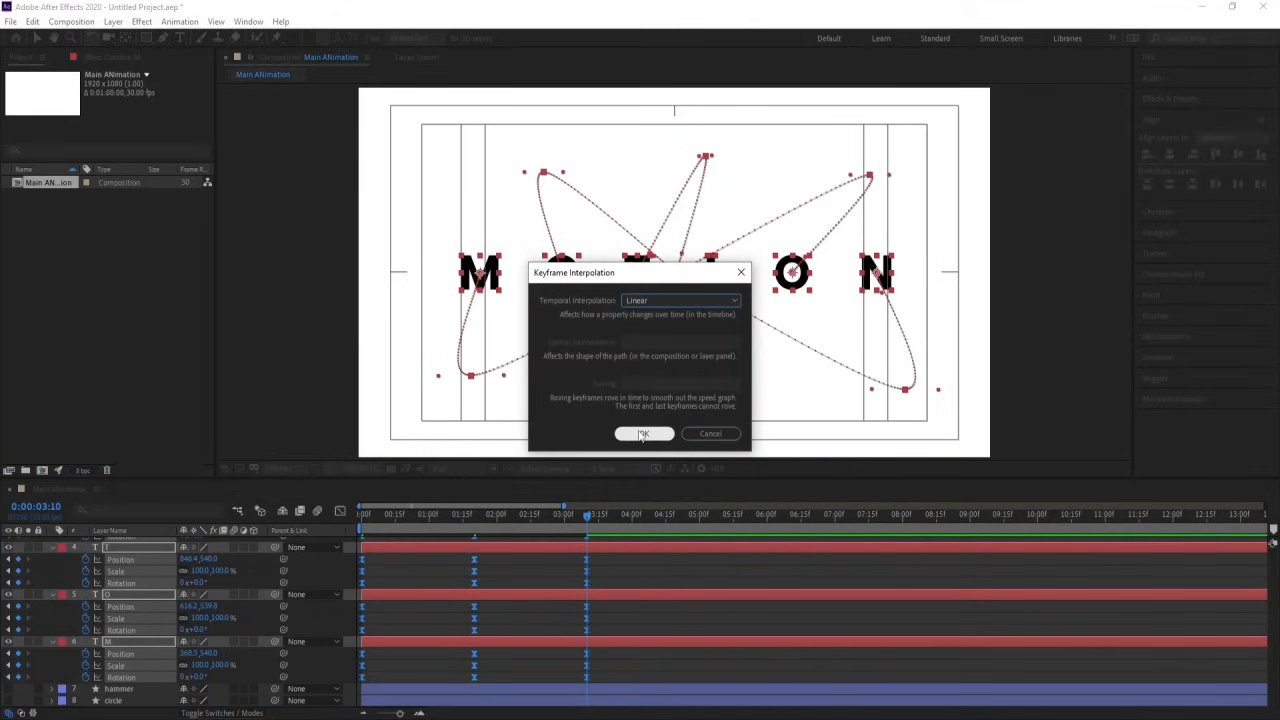
pyautogui.click(643, 434)
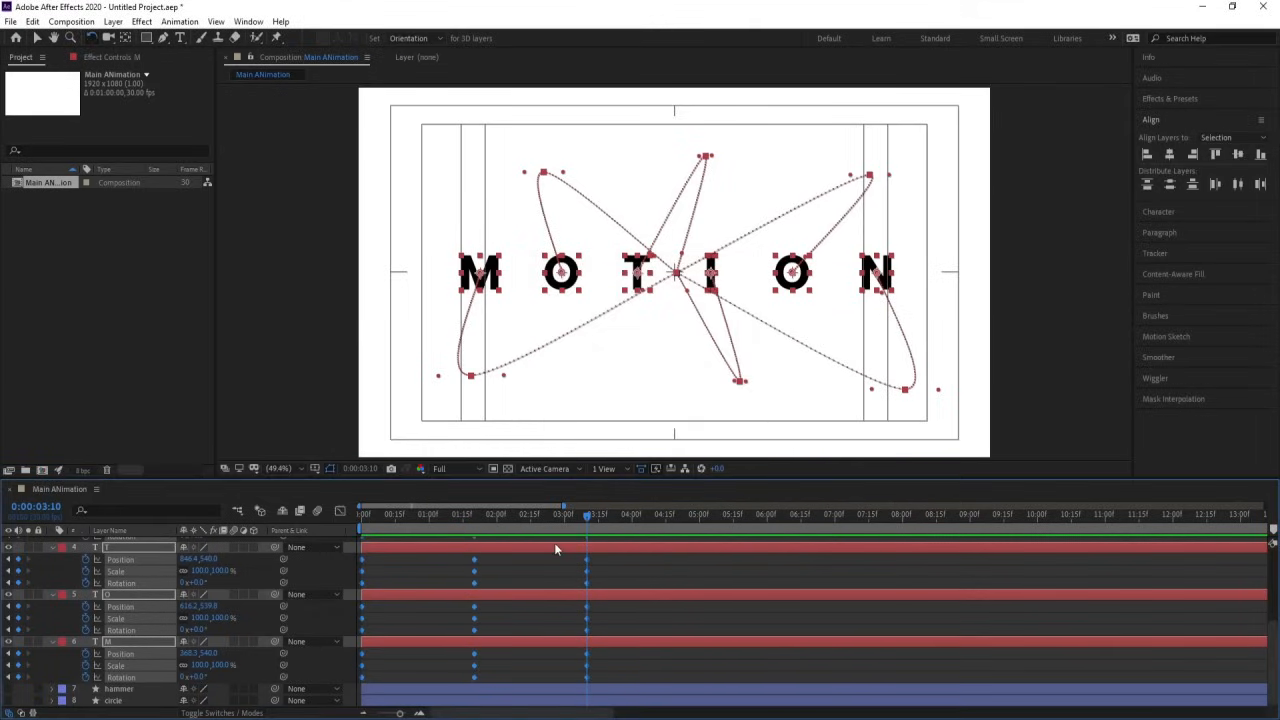
# Reselect every Position, Scale and Rotation keyframe of the six letter layers and apply Easy Ease
pyautogui.click(523, 569)
pyautogui.scroll(3, 527, 567)
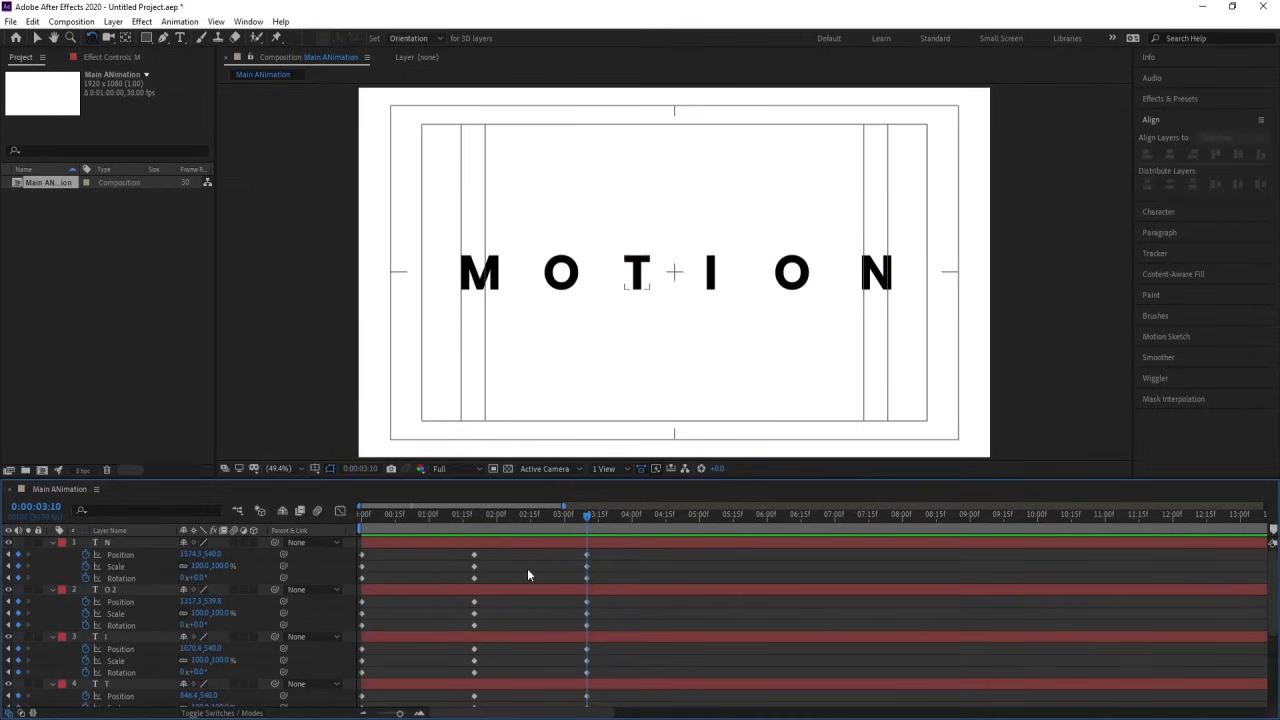
pyautogui.hotkey('ctrl', 'a')
pyautogui.scroll(-3, 529, 570)
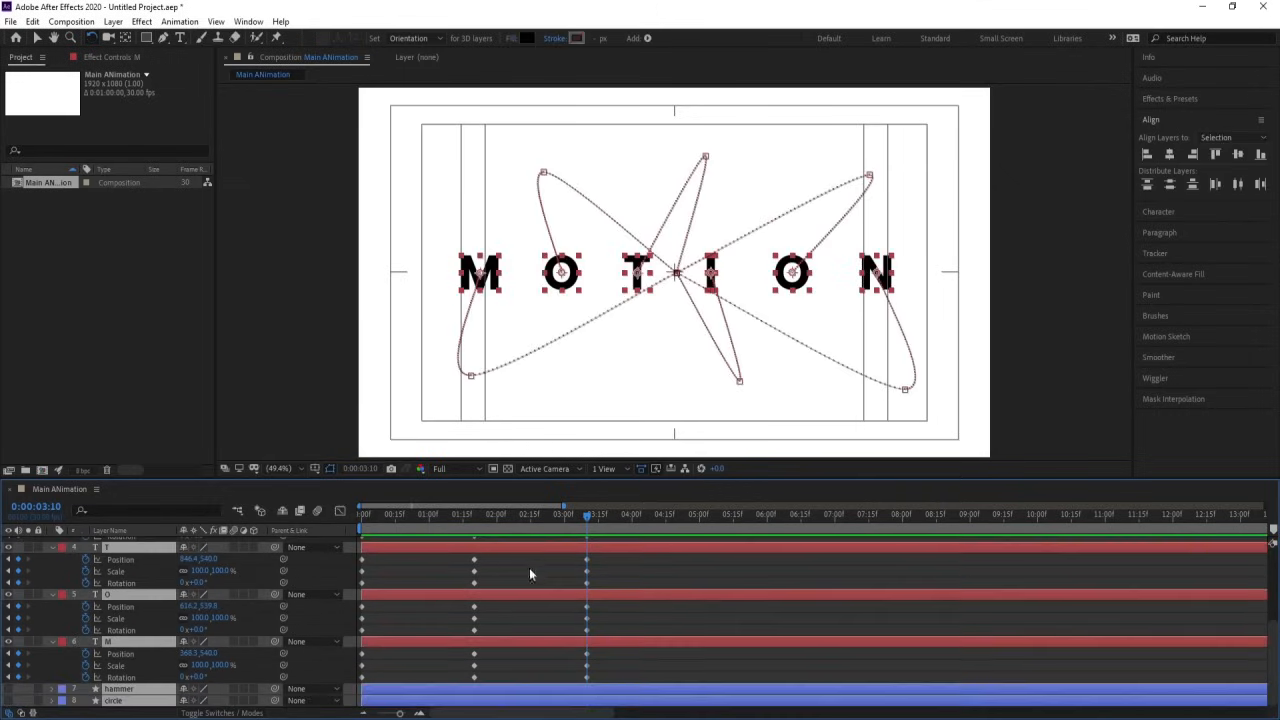
pyautogui.click(612, 679)
pyautogui.moveTo(612, 680); pyautogui.dragTo(234, 318)
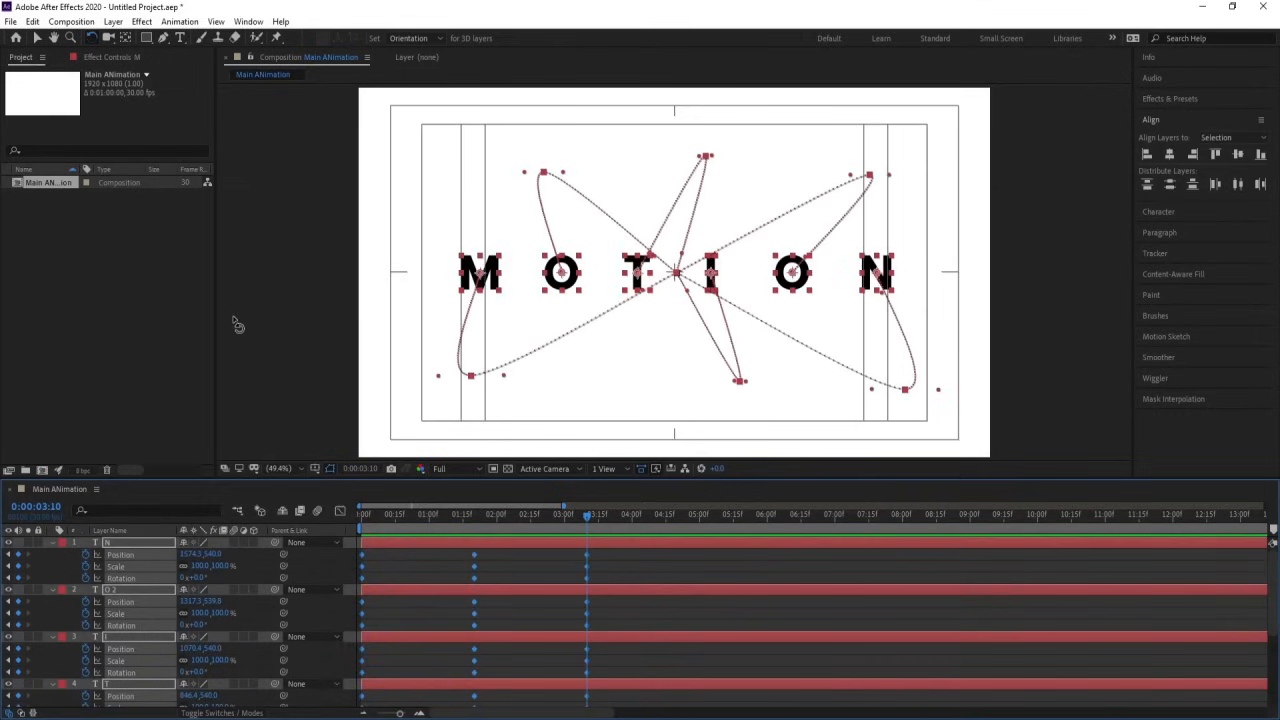
pyautogui.press('F9')
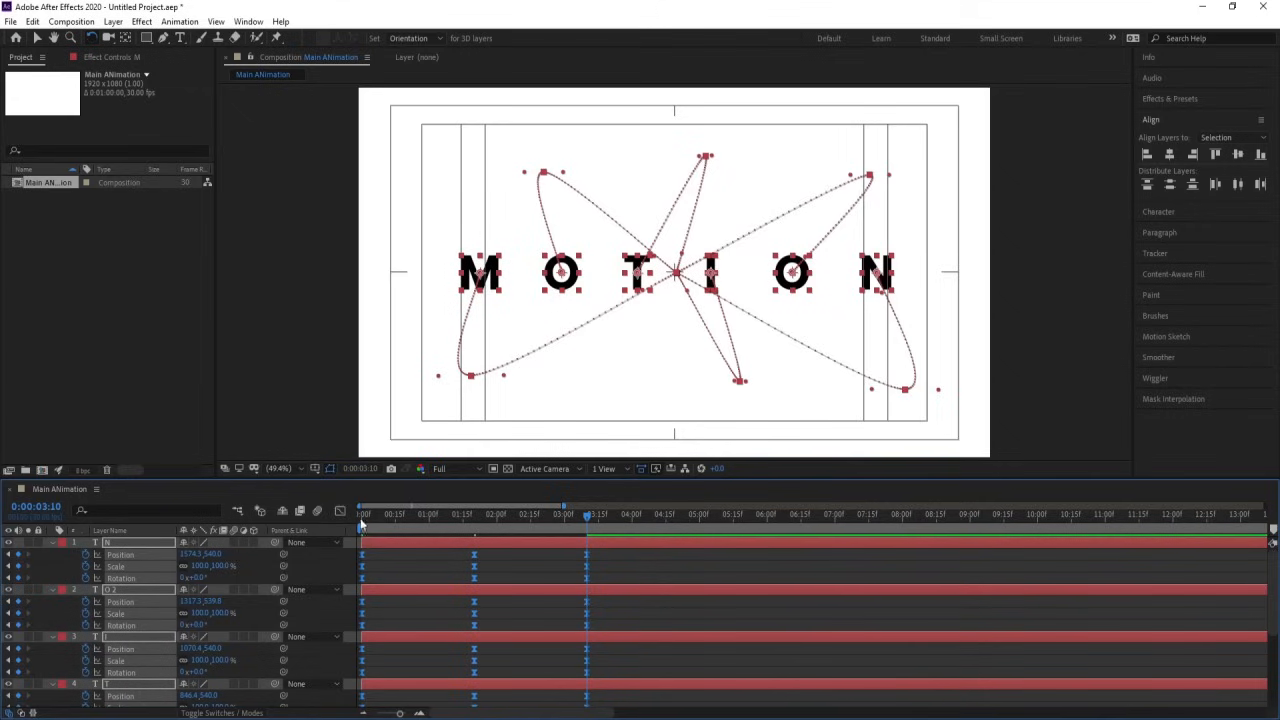
# Show only Position on the six letter layers, set its keyframes' spatial interpolation to Linear, and preview the motion
pyautogui.press('u')
pyautogui.press('p')
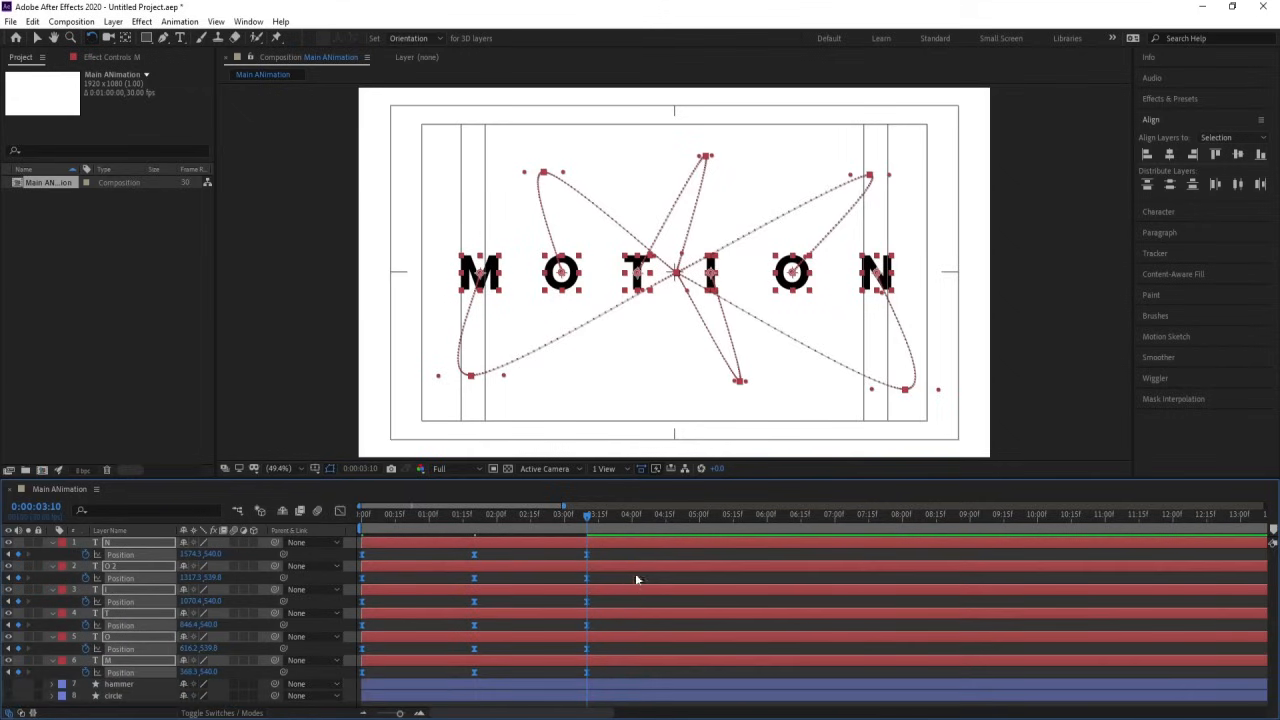
pyautogui.moveTo(633, 555); pyautogui.dragTo(472, 677)
pyautogui.rightClick(472, 555)
pyautogui.click(537, 500)
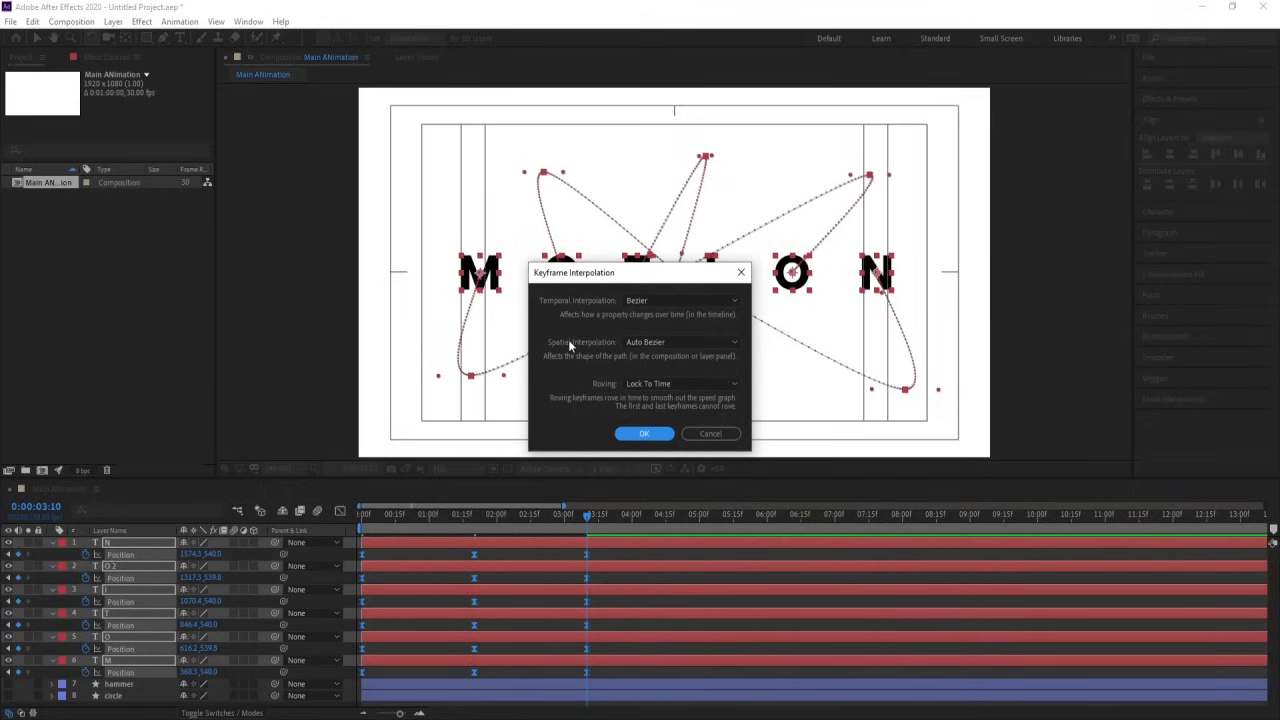
pyautogui.click(638, 341)
pyautogui.click(645, 373)
pyautogui.click(645, 433)
pyautogui.moveTo(460, 516); pyautogui.dragTo(286, 541)
pyautogui.press('space')
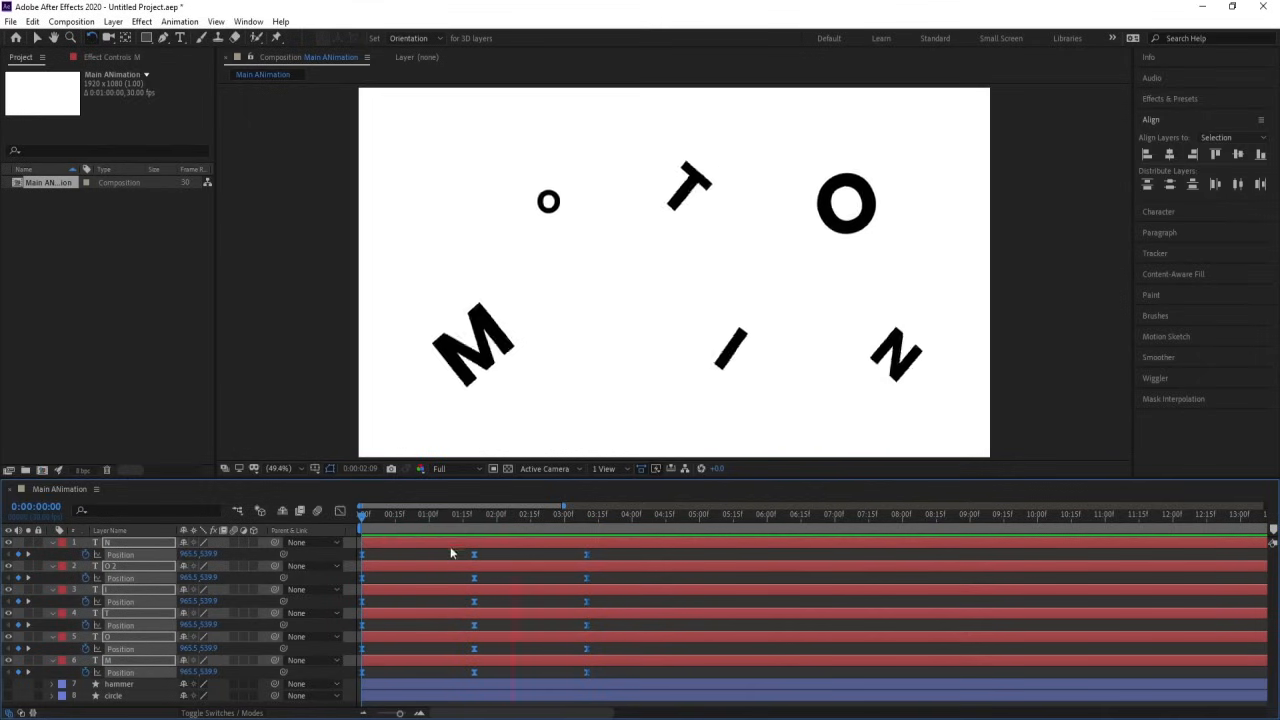
pyautogui.press('space')
# Reveal the animated properties of the six letter layers and select all their keyframes
pyautogui.click(486, 557)
pyautogui.press('u')
pyautogui.press('u')
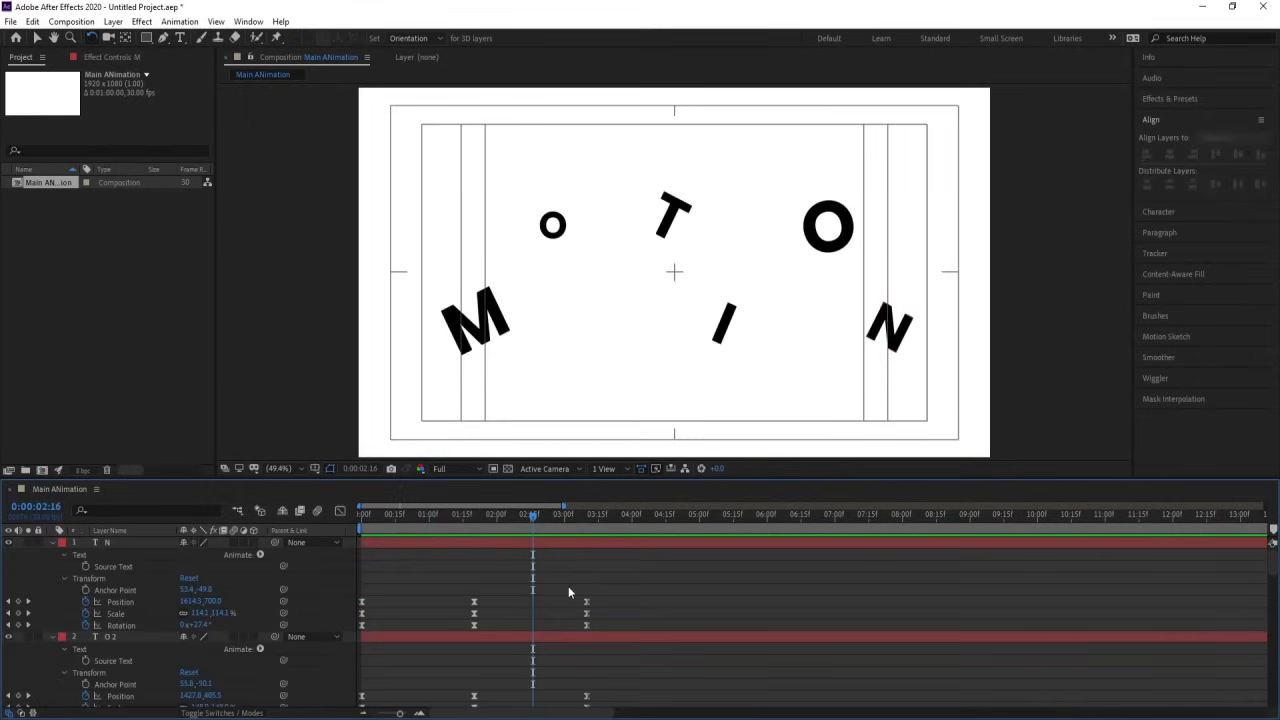
pyautogui.scroll(-10, 569, 591)
pyautogui.scroll(-4, 545, 592)
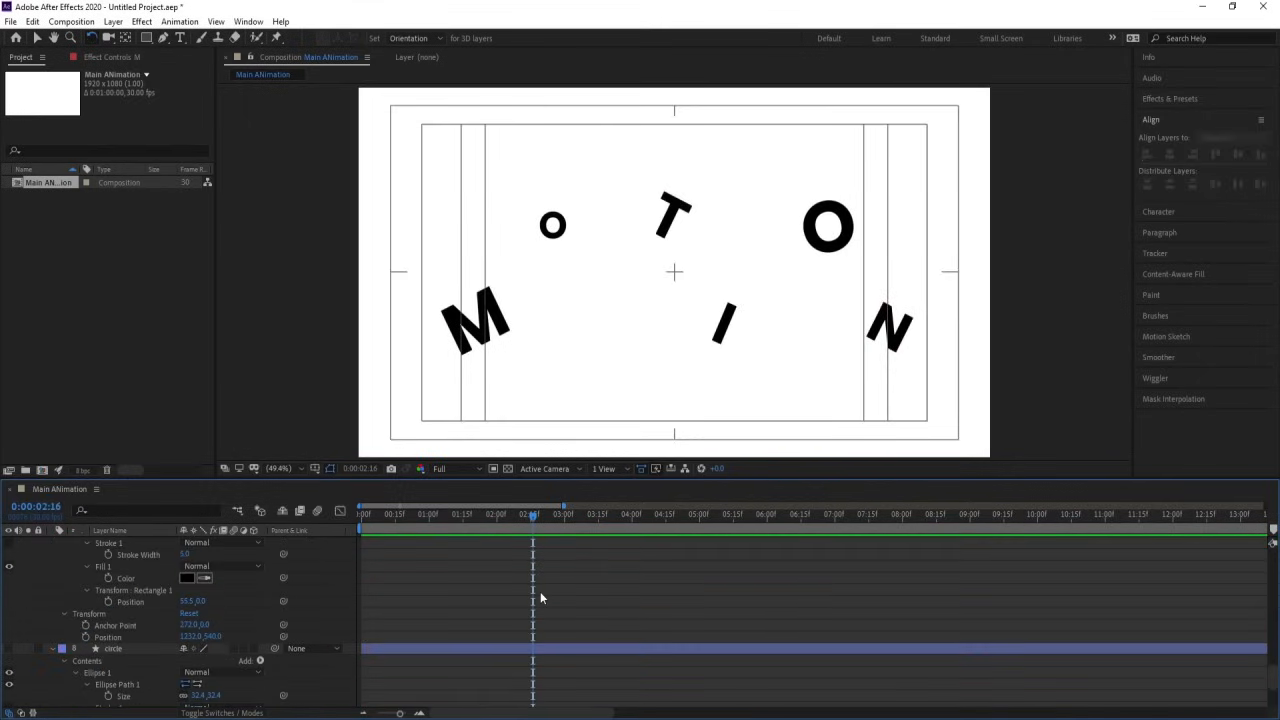
pyautogui.press('u')
pyautogui.click(148, 604)
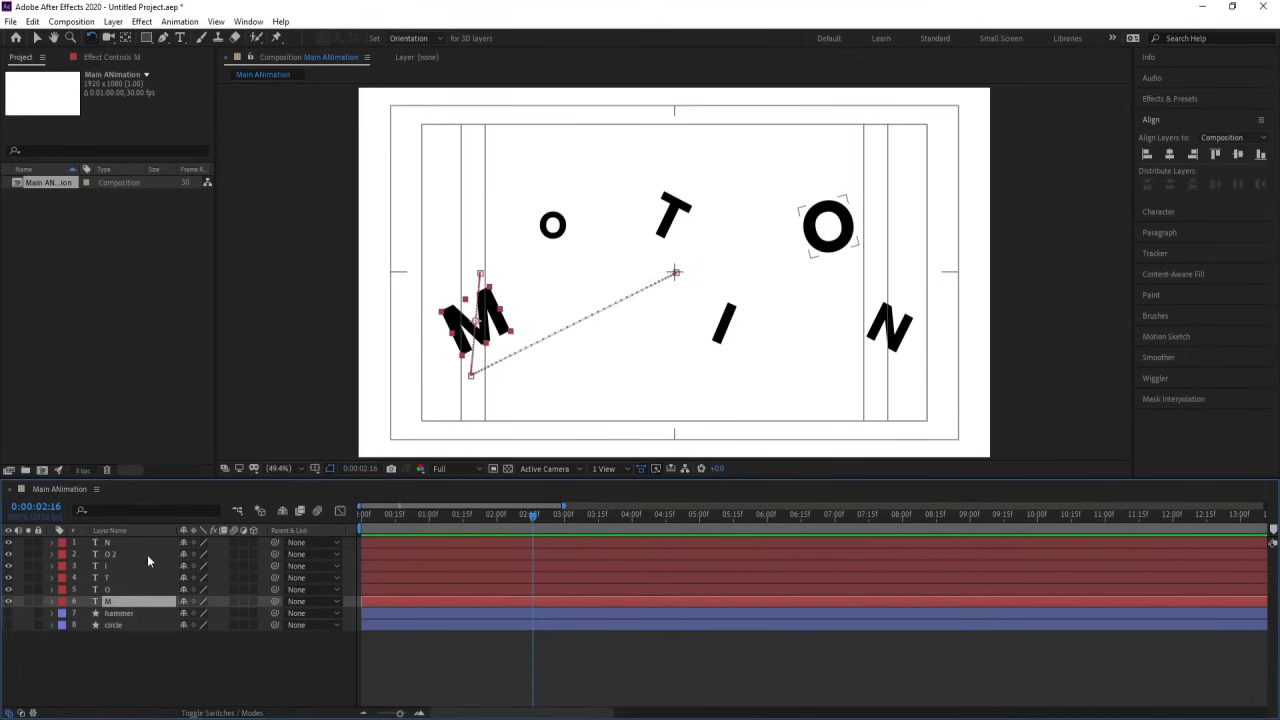
pyautogui.keyDown('shift'); pyautogui.click(136, 546); pyautogui.keyUp('shift')
pyautogui.press('u')
pyautogui.scroll(-3, 428, 574)
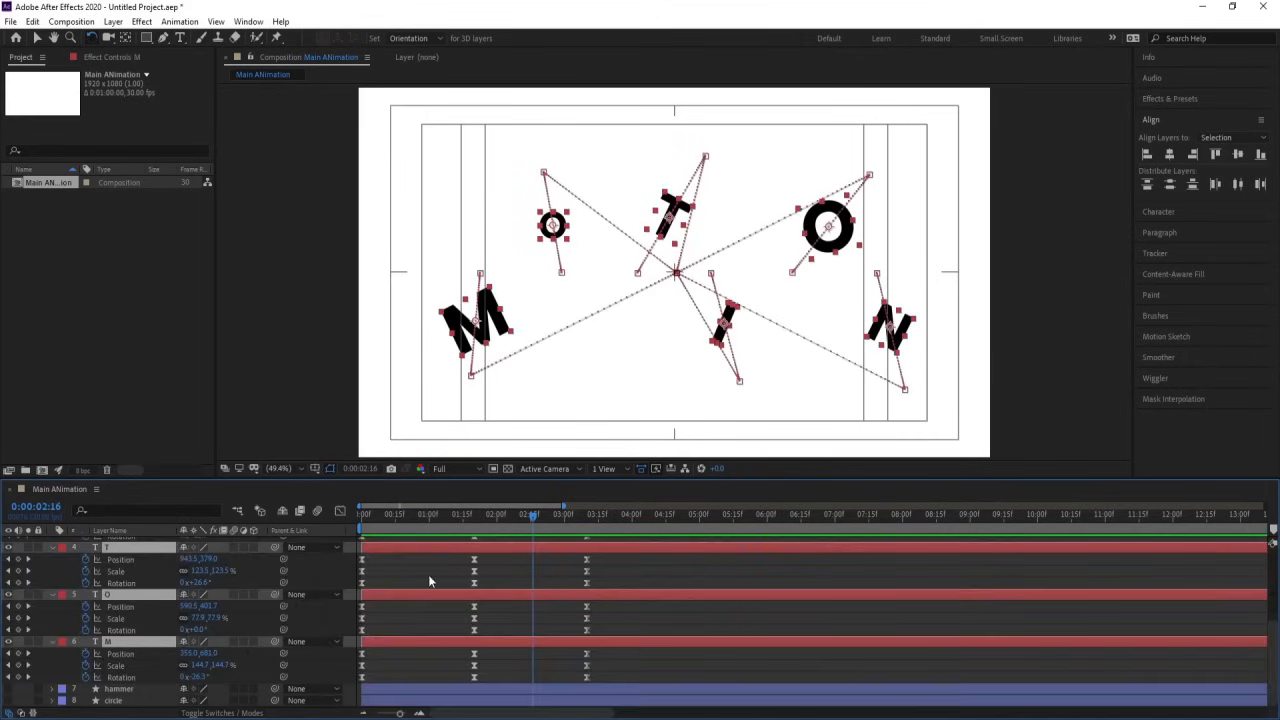
pyautogui.moveTo(604, 682); pyautogui.dragTo(253, 346)
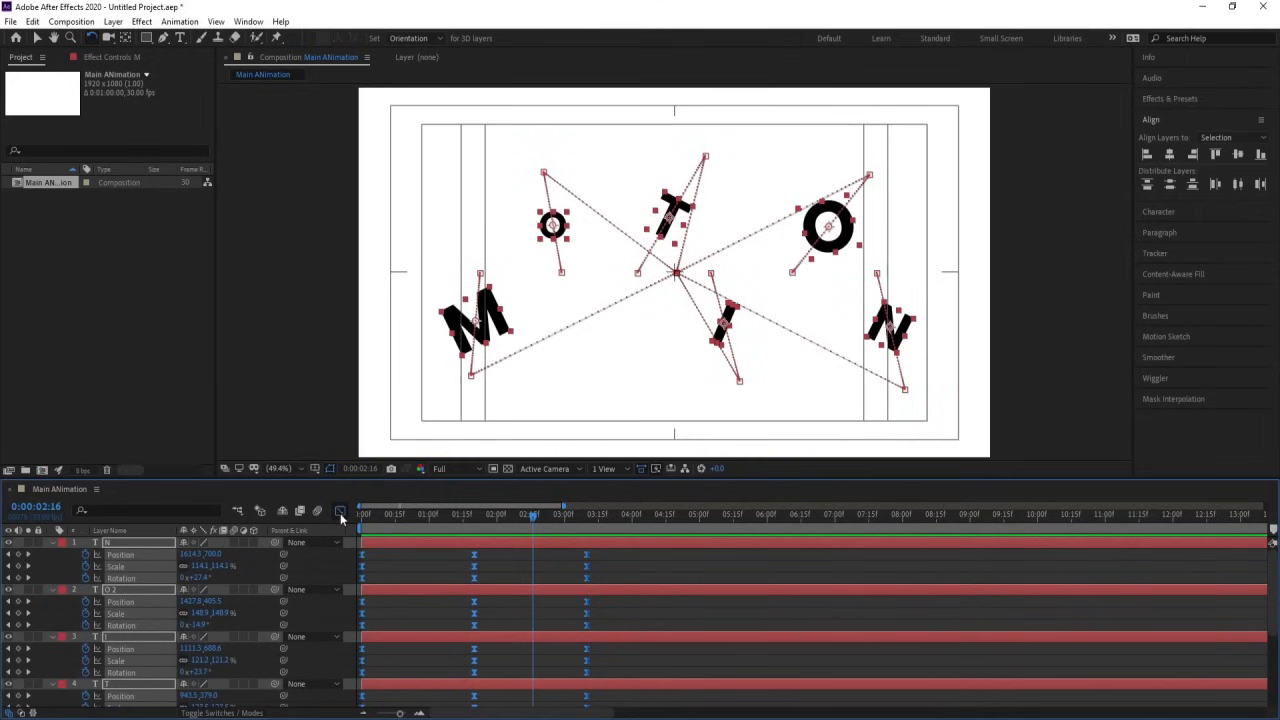
# Reshape the letters' speed curves in the Graph Editor: an early peak in the first move and a sharp mid-point peak in the second
pyautogui.click(340, 512)
pyautogui.rightClick(495, 578)
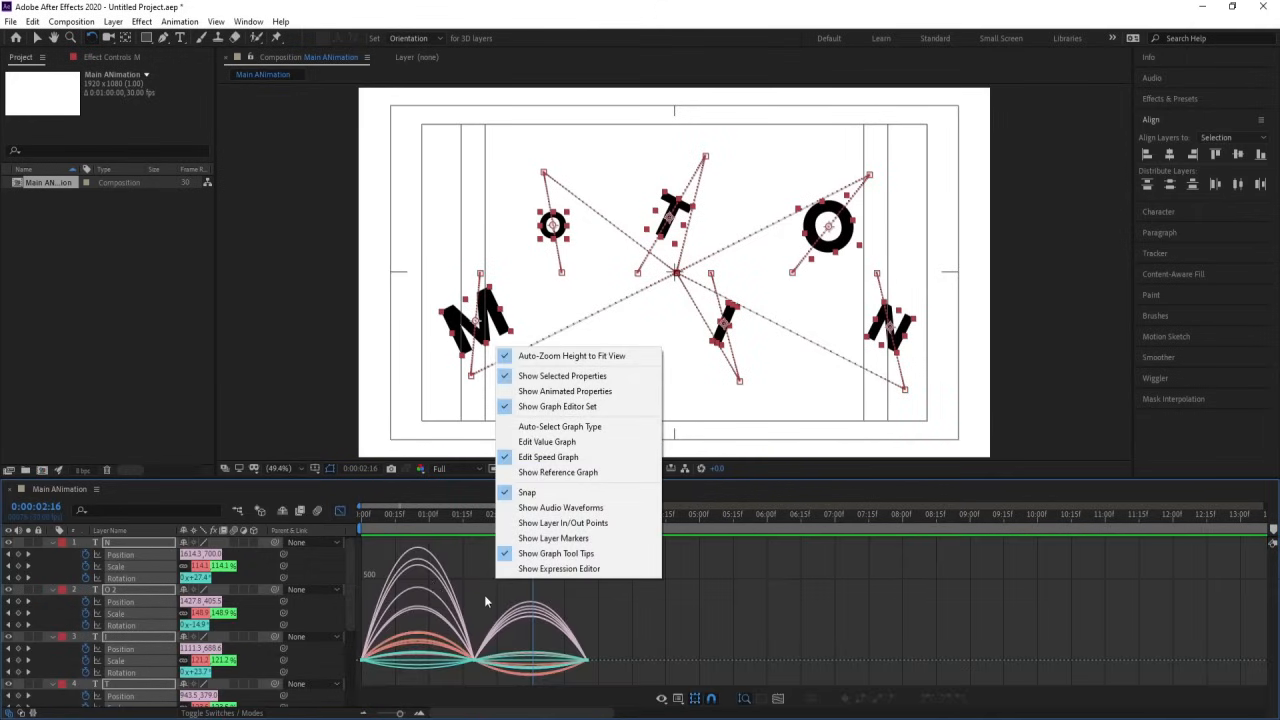
pyautogui.moveTo(485, 597); pyautogui.dragTo(337, 636)
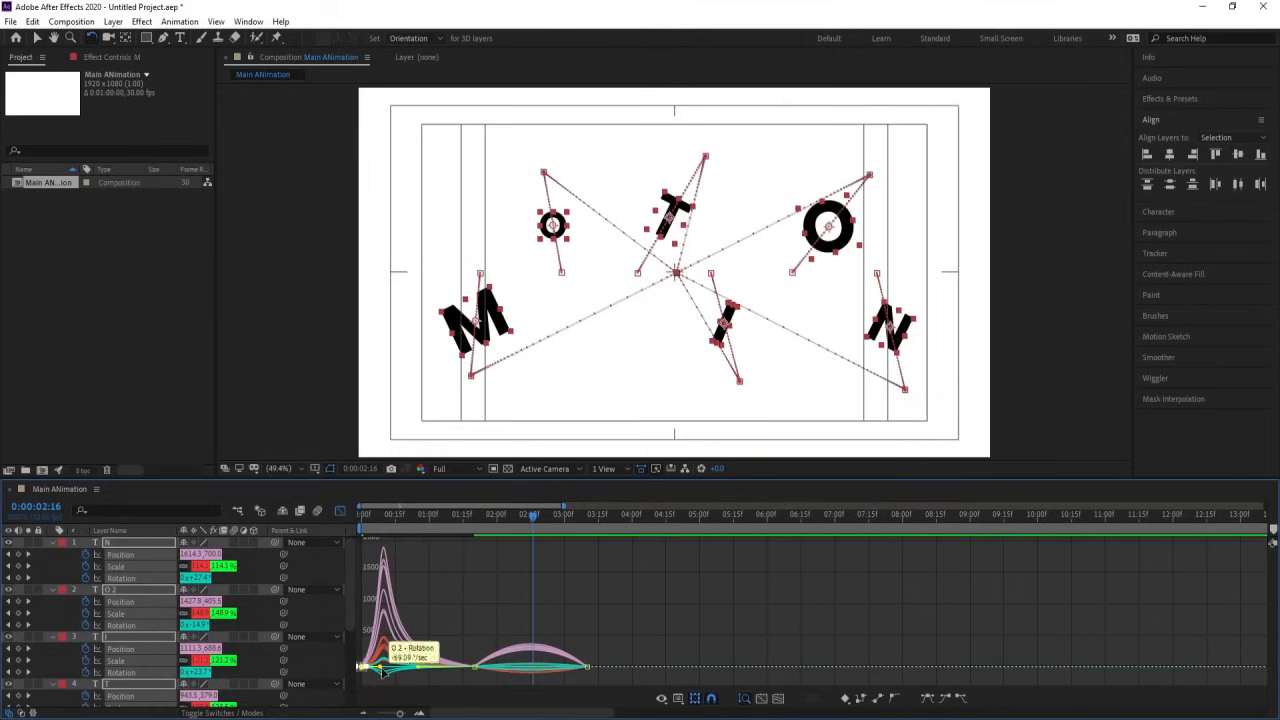
pyautogui.moveTo(381, 672); pyautogui.dragTo(368, 672)
pyautogui.moveTo(455, 623); pyautogui.dragTo(636, 689)
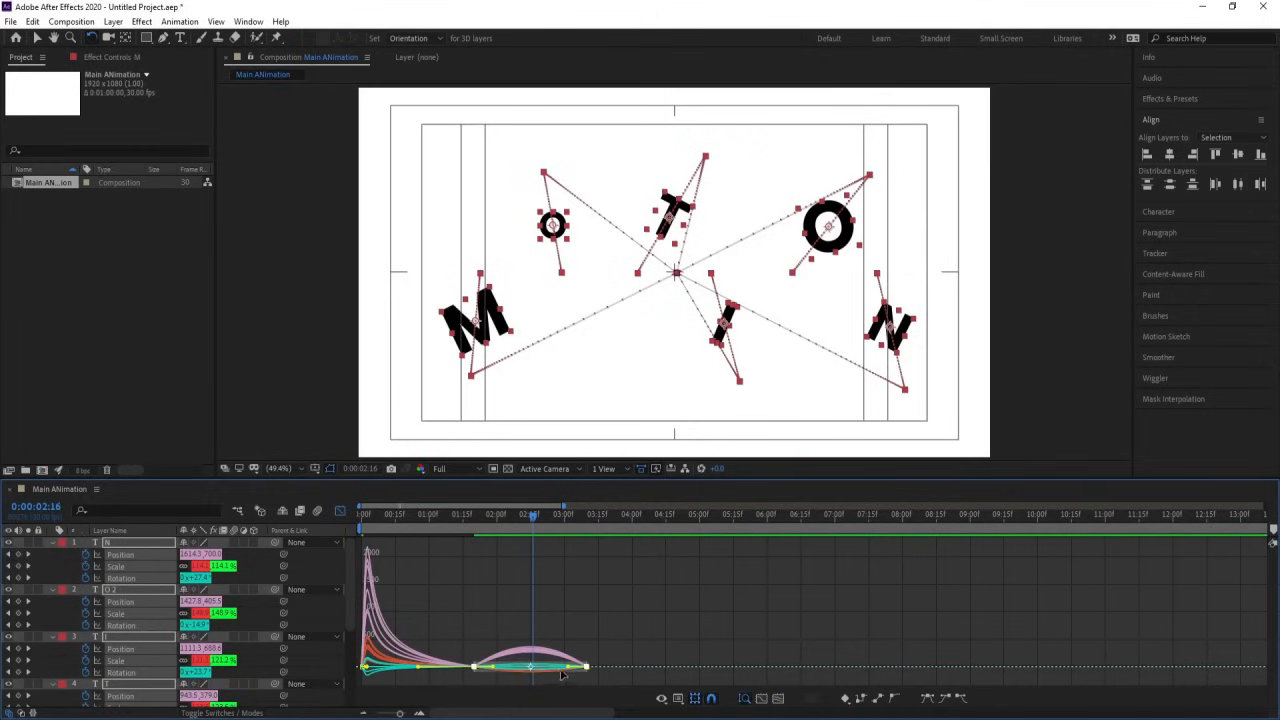
pyautogui.moveTo(564, 669); pyautogui.dragTo(524, 671)
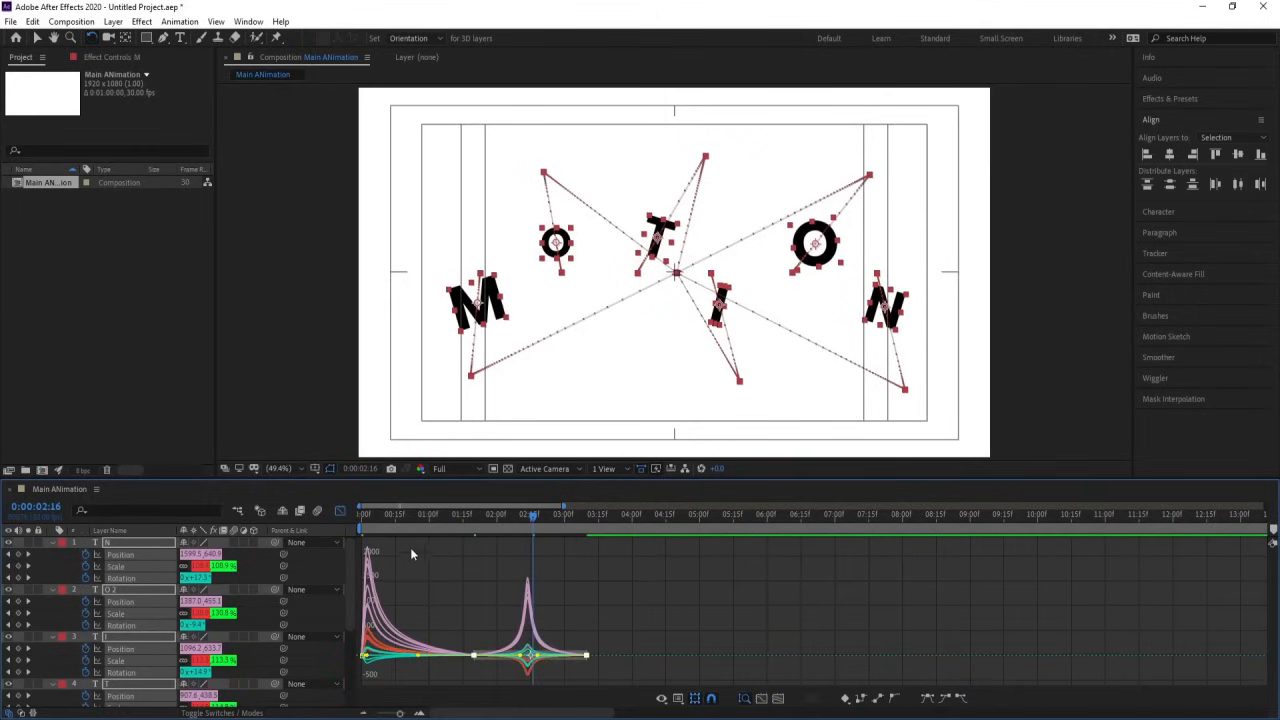
# Close the Graph Editor and preview the letters' motion from 0:00:00:00
pyautogui.moveTo(382, 516); pyautogui.dragTo(325, 520)
pyautogui.click(338, 509)
pyautogui.press('space')
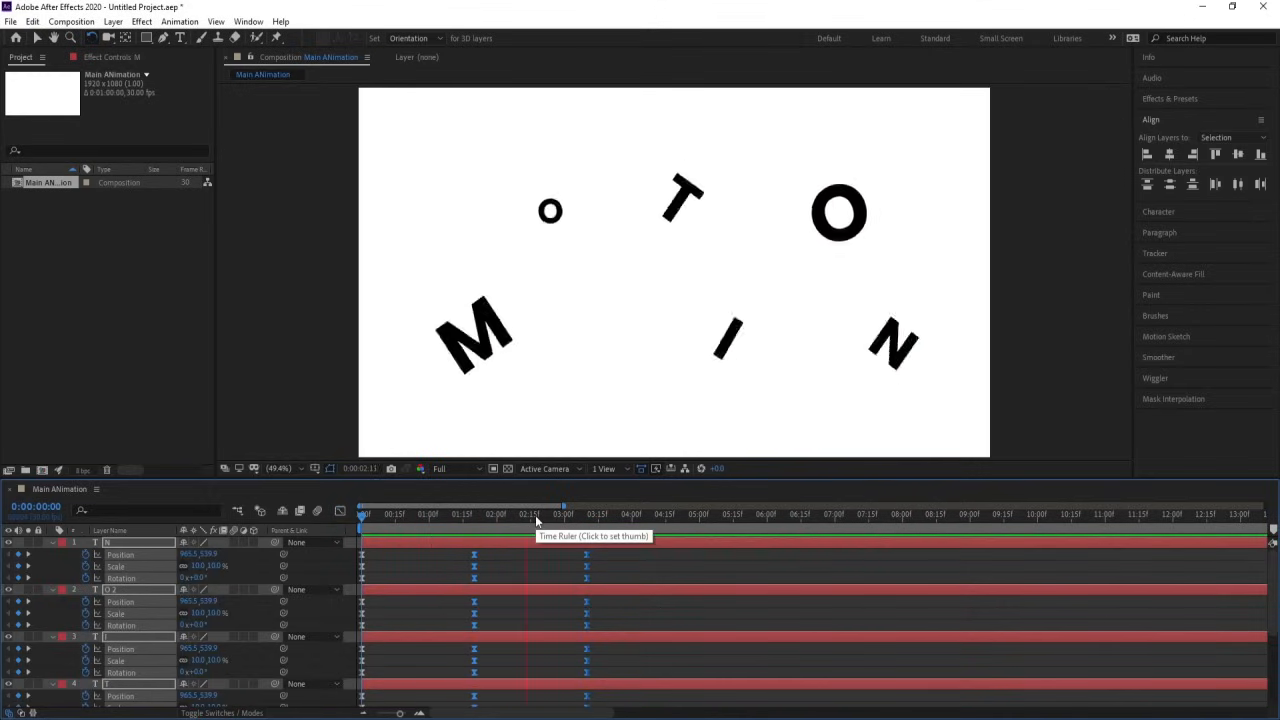
pyautogui.press('space')
# Move the final keyframes of the first O to about 0:00:03:26, the T to about 0:00:04:10 and the I to about 0:00:04:24
pyautogui.scroll(-5, 592, 623)
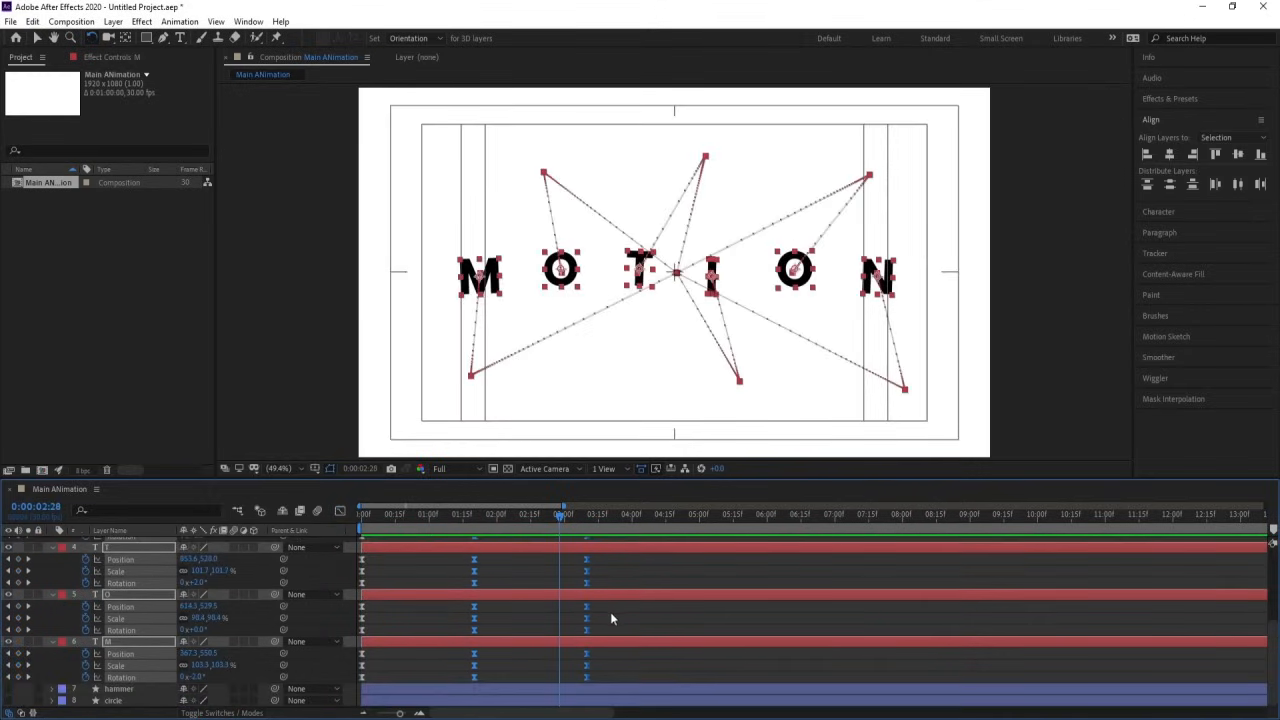
pyautogui.click(611, 614)
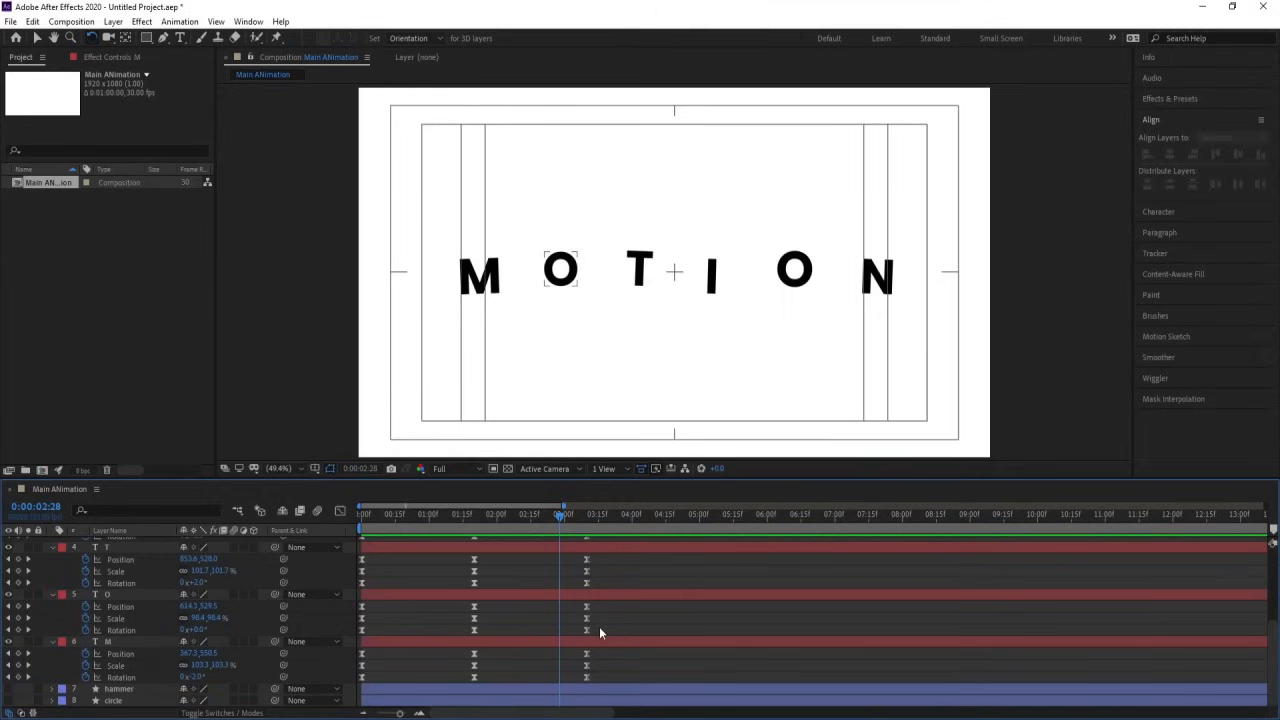
pyautogui.moveTo(572, 602); pyautogui.dragTo(626, 607)
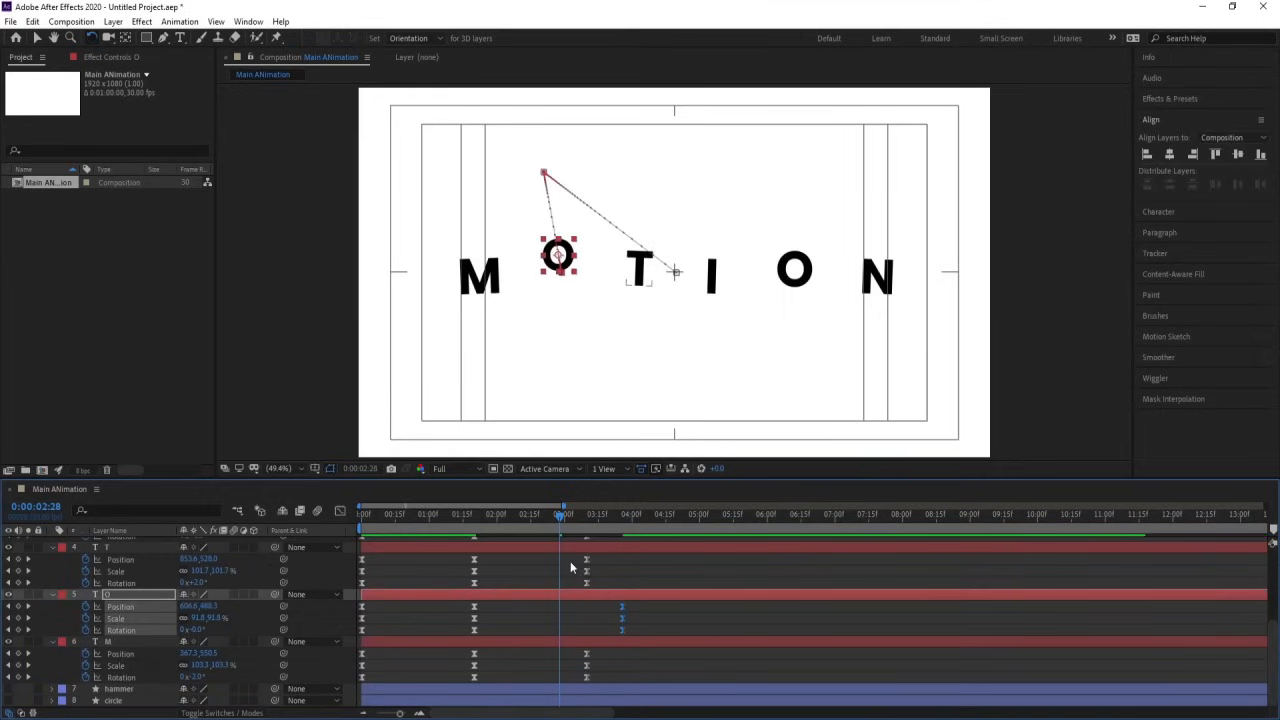
pyautogui.moveTo(567, 555); pyautogui.dragTo(652, 567)
pyautogui.scroll(2, 653, 607)
pyautogui.moveTo(575, 578); pyautogui.dragTo(688, 598)
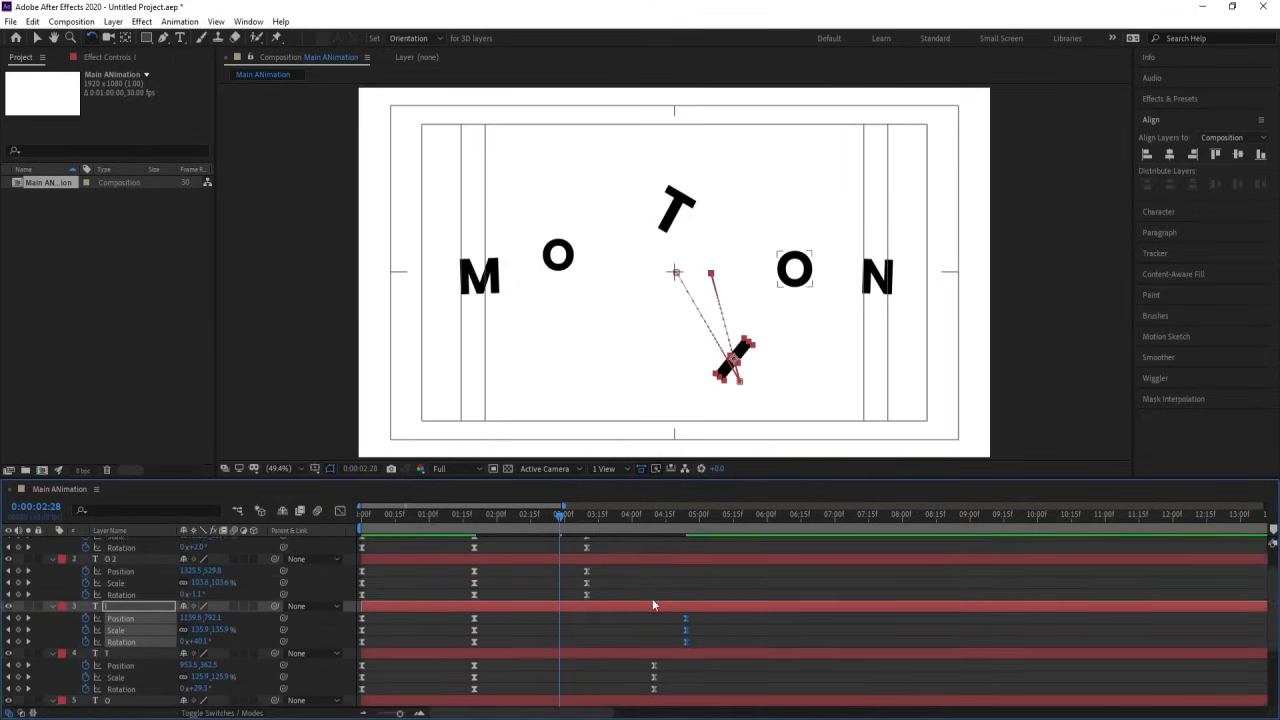
# Move the final keyframes of O 2 to about 0:00:05:09 and those of N to about 0:00:05:27
pyautogui.scroll(2, 579, 598)
pyautogui.moveTo(564, 545); pyautogui.dragTo(722, 603)
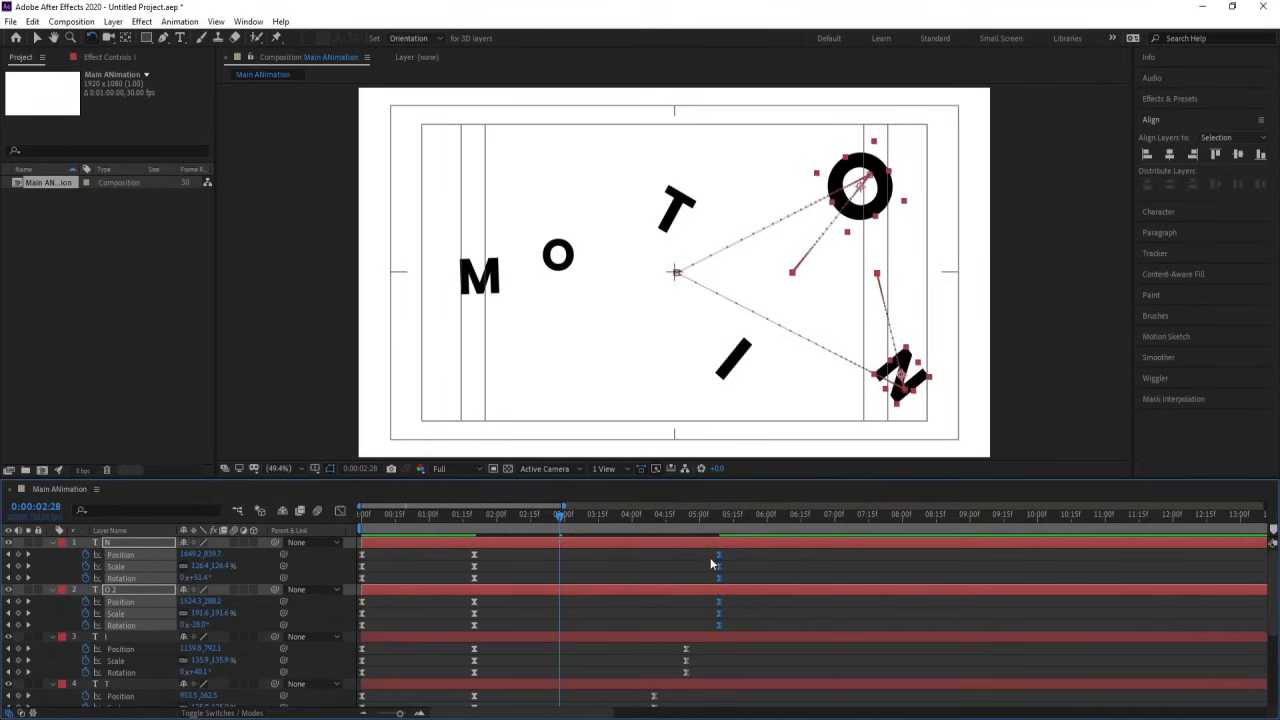
pyautogui.moveTo(709, 551); pyautogui.dragTo(760, 569)
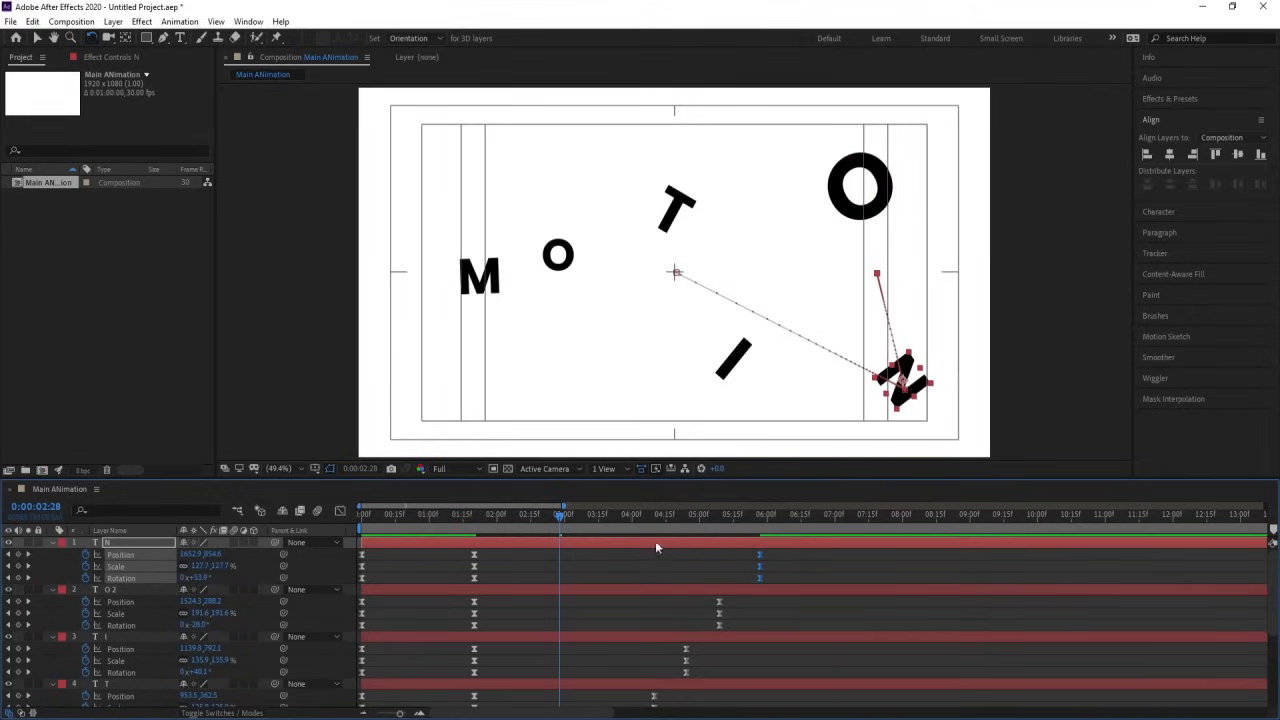
# Preview the staggered letter animation from the beginning
pyautogui.press('Home')
pyautogui.press('space')
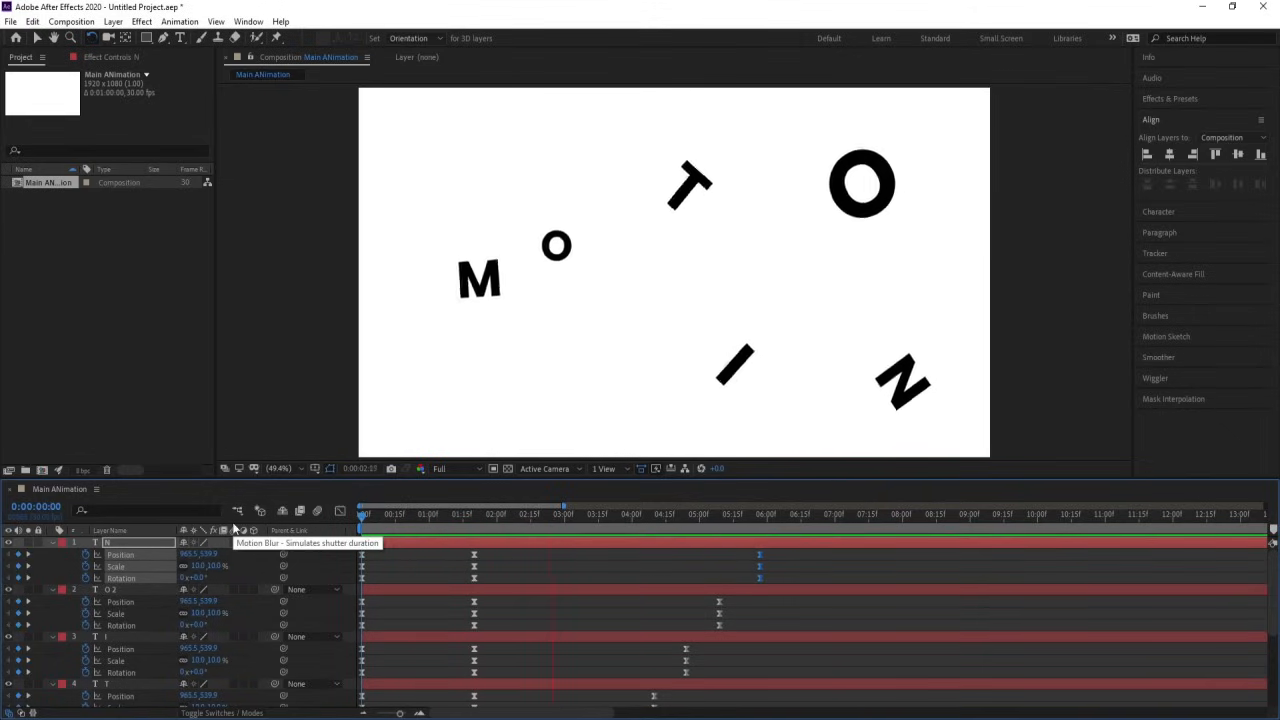
pyautogui.click(558, 576)
# Set the Rotation of all six letters to 1x+0.0° at 0:00:00:00 and preview the animation
pyautogui.moveTo(414, 517); pyautogui.dragTo(315, 546)
pyautogui.scroll(-3, 117, 573)
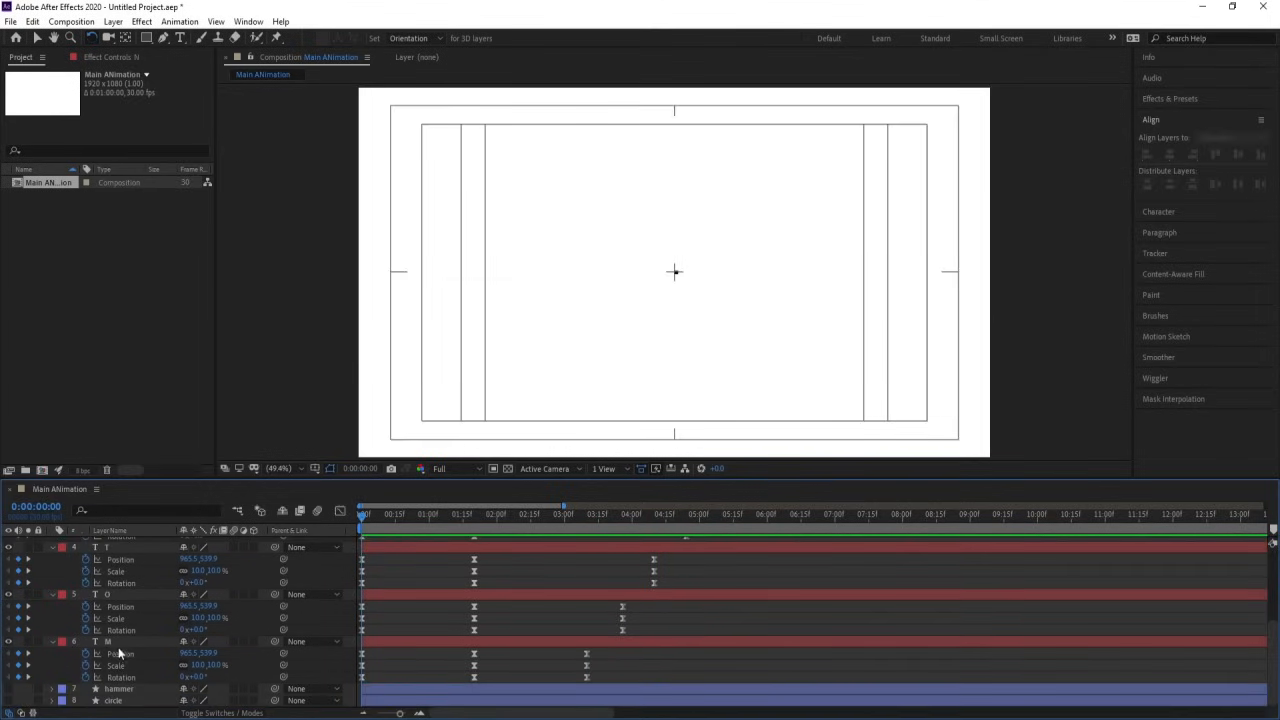
pyautogui.click(116, 643)
pyautogui.scroll(3, 118, 648)
pyautogui.keyDown('shift'); pyautogui.click(128, 545); pyautogui.keyUp('shift')
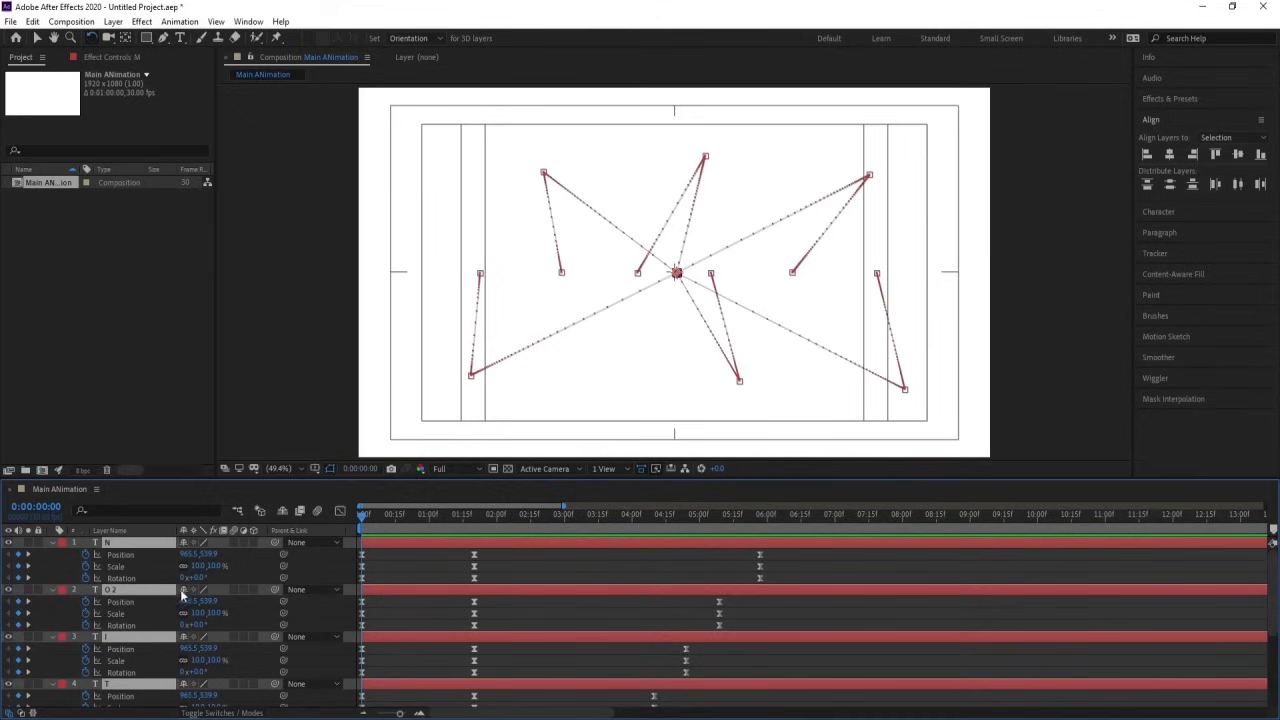
pyautogui.press('Return')
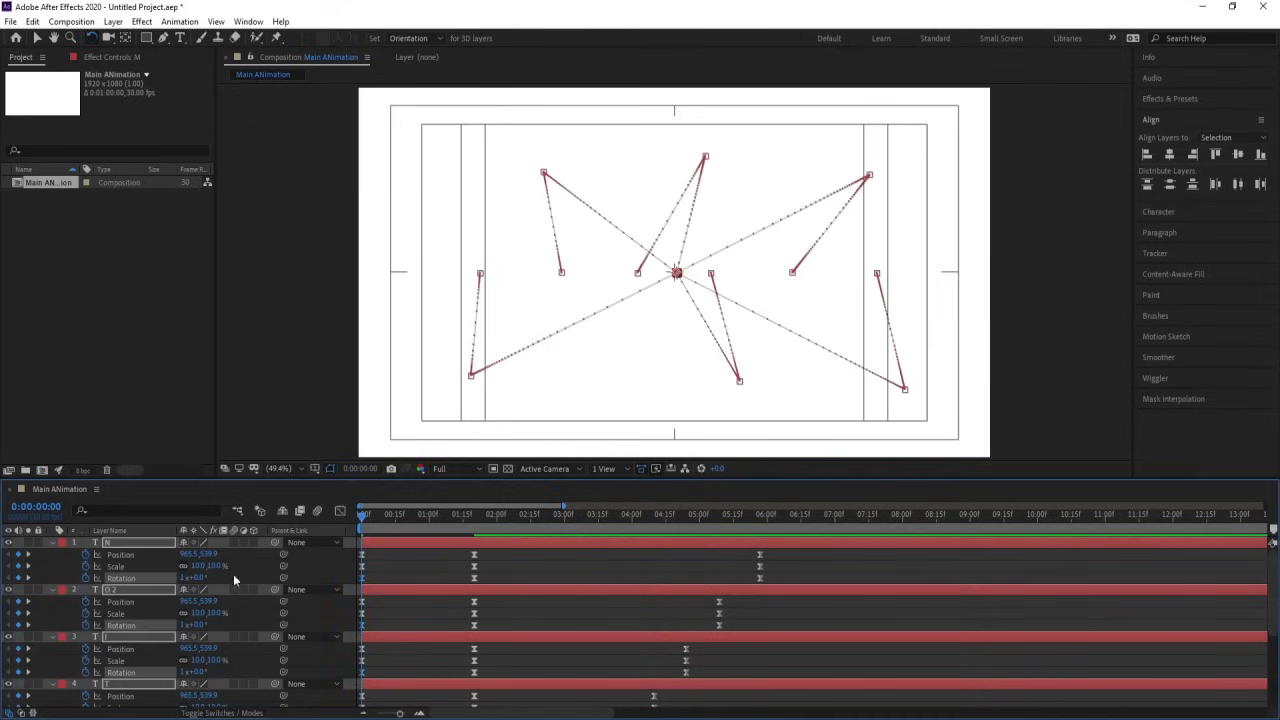
pyautogui.press('space')
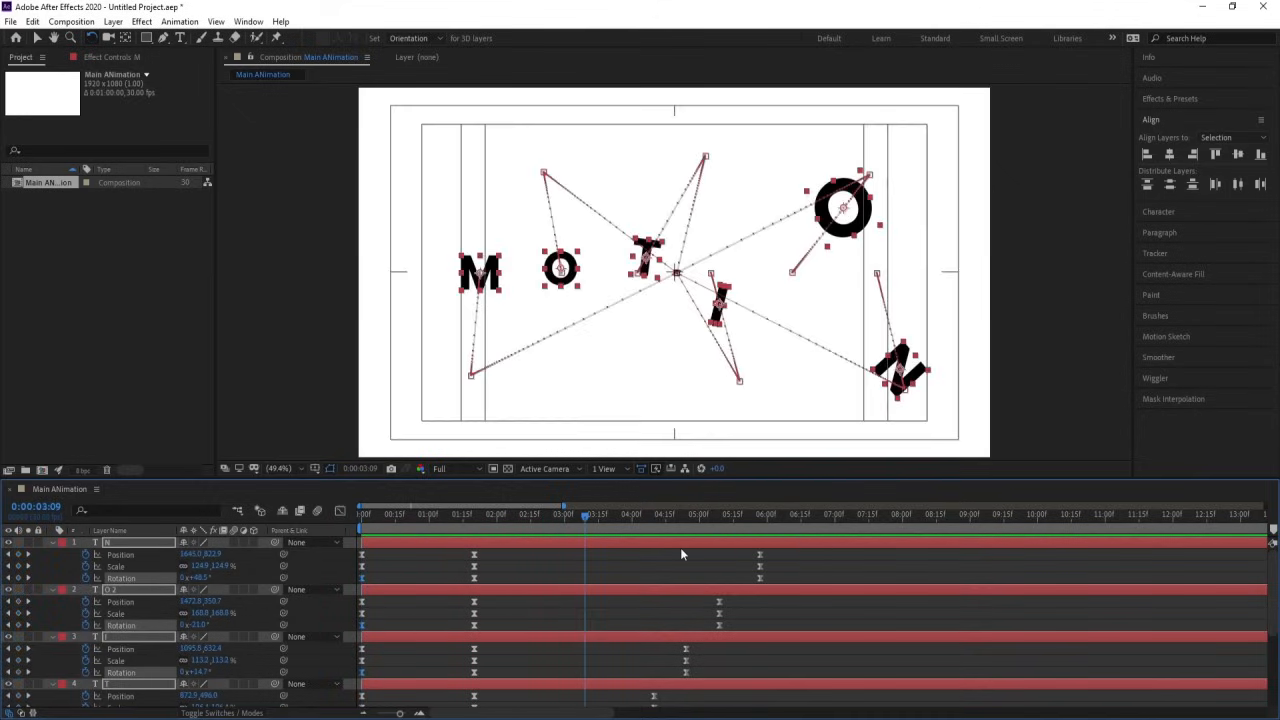
pyautogui.press('space')
# Deselect the letter layers and move the current time to M's final keyframes at 0:00:03:10
pyautogui.scroll(-3, 680, 556)
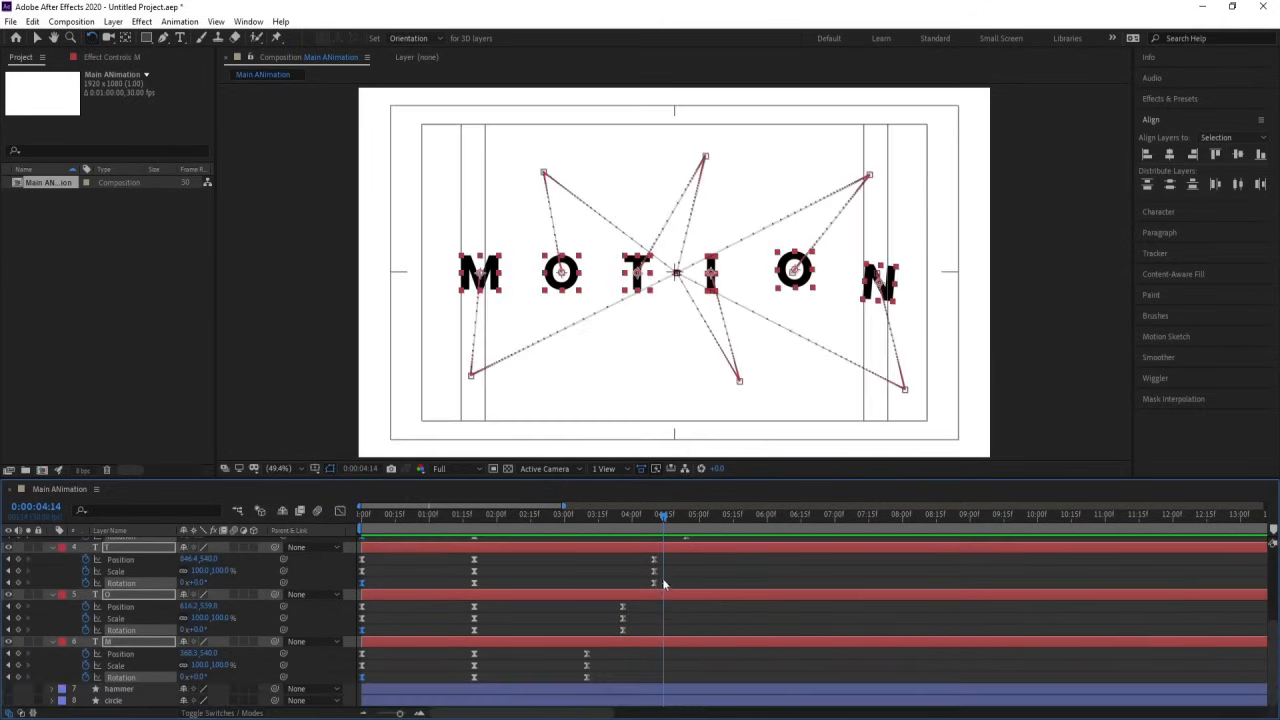
pyautogui.click(607, 611)
pyautogui.click(584, 523)
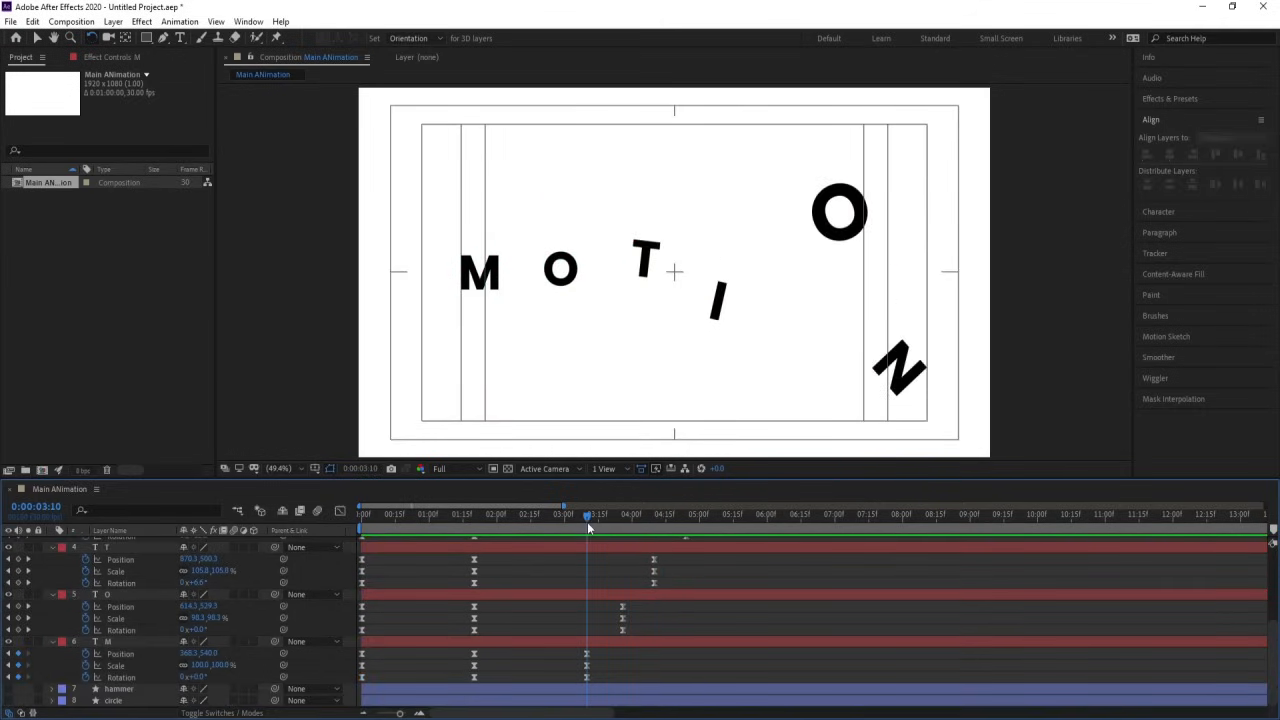
pyautogui.click(184, 677)
pyautogui.write('1')
pyautogui.press('Return')
pyautogui.click(181, 676)
pyautogui.press('-')
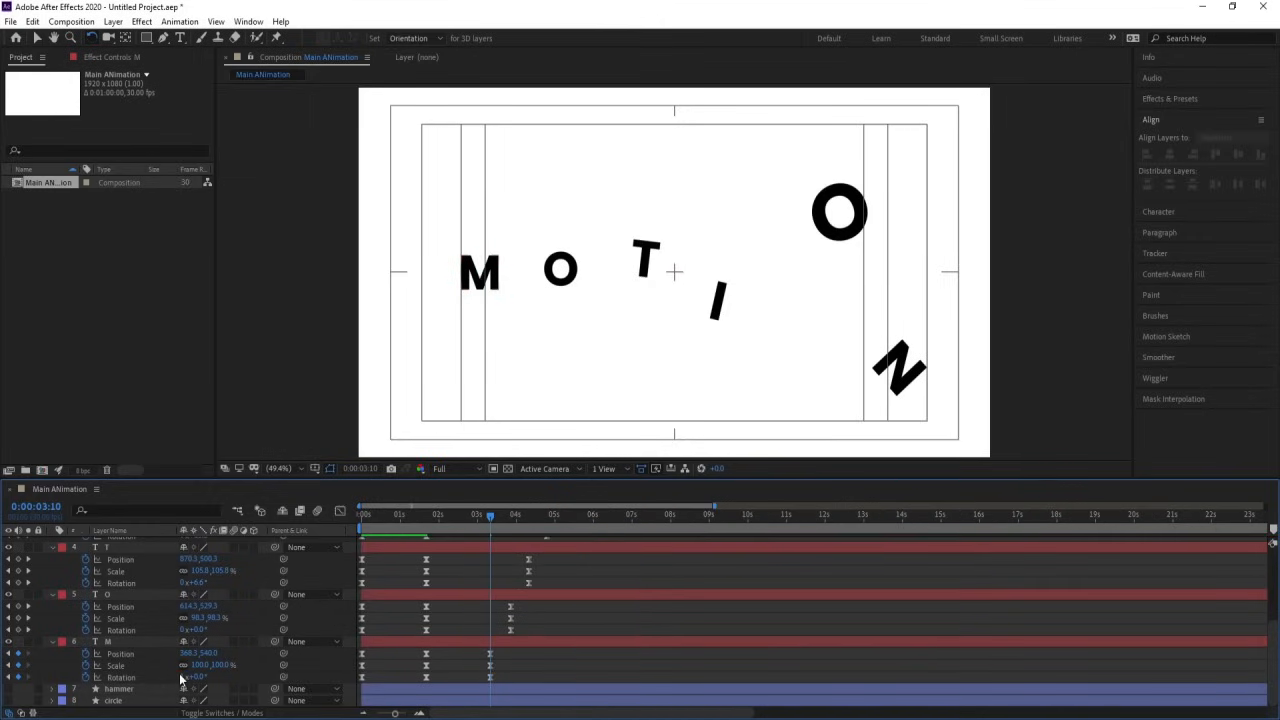
pyautogui.press('1')
pyautogui.press('Return')
pyautogui.click(464, 566)
# Set the final Rotation to -1x+0.0° for M at 0:00:03:10 and for the first O at 0:00:03:26
pyautogui.scroll(-3, 491, 612)
pyautogui.click(185, 677)
pyautogui.write('-1')
pyautogui.press('Return')
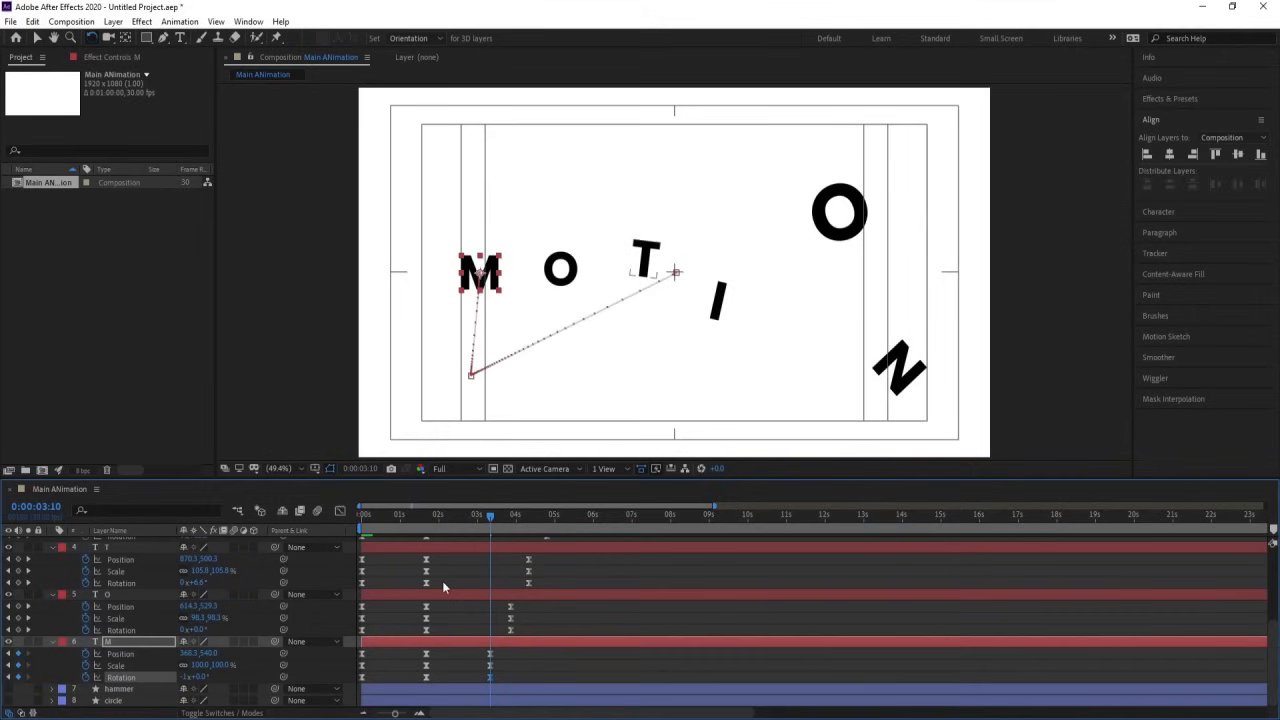
pyautogui.press('k')
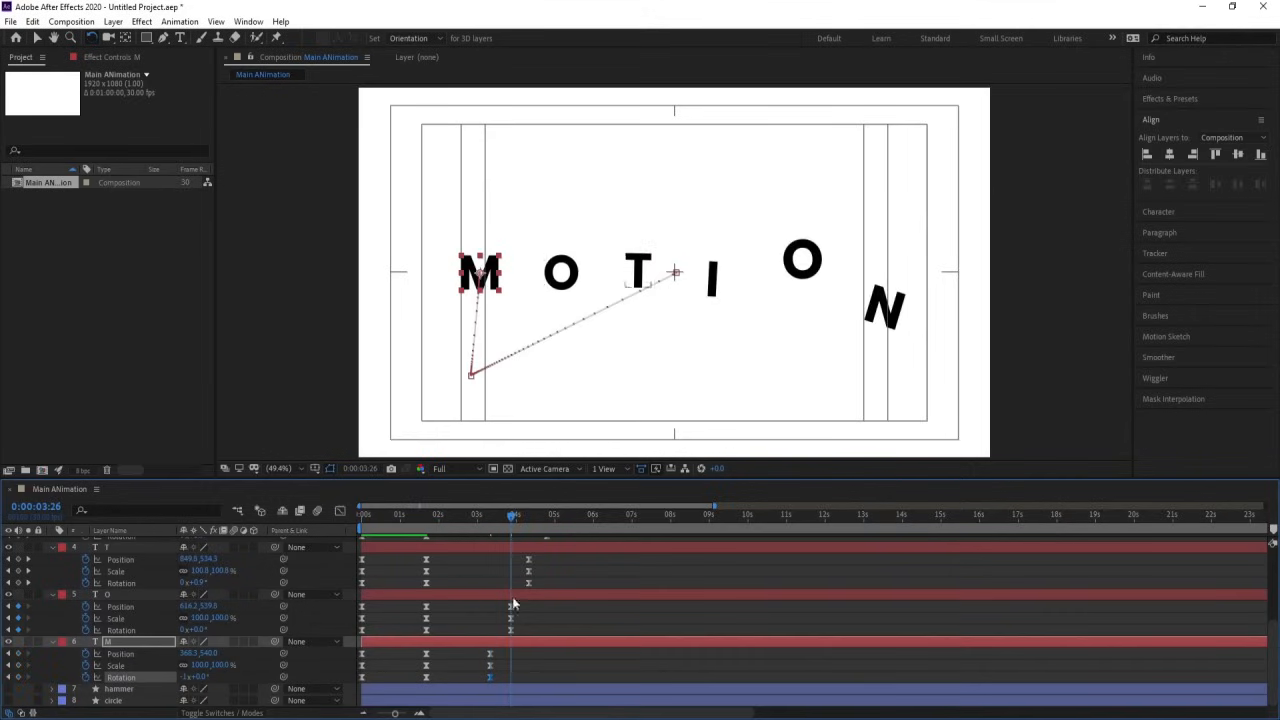
pyautogui.click(183, 630)
pyautogui.write('-1')
pyautogui.press('Return')
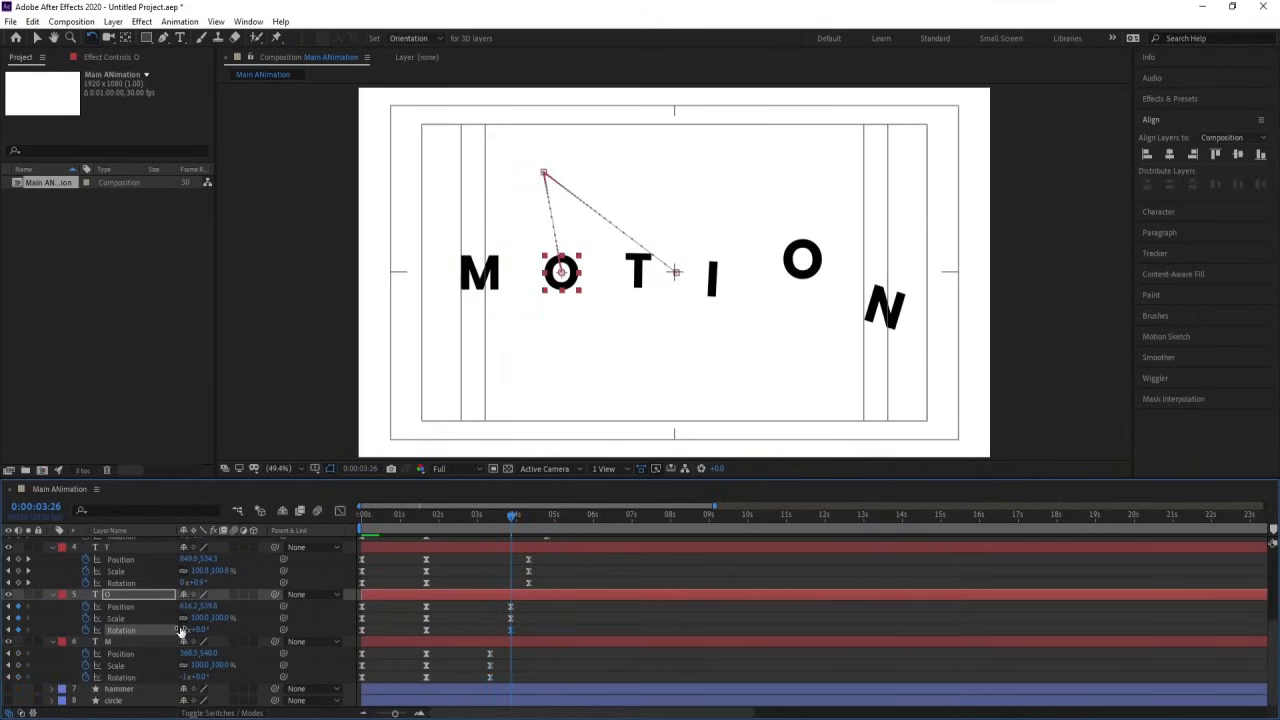
# Set the final Rotation to -1x+0.0° for T at 0:00:04:10 and for I at 0:00:04:24
pyautogui.click(185, 582)
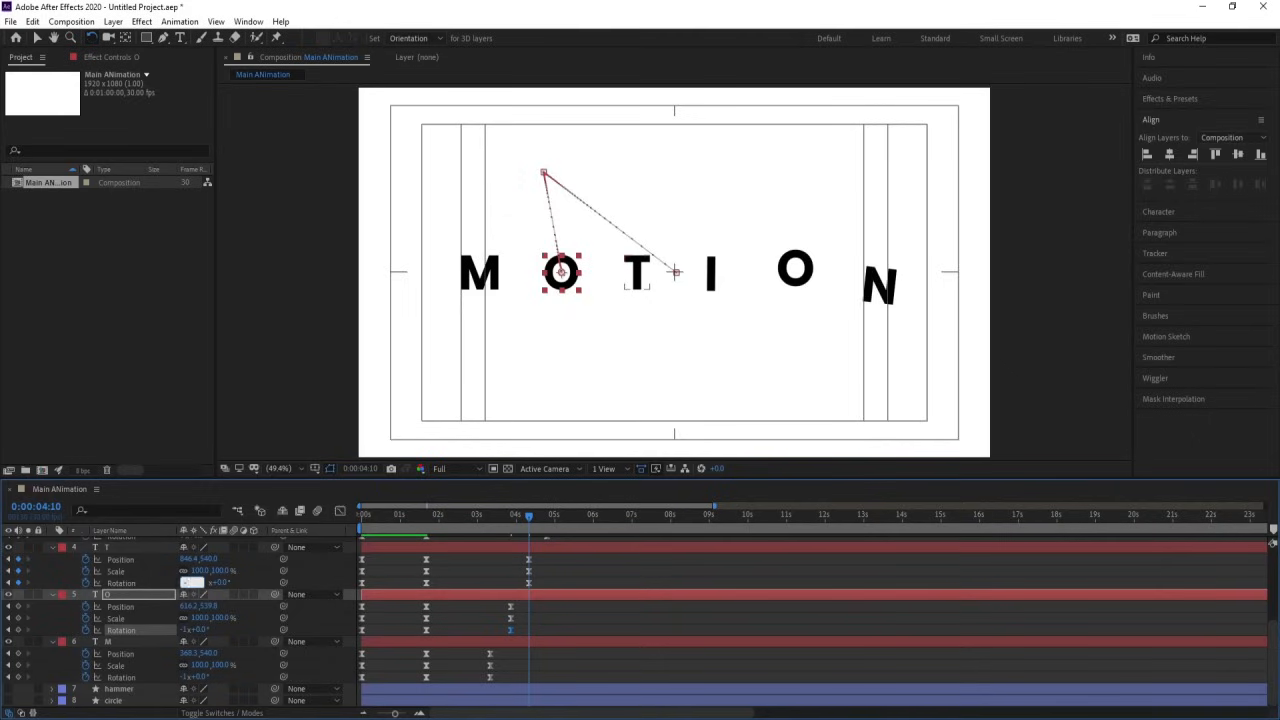
pyautogui.write('-1')
pyautogui.press('Return')
pyautogui.scroll(1, 532, 574)
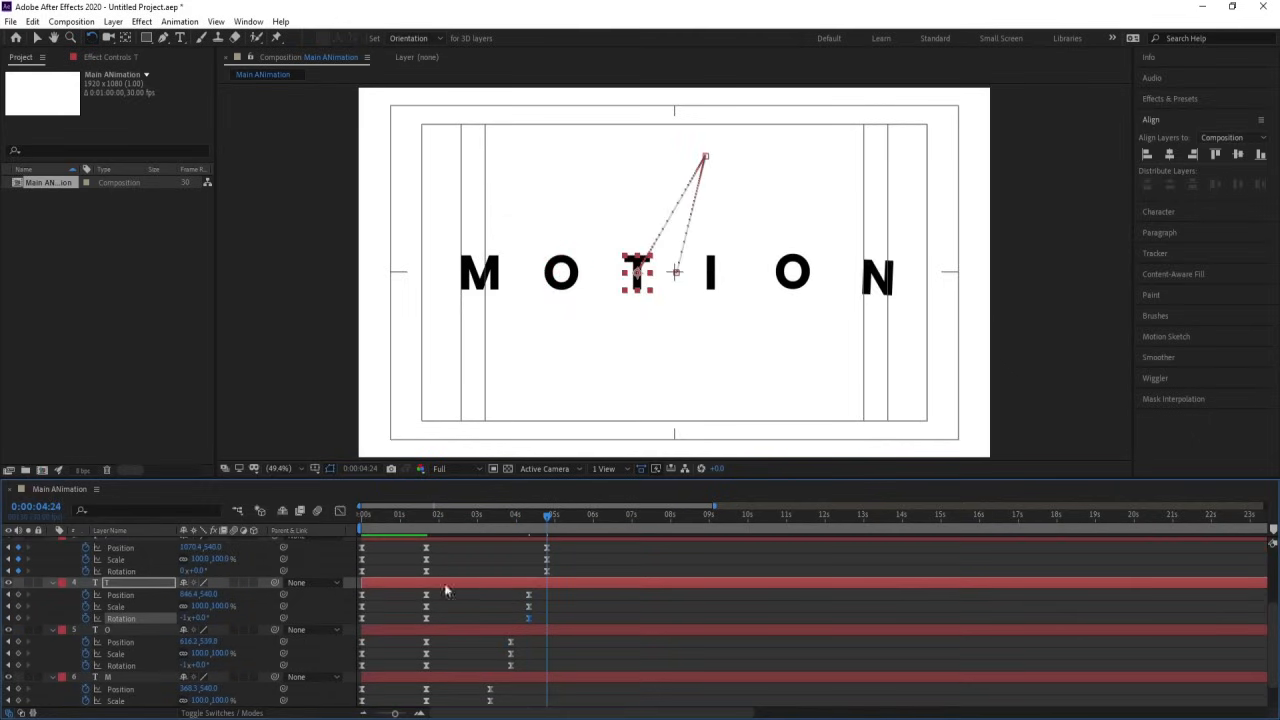
pyautogui.click(185, 572)
pyautogui.write('-1')
pyautogui.press('Return')
# Set the final Rotation to -1x+0.0° for O 2 at 0:00:05:09 and for N at 0:00:05:27
pyautogui.scroll(2, 514, 570)
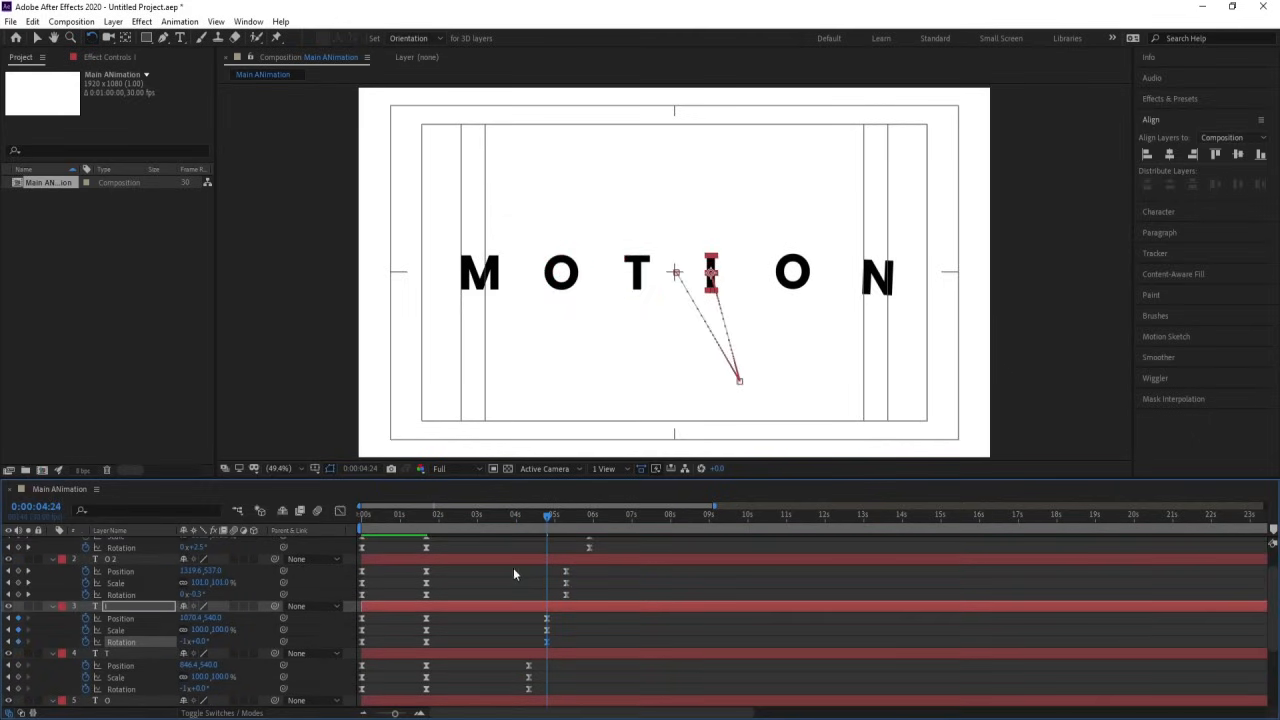
pyautogui.press('k')
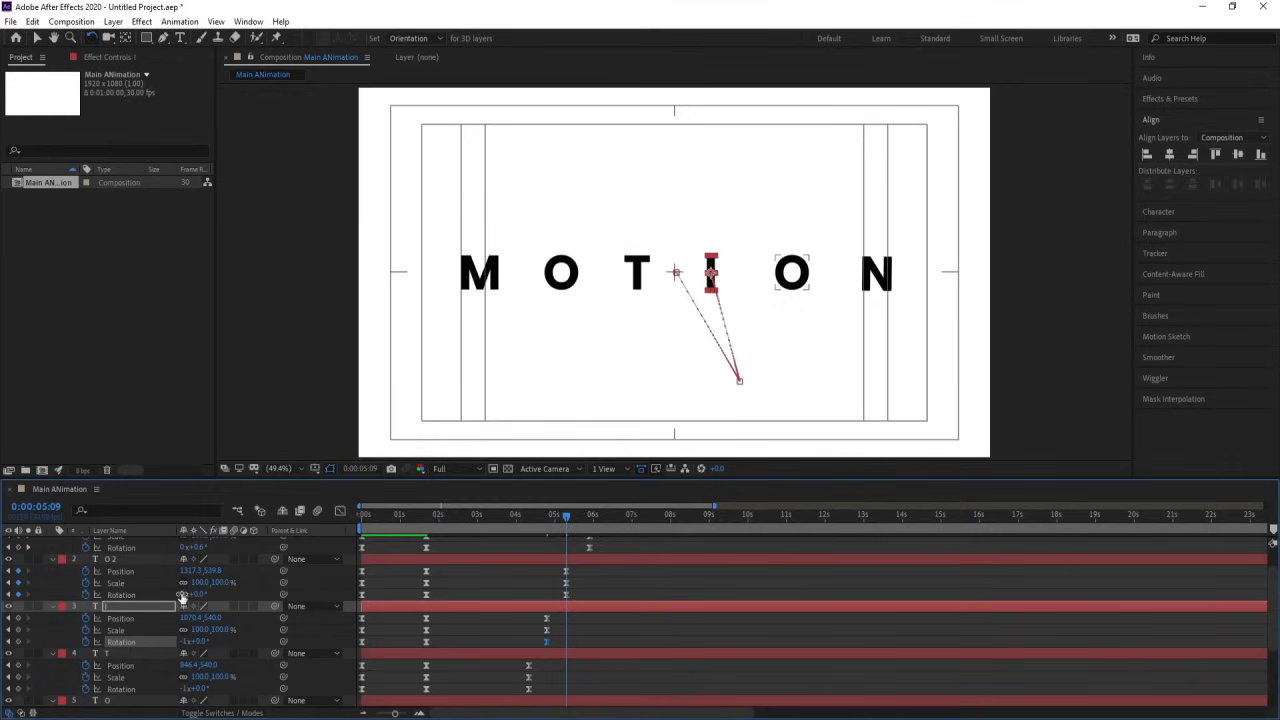
pyautogui.click(184, 594)
pyautogui.write('-1')
pyautogui.press('Return')
pyautogui.scroll(1, 673, 599)
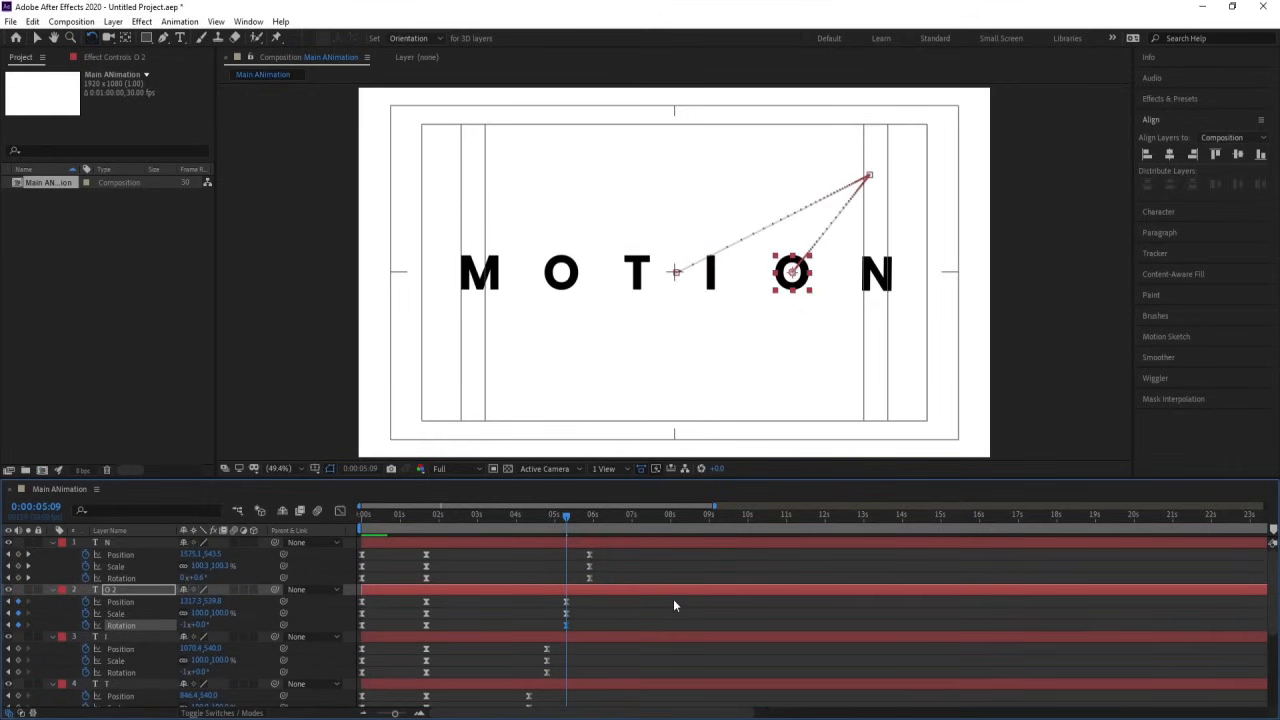
pyautogui.press('k')
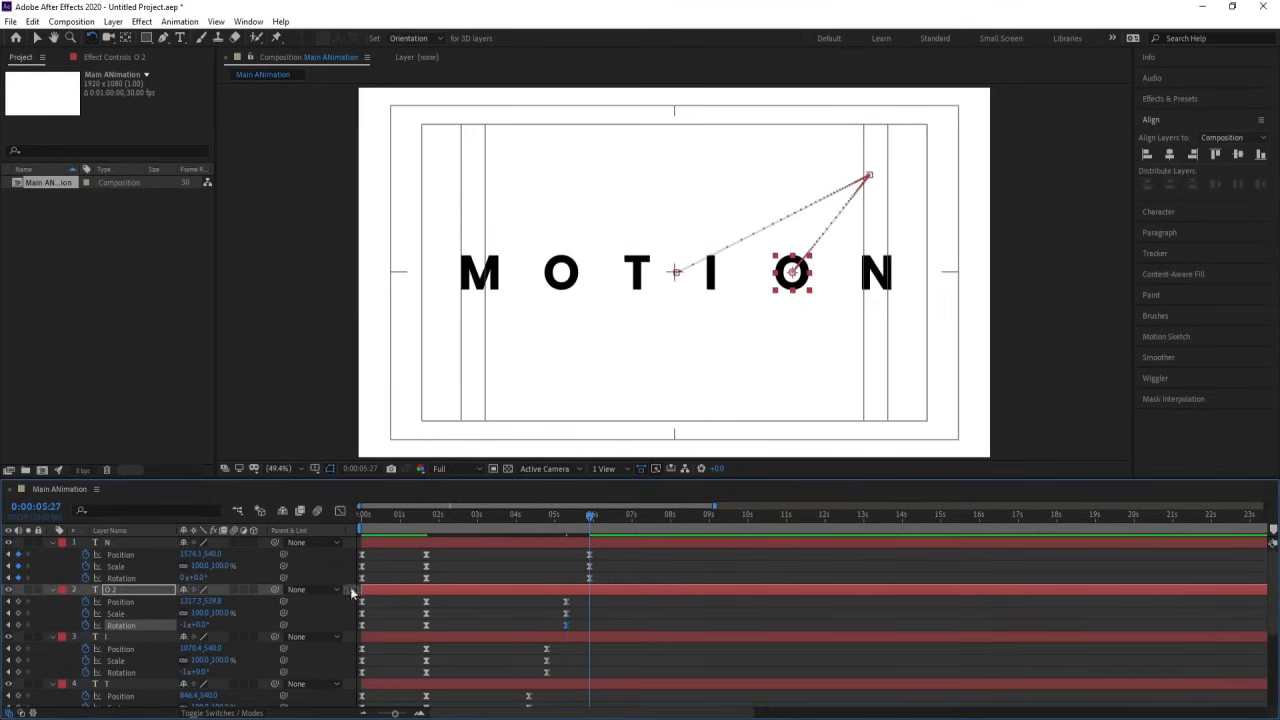
pyautogui.click(184, 578)
pyautogui.write('-1')
pyautogui.press('Return')
# Preview the spinning letter animation from the beginning
pyautogui.click(479, 553)
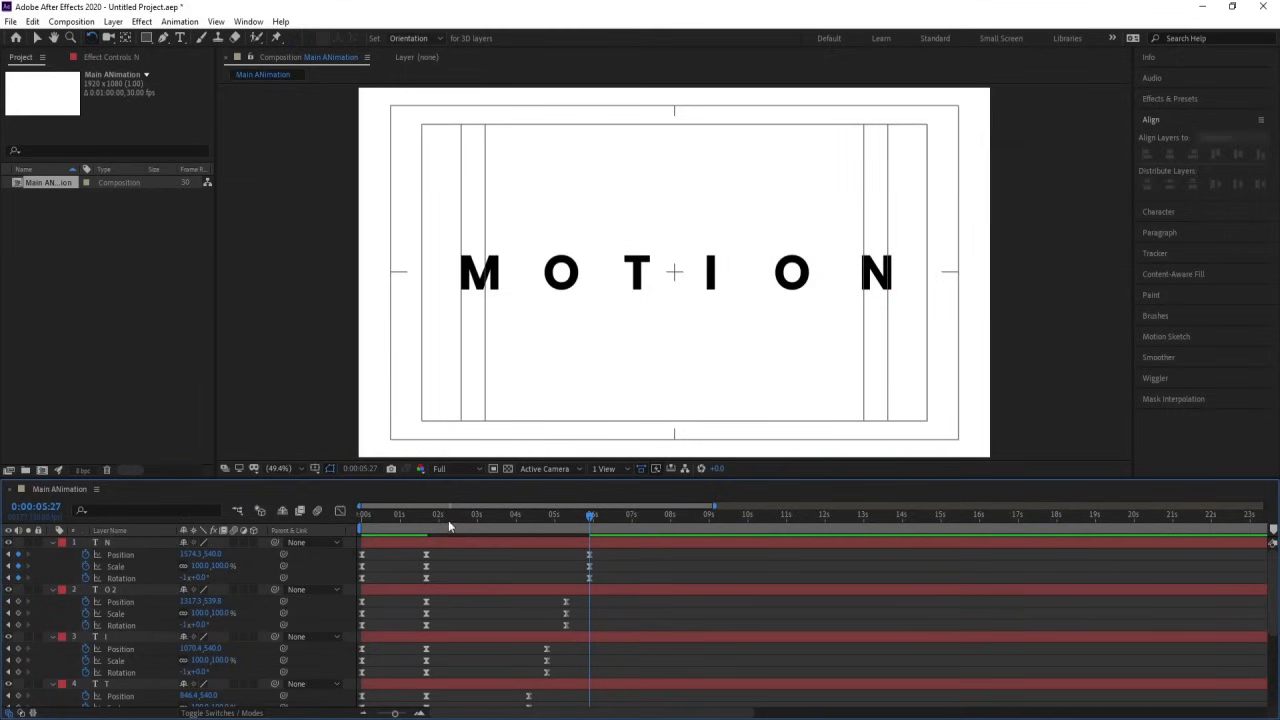
pyautogui.moveTo(440, 517); pyautogui.dragTo(304, 514)
pyautogui.press('space')
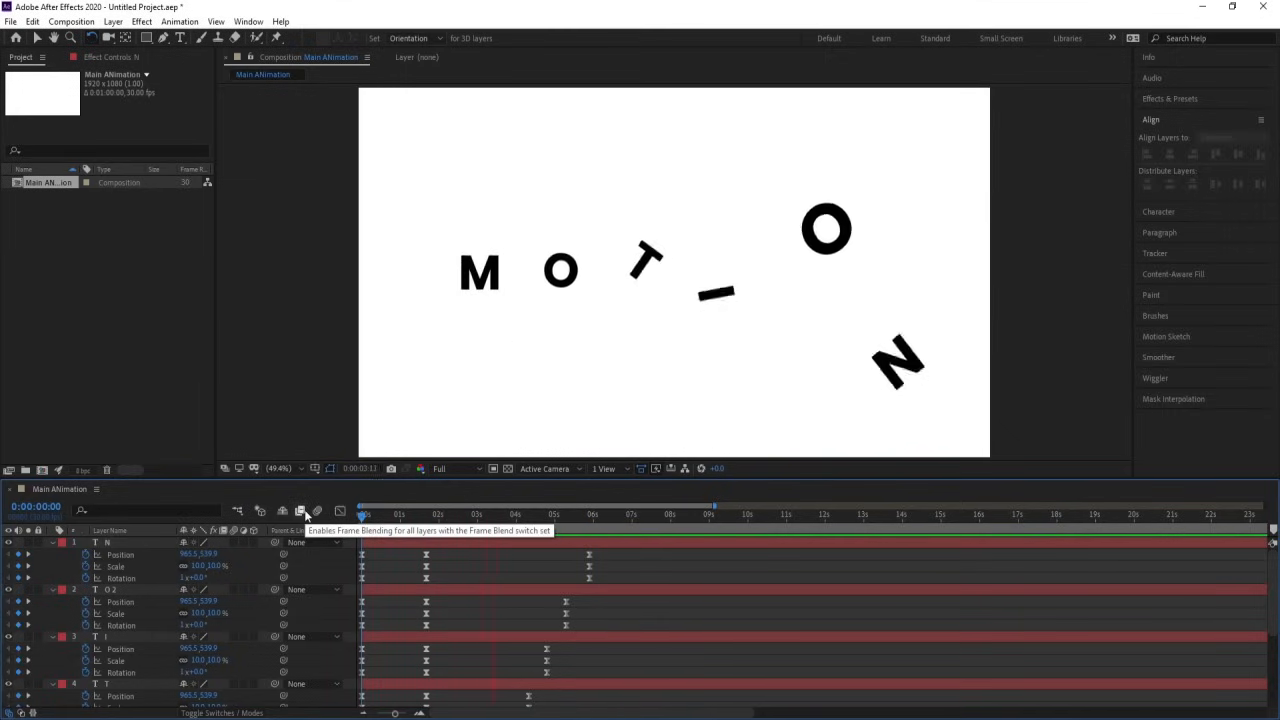
pyautogui.press('space')
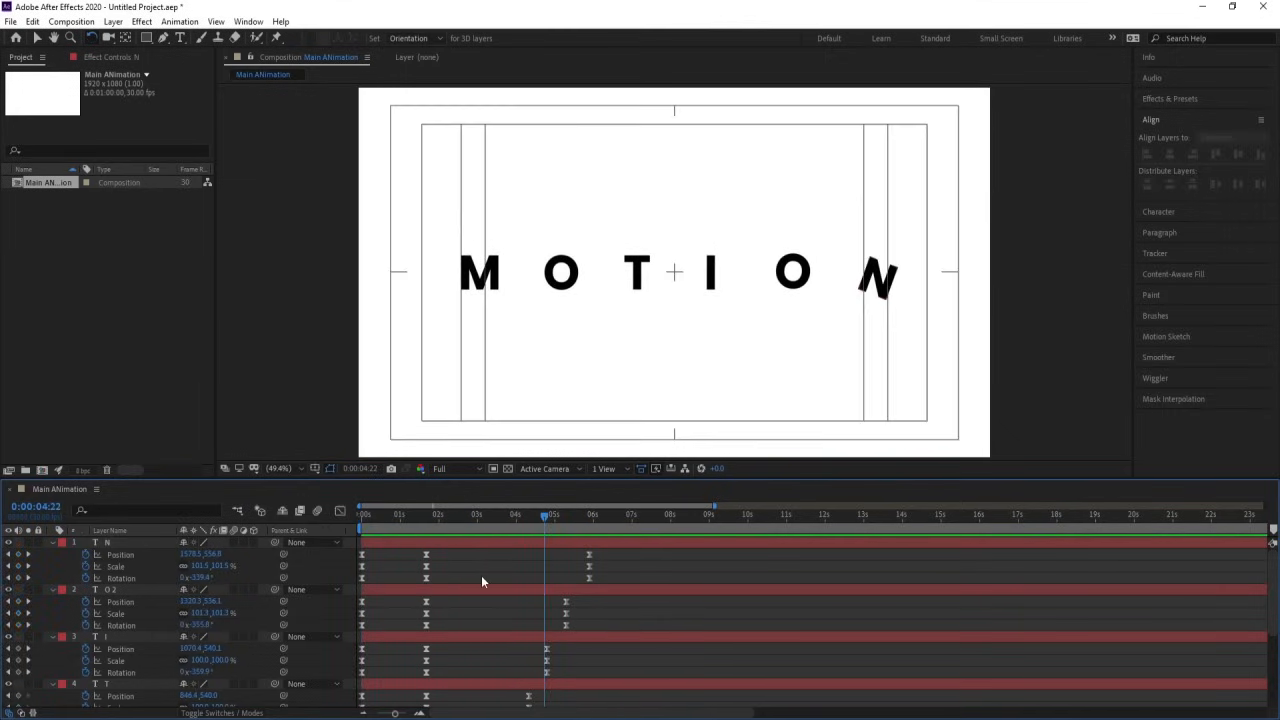
# Move the current time to the scattered-letter keyframes at 0:00:01:20 and collapse the keyframed properties of all layers
pyautogui.press('u')
pyautogui.moveTo(440, 518); pyautogui.dragTo(414, 517)
pyautogui.press('u')
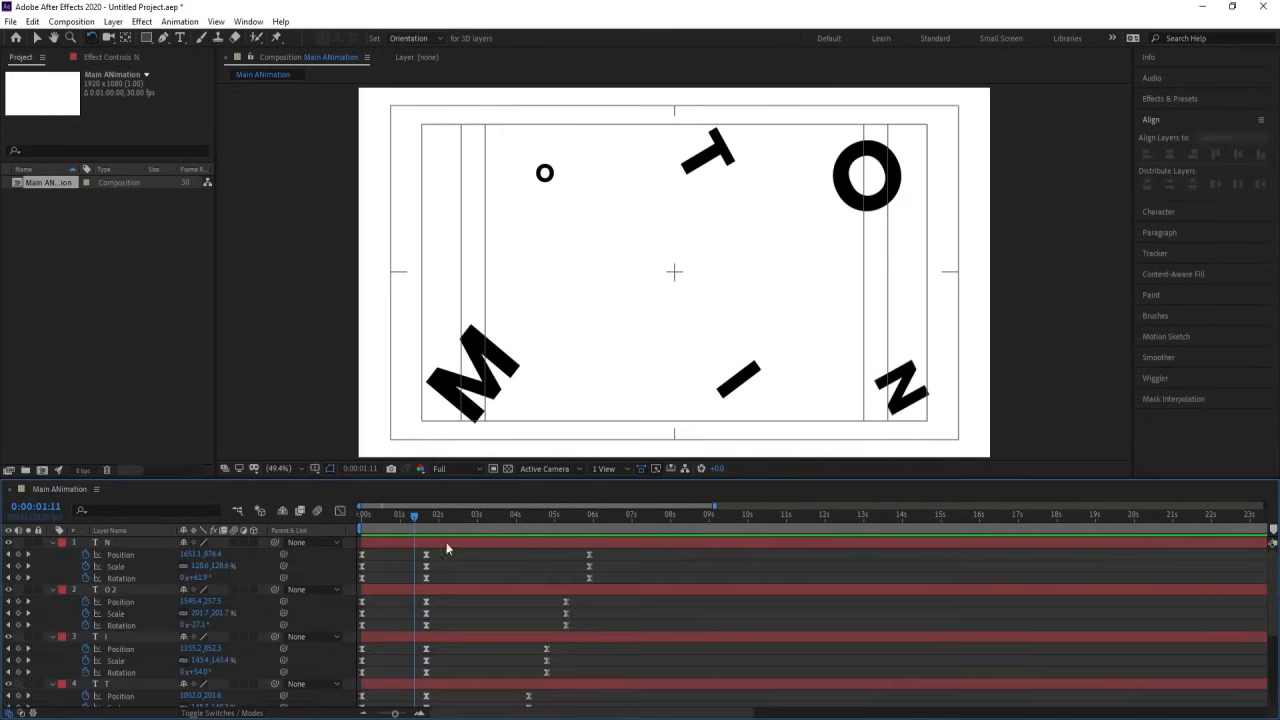
pyautogui.press('k')
pyautogui.press('u')
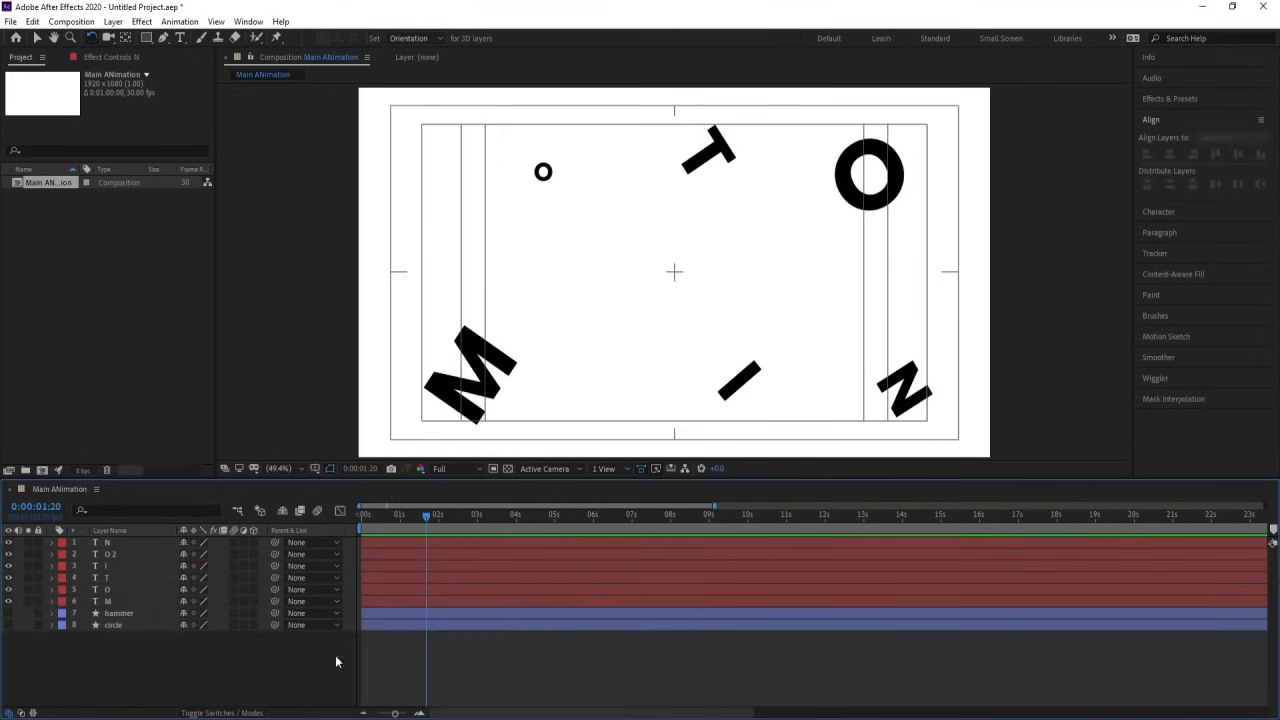
# Draw a straight line with the Pen tool from the composition's centre to the scattered M
pyautogui.click(166, 37)
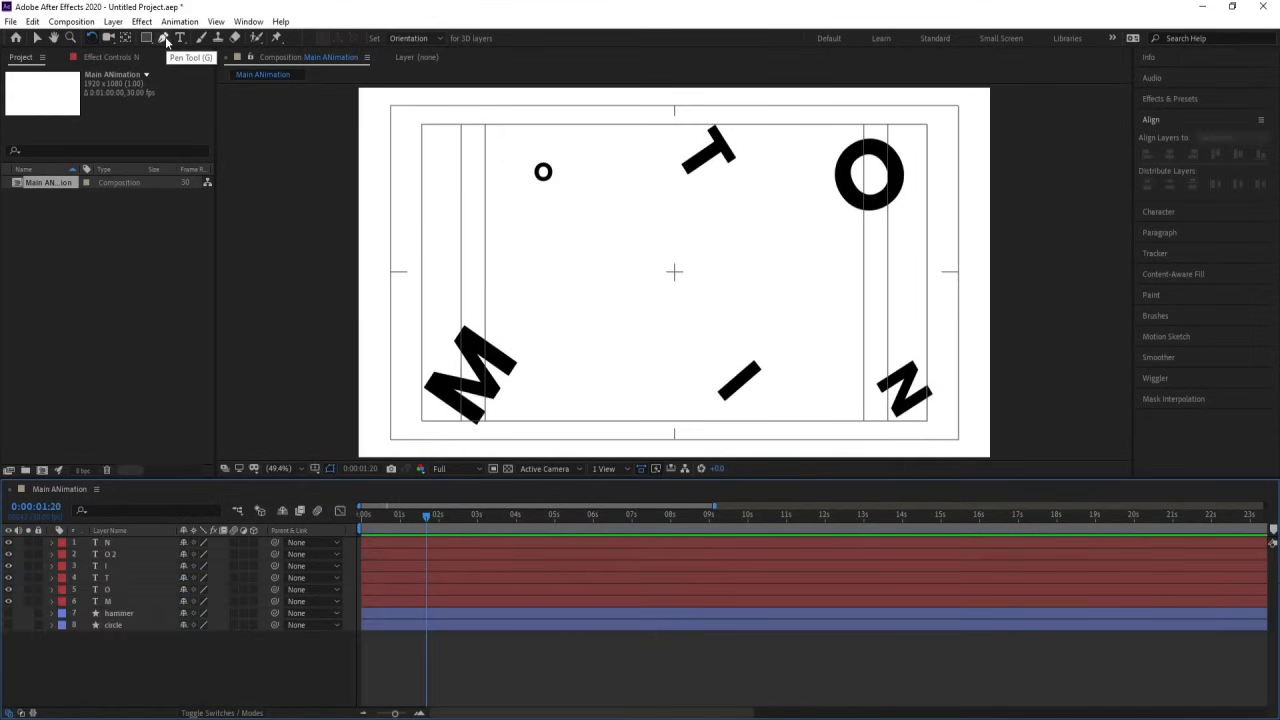
pyautogui.scroll(3, 675, 281)
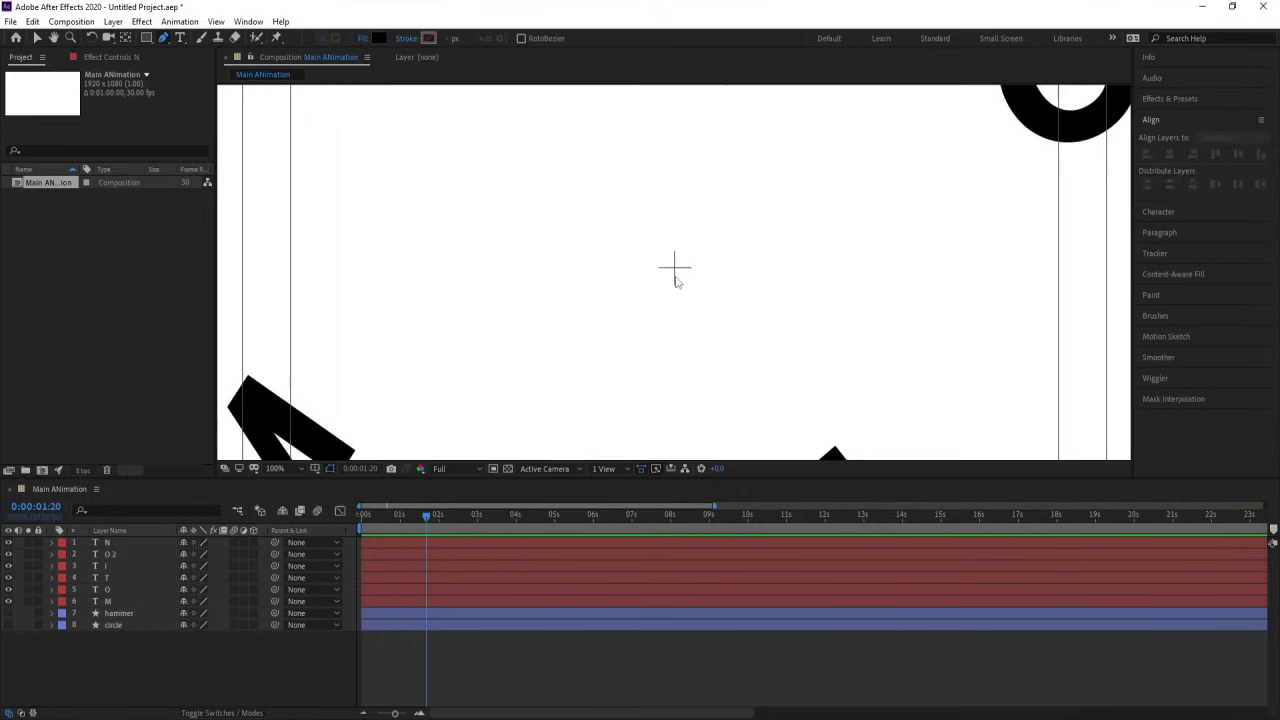
pyautogui.click(675, 270)
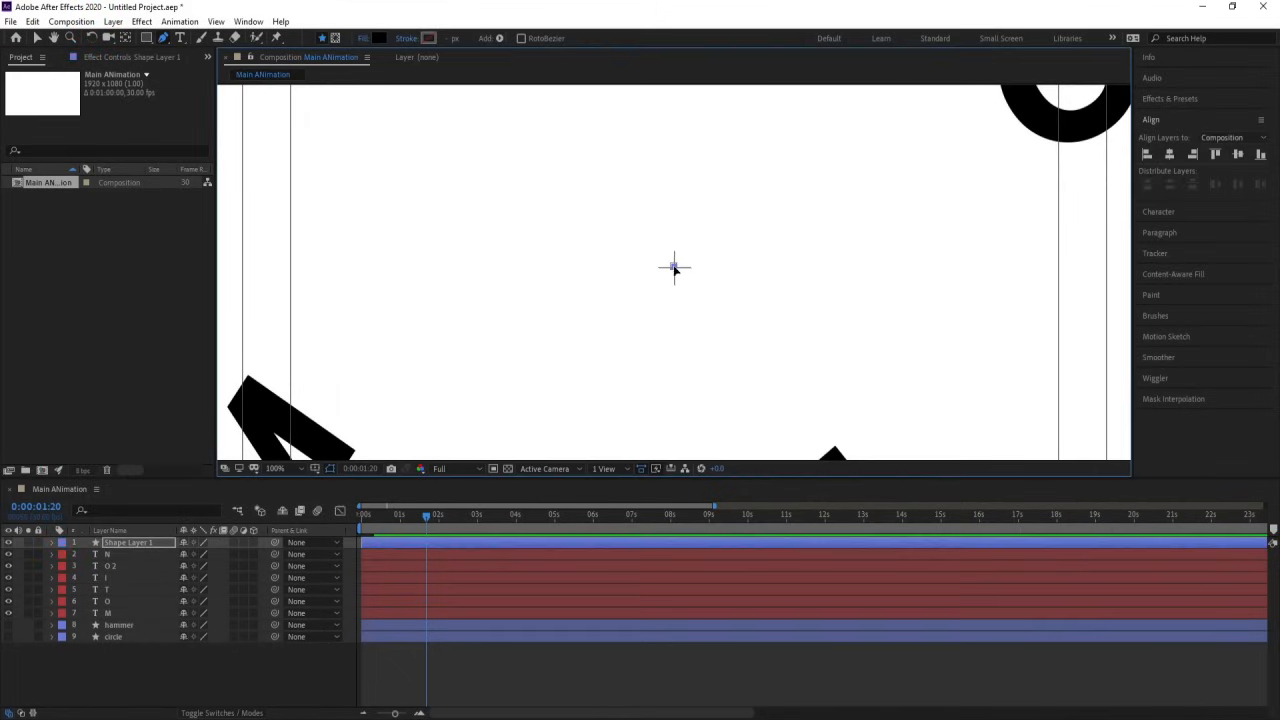
pyautogui.press(',')
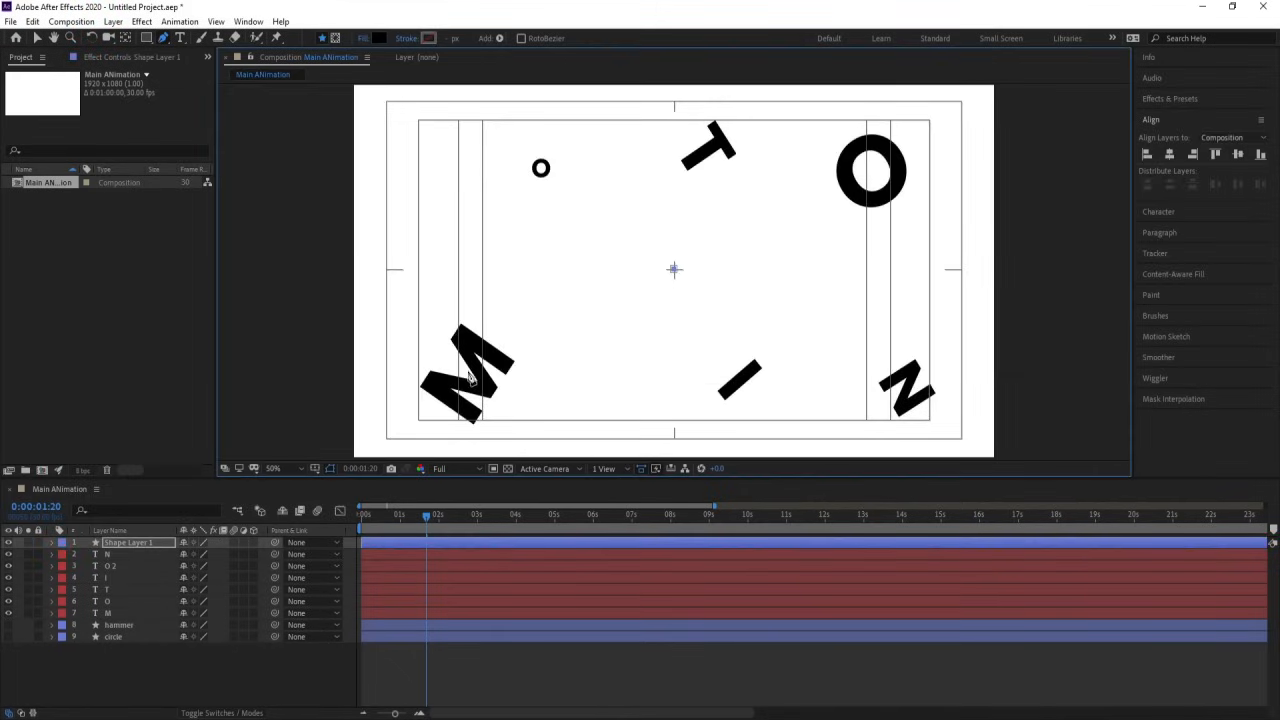
pyautogui.click(467, 371)
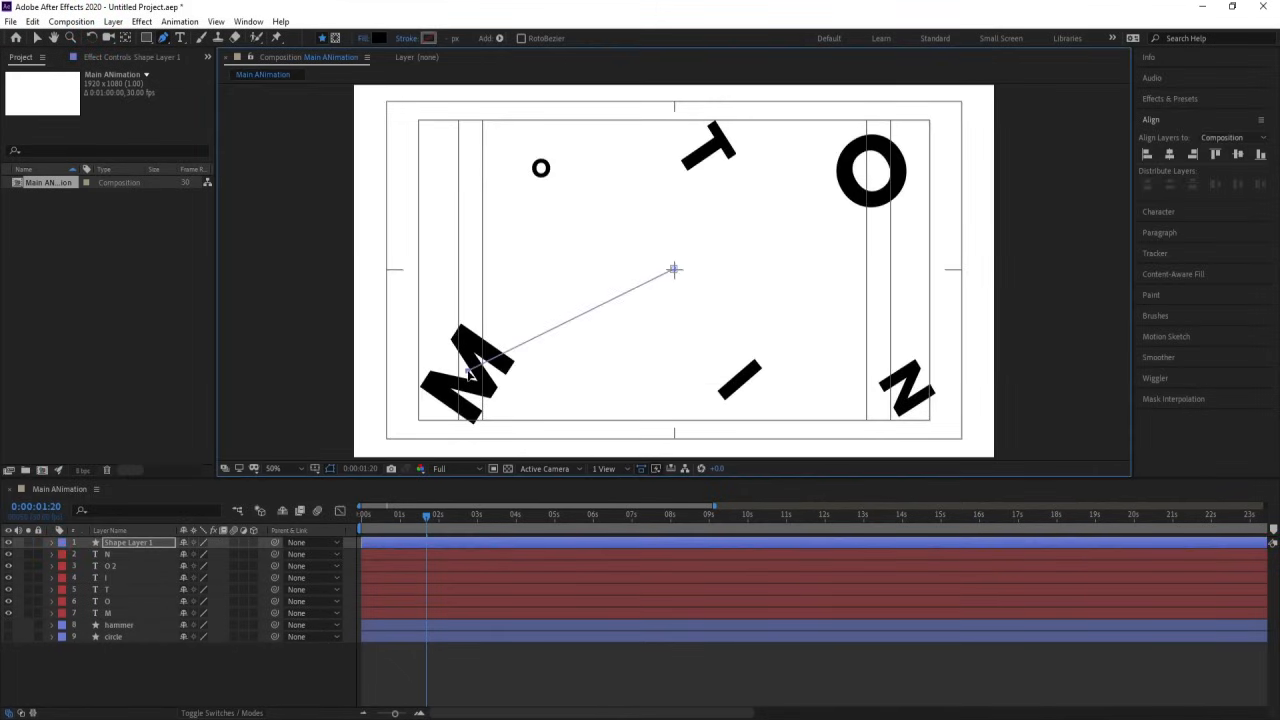
# Give the line a black (000000) solid stroke and set its fill to none
pyautogui.click(429, 38)
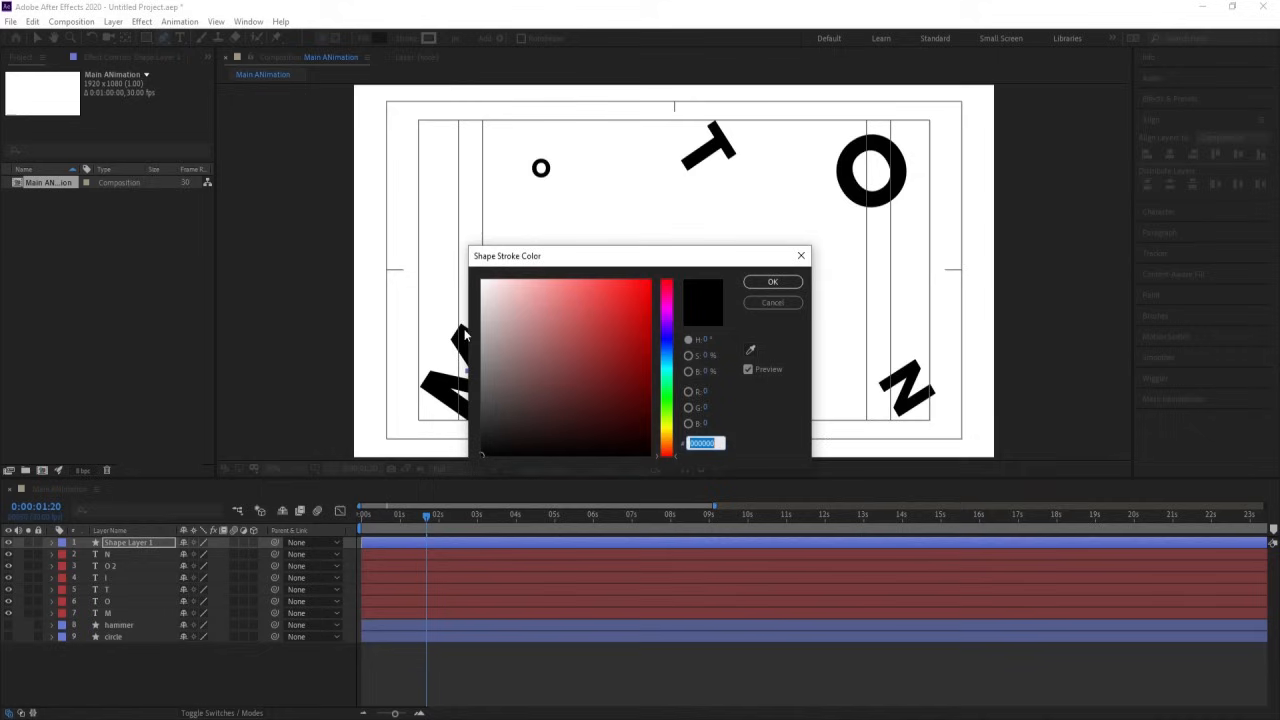
pyautogui.click(773, 282)
pyautogui.click(362, 38)
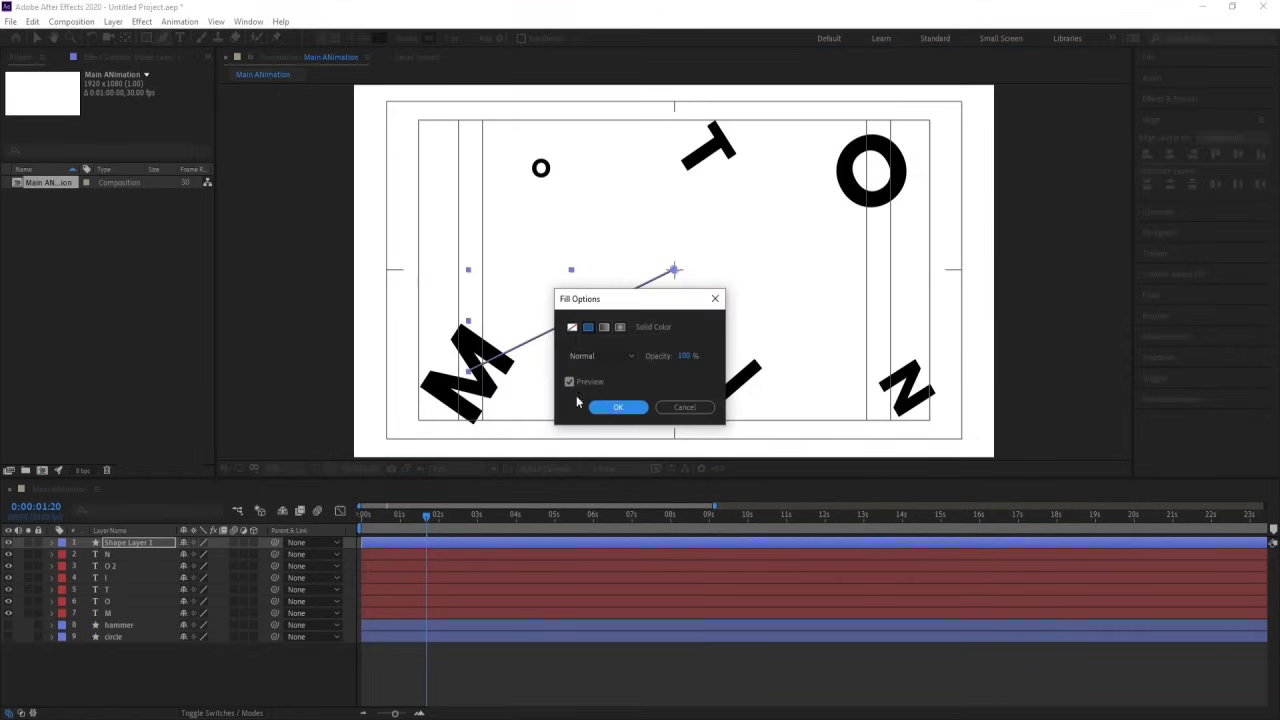
pyautogui.click(569, 331)
pyautogui.click(614, 403)
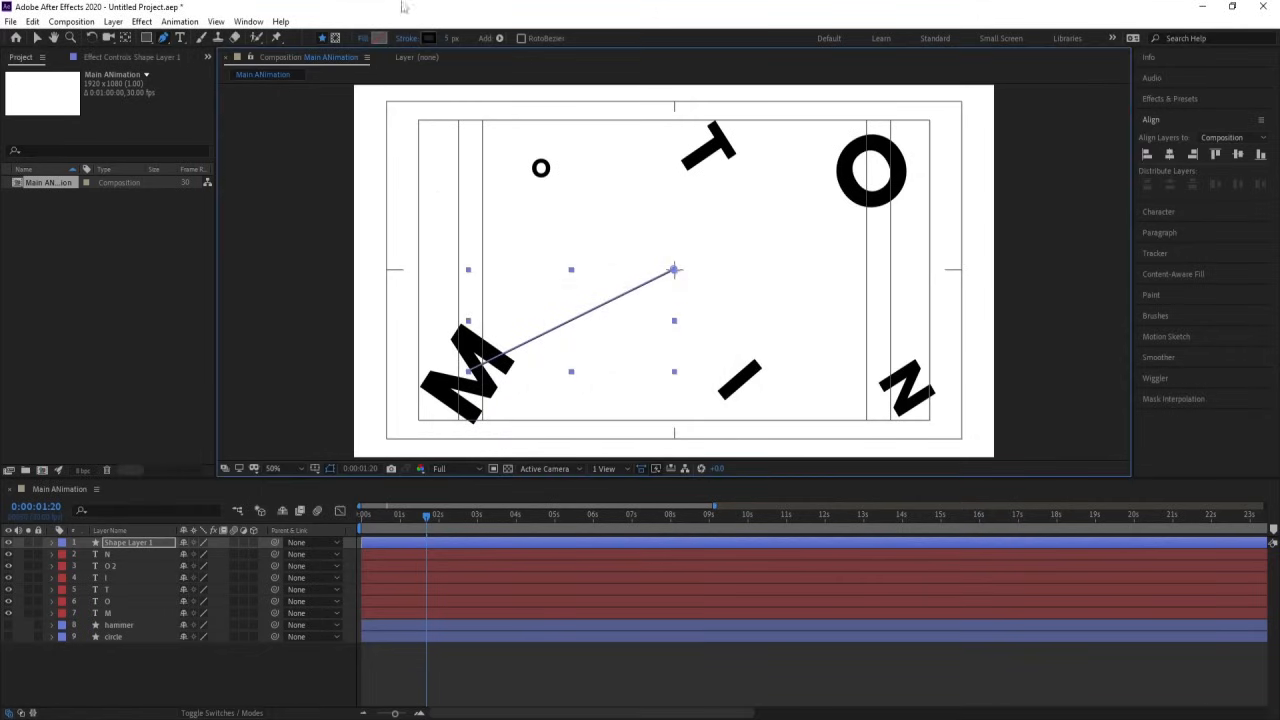
# Try a stroke width of 10 px on the line and set it back to 5 px
pyautogui.click(451, 38)
pyautogui.write('10')
pyautogui.press('Return')
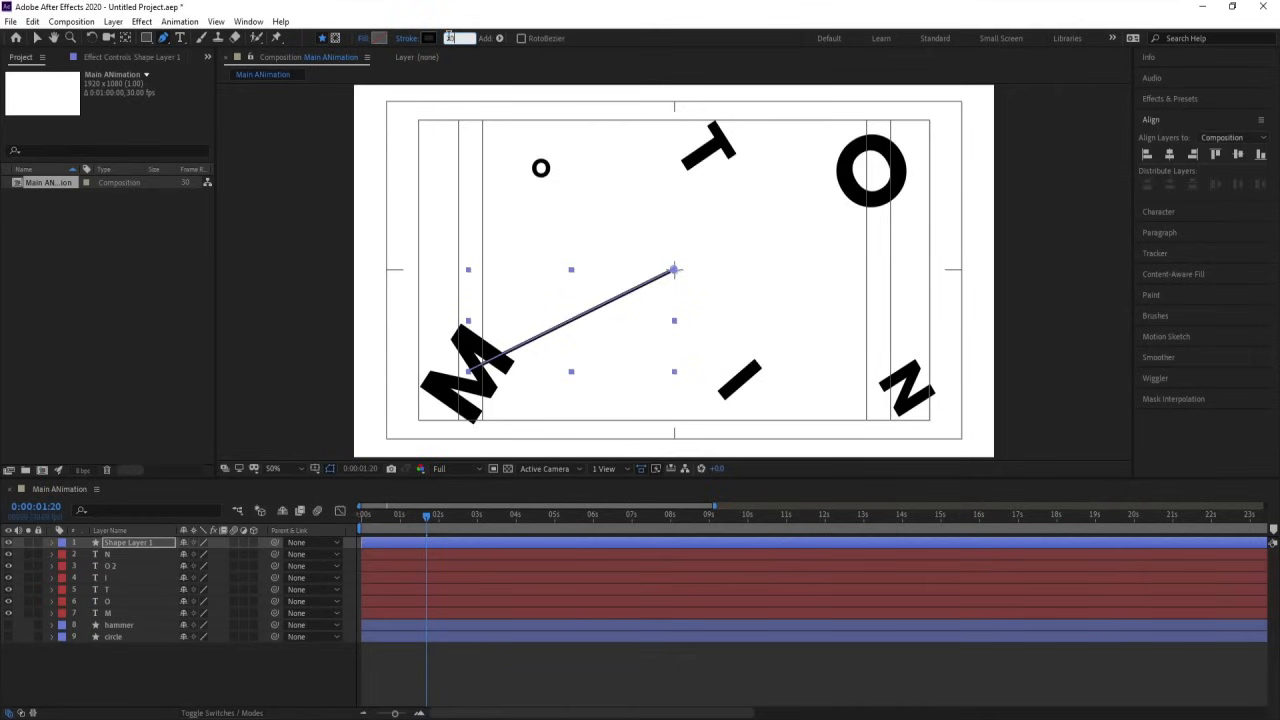
pyautogui.click(451, 38)
pyautogui.write('5')
pyautogui.press('Return')
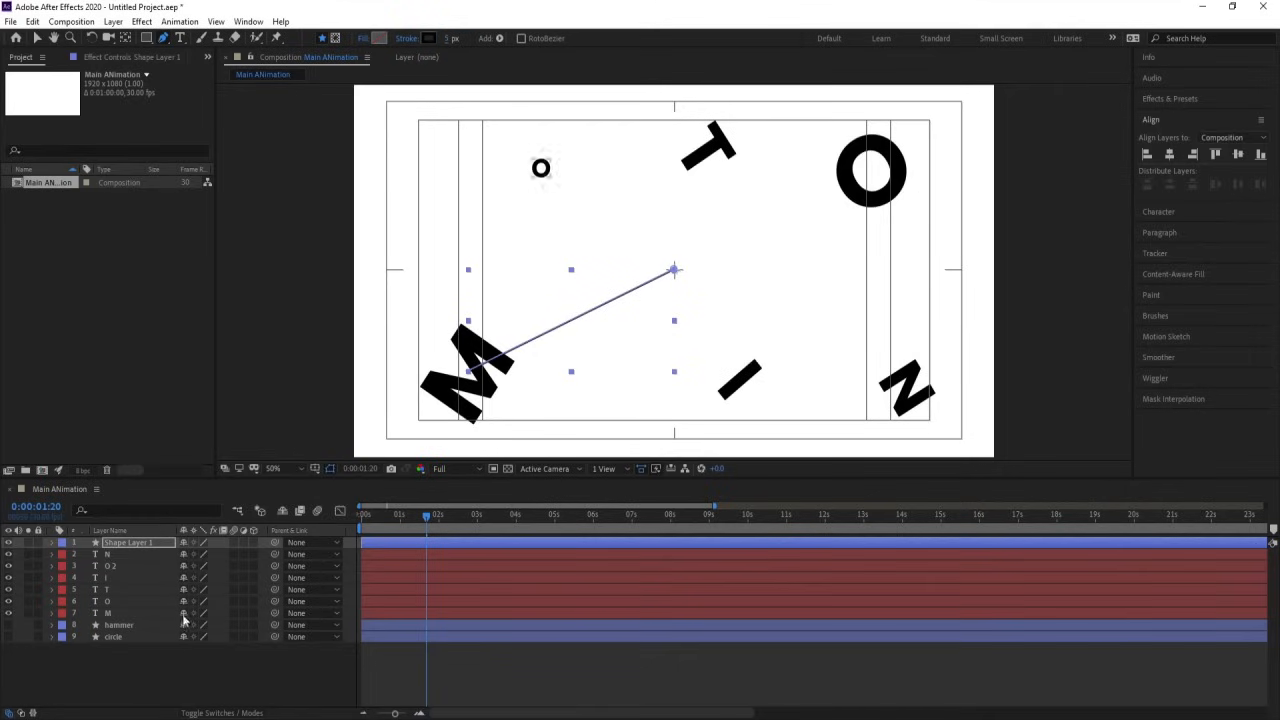
# Duplicate the line layer twice, moving the outer end of one copy to the small O and the other to the T
pyautogui.click(174, 644)
pyautogui.click(162, 544)
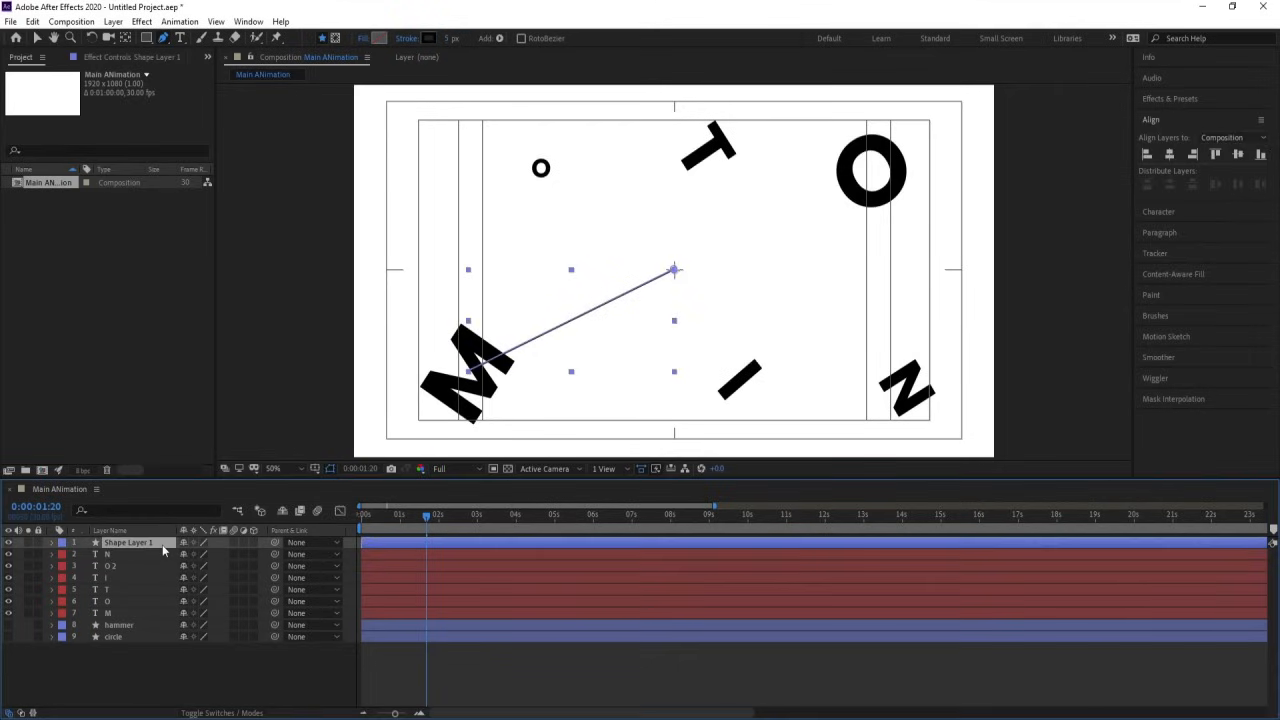
pyautogui.hotkey('ctrl', 'd')
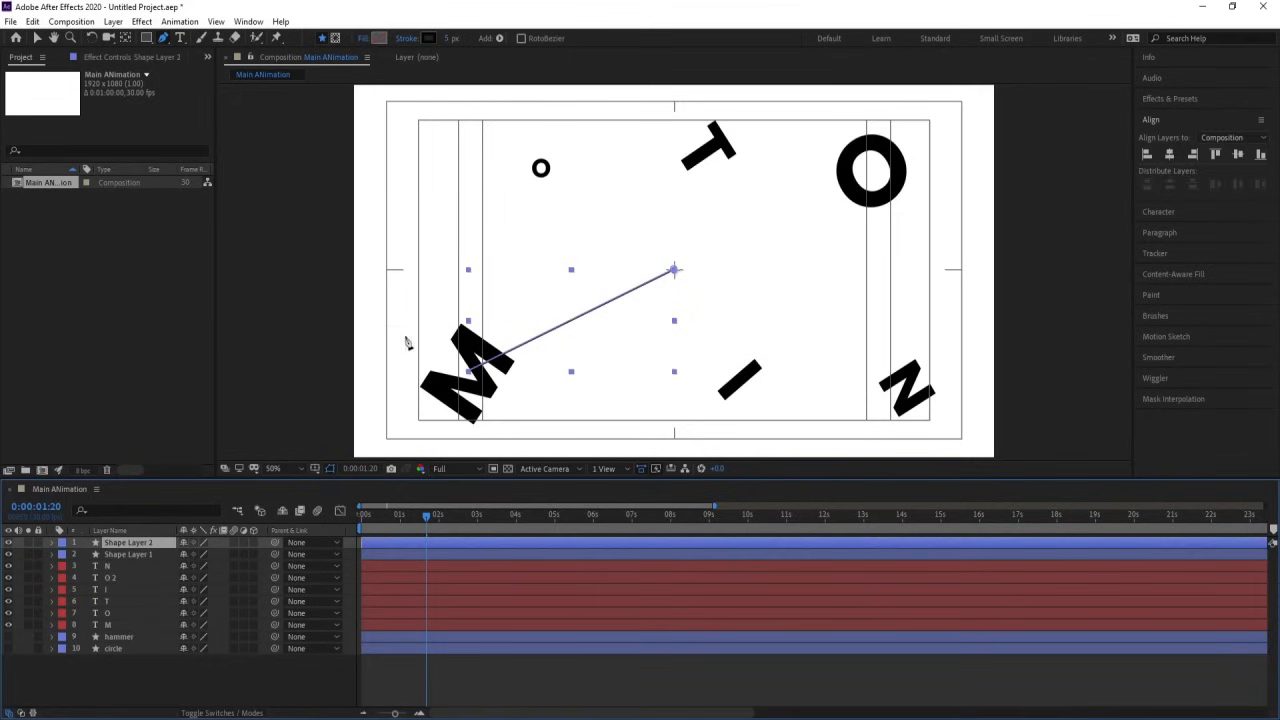
pyautogui.moveTo(470, 370); pyautogui.dragTo(541, 168)
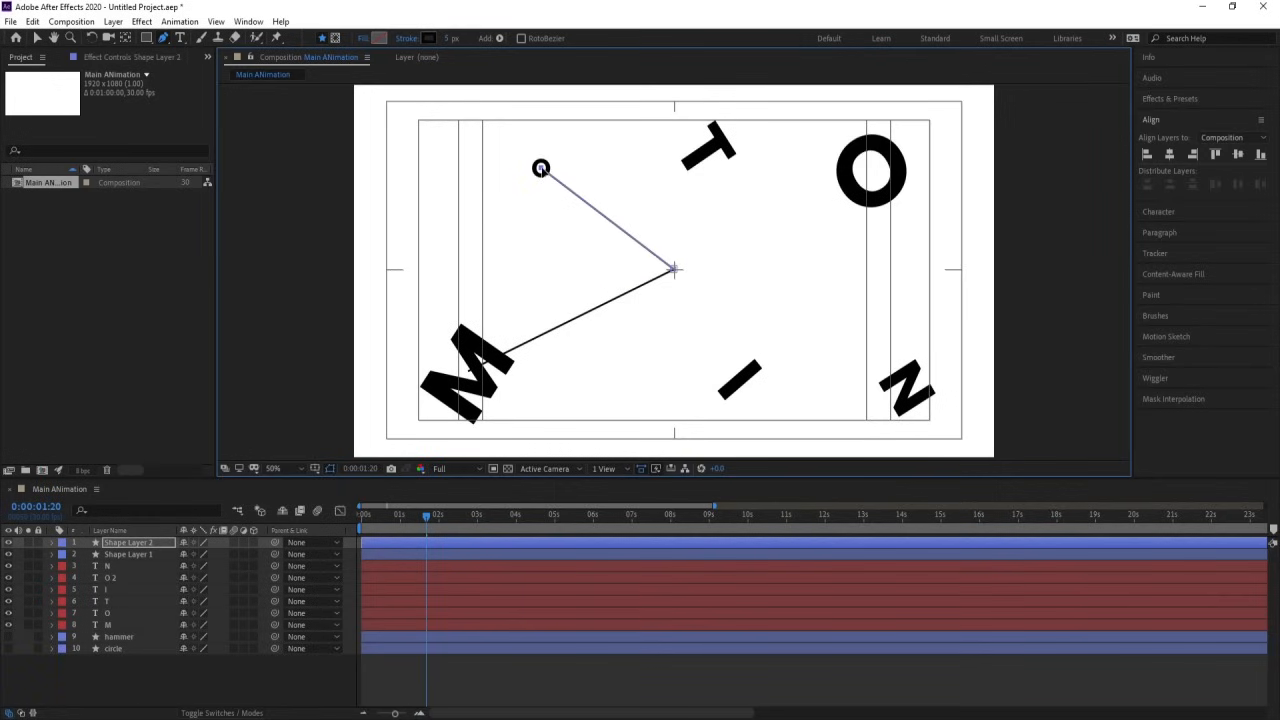
pyautogui.press('Return')
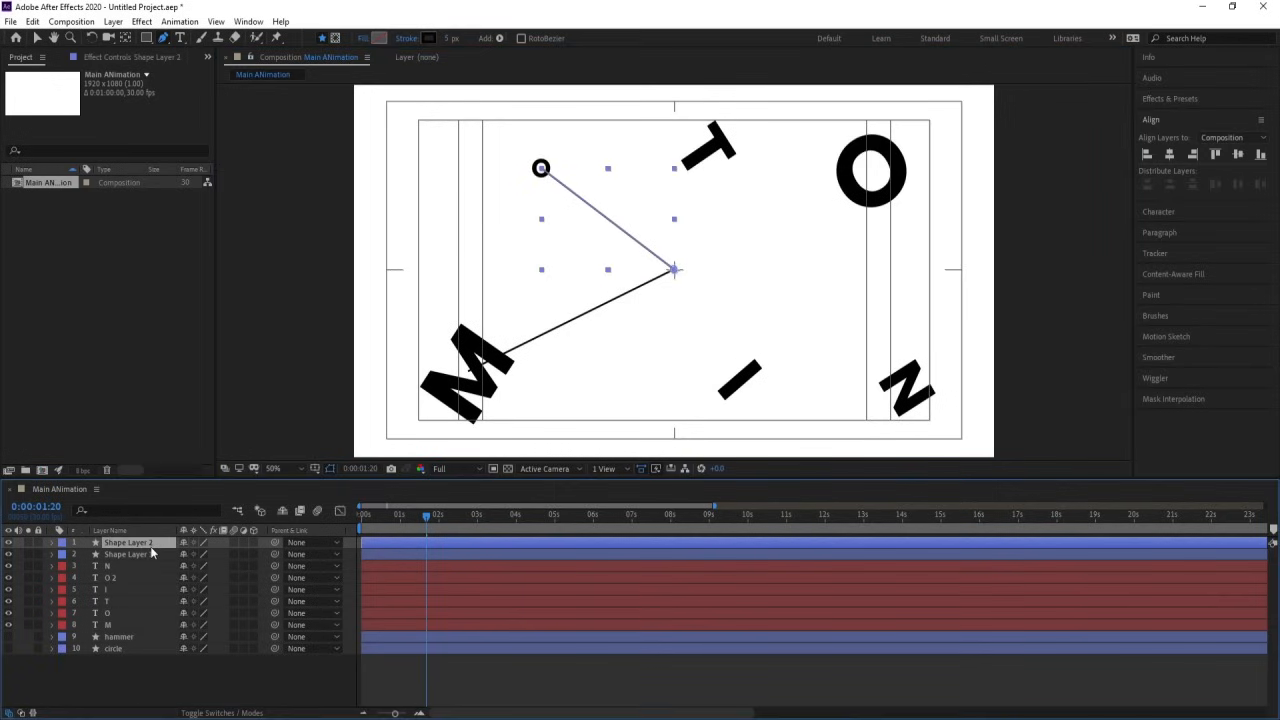
pyautogui.hotkey('ctrl', 'd')
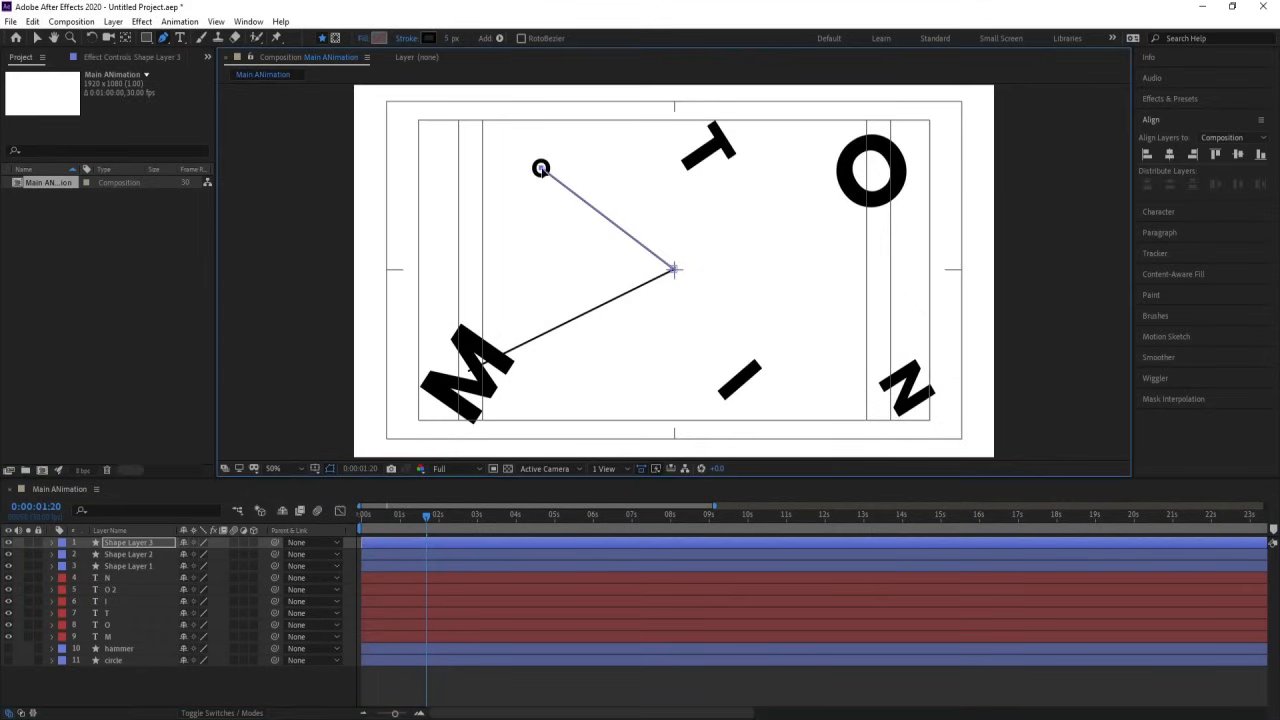
pyautogui.moveTo(540, 168); pyautogui.dragTo(708, 155)
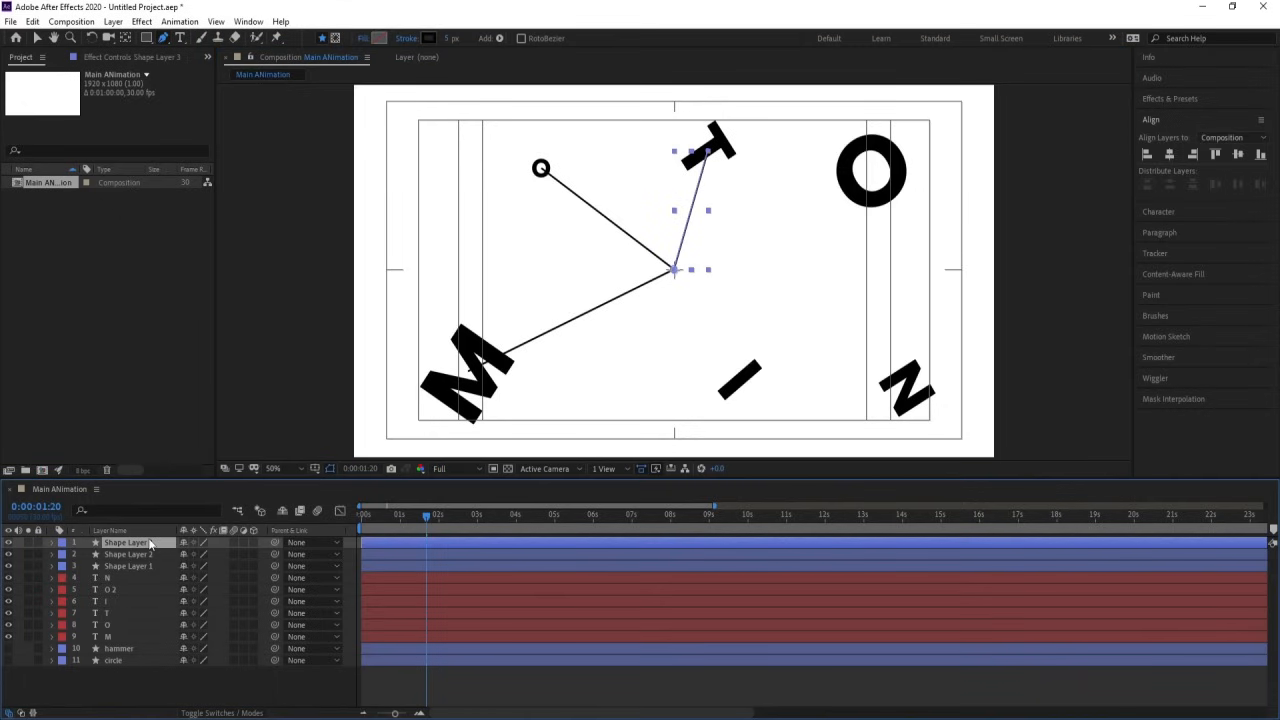
# Duplicate the line layer two more times, moving the copies' outer ends to the large O and the N
pyautogui.hotkey('ctrl', 'd')
pyautogui.moveTo(708, 155); pyautogui.dragTo(872, 173)
pyautogui.hotkey('ctrl', 'd')
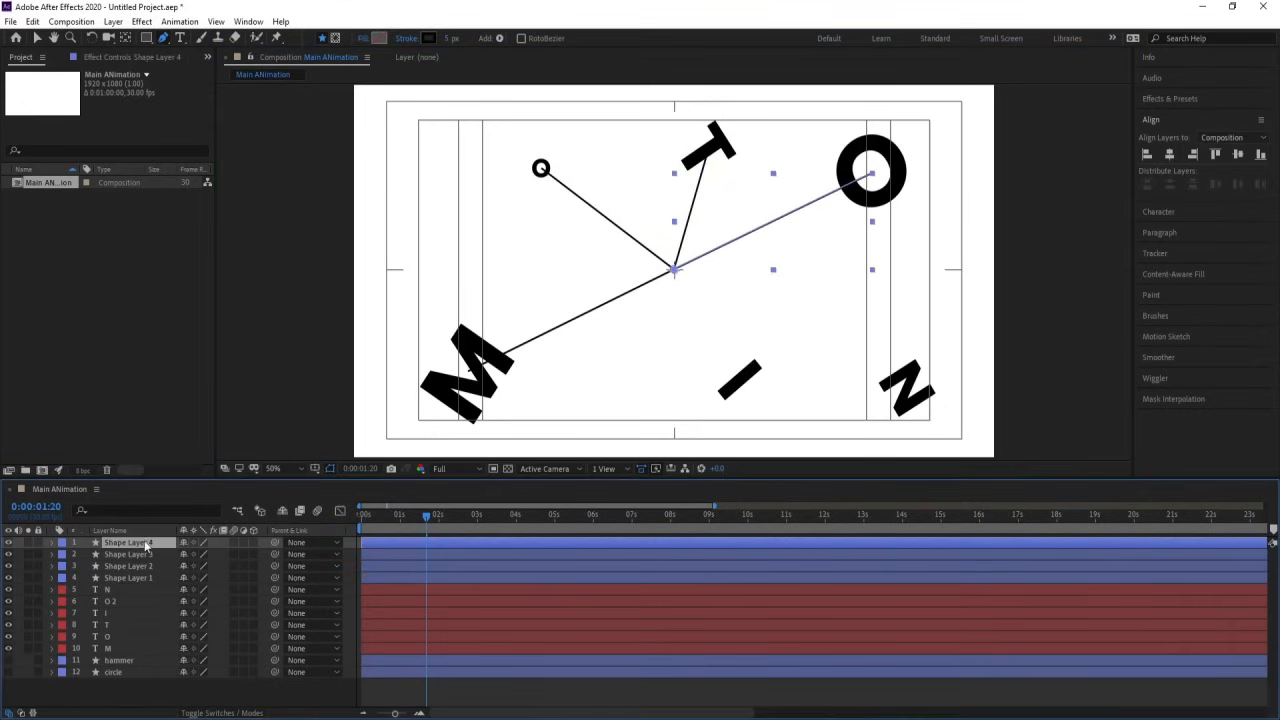
pyautogui.moveTo(874, 176); pyautogui.dragTo(906, 388)
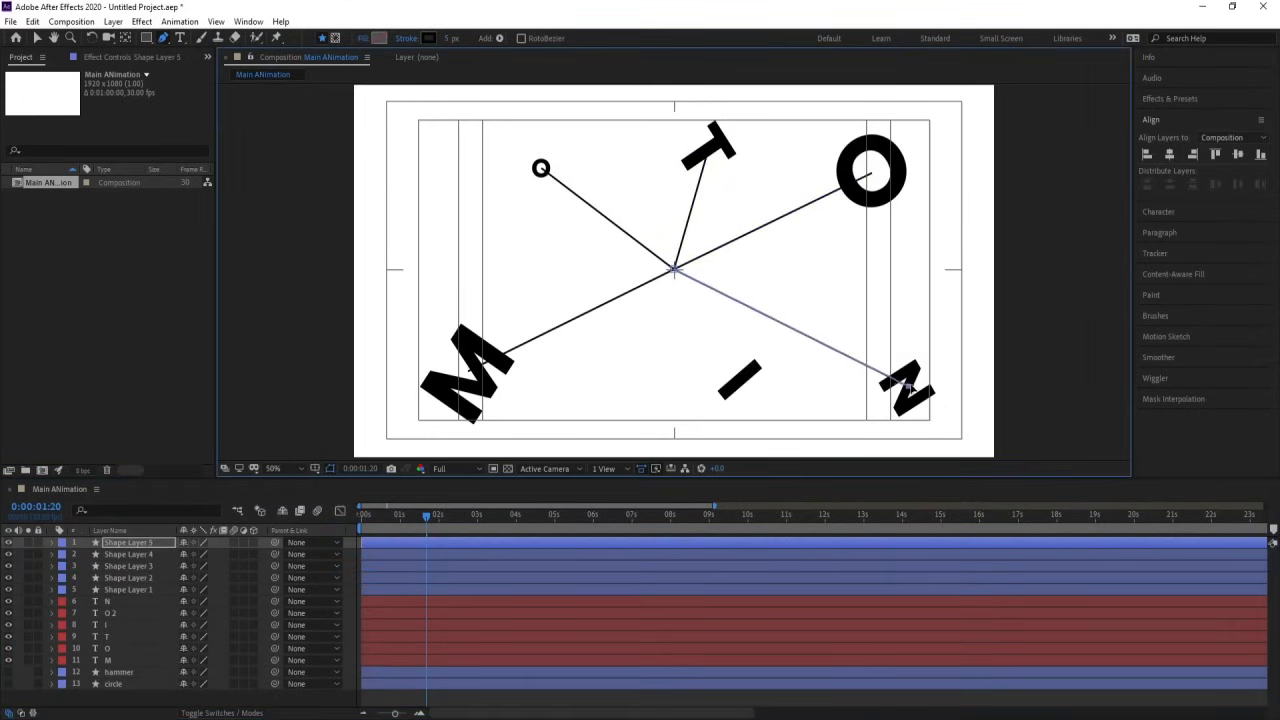
# Duplicate the newest line layer and move the copy's outer end onto the letter I
pyautogui.click(148, 544)
pyautogui.hotkey('ctrl', 'd')
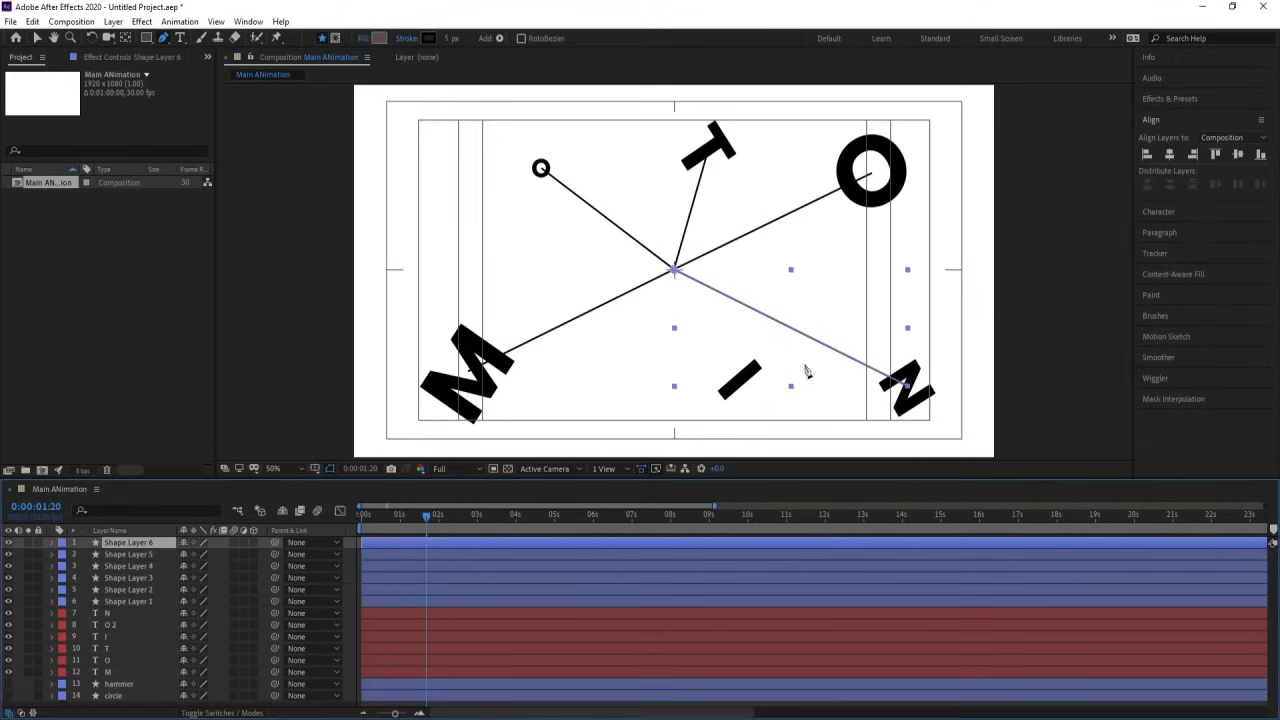
pyautogui.moveTo(905, 385); pyautogui.dragTo(736, 381)
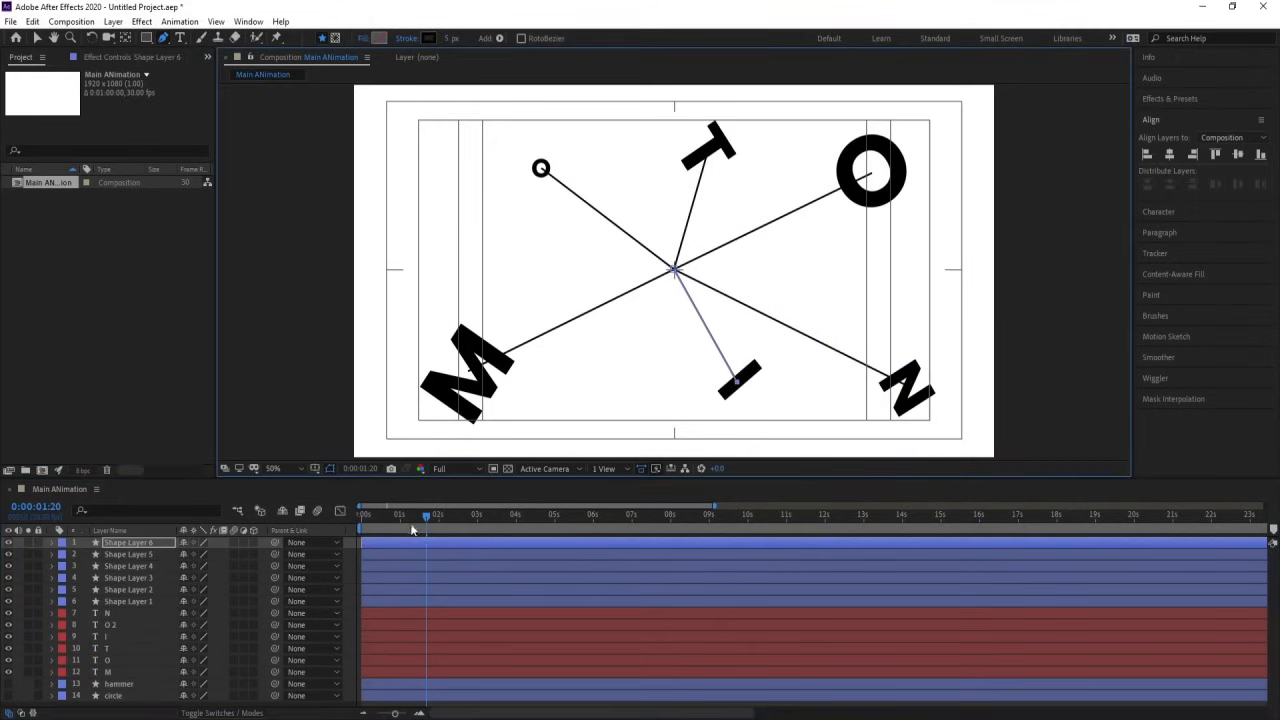
# Add Trim Paths to the M line's layer and keyframe its End at 0% at 0:00:00:00
pyautogui.press('Home')
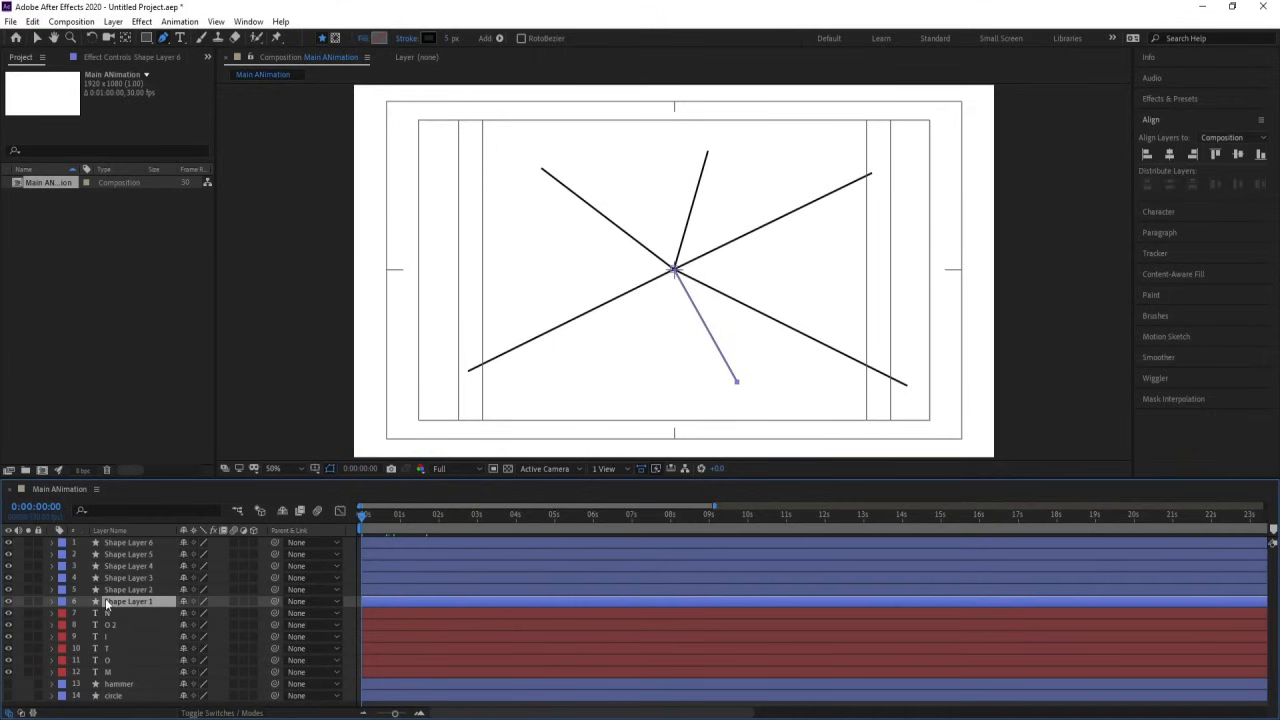
pyautogui.click(110, 602)
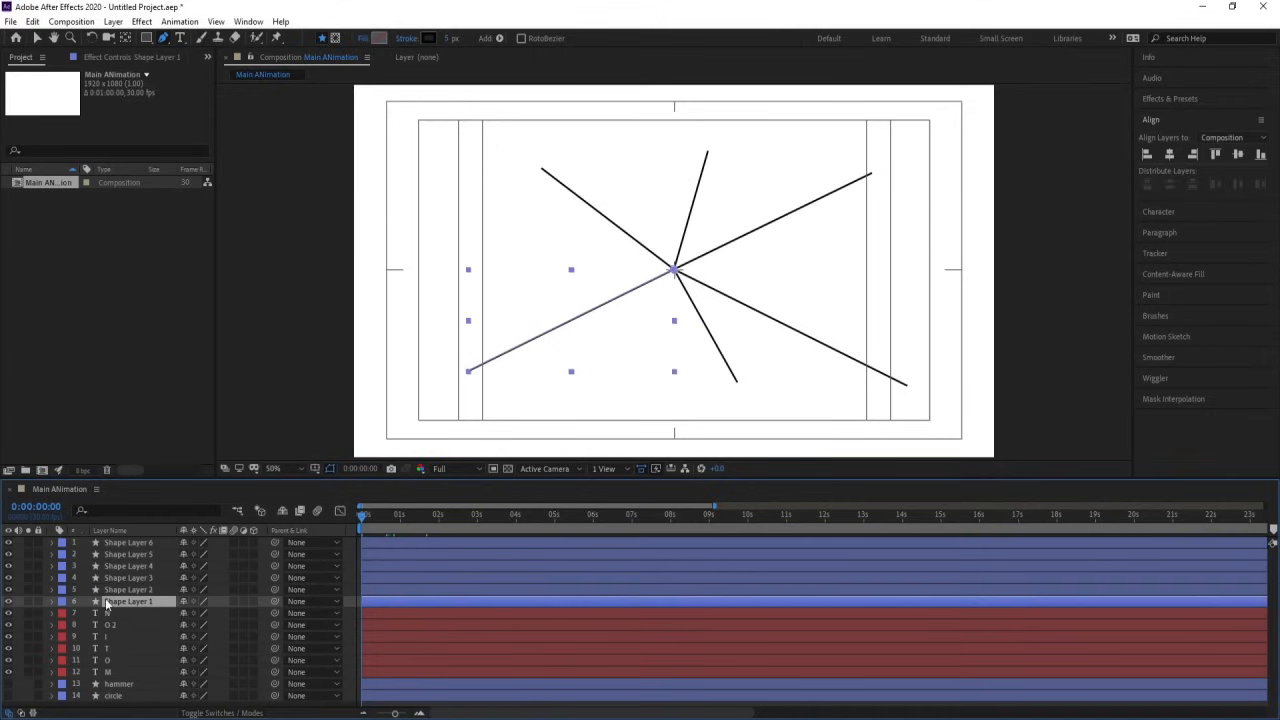
pyautogui.click(53, 601)
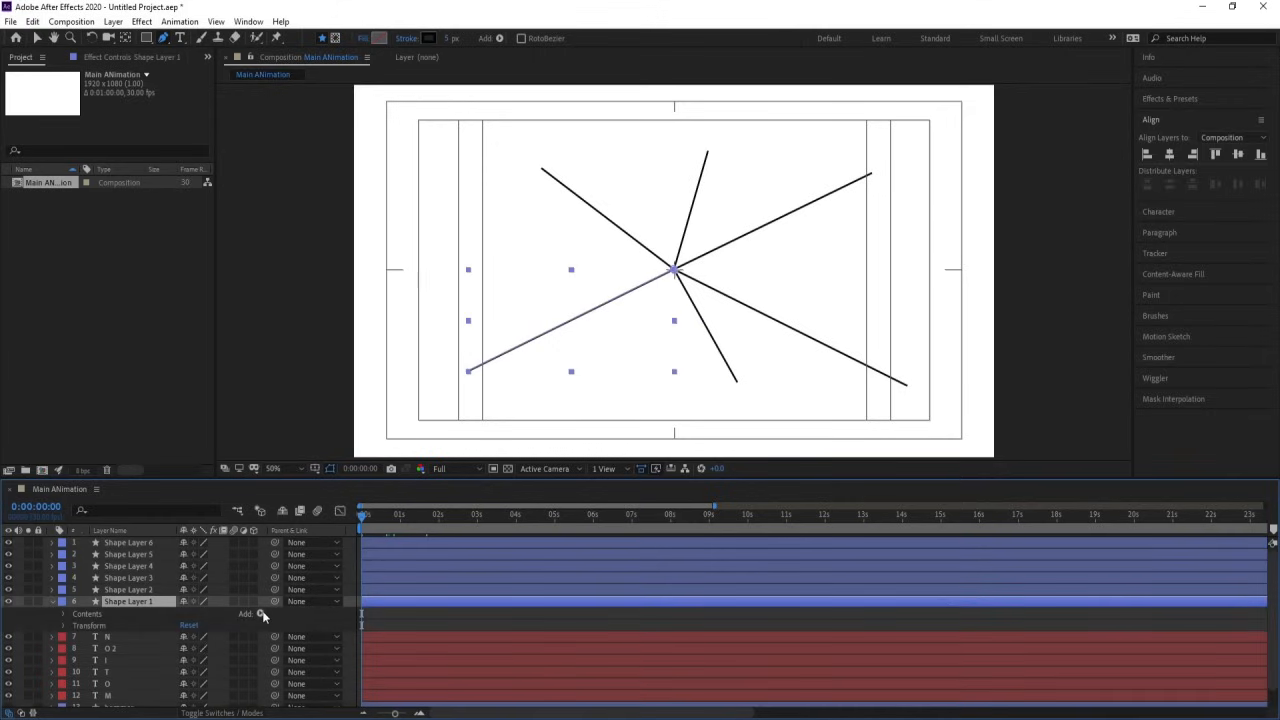
pyautogui.click(262, 615)
pyautogui.click(290, 537)
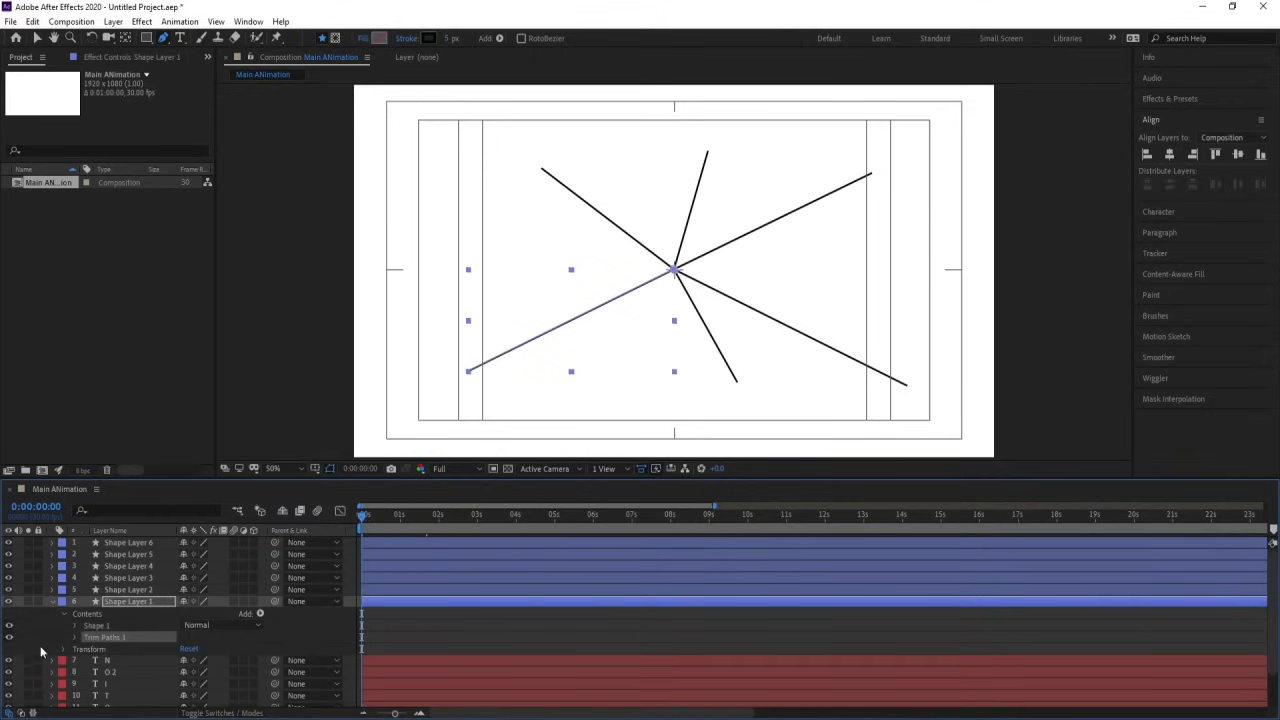
pyautogui.click(74, 637)
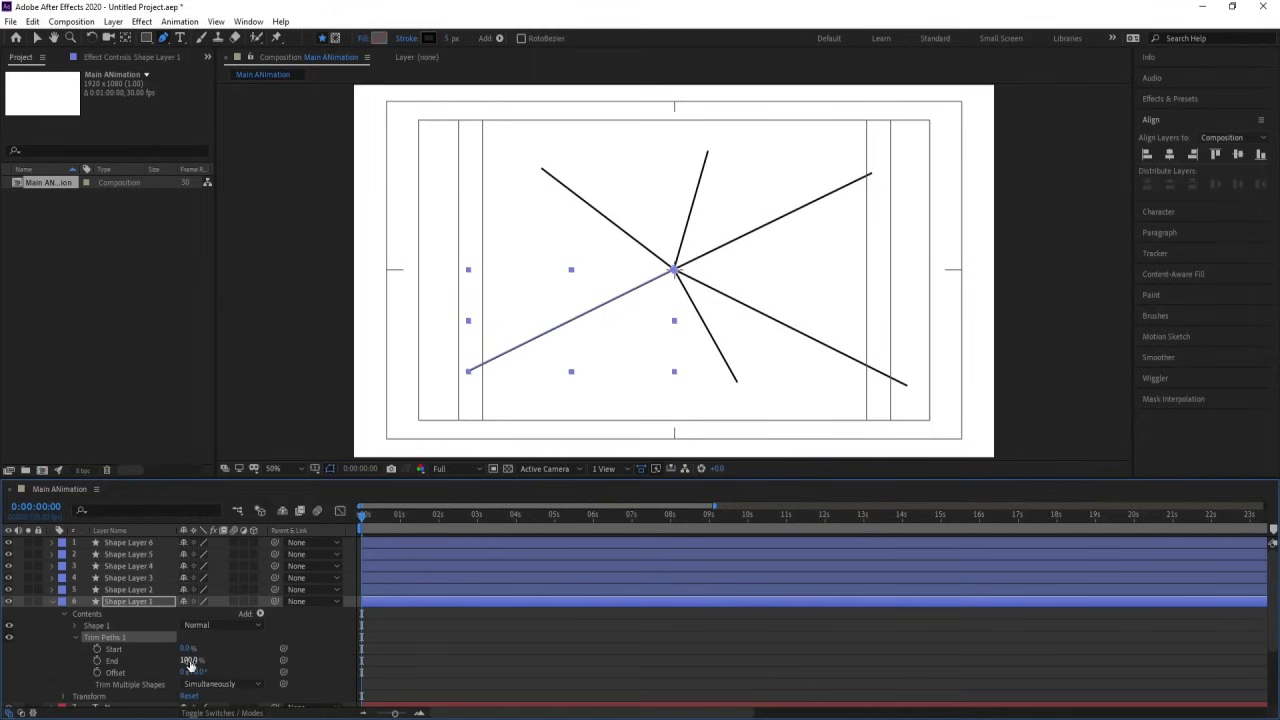
pyautogui.moveTo(189, 664); pyautogui.dragTo(70, 667)
pyautogui.click(97, 661)
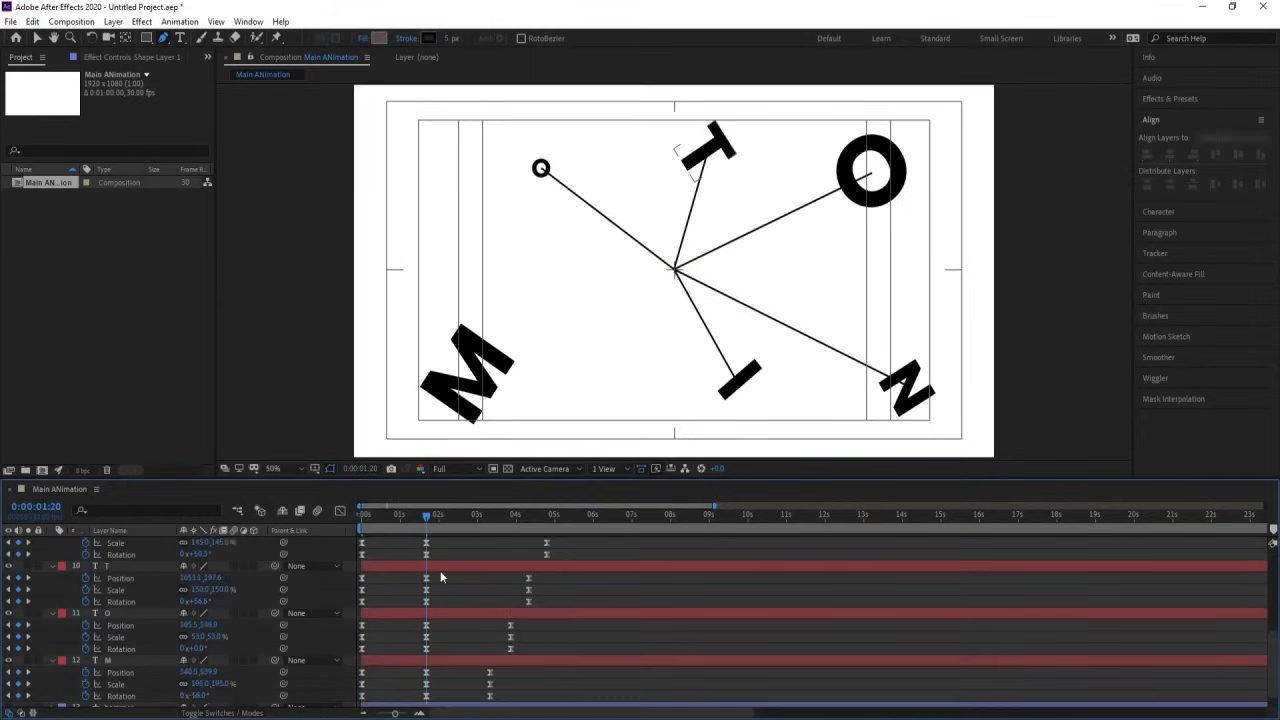
# Keyframe the M line's Trim Paths End at 100% at 0:00:01:20, in line with the letters' scatter keyframes
pyautogui.scroll(5, 440, 570)
pyautogui.click(429, 579)
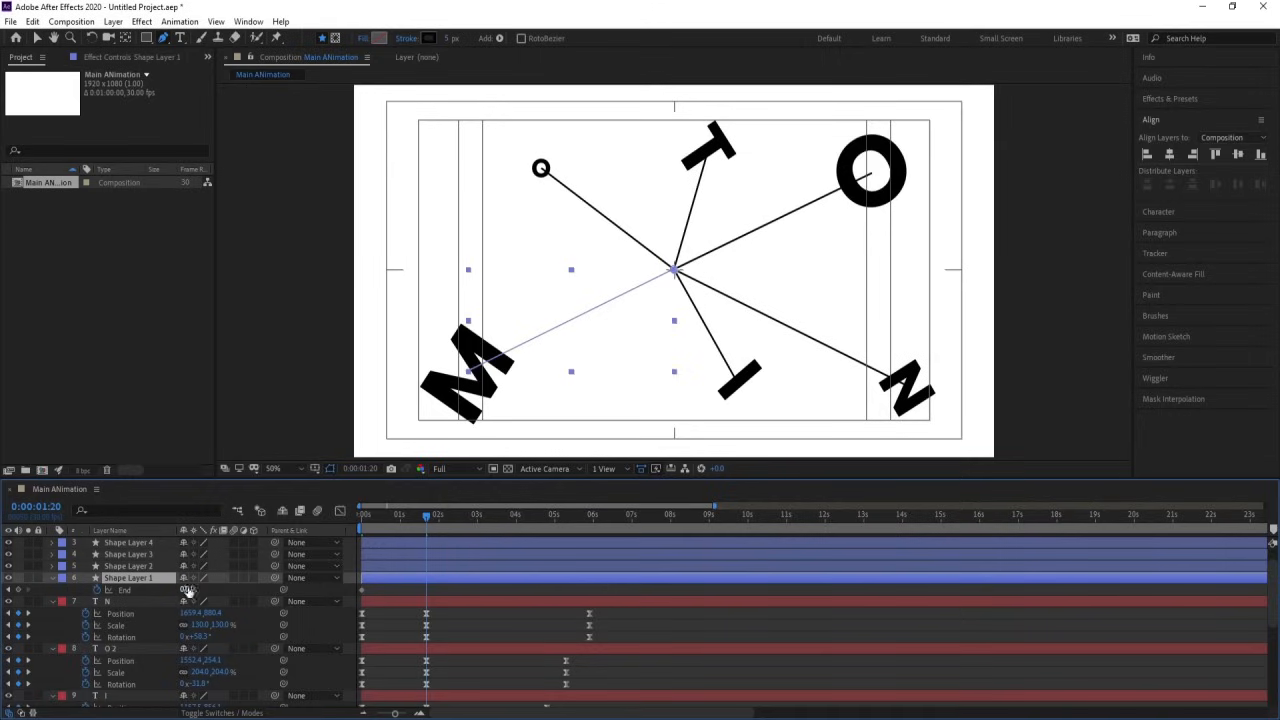
pyautogui.moveTo(187, 590); pyautogui.dragTo(262, 590)
pyautogui.click(52, 579)
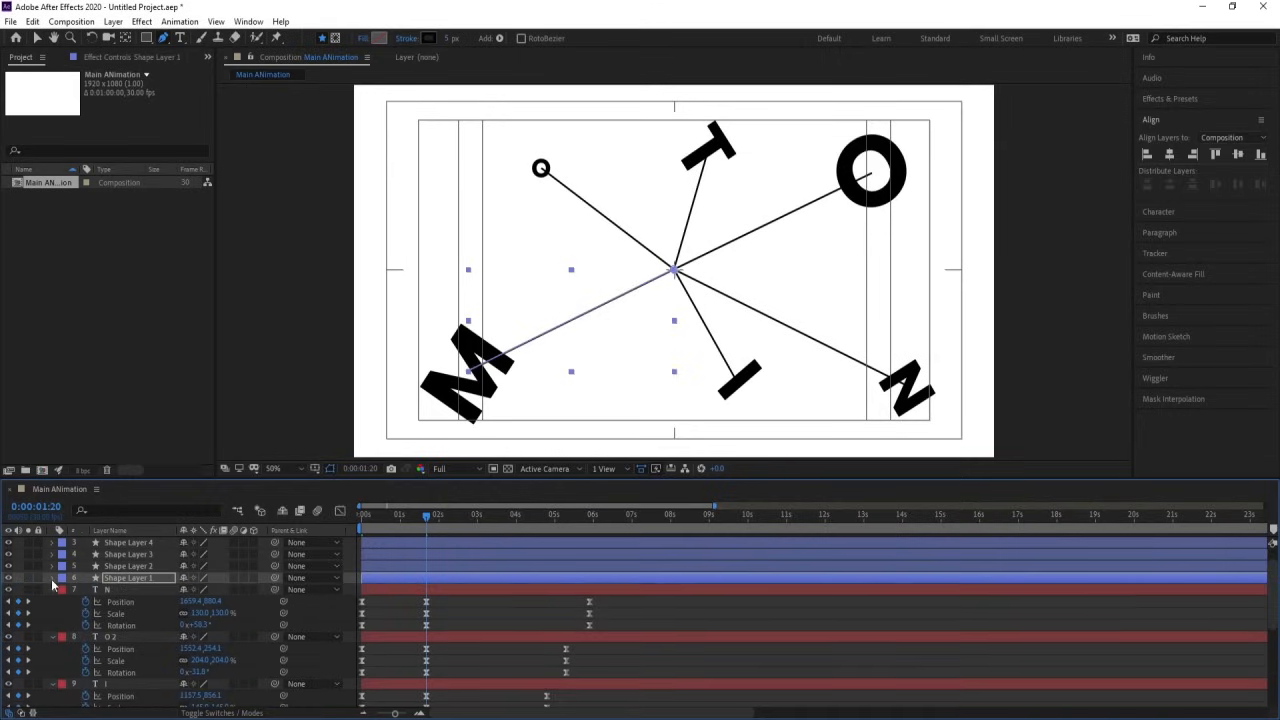
# Keyframe the M line's Trim Paths Start at 100% at 0:00:01:20 and 0% at 0:00:00:00
pyautogui.click(52, 579)
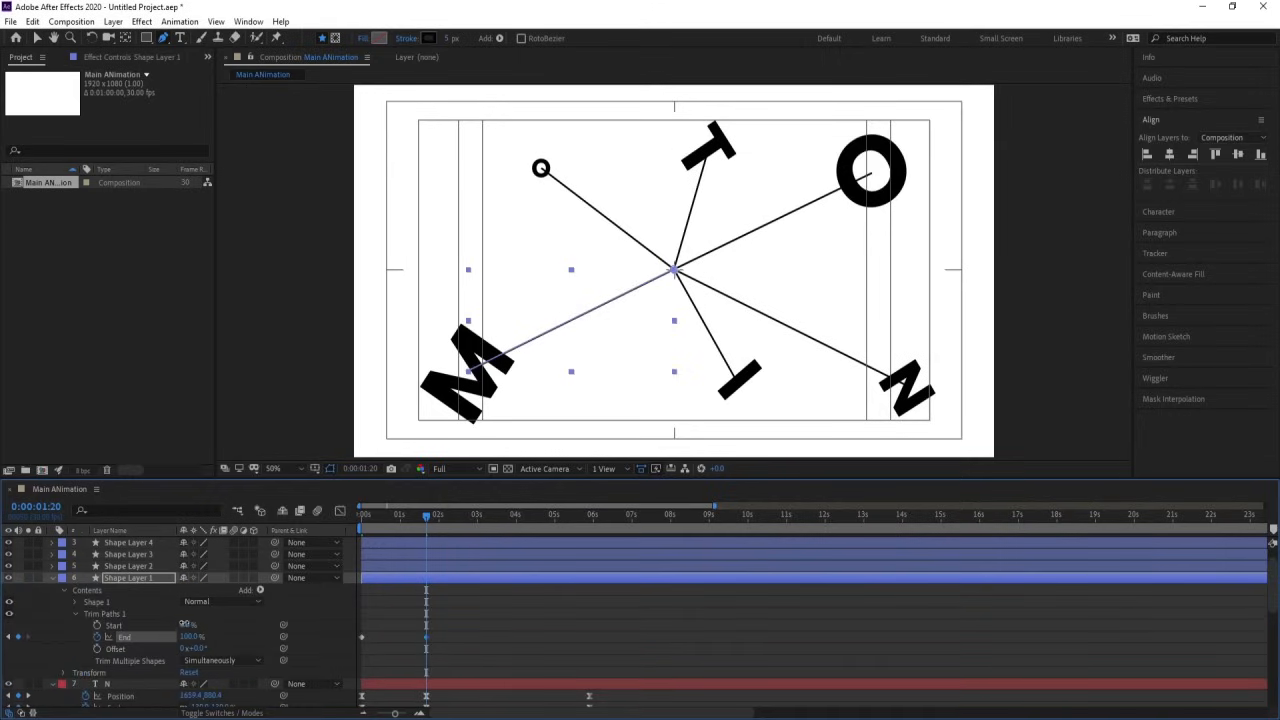
pyautogui.moveTo(184, 624); pyautogui.dragTo(310, 636)
pyautogui.click(97, 625)
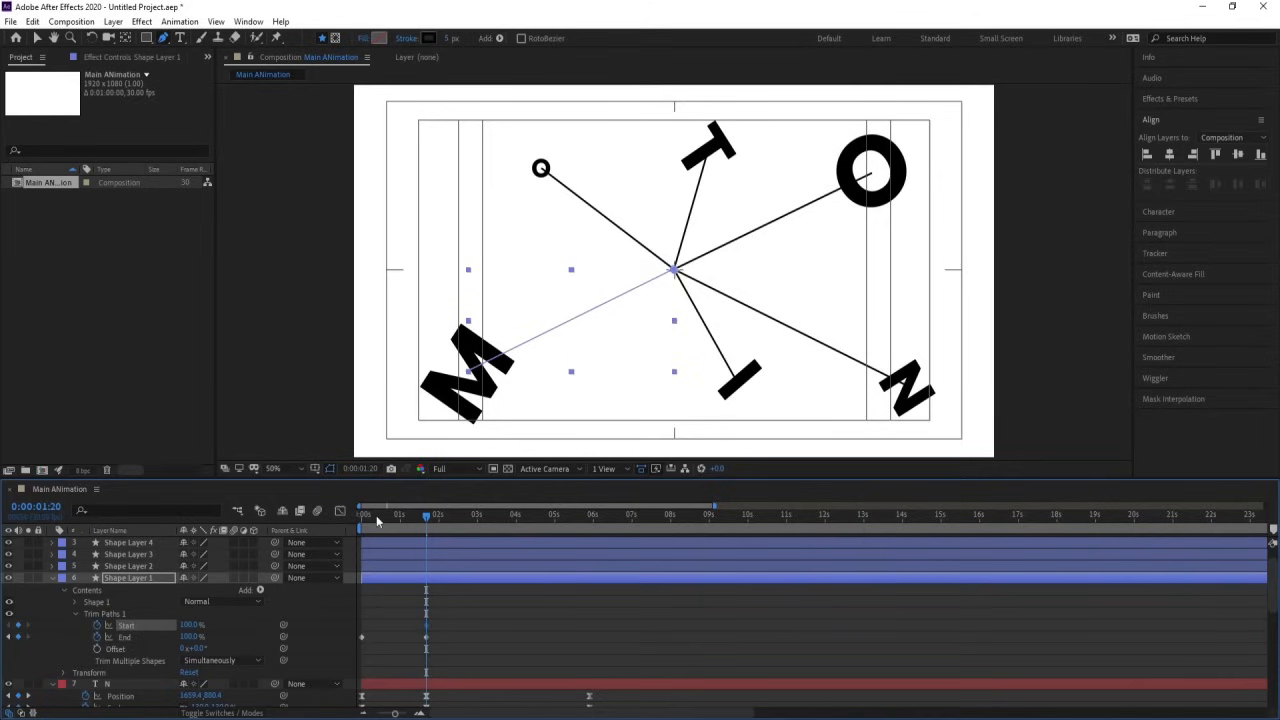
pyautogui.moveTo(376, 515); pyautogui.dragTo(167, 519)
pyautogui.click(187, 626)
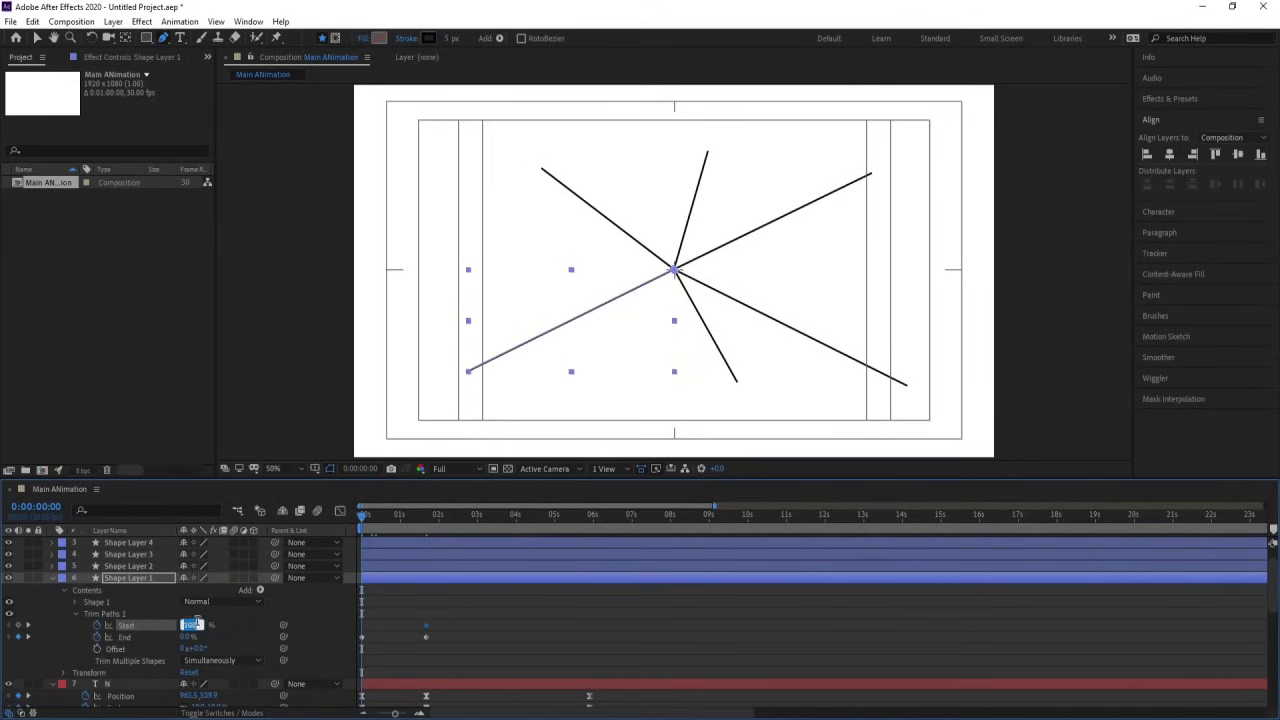
pyautogui.write('0')
# Shift the M line's Start keyframes about 7 frames later and apply Easy Ease to all its trim keyframes
pyautogui.click(325, 614)
pyautogui.press('=')
pyautogui.moveTo(516, 628); pyautogui.dragTo(390, 628)
pyautogui.moveTo(540, 606); pyautogui.dragTo(351, 645)
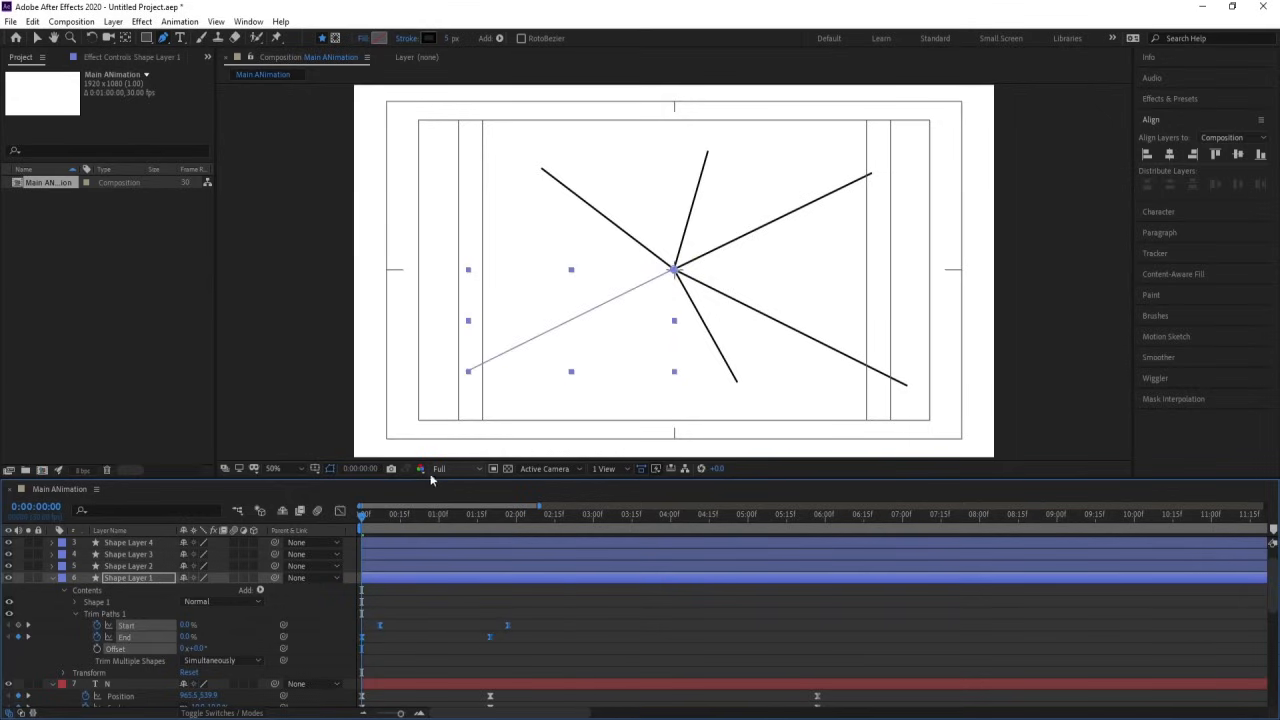
# Reshape the M line's Start and End speed curves to peak early and ease out slowly, and preview the motion
pyautogui.press('space')
pyautogui.press('space')
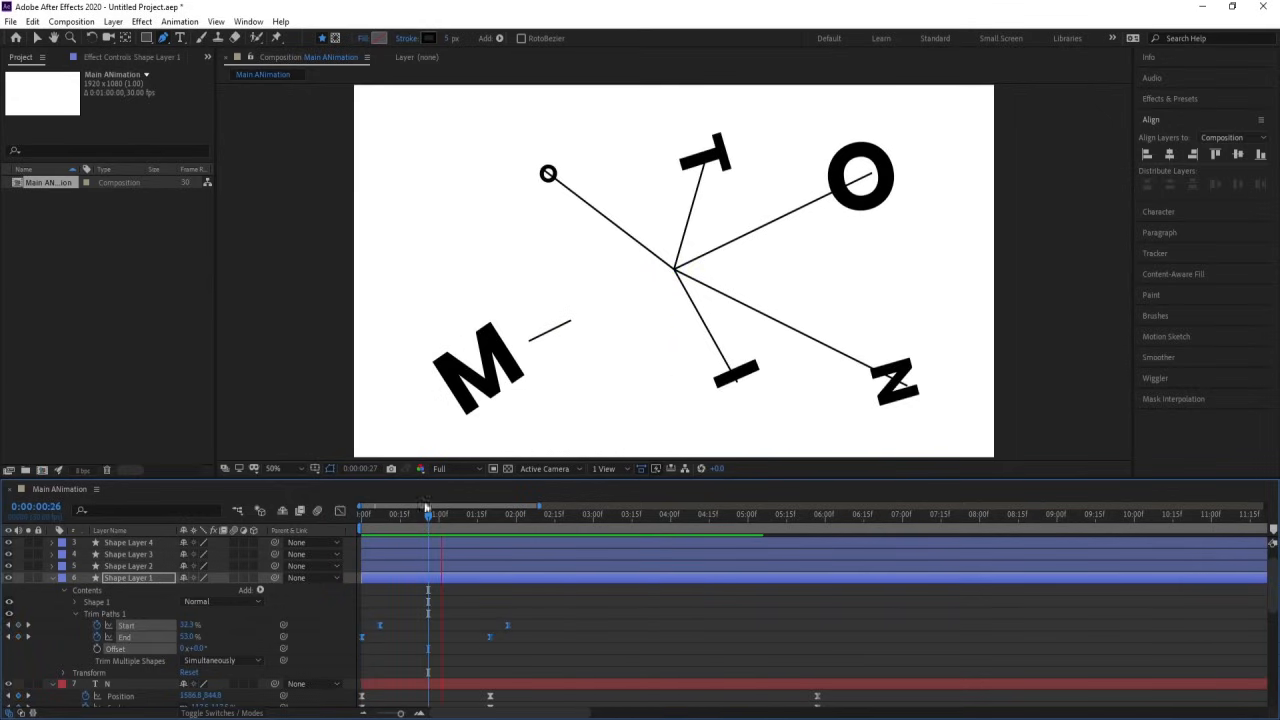
pyautogui.hotkey('shift', 'F3')
pyautogui.moveTo(571, 613); pyautogui.dragTo(384, 672)
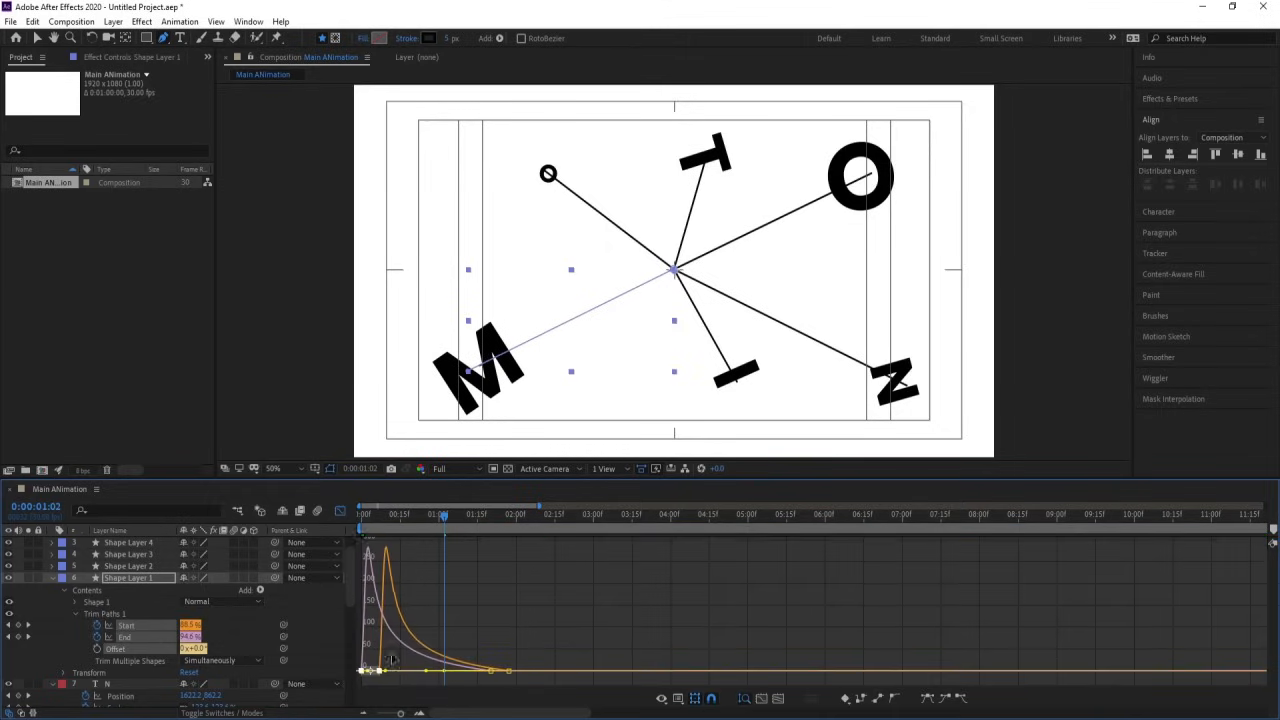
pyautogui.moveTo(375, 515); pyautogui.dragTo(297, 511)
pyautogui.press('space')
pyautogui.press('Num_Lock')
pyautogui.press('-')
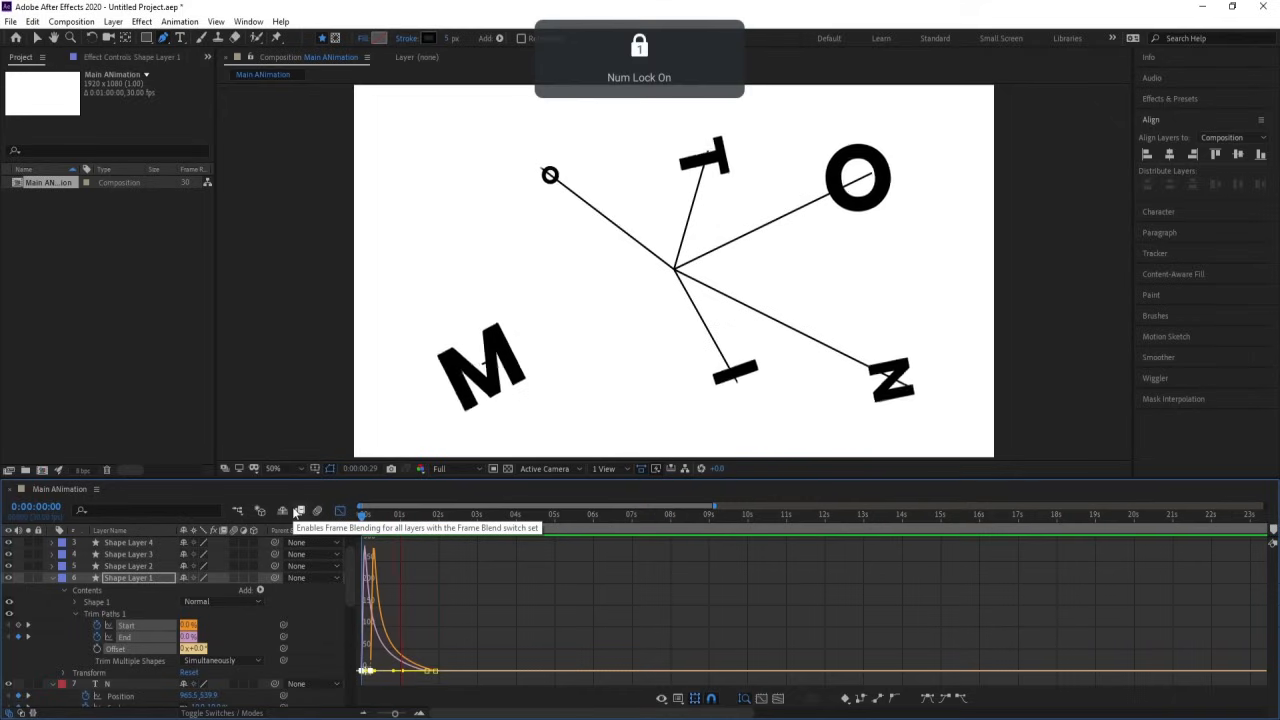
pyautogui.press('space')
pyautogui.click(339, 511)
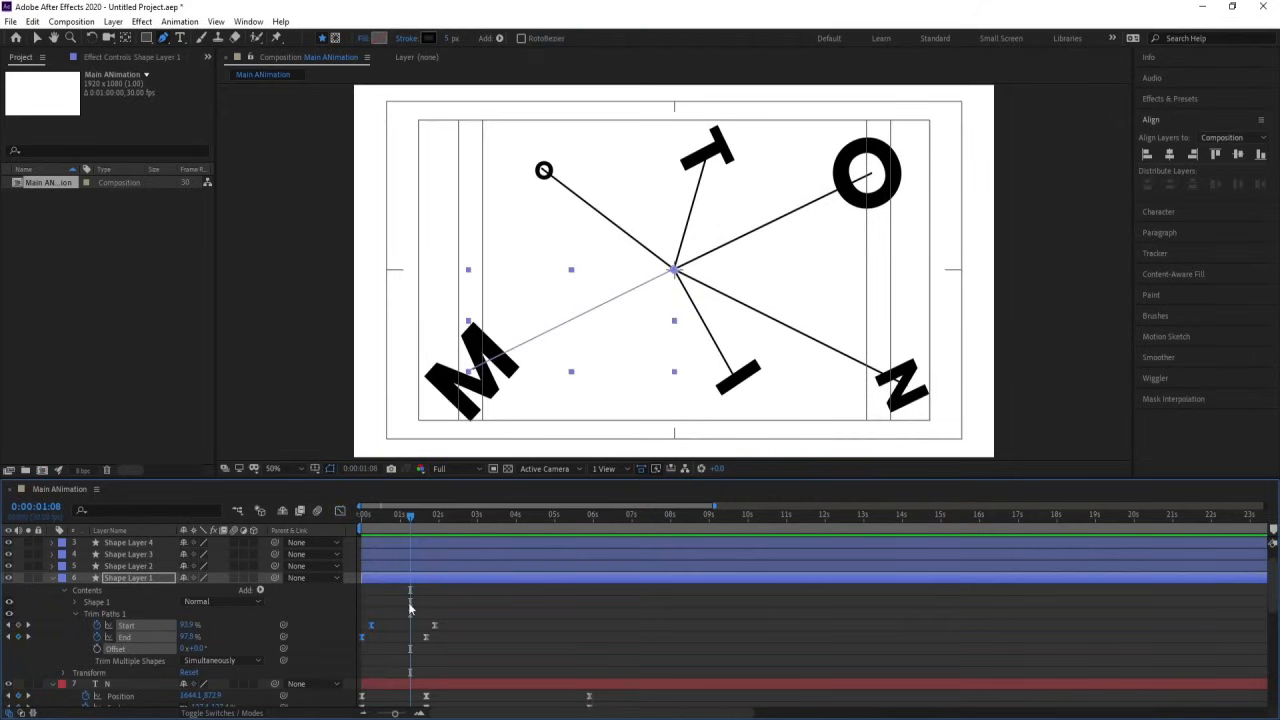
# Try starting the M line's layer about four frames later and preview it
pyautogui.press('=')
pyautogui.moveTo(368, 514); pyautogui.dragTo(350, 513)
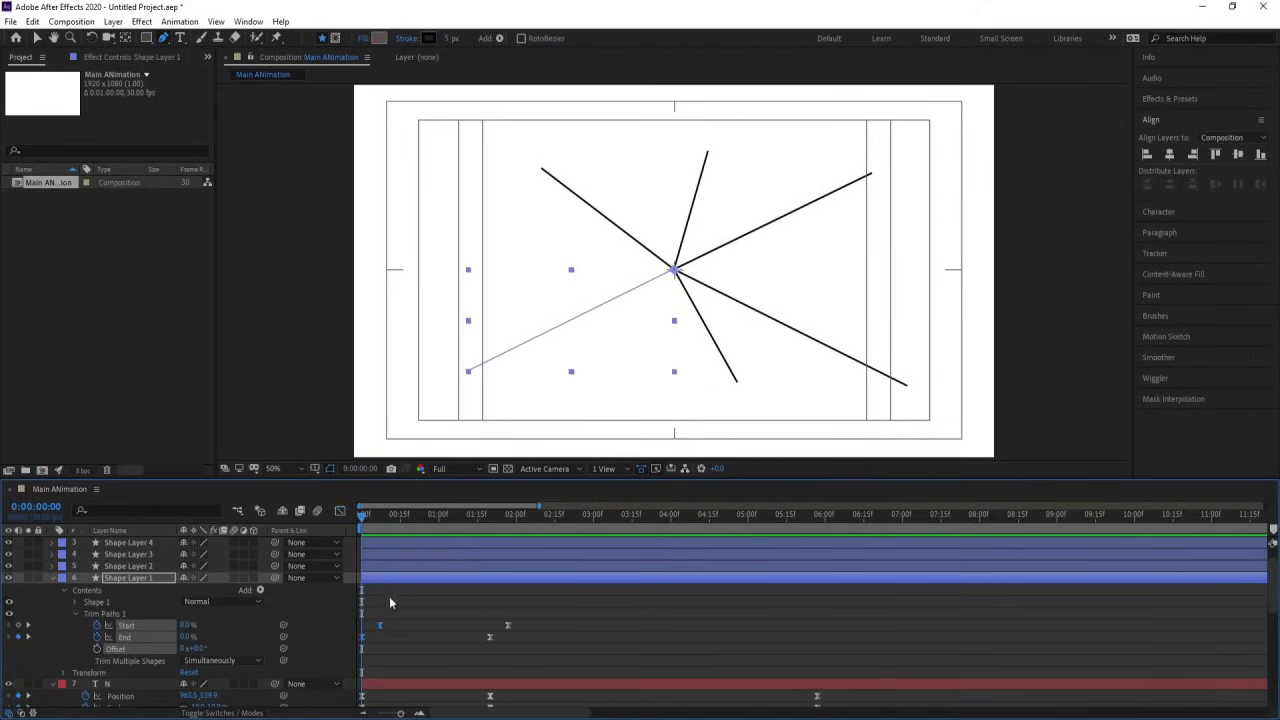
pyautogui.moveTo(376, 584); pyautogui.dragTo(387, 583)
pyautogui.press('space')
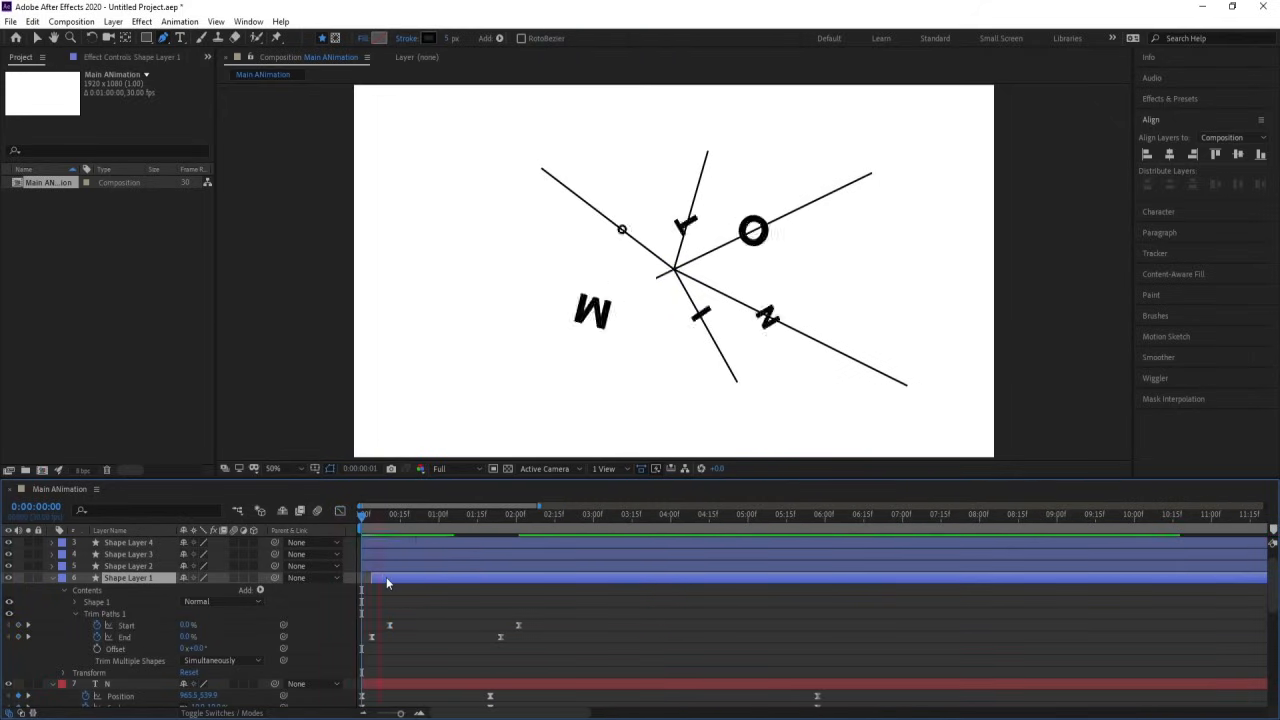
pyautogui.press('space')
# Copy the M line's Trim Paths animation to the other five line layers and start those layers at frame 4
pyautogui.click(371, 518)
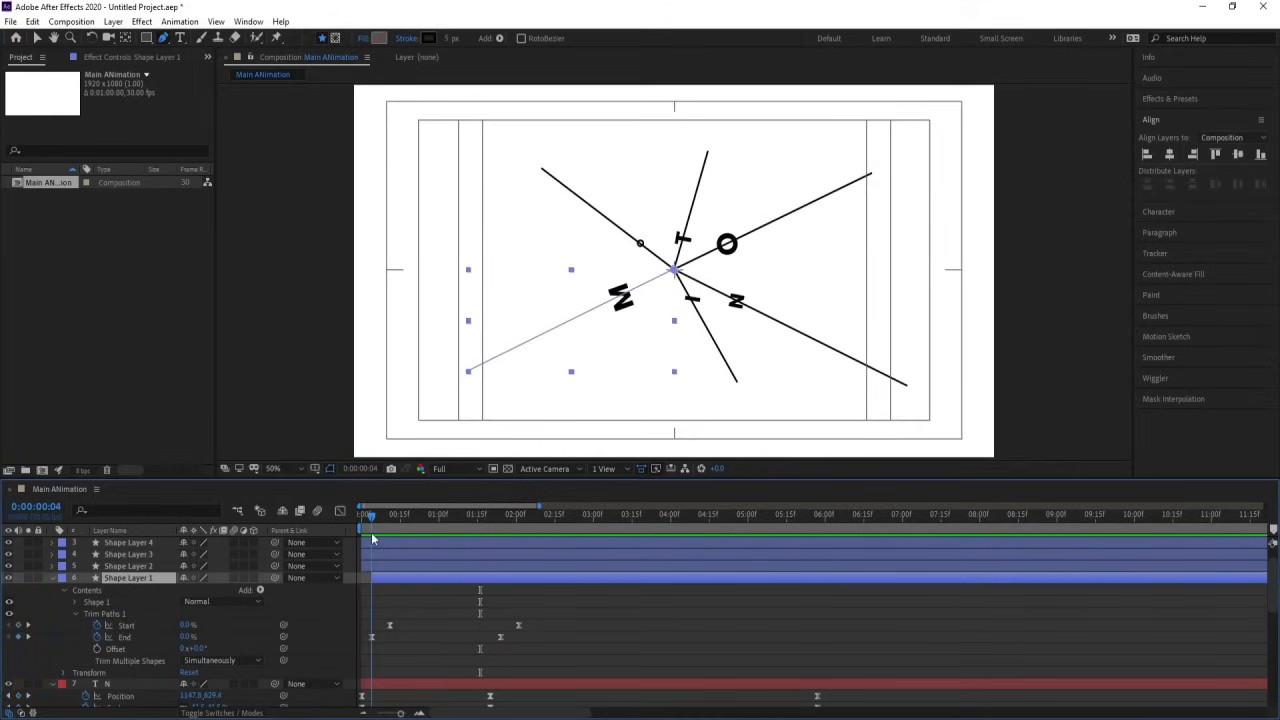
pyautogui.click(105, 614)
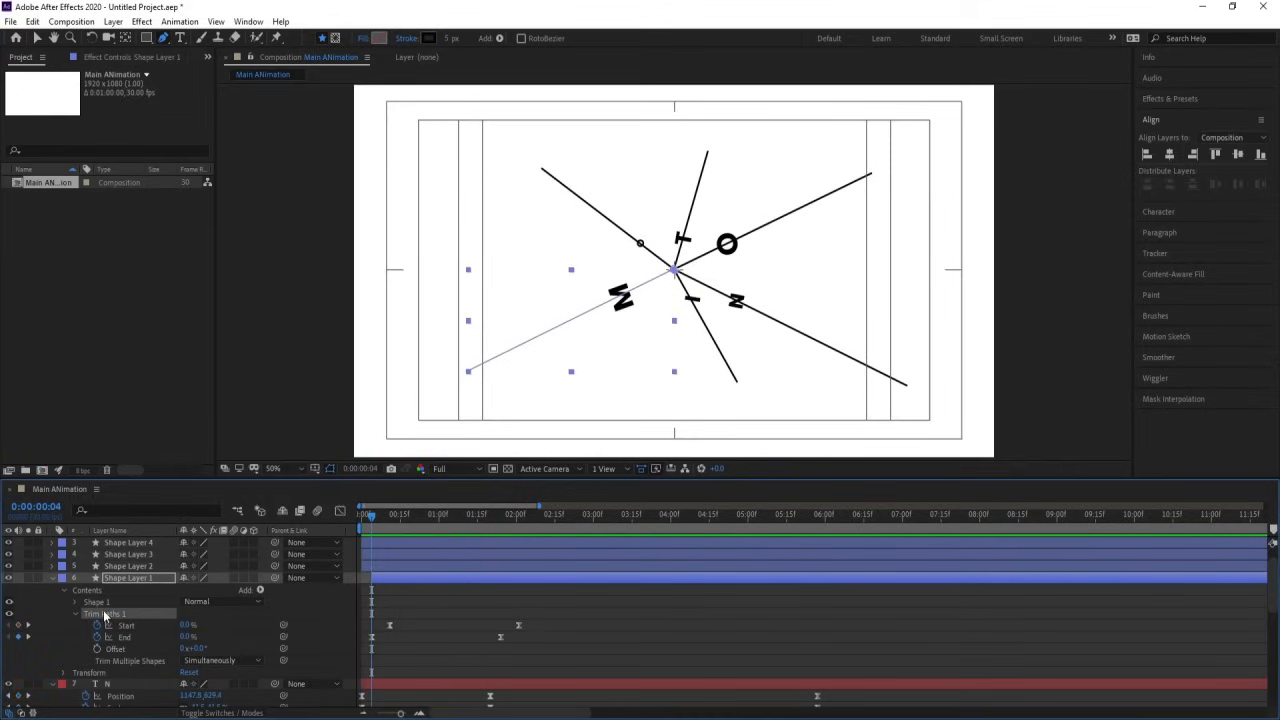
pyautogui.click(117, 566)
pyautogui.scroll(2, 117, 567)
pyautogui.keyDown('shift'); pyautogui.click(116, 544); pyautogui.keyUp('shift')
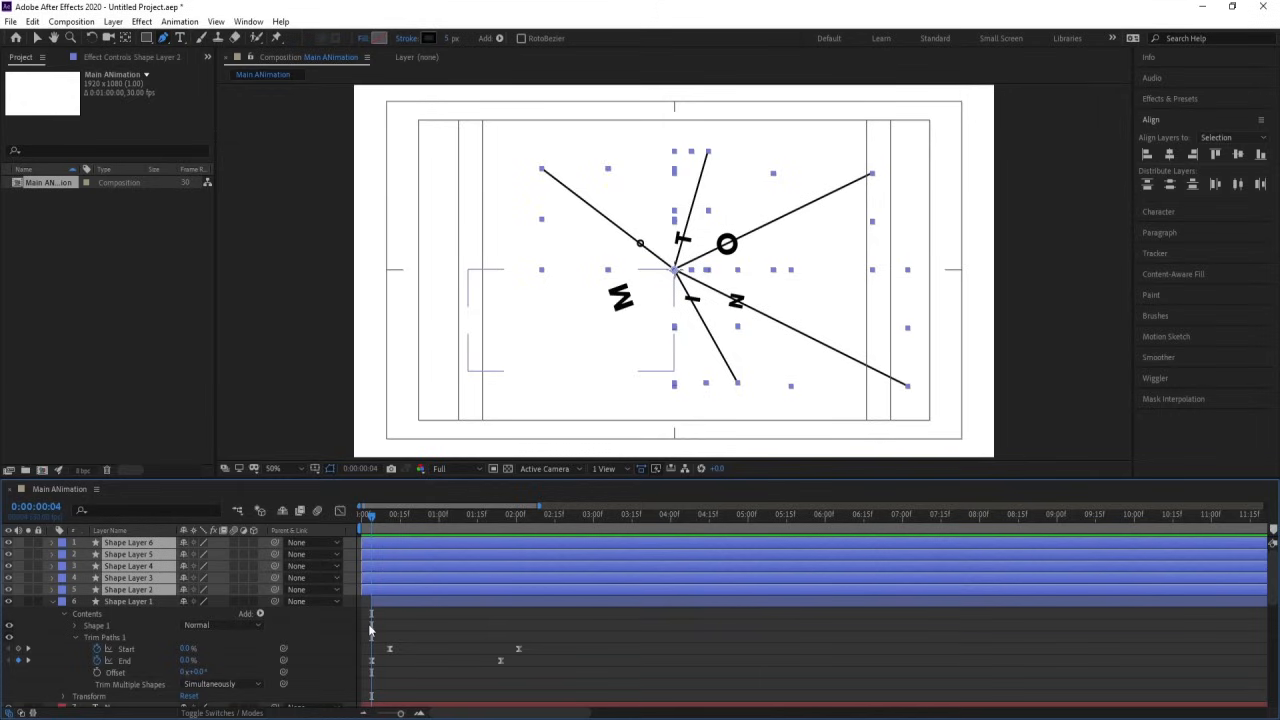
pyautogui.press('[')
# Preview the burst with all six animated lines from the beginning of the composition
pyautogui.press('space')
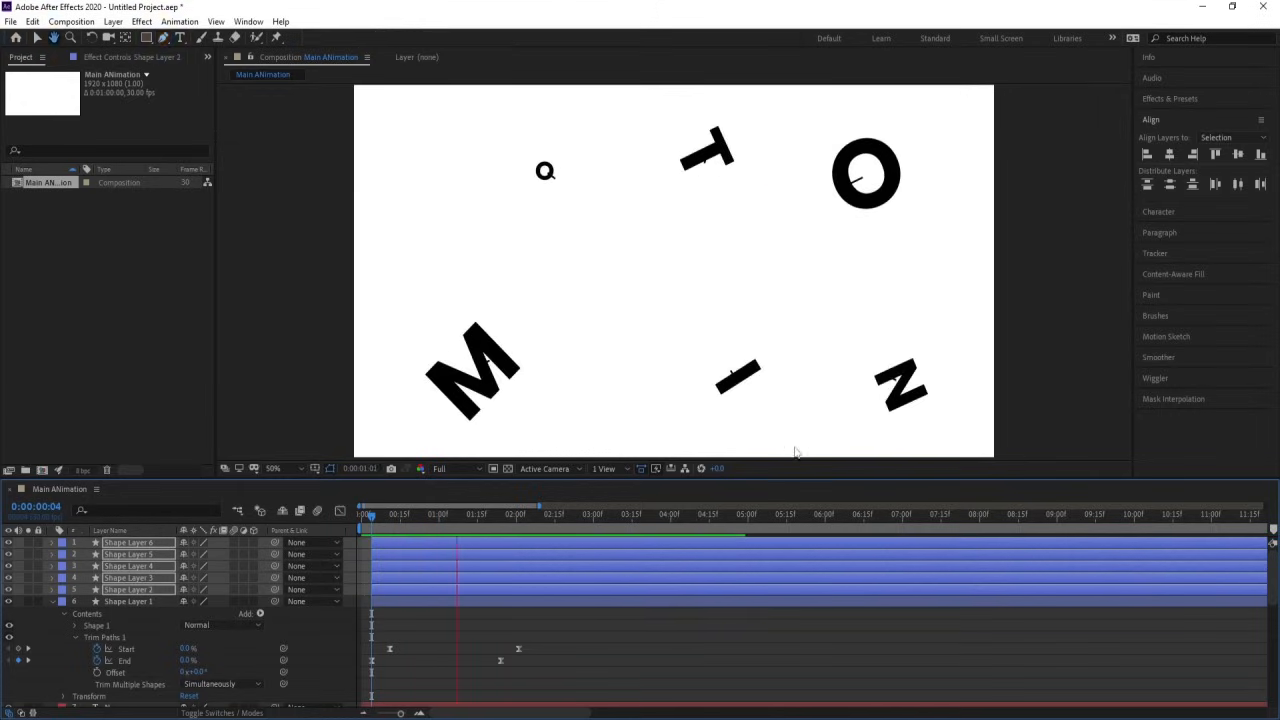
pyautogui.press('space')
pyautogui.press('space')
pyautogui.press('space')
pyautogui.moveTo(402, 518); pyautogui.dragTo(312, 516)
pyautogui.press('space')
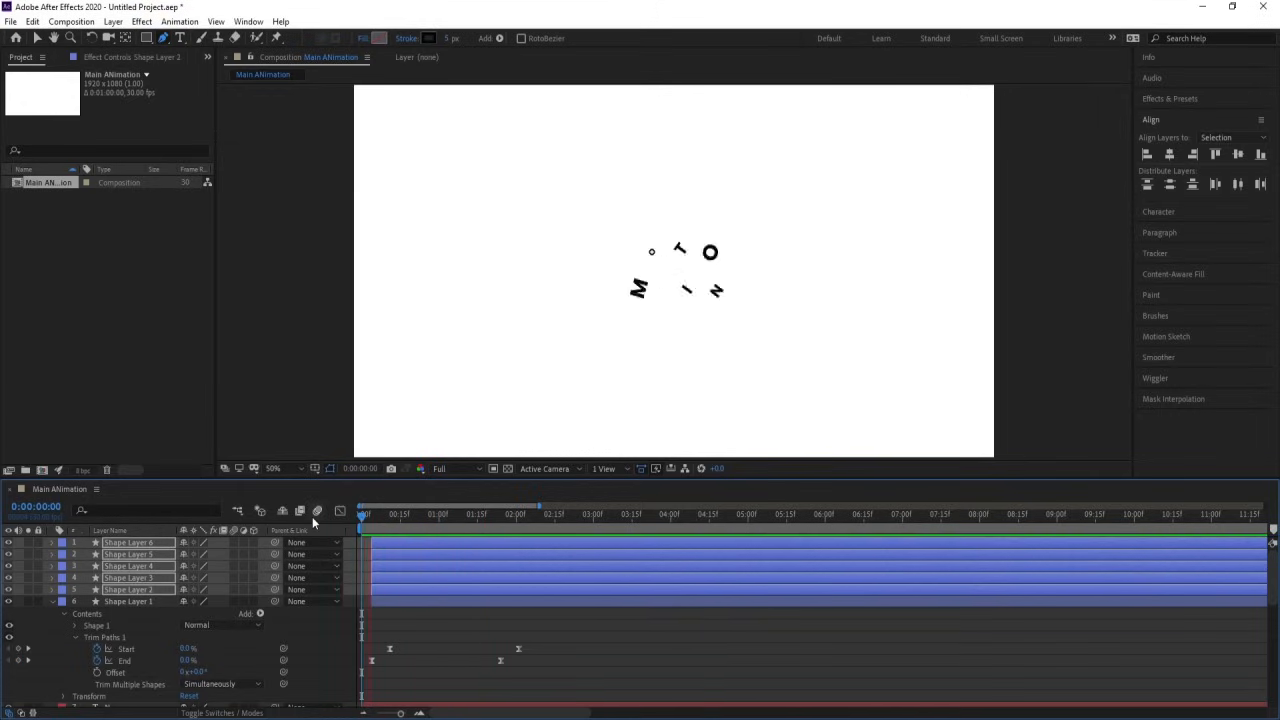
pyautogui.press('space')
pyautogui.press("'")
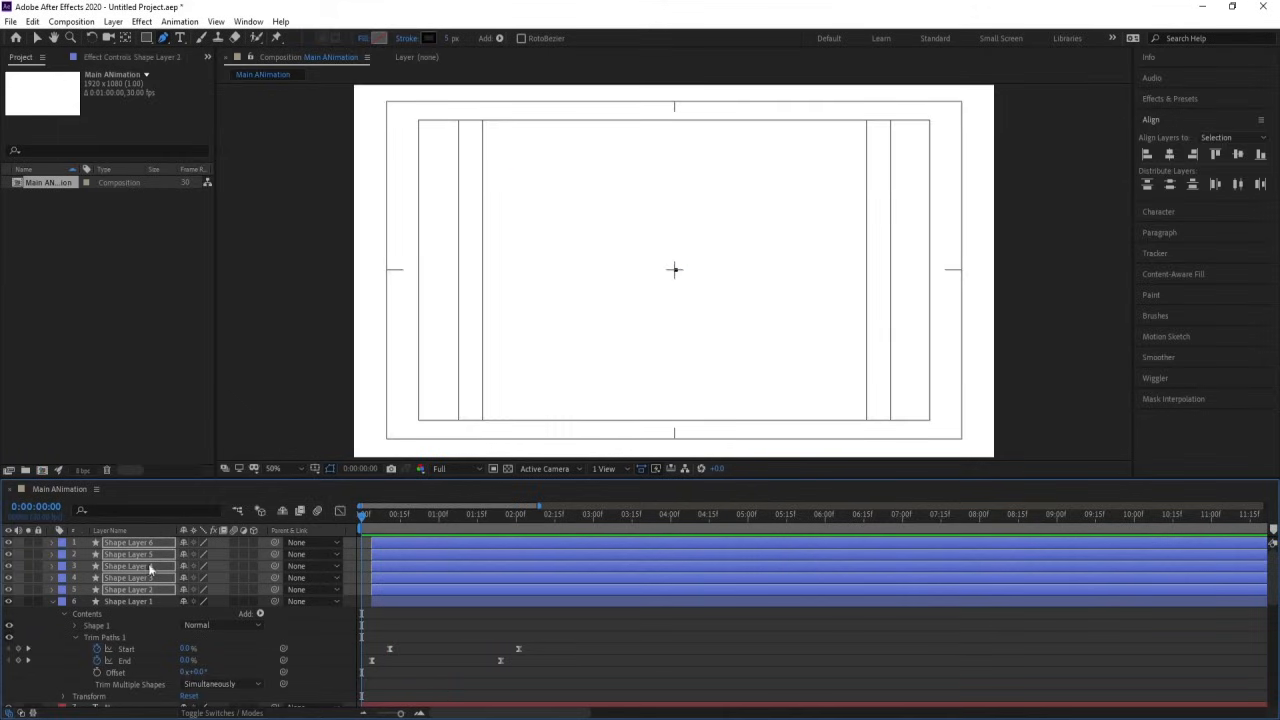
# Move the start of all six line layers to frame 0 and magnify the timeline's opening frames
pyautogui.click(122, 601)
pyautogui.keyDown('shift'); pyautogui.click(121, 542); pyautogui.keyUp('shift')
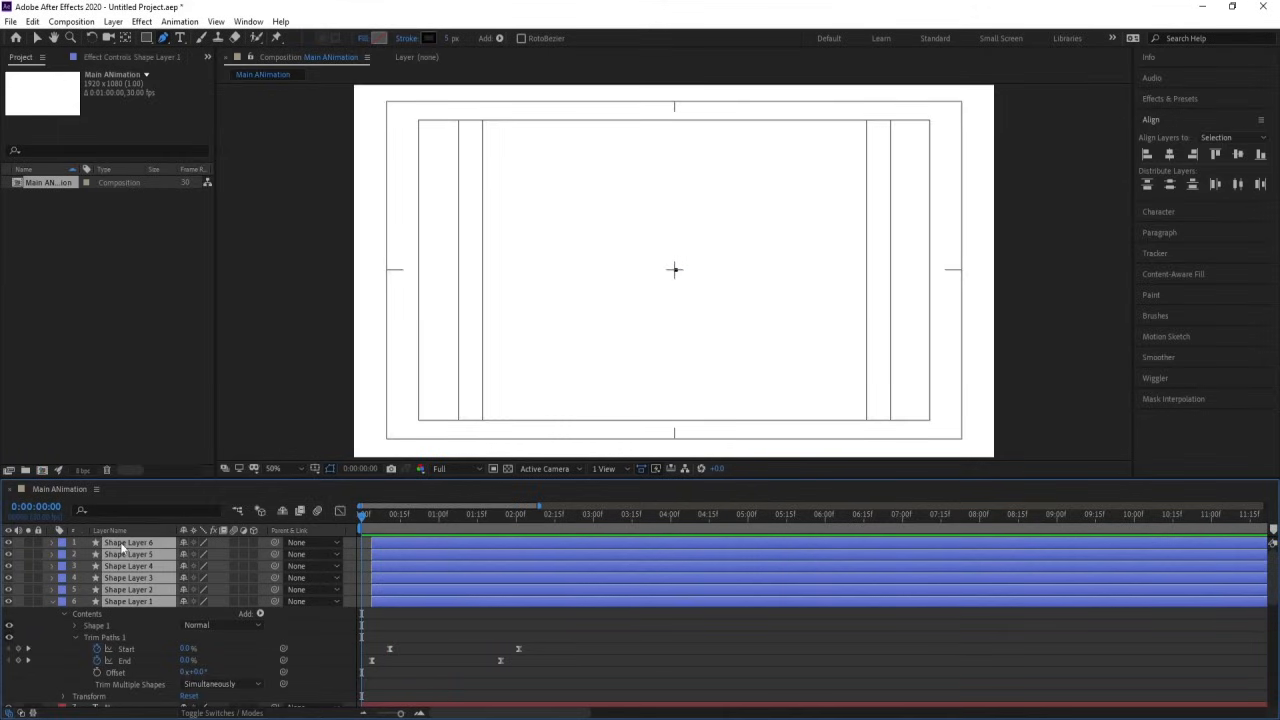
pyautogui.press('[')
pyautogui.press('=')
pyautogui.press('=')
pyautogui.click(402, 630)
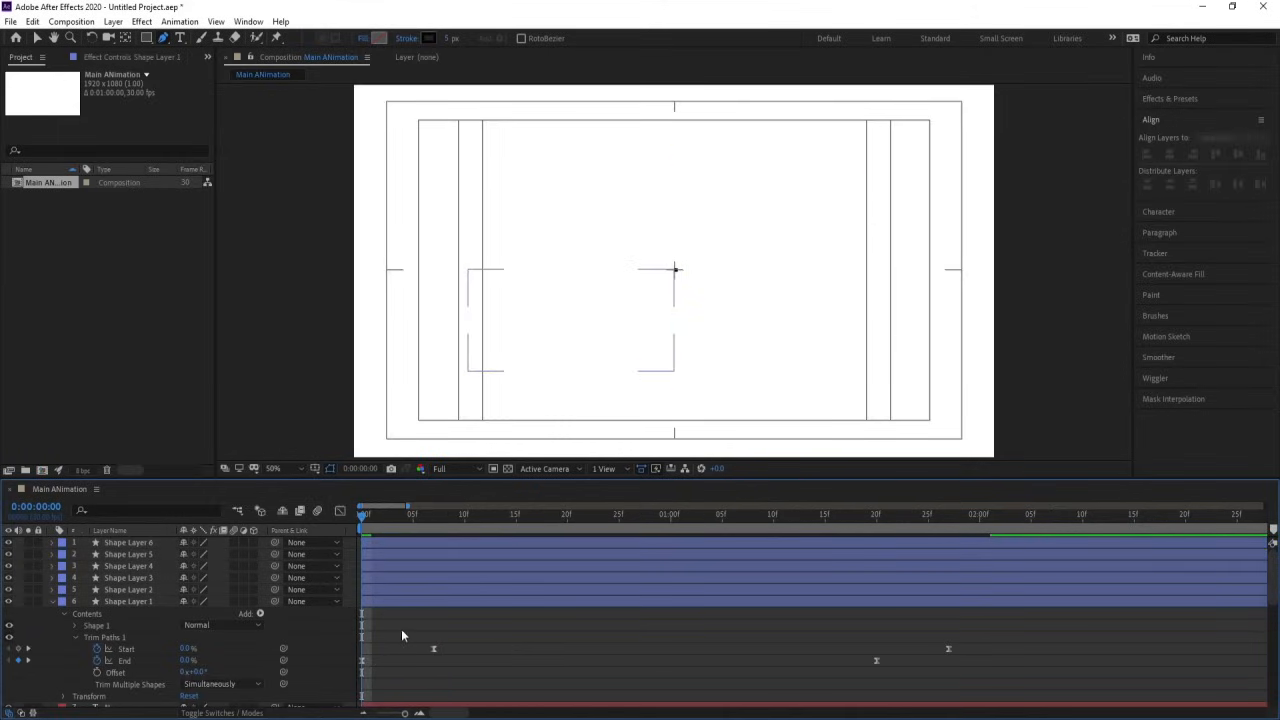
# Stagger the line layers by starting Shape Layer 2 at frame 2 and Shape Layer 3 at frame 4
pyautogui.press('pagedown')
pyautogui.press('pagedown')
pyautogui.click(383, 592)
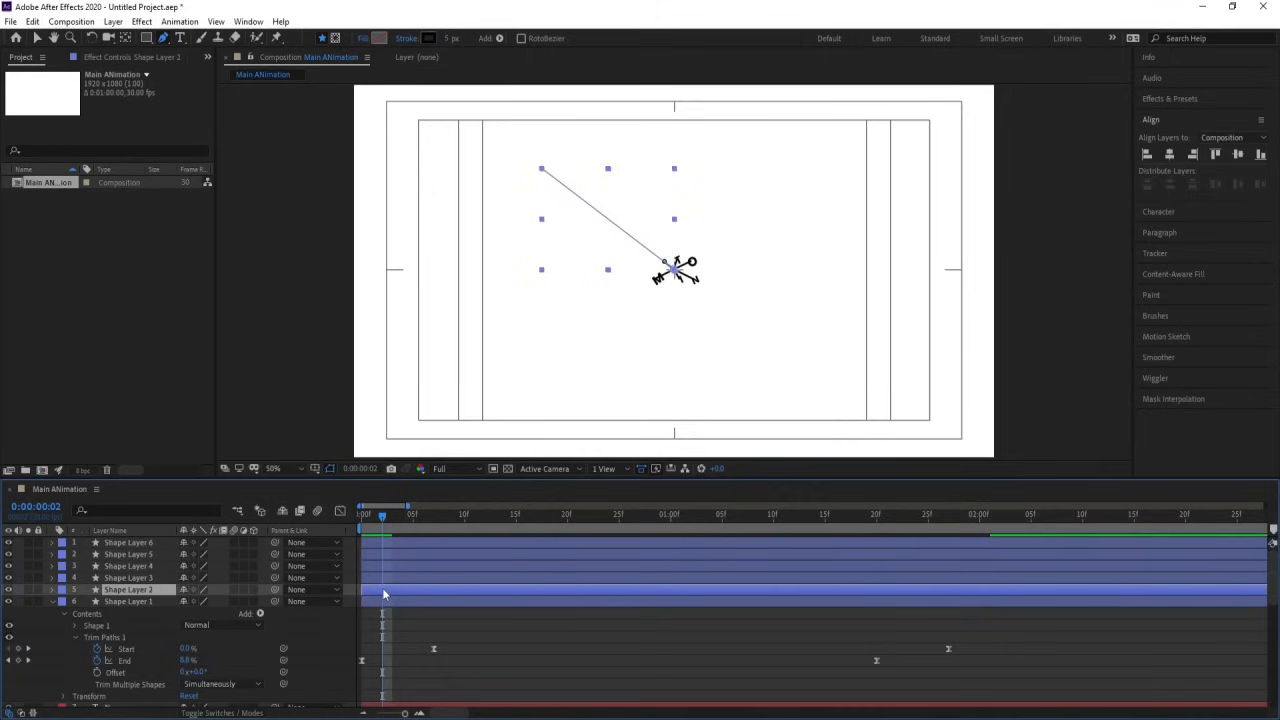
pyautogui.press('[')
pyautogui.press('pagedown')
pyautogui.press('pagedown')
pyautogui.click(405, 578)
pyautogui.press('[')
# Continue the stagger by starting Shape Layer 4 at frame 6 and Shape Layer 5 at frame 8
pyautogui.press('pagedown')
pyautogui.press('pagedown')
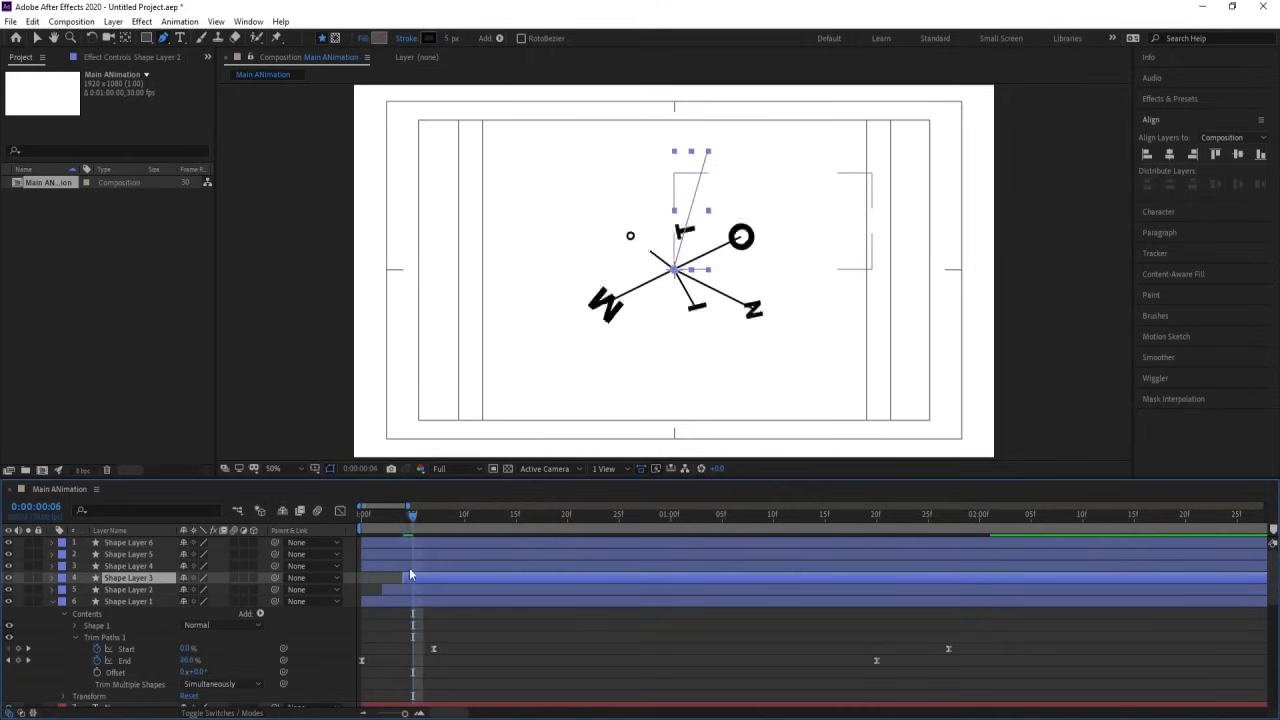
pyautogui.click(409, 567)
pyautogui.press('[')
pyautogui.press('pagedown')
pyautogui.press('pagedown')
pyautogui.click(413, 556)
pyautogui.press('[')
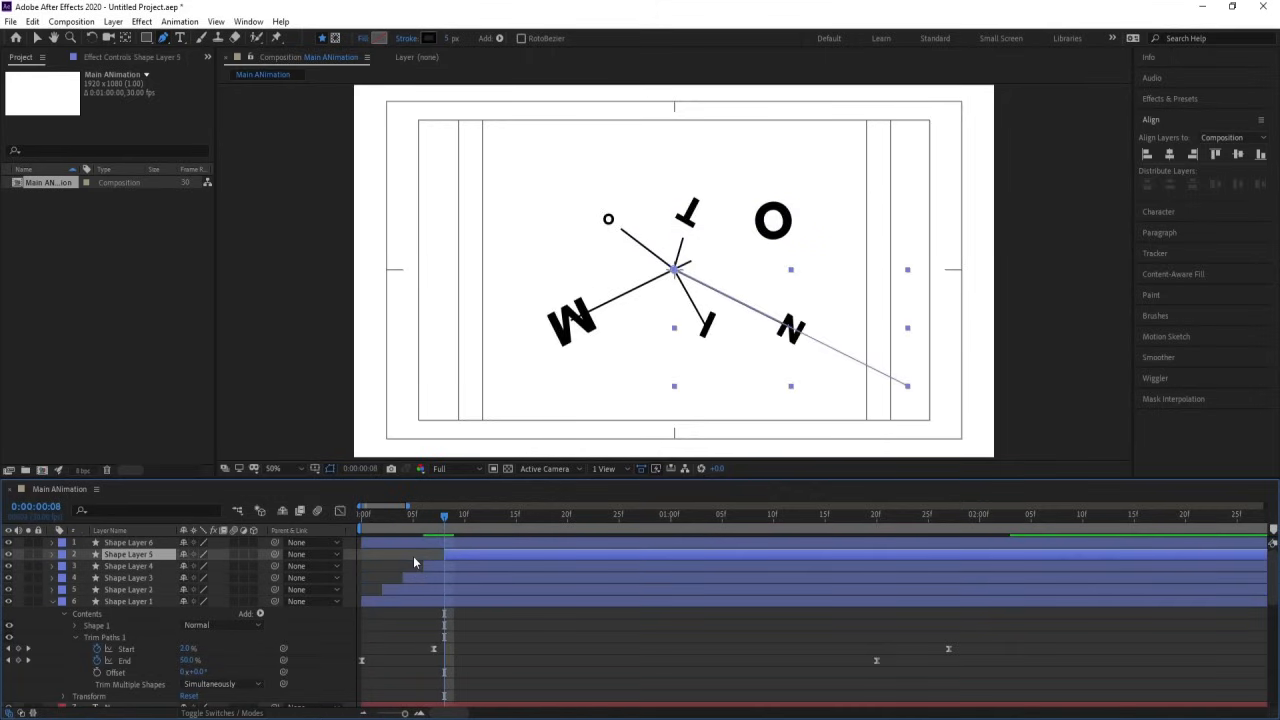
# Start Shape Layer 6 at frame 10 and preview the staggered lines
pyautogui.press('pagedown')
pyautogui.press('pagedown')
pyautogui.click(420, 543)
pyautogui.press('[')
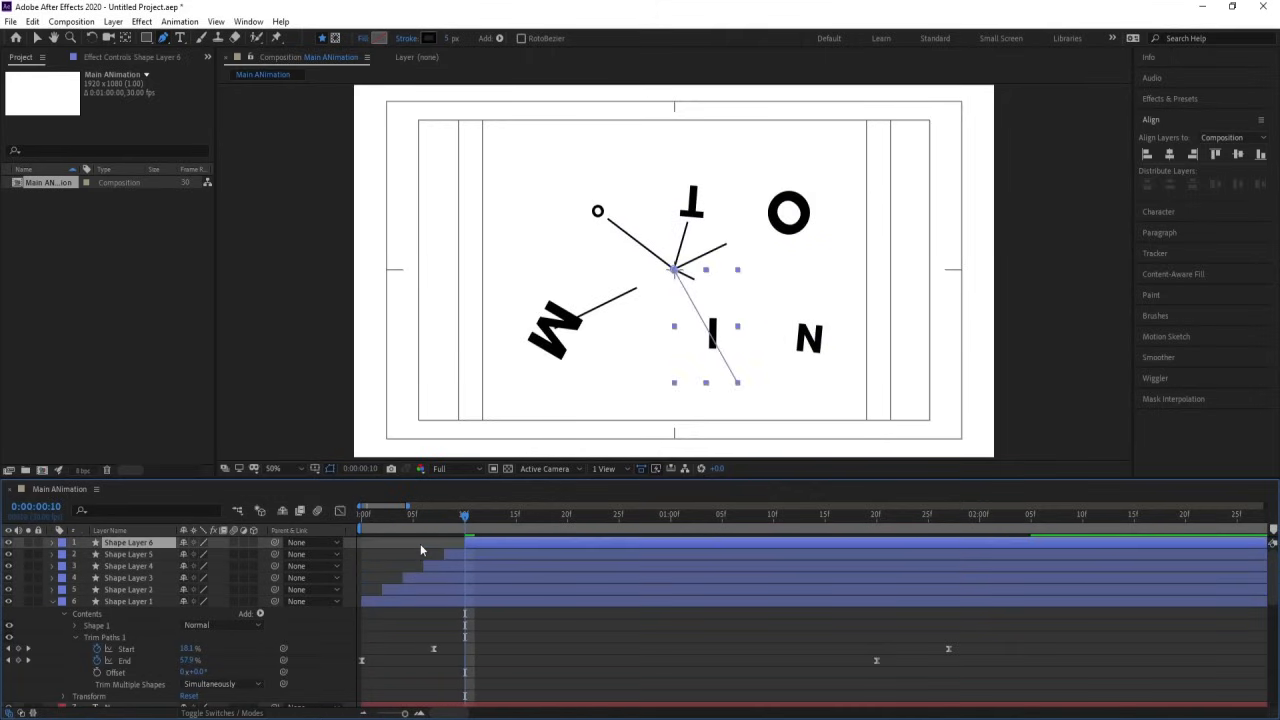
pyautogui.press('space')
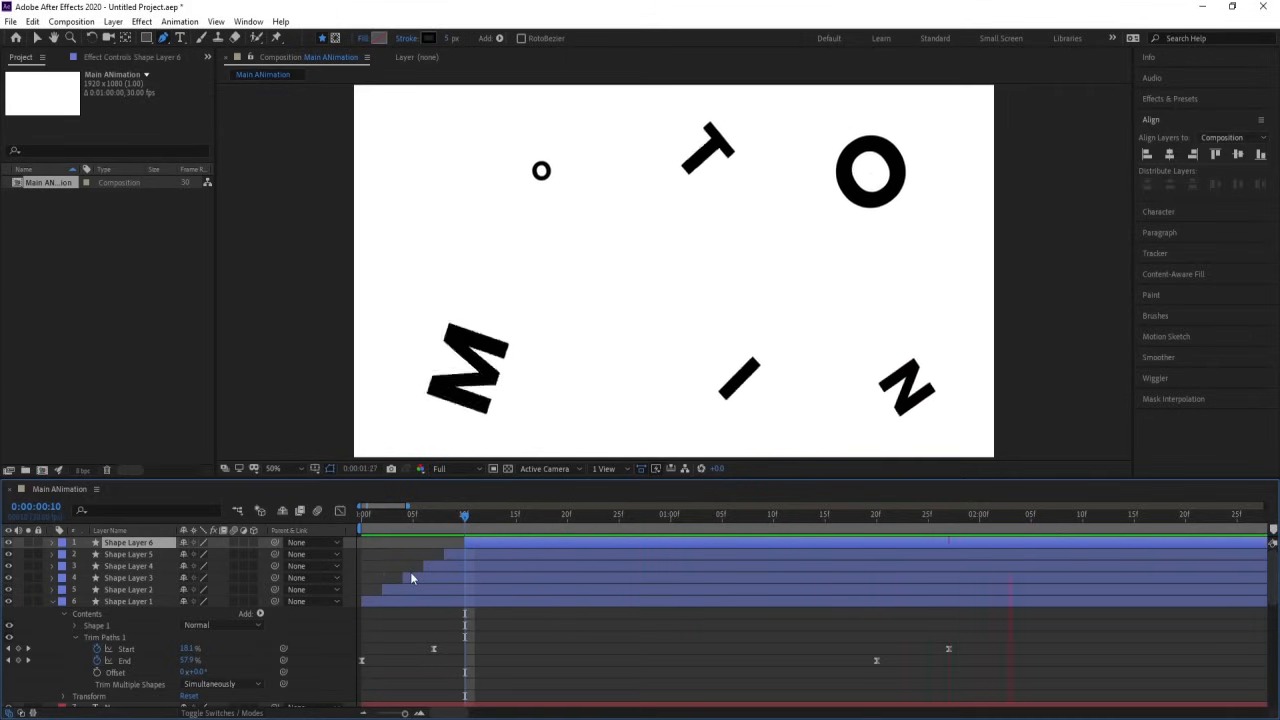
# Collapse the properties of all layers and preview the whole animation from the beginning
pyautogui.scroll(-4, 413, 574)
pyautogui.press('space')
pyautogui.click(416, 616)
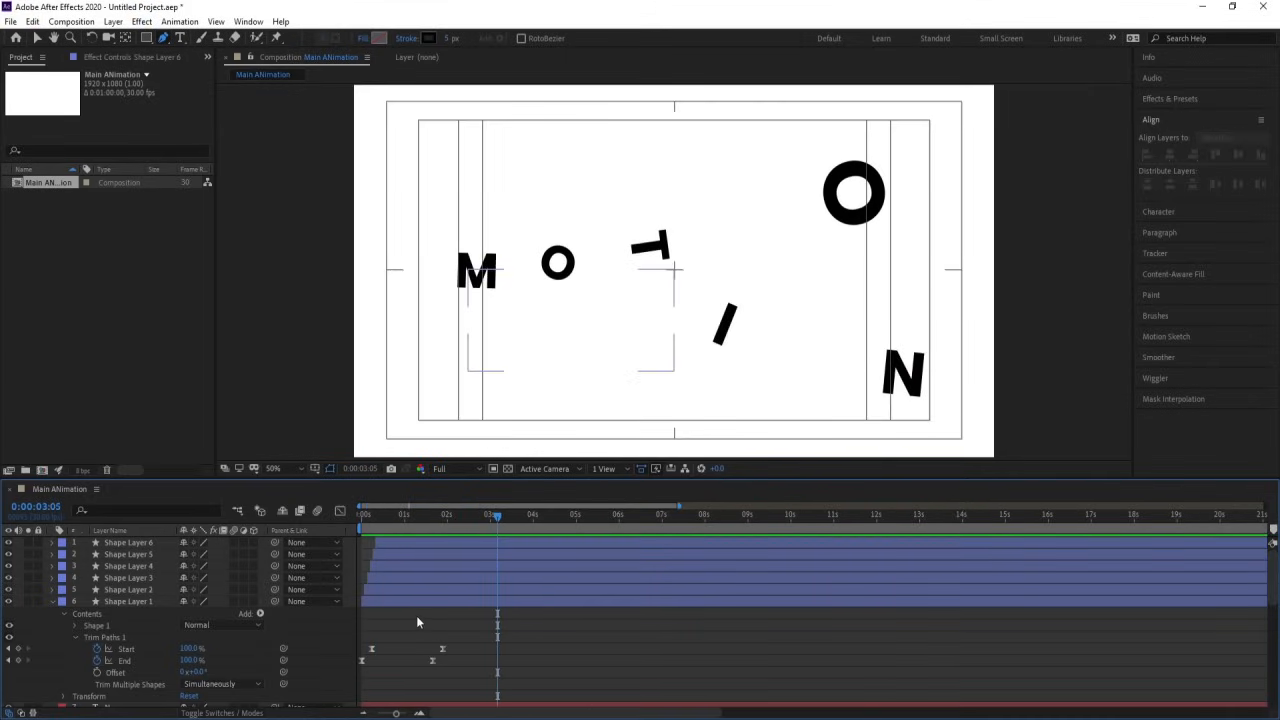
pyautogui.press('u')
pyautogui.press('u')
pyautogui.moveTo(384, 519); pyautogui.dragTo(326, 520)
pyautogui.press('space')
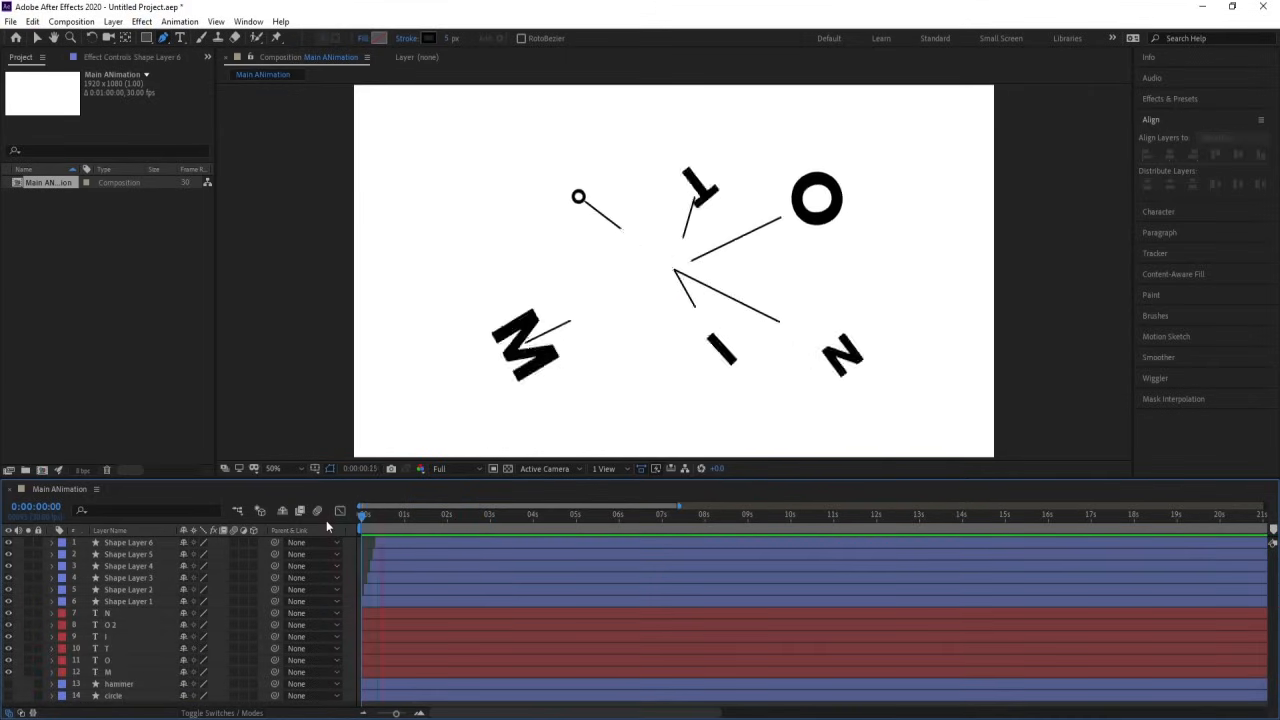
# Enable motion blur on Shape Layers 1 to 6 and all the letter layers of the word
pyautogui.press('space')
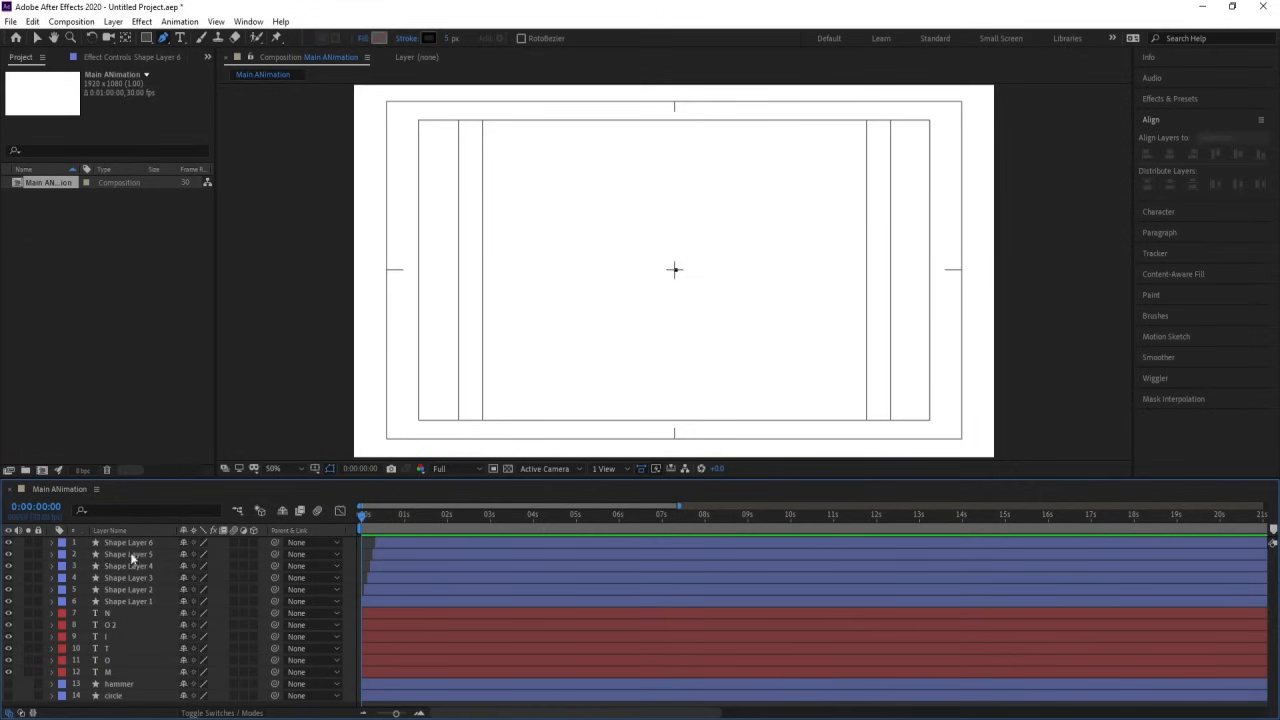
pyautogui.click(120, 600)
pyautogui.keyDown('shift'); pyautogui.click(129, 542); pyautogui.keyUp('shift')
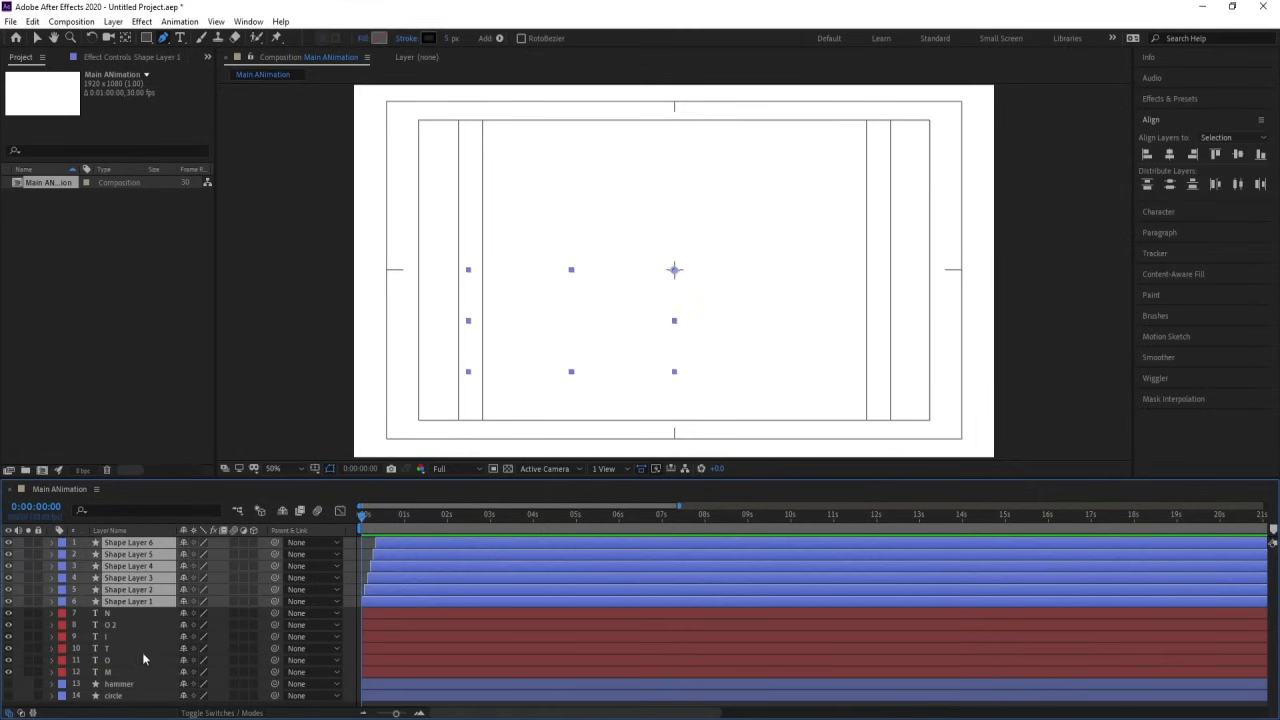
pyautogui.keyDown('shift'); pyautogui.click(118, 676); pyautogui.keyUp('shift')
pyautogui.click(236, 669)
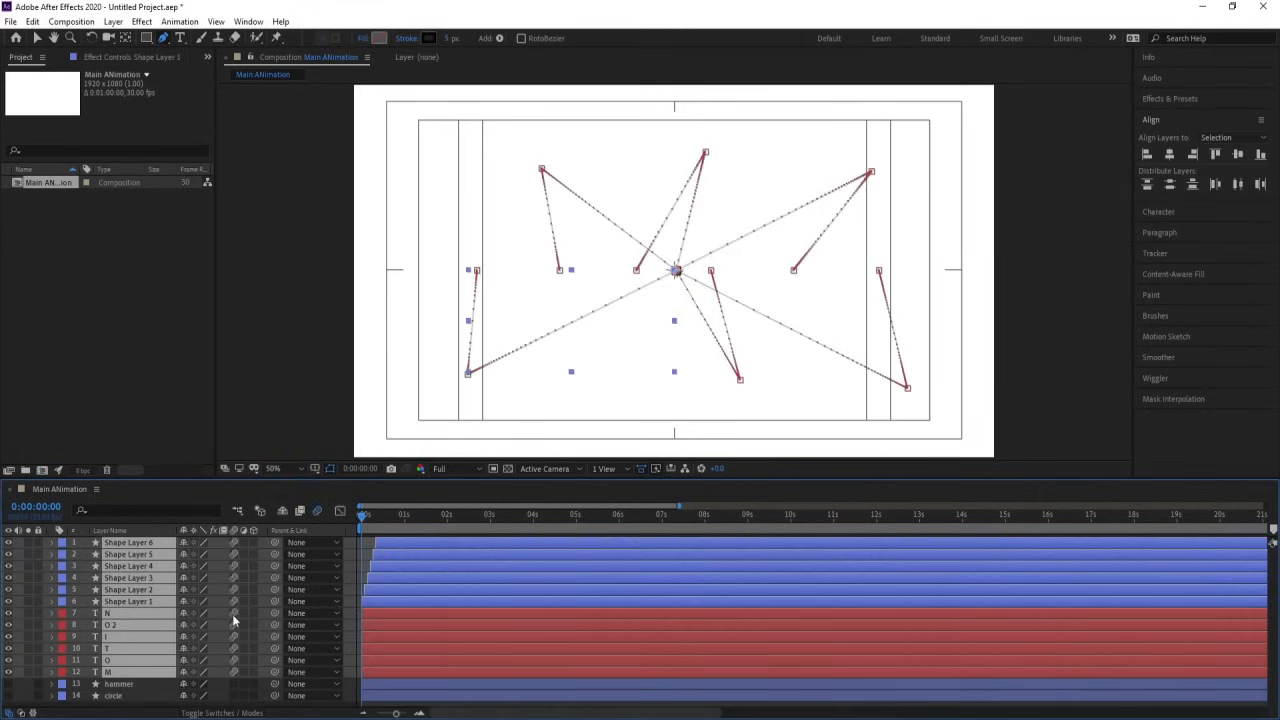
# Pre-compose the selected line and letter layers as Text Animation, hide it, and show the hammer and circle layers
pyautogui.hotkey('ctrl', 'shift', 'c')
pyautogui.write('Text Animation')
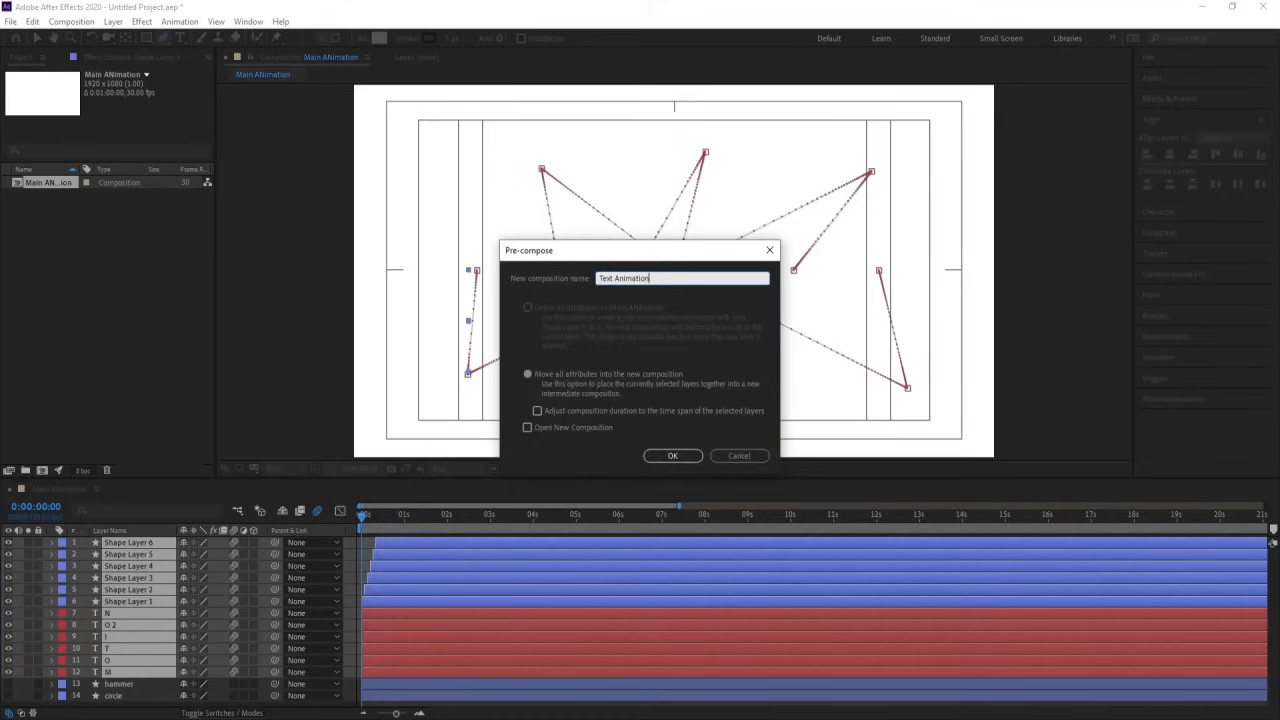
pyautogui.press('Return')
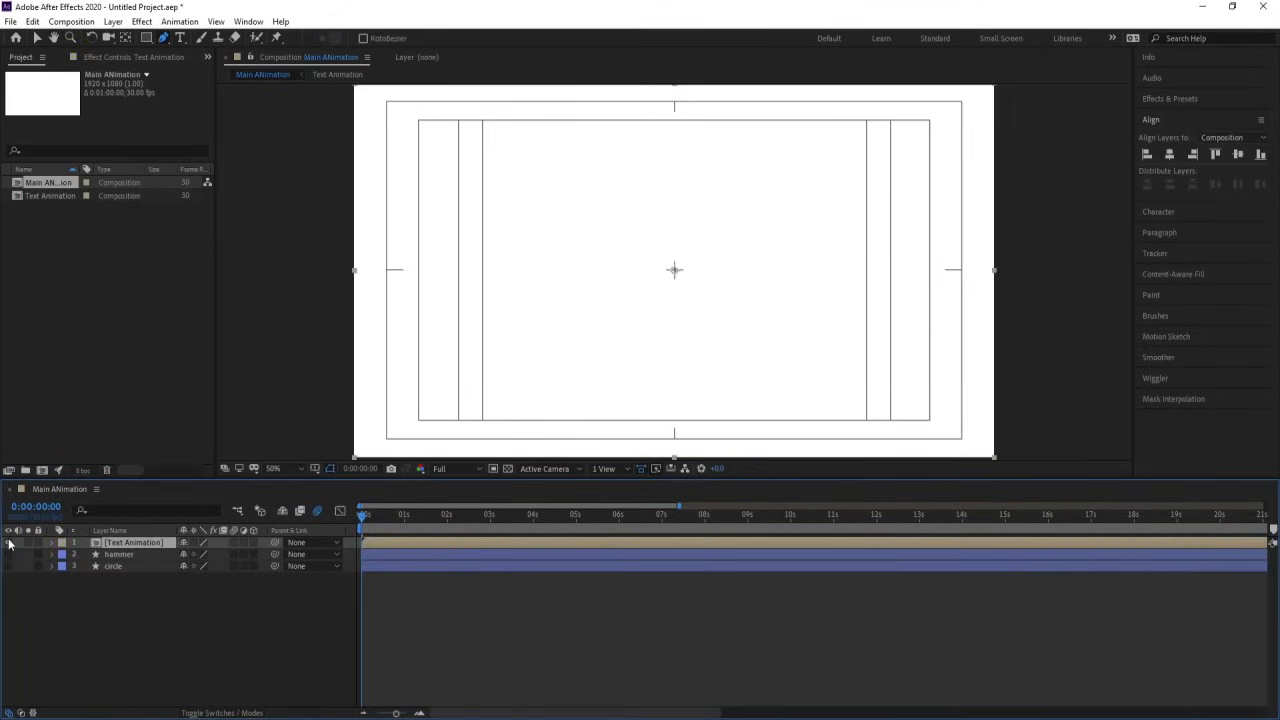
pyautogui.moveTo(10, 543); pyautogui.dragTo(11, 566)
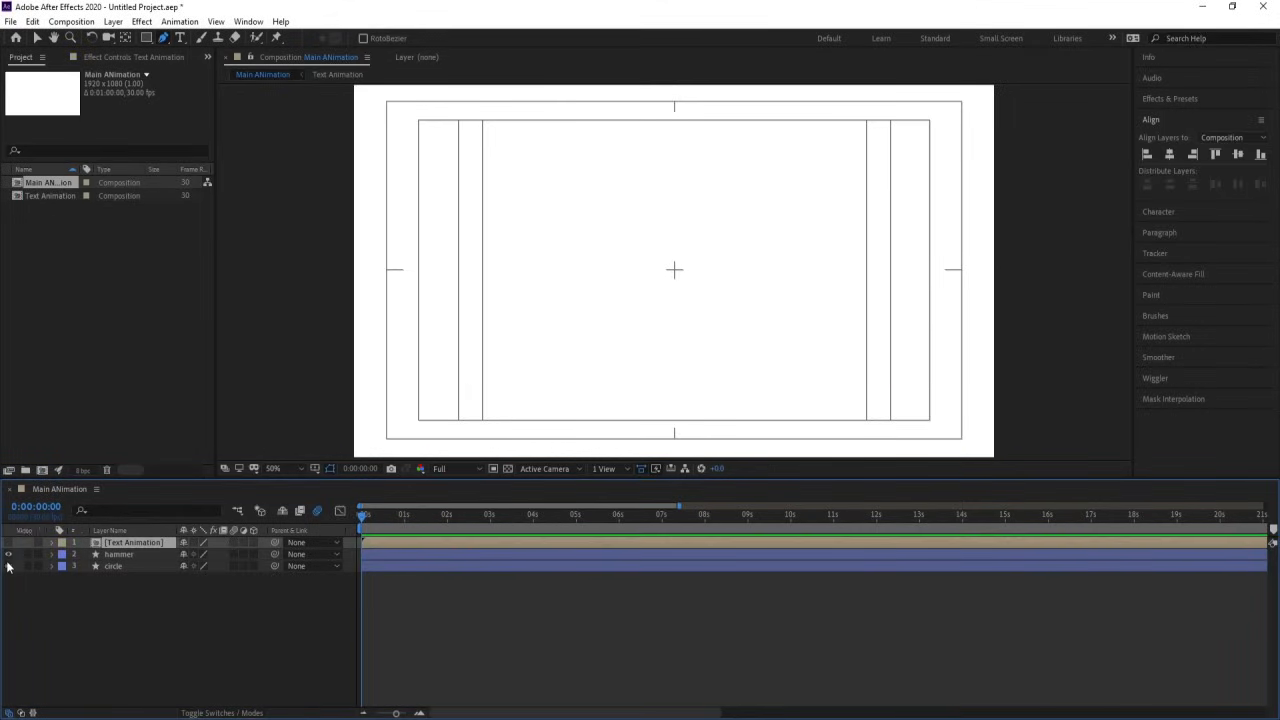
pyautogui.click(130, 590)
# Add position keyframes to the circle layer at 0:00, 1:00 and 1:16, keeping the circle at 960, 540
pyautogui.click(113, 567)
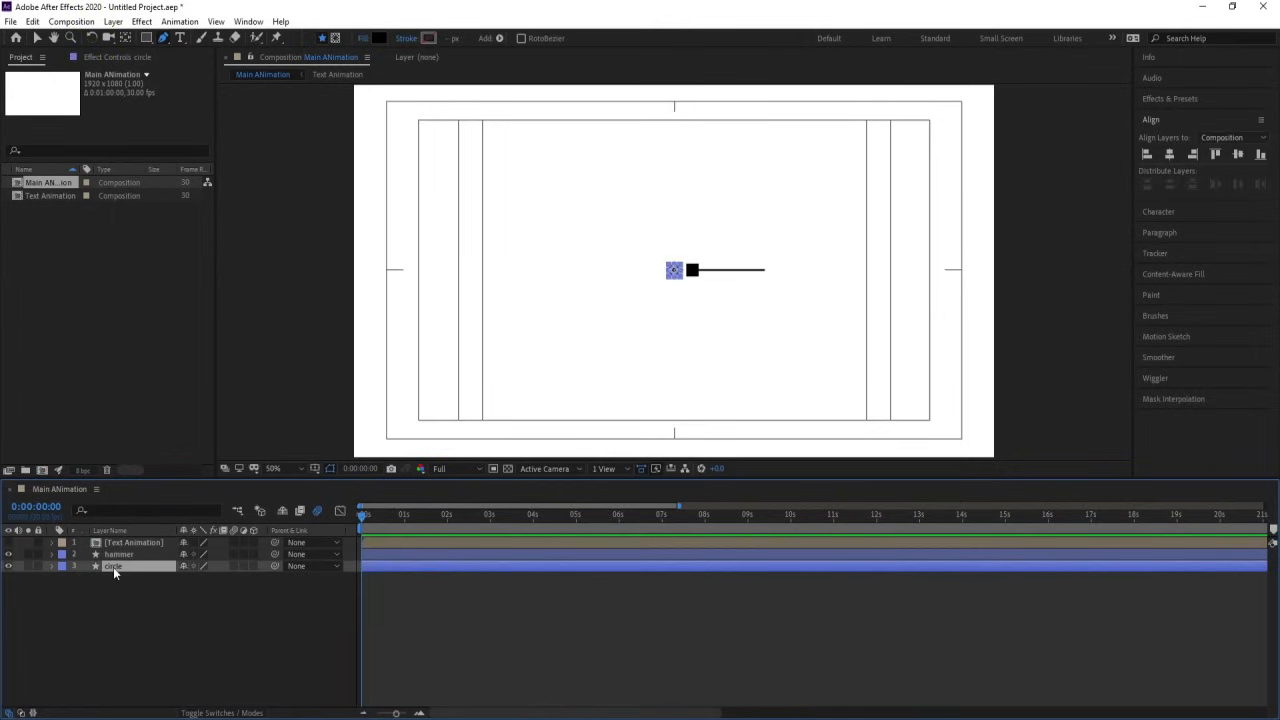
pyautogui.press('p')
pyautogui.click(85, 578)
pyautogui.press('=')
pyautogui.press('=')
pyautogui.click(531, 520)
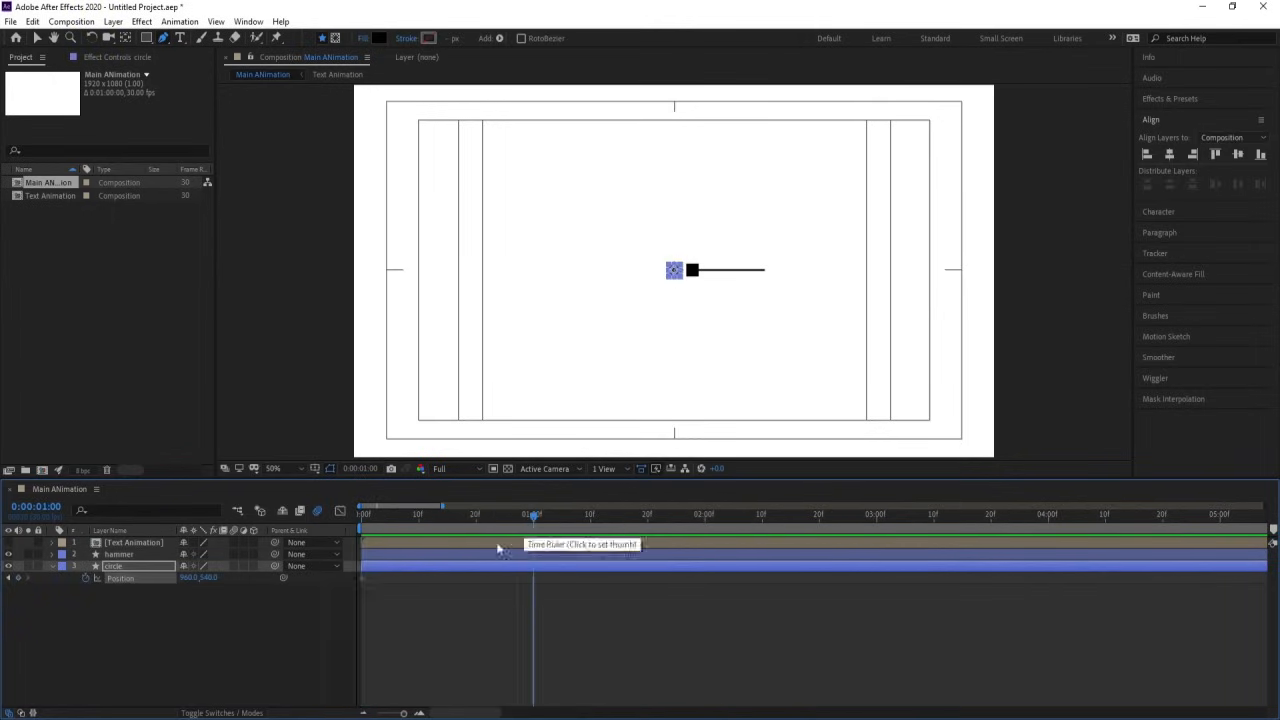
pyautogui.moveTo(619, 521); pyautogui.dragTo(625, 524)
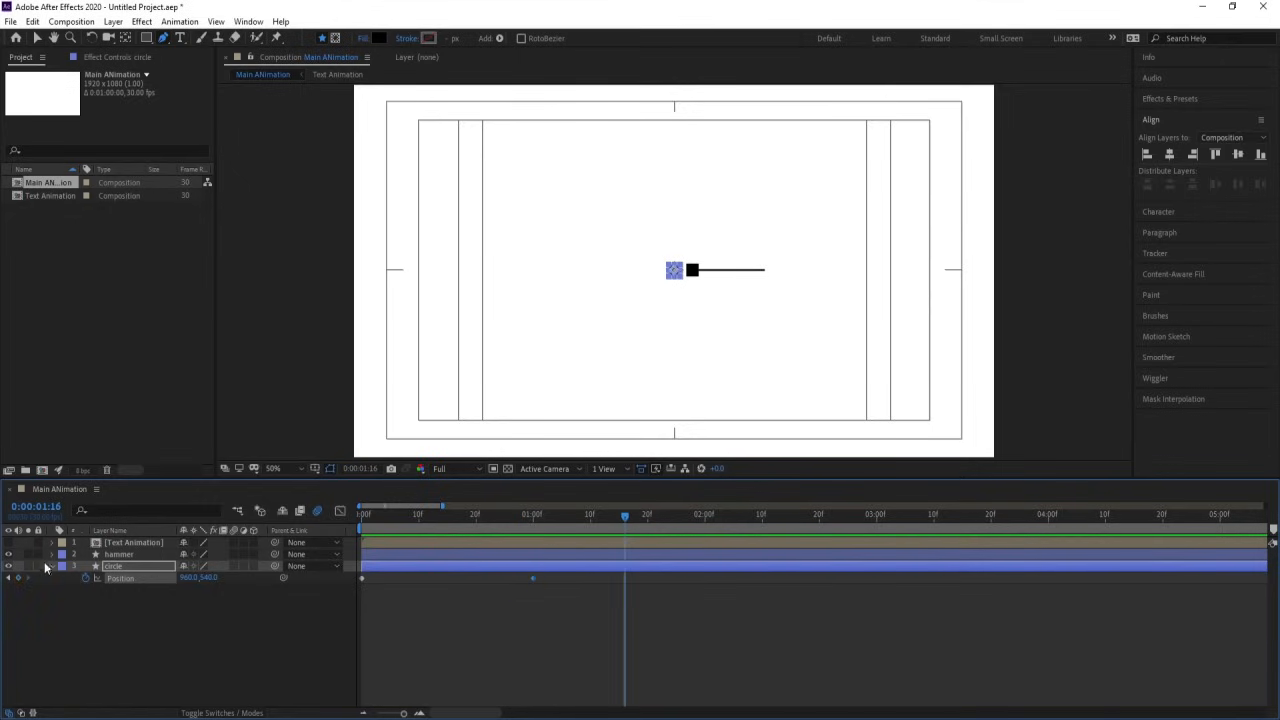
# Raise the circle to Y position 440 at 1:08, and place it above the canvas at Y -27 on frame 0
pyautogui.click(578, 519)
pyautogui.moveTo(205, 581)
pyautogui.mouseDown()
pyautogui.moveTo(153, 566)
pyautogui.moveTo(205, 578)
pyautogui.moveTo(192, 578)
pyautogui.mouseUp()
pyautogui.press('Home')
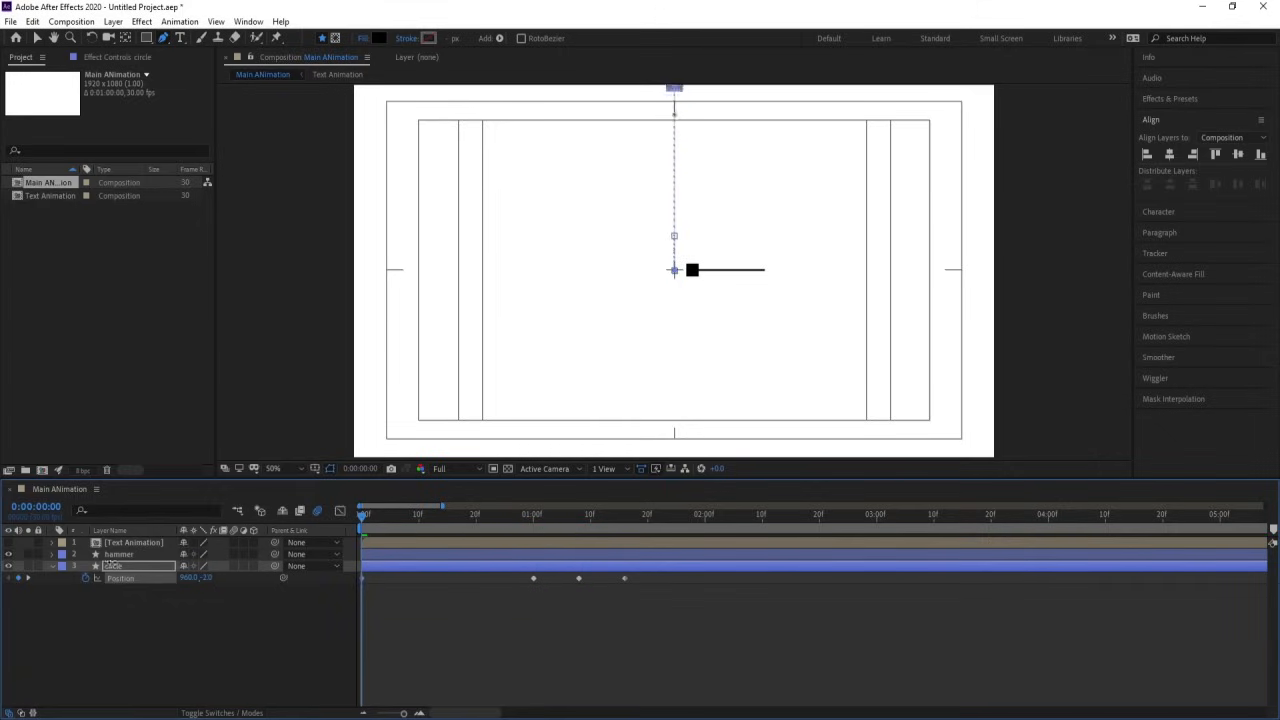
# Easy-ease the circle's position keyframes and reshape the speed curve so the first drop starts slowly and peaks just before 1:00
pyautogui.moveTo(704, 646); pyautogui.dragTo(376, 558)
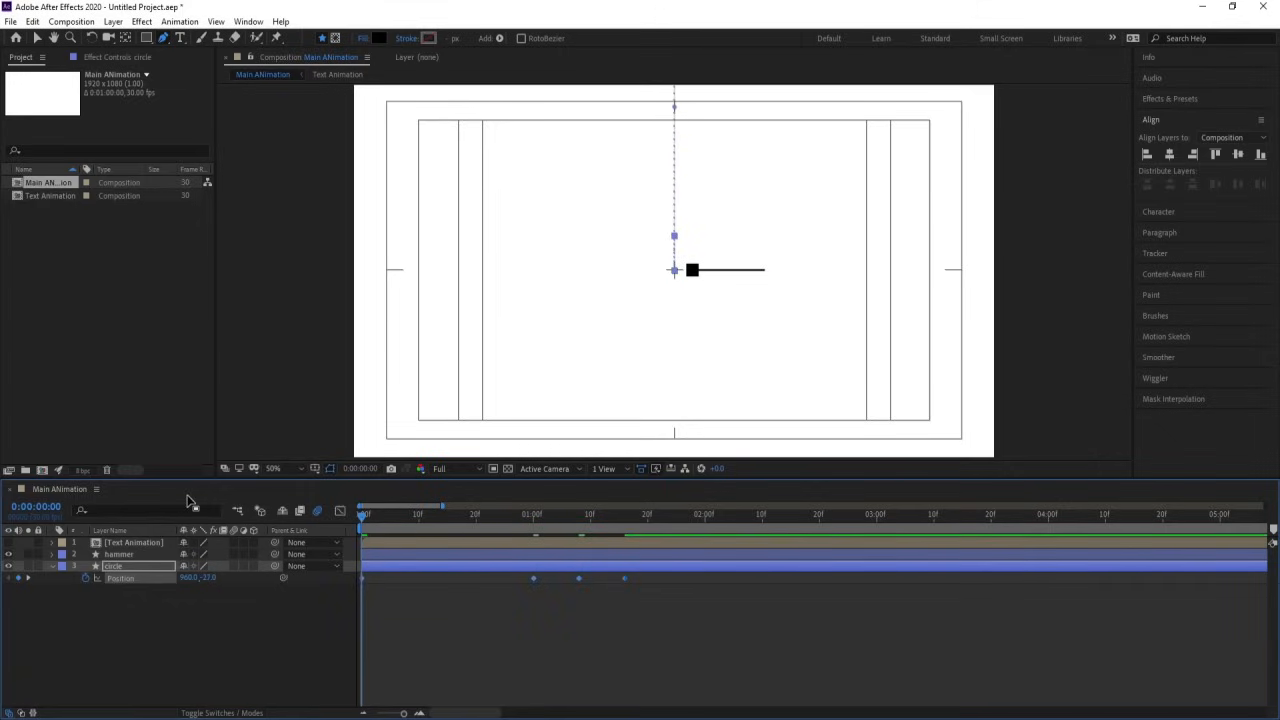
pyautogui.click(337, 510)
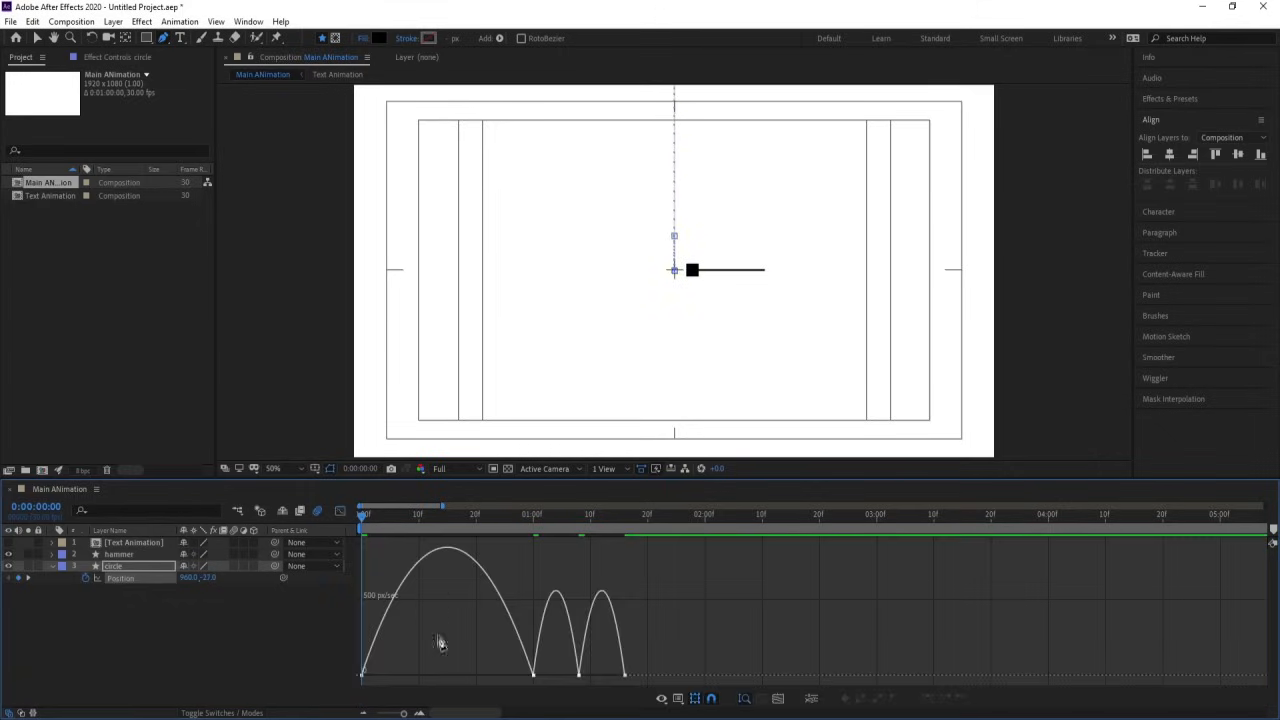
pyautogui.moveTo(451, 537); pyautogui.dragTo(360, 682)
pyautogui.moveTo(444, 683); pyautogui.dragTo(529, 680)
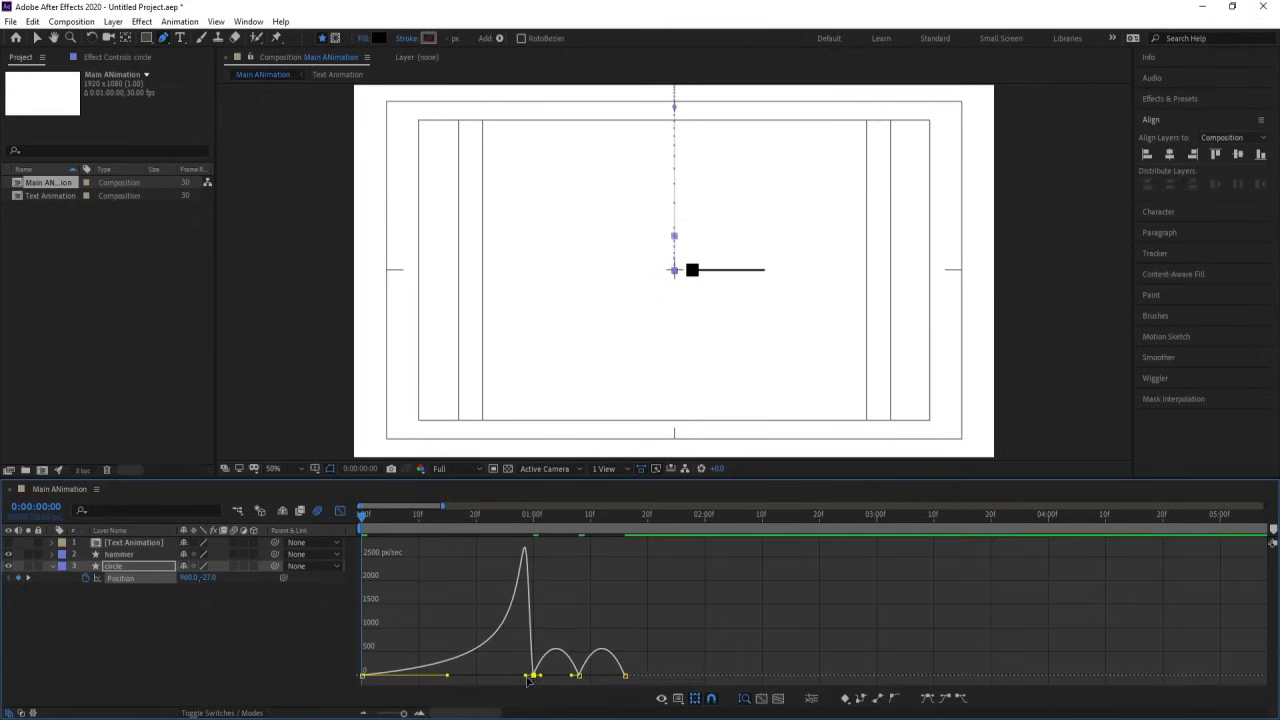
# Reshape the circle's bounce curve to be fast after 1:00, slow around 1:08 and fast before 1:16, and preview the bounce
pyautogui.press('=')
pyautogui.moveTo(772, 597); pyautogui.dragTo(843, 677)
pyautogui.moveTo(720, 681); pyautogui.dragTo(704, 678)
pyautogui.moveTo(930, 629); pyautogui.dragTo(882, 680)
pyautogui.press('space')
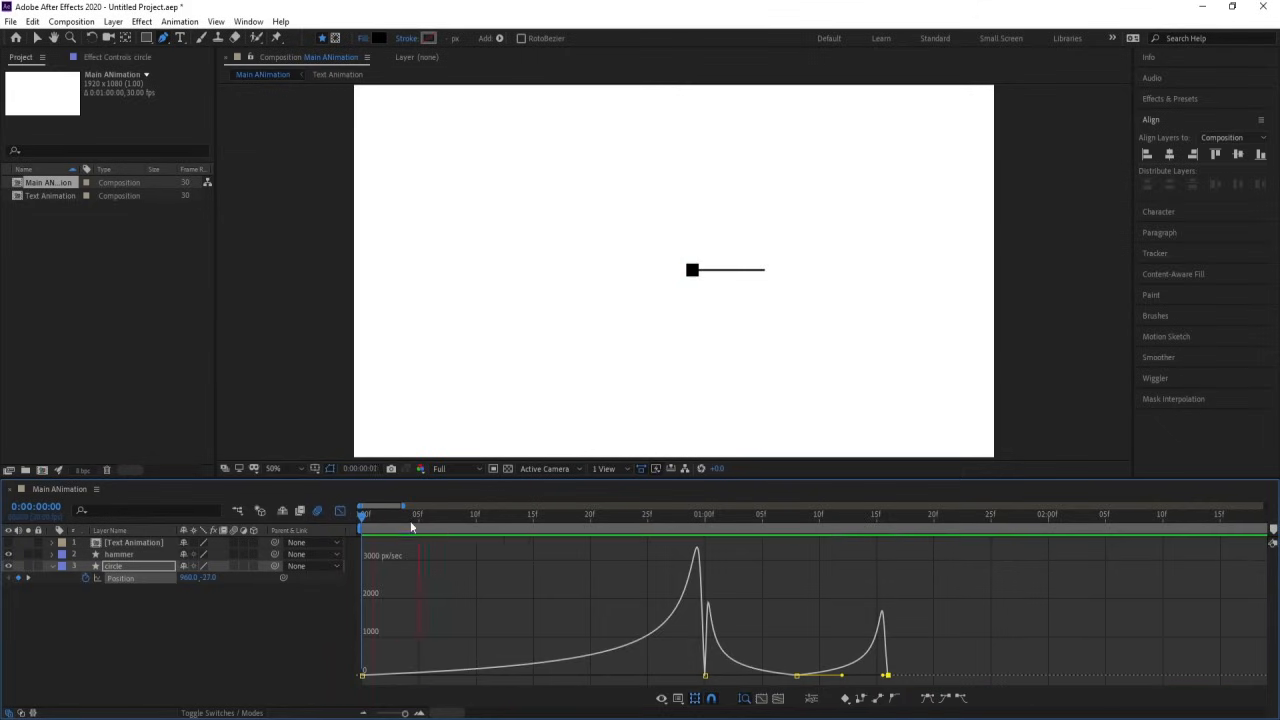
pyautogui.press('space')
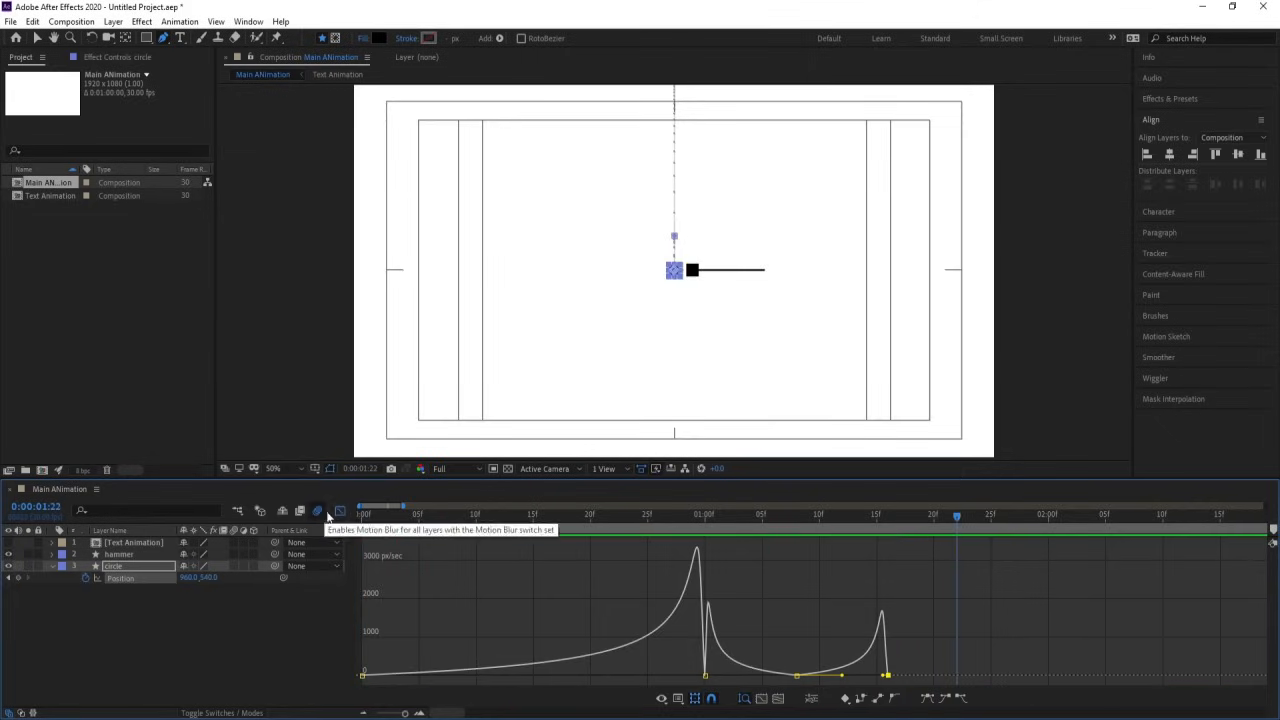
pyautogui.hotkey('shift', 'F3')
# Add position keyframes to the hammer layer at 0:00 and 1:00
pyautogui.click(881, 518)
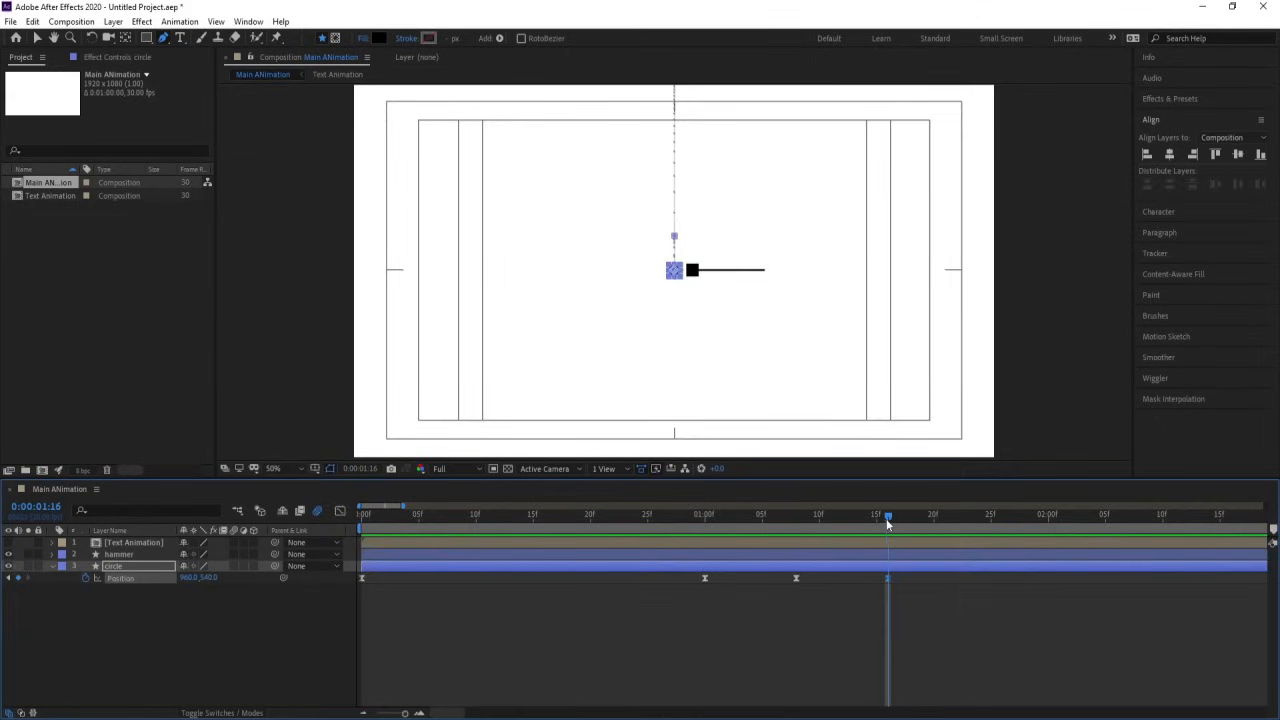
pyautogui.click(872, 555)
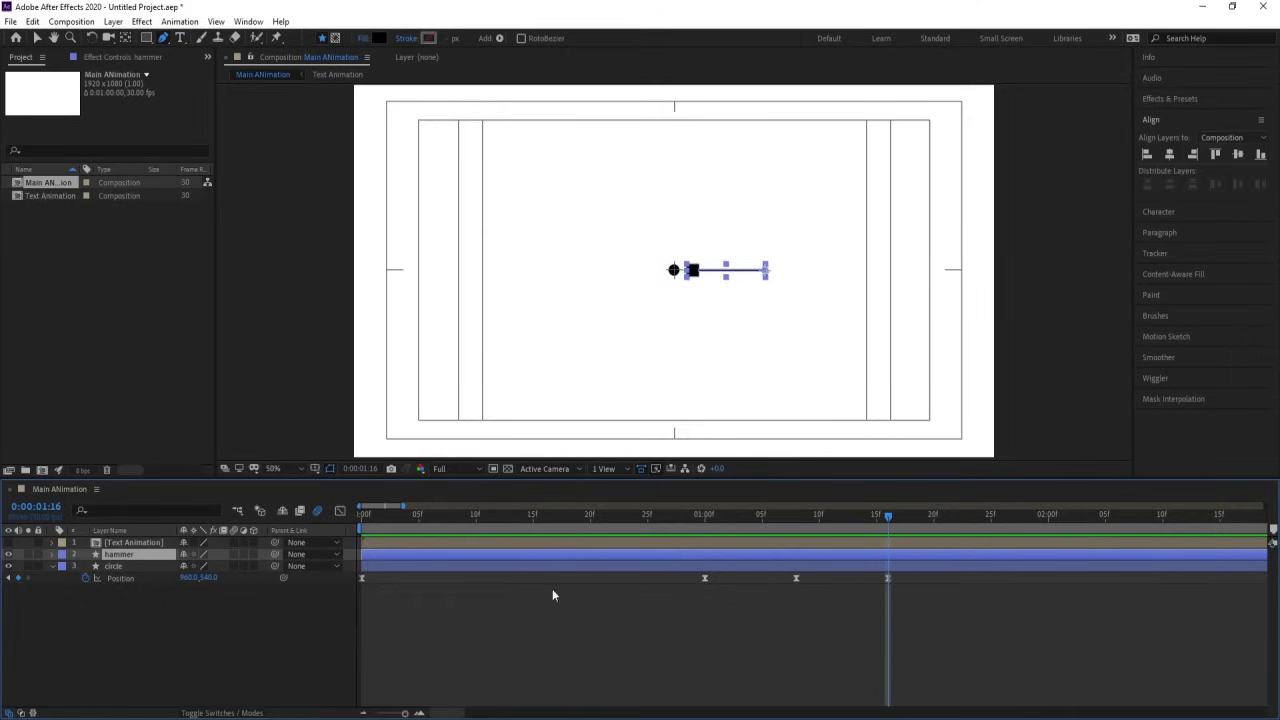
pyautogui.press('Home')
pyautogui.press('p')
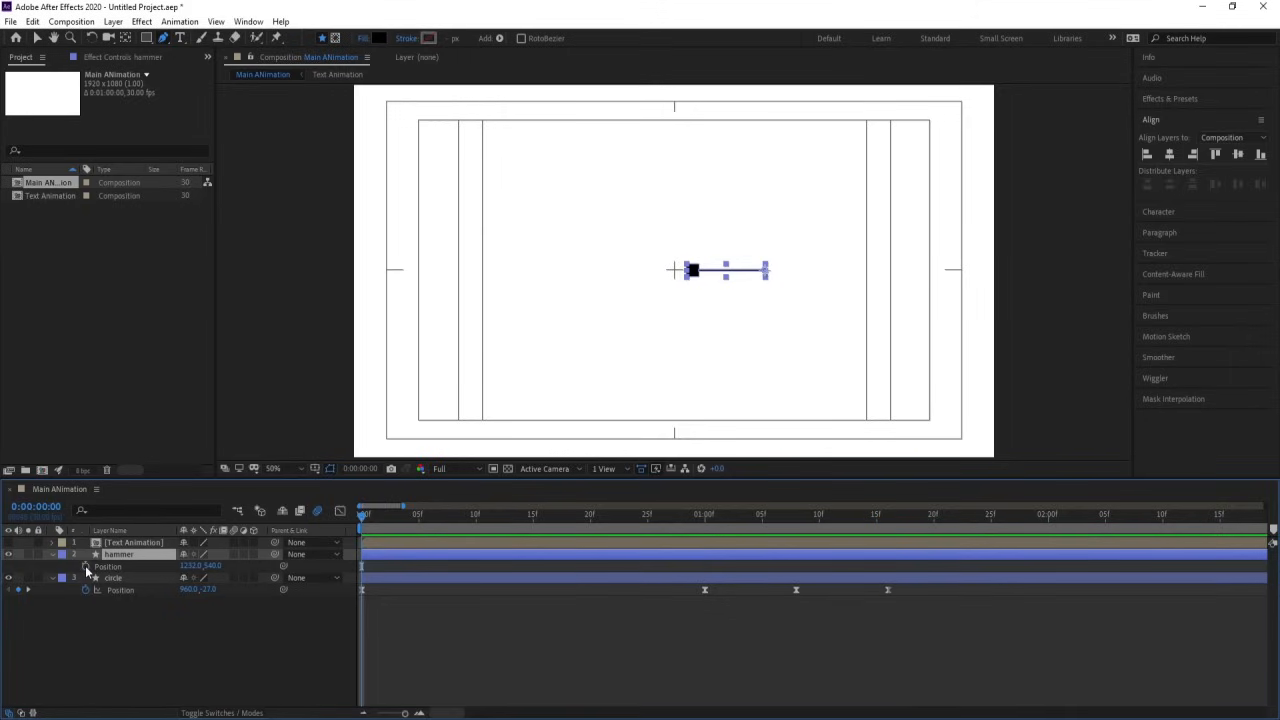
pyautogui.click(85, 566)
pyautogui.click(705, 521)
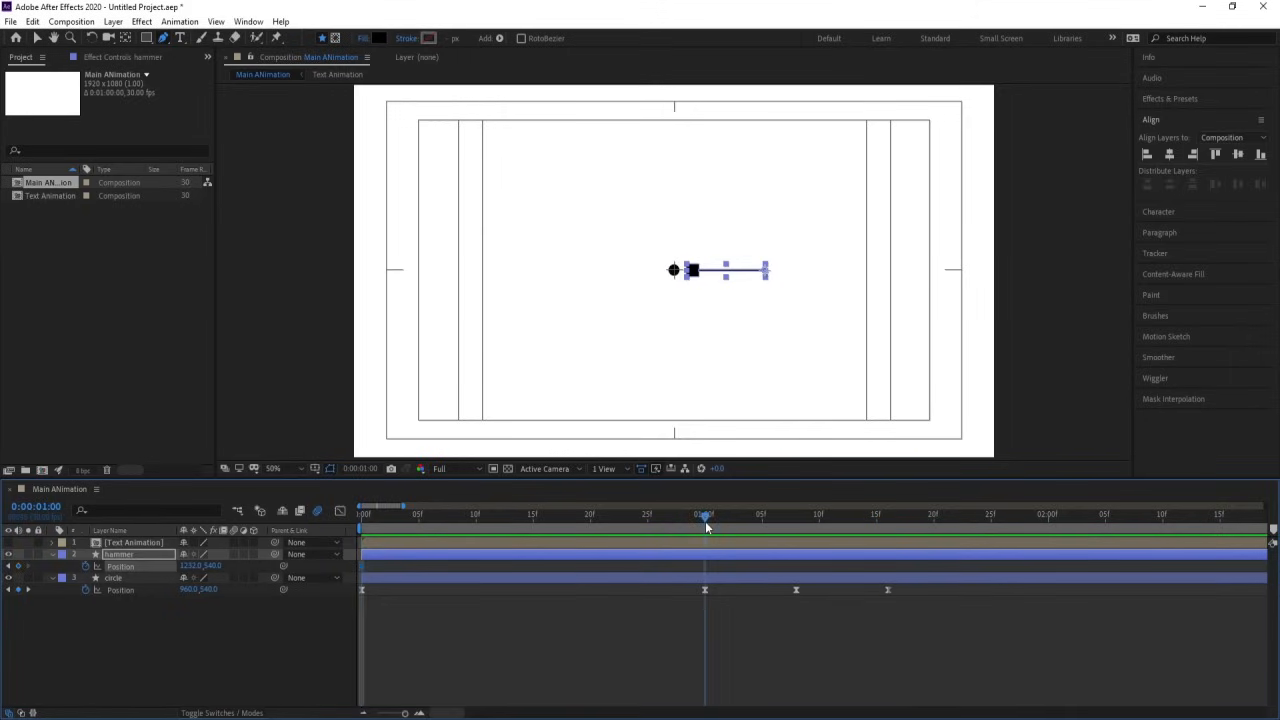
pyautogui.click(19, 567)
# Set the hammer's X position to 1176 at 1:00 and to 2165 on frame 0, off the canvas
pyautogui.scroll(2, 699, 269)
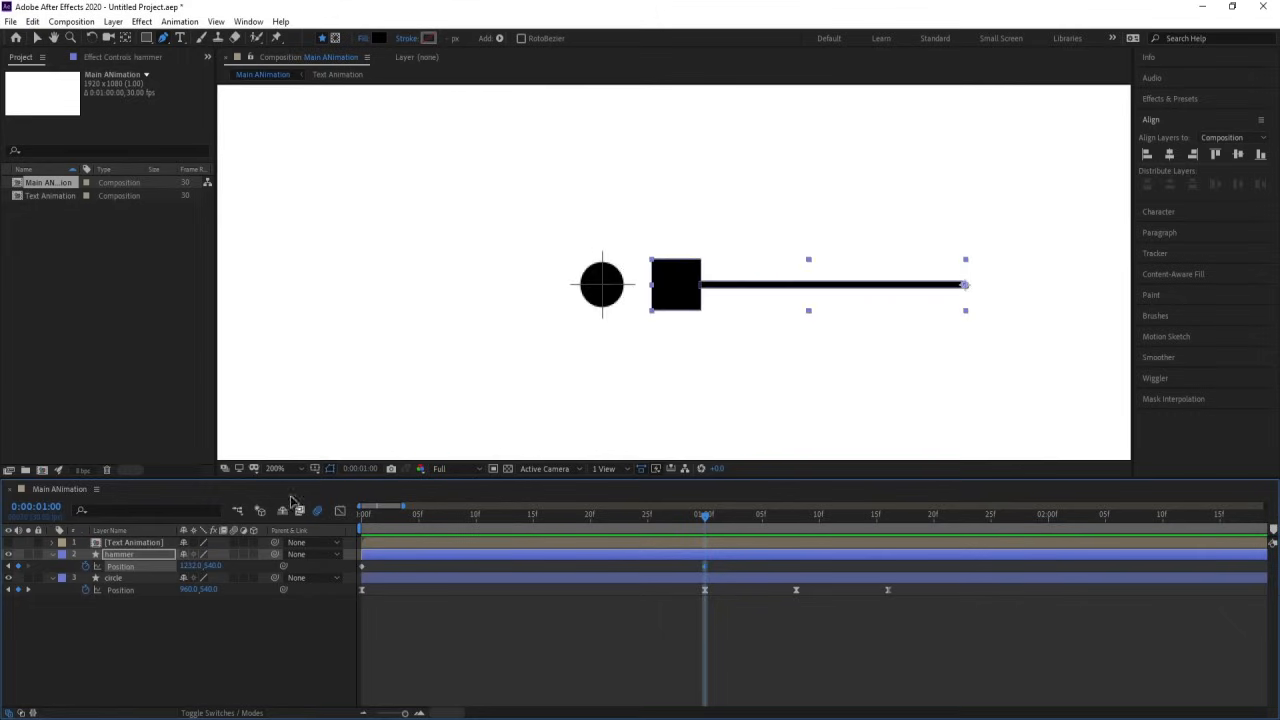
pyautogui.moveTo(186, 566); pyautogui.dragTo(148, 560)
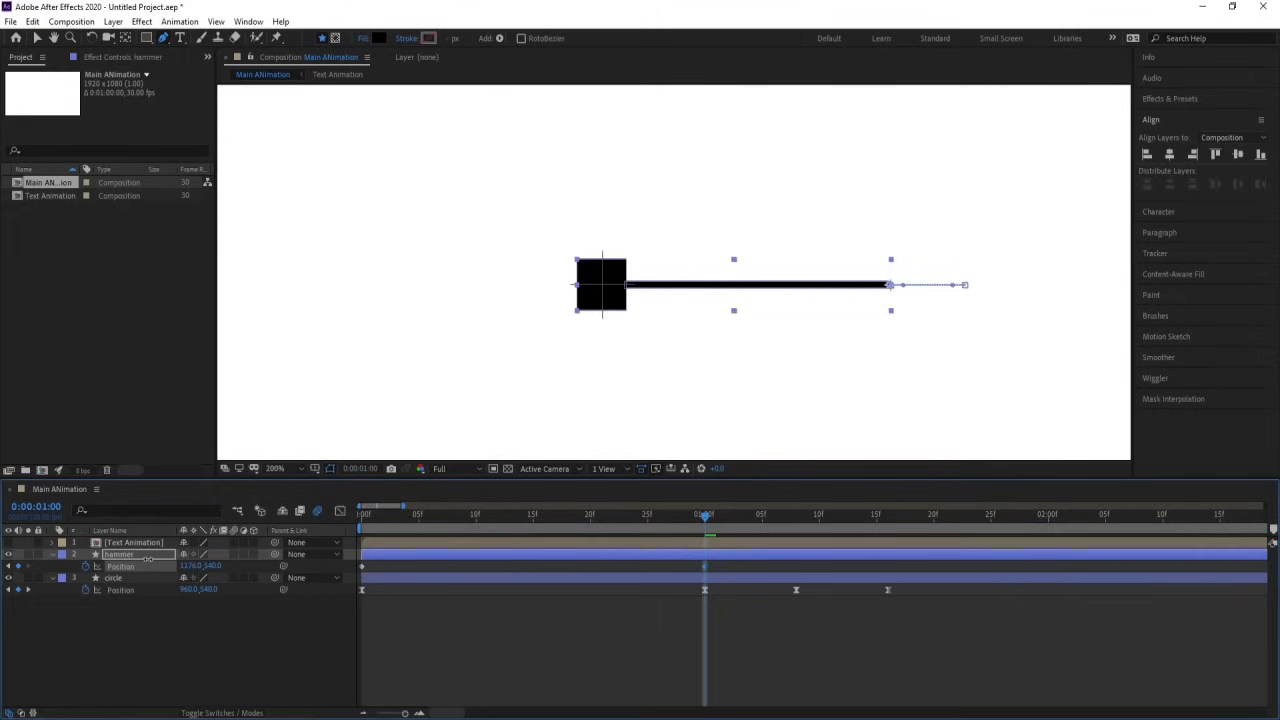
pyautogui.moveTo(390, 521); pyautogui.dragTo(229, 520)
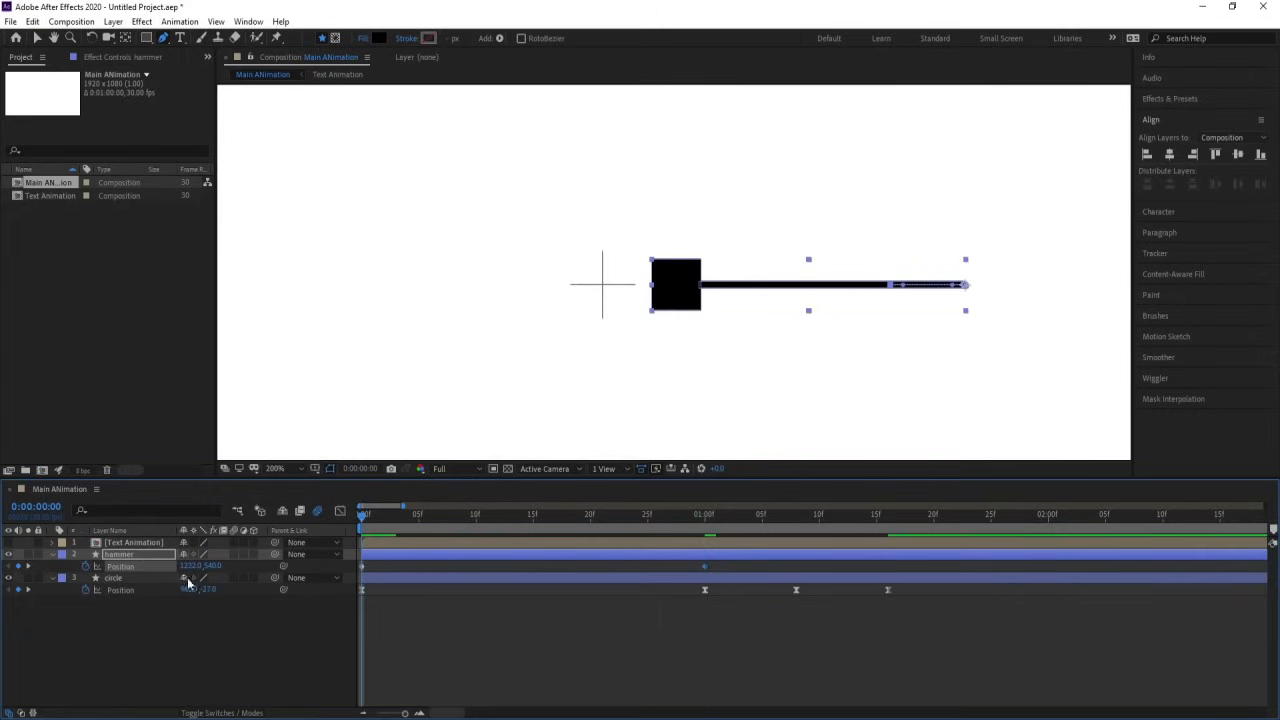
pyautogui.moveTo(194, 567); pyautogui.dragTo(680, 226)
pyautogui.scroll(-4, 514, 360)
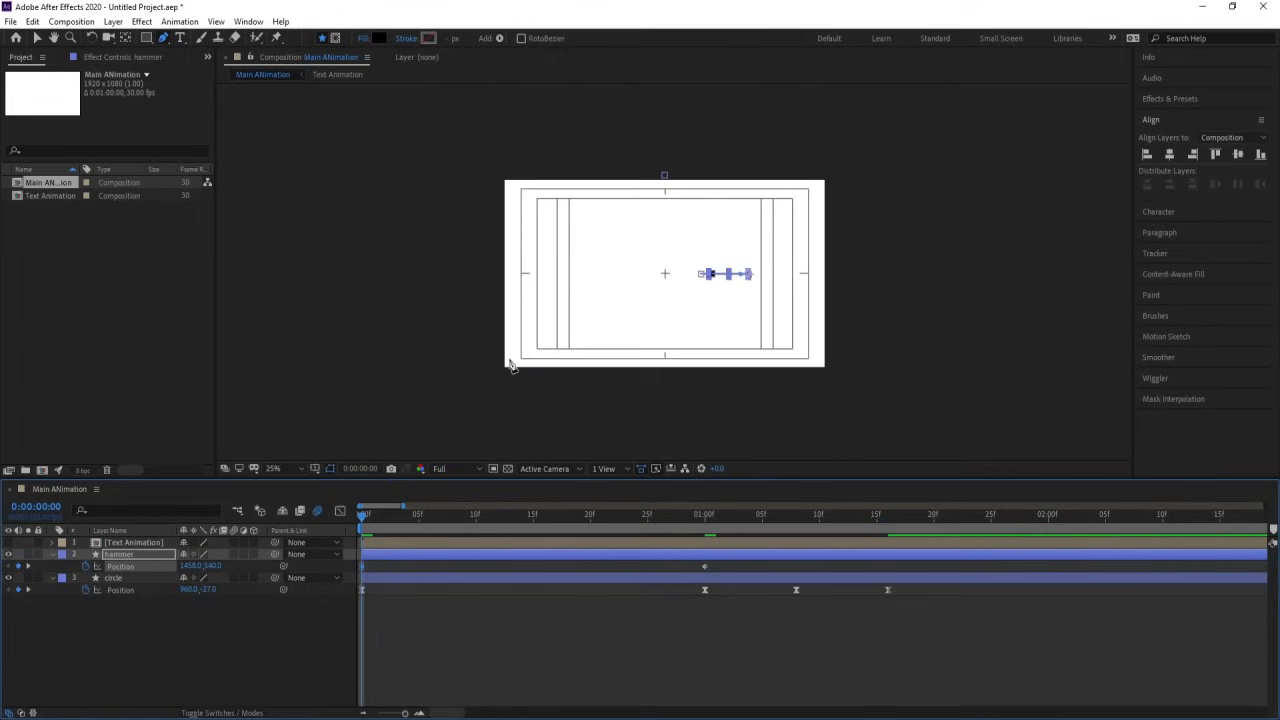
pyautogui.moveTo(191, 563); pyautogui.dragTo(612, 508)
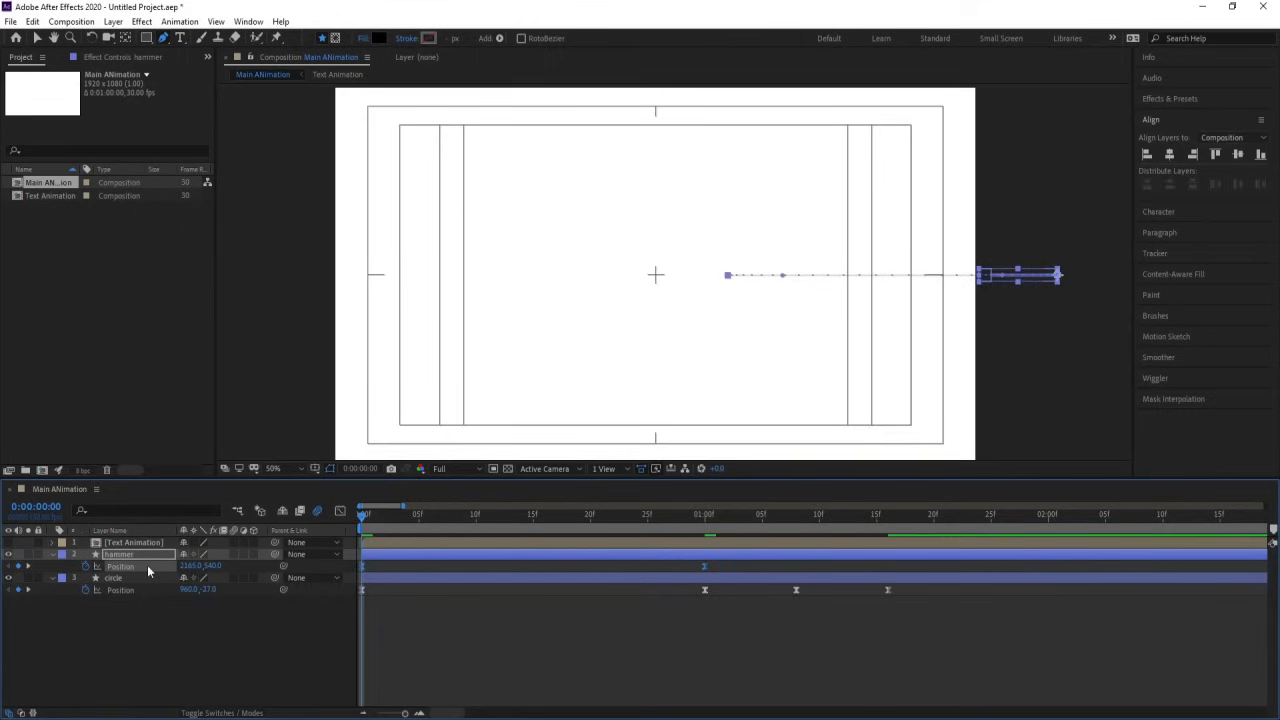
# Reshape the hammer's eased position speed curve to peak within the first few frames and slow into 1:00, and preview the motion
pyautogui.click(340, 511)
pyautogui.moveTo(762, 593); pyautogui.dragTo(525, 677)
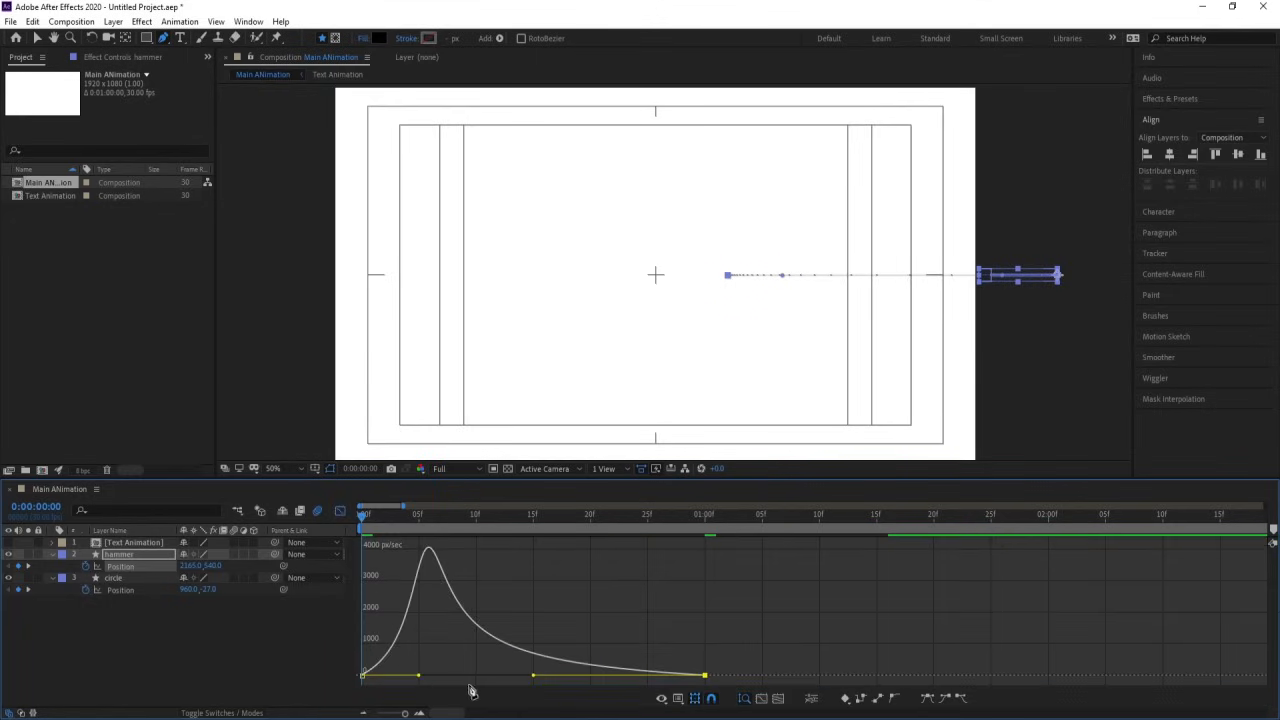
pyautogui.moveTo(428, 681); pyautogui.dragTo(382, 678)
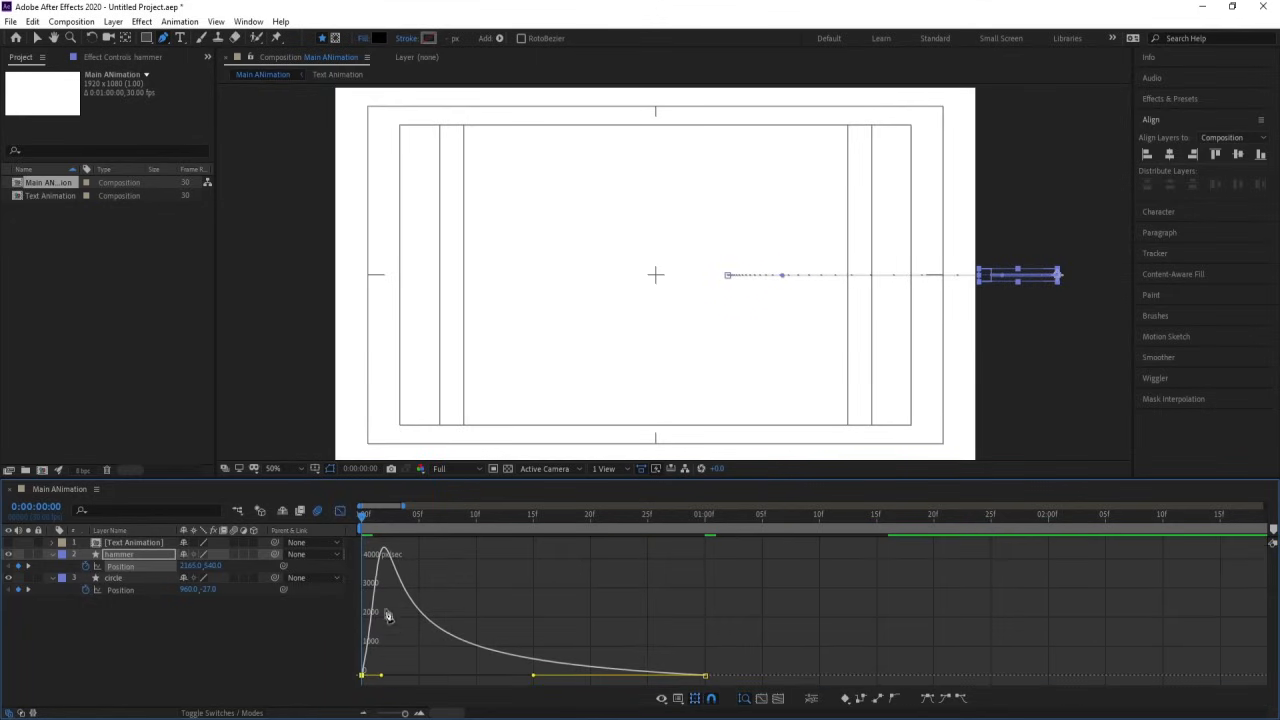
pyautogui.click(341, 513)
pyautogui.press('space')
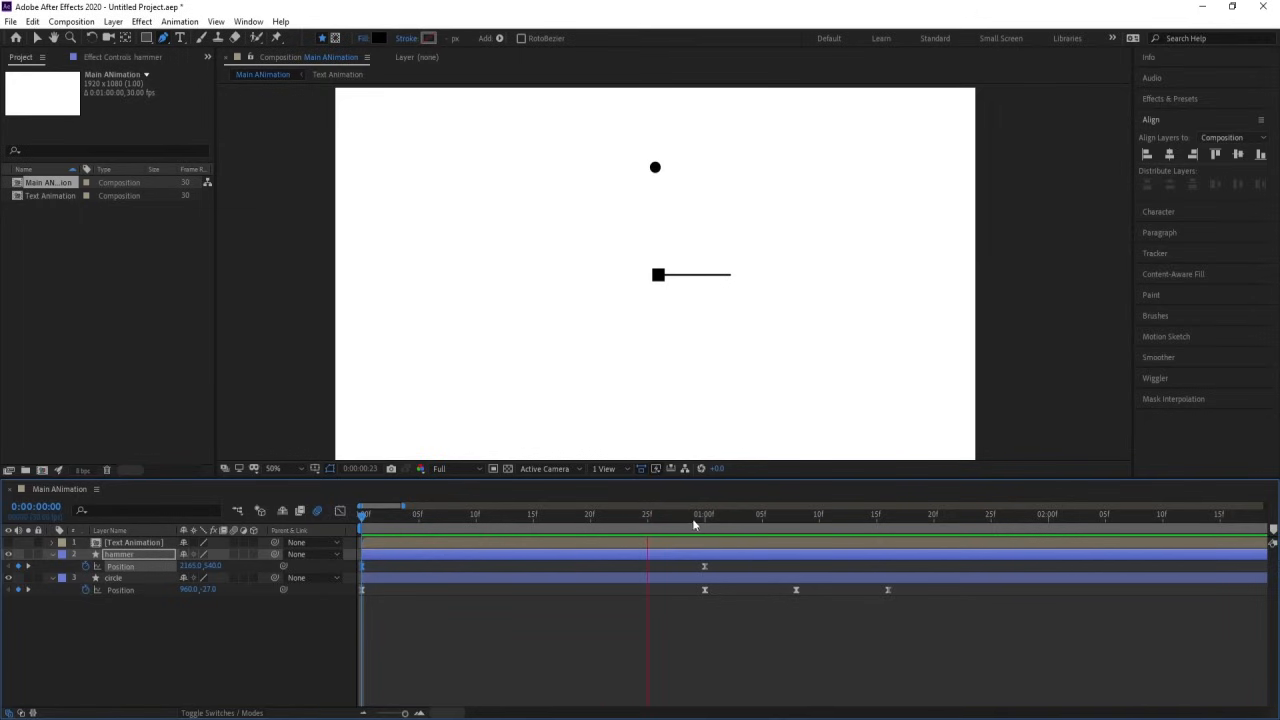
pyautogui.press('space')
# Keyframe the hammer's rotation at 0° on frame 20 and 166° at 1:08
pyautogui.moveTo(648, 515); pyautogui.dragTo(590, 514)
pyautogui.press('r')
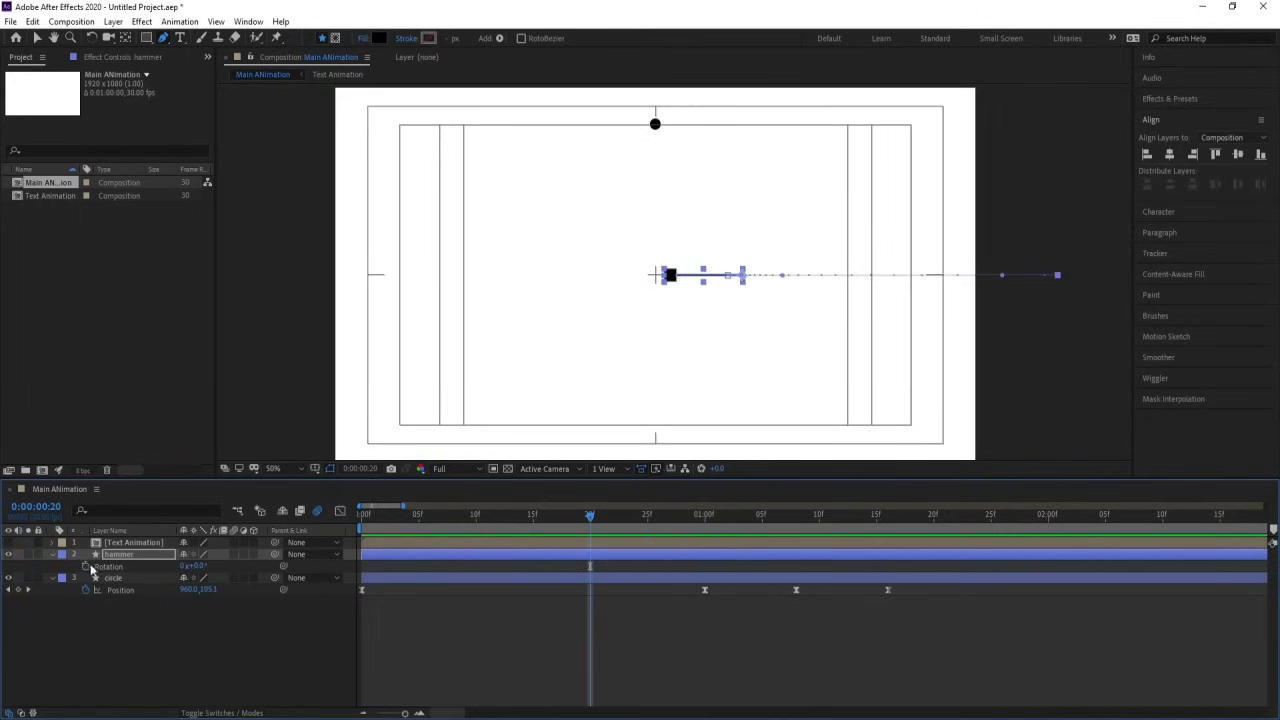
pyautogui.click(86, 566)
pyautogui.click(792, 518)
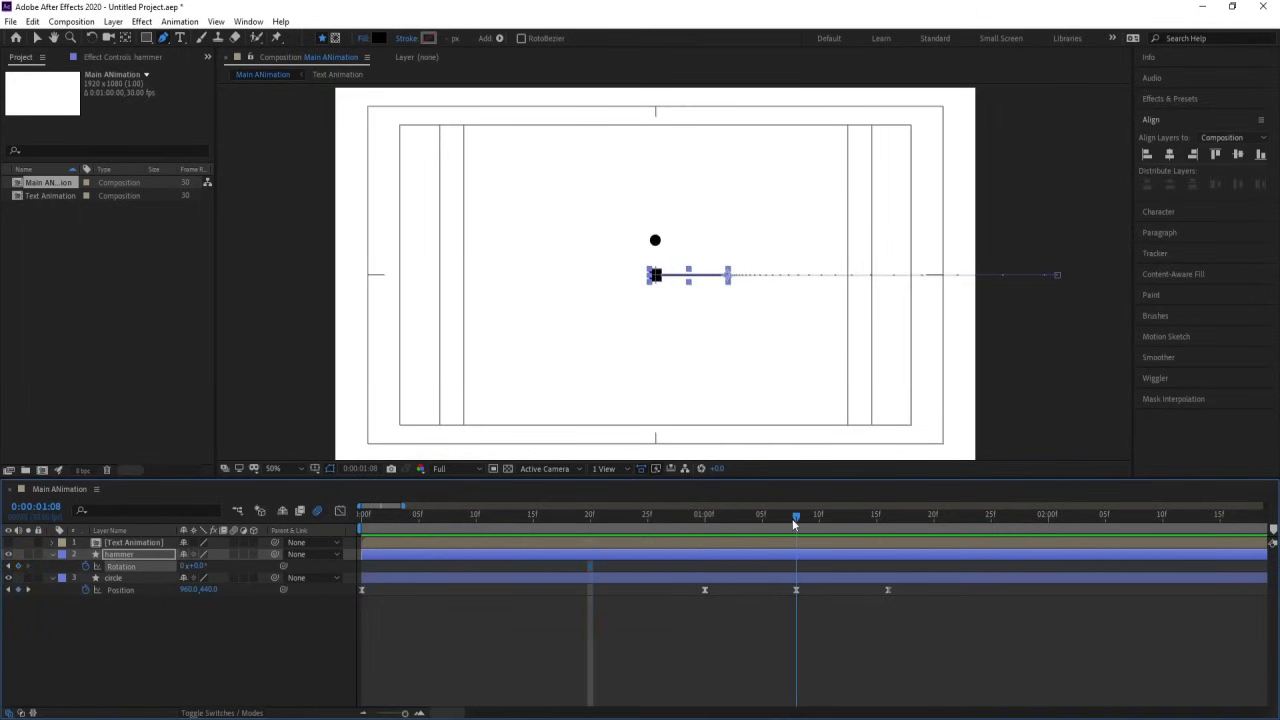
pyautogui.moveTo(205, 566); pyautogui.dragTo(337, 576)
# Copy the hammer's 0° rotation keyframe to 1:25 so it swings back to the centre
pyautogui.moveTo(905, 522); pyautogui.dragTo(987, 527)
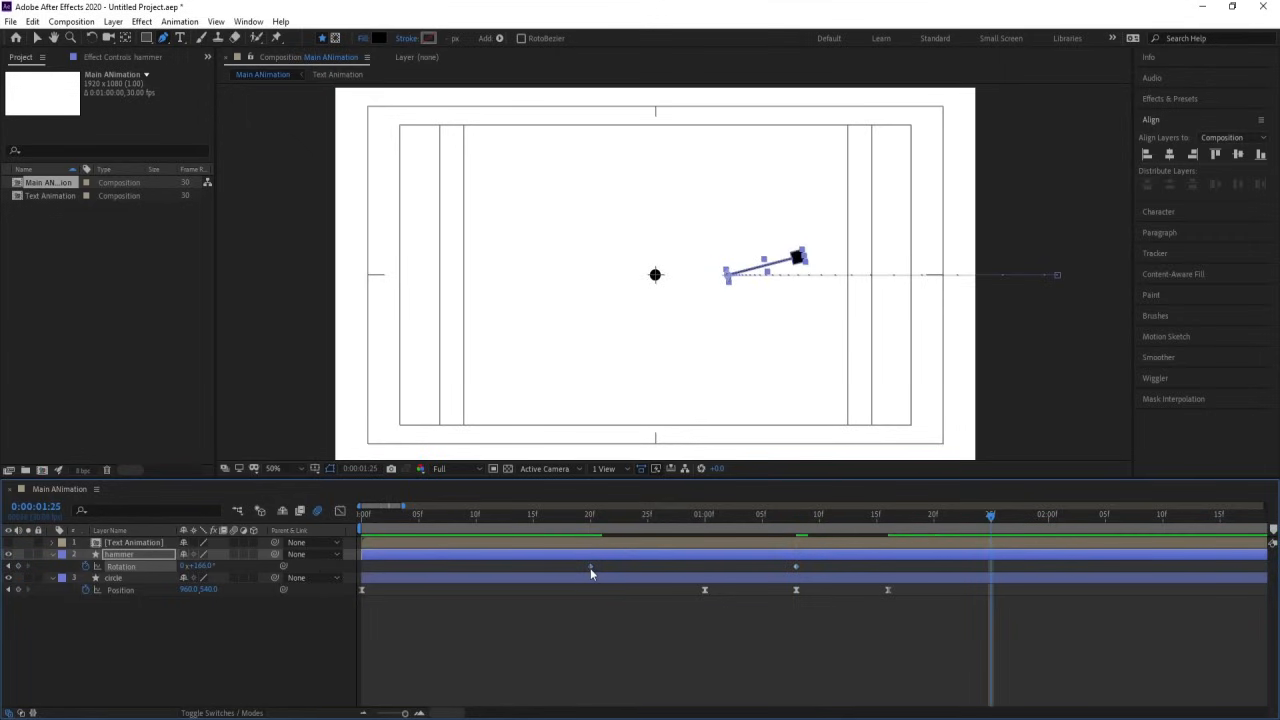
pyautogui.hotkey('ctrl', 'c')
pyautogui.hotkey('ctrl', 'v')
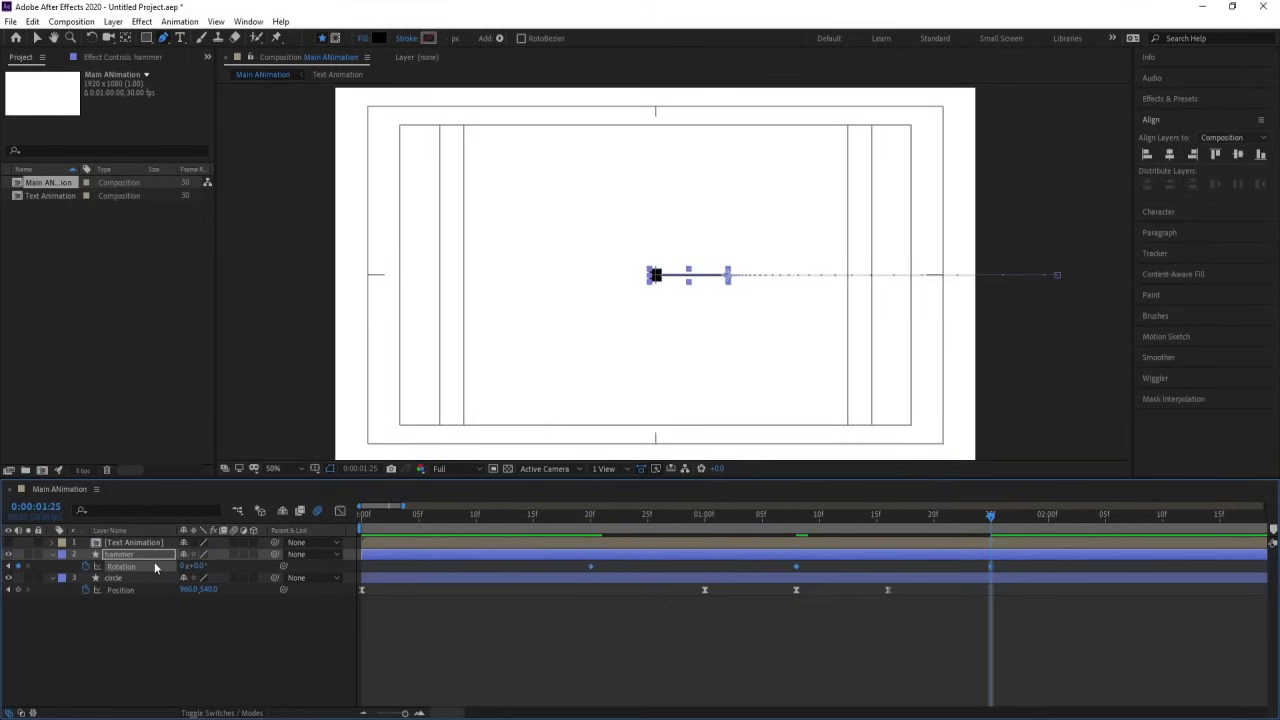
# Reshape the hammer's eased rotation speed curve to peak just after frame 20 and just before 1:25, and preview the swing
pyautogui.click(340, 511)
pyautogui.moveTo(848, 580); pyautogui.dragTo(690, 610)
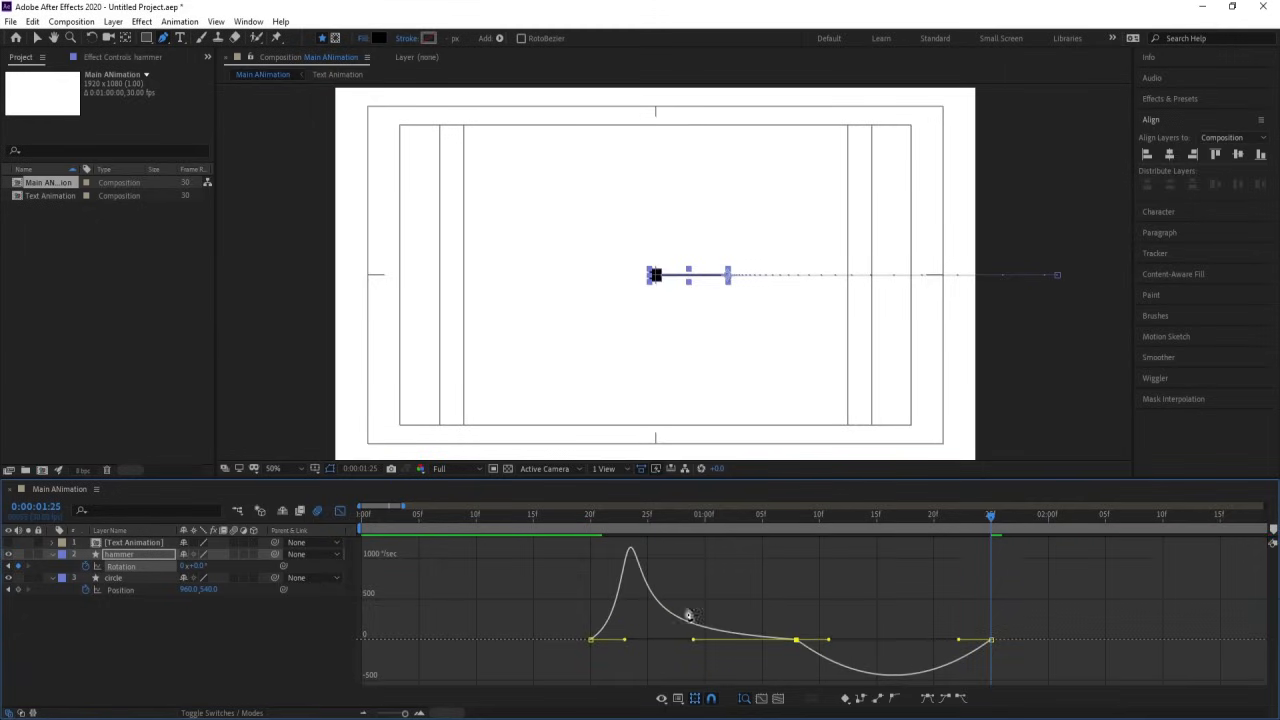
pyautogui.moveTo(828, 642); pyautogui.dragTo(981, 608)
pyautogui.moveTo(614, 663); pyautogui.dragTo(557, 569)
pyautogui.moveTo(624, 602); pyautogui.dragTo(600, 602)
pyautogui.click(585, 525)
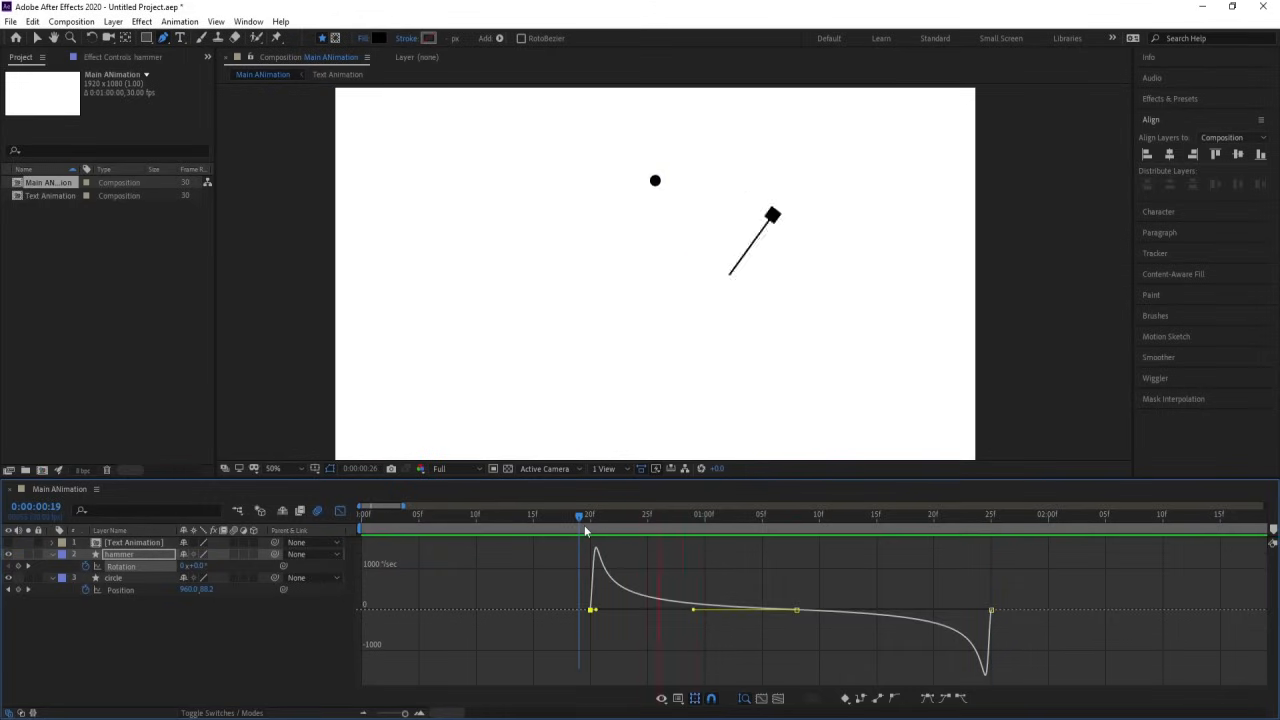
pyautogui.press('space')
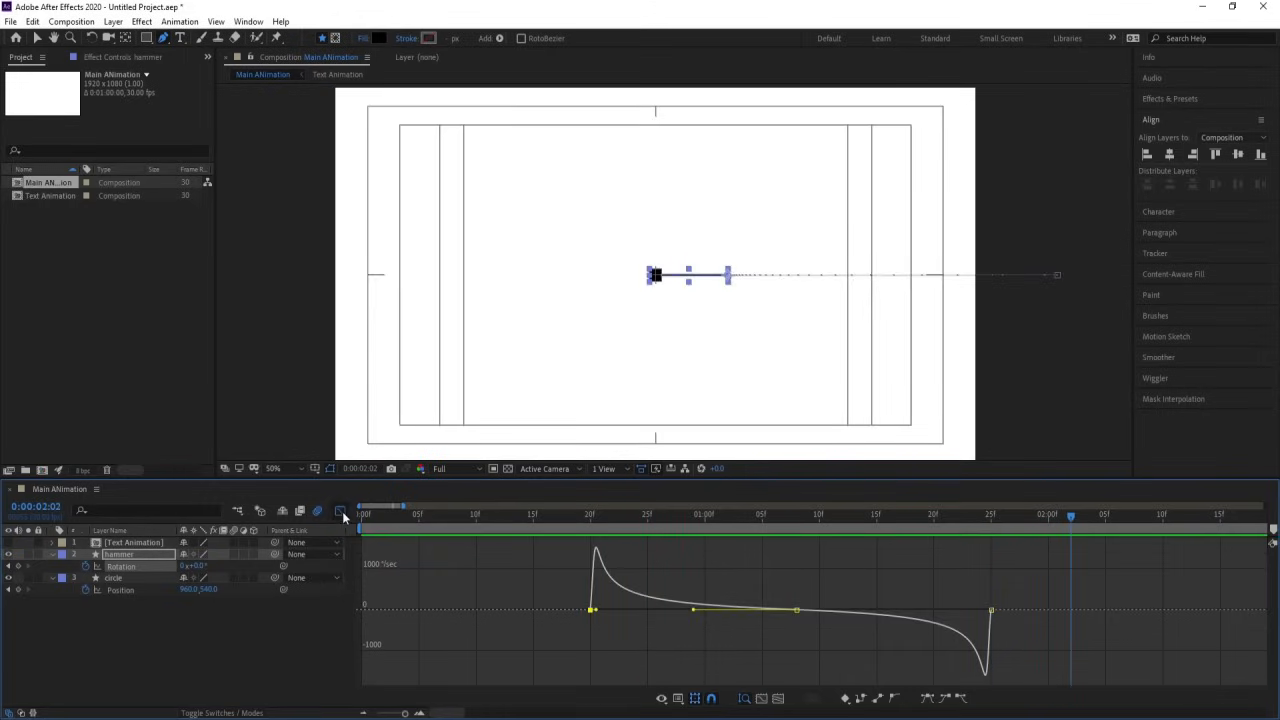
pyautogui.click(341, 511)
pyautogui.press('Home')
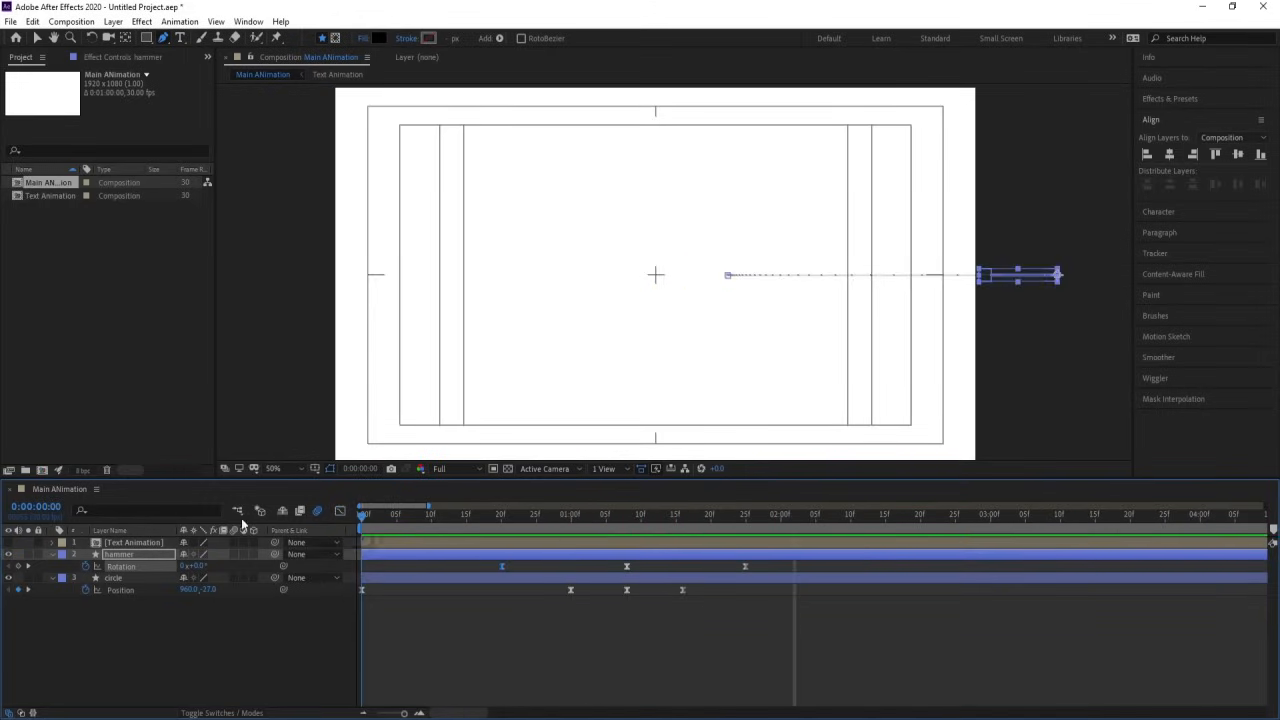
# Show the Text Animation layer, start it at 1:25 where the hammer hits the centre, and preview the result
pyautogui.press('space')
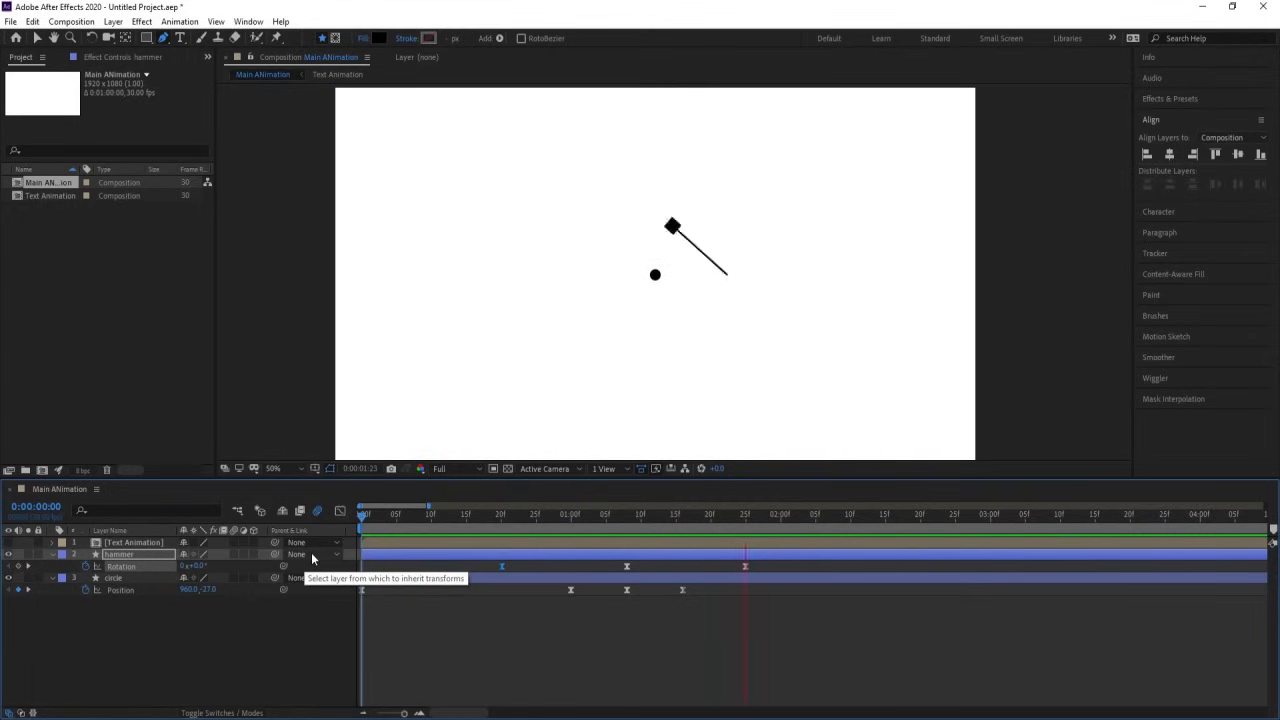
pyautogui.press('space')
pyautogui.moveTo(766, 521); pyautogui.dragTo(745, 515)
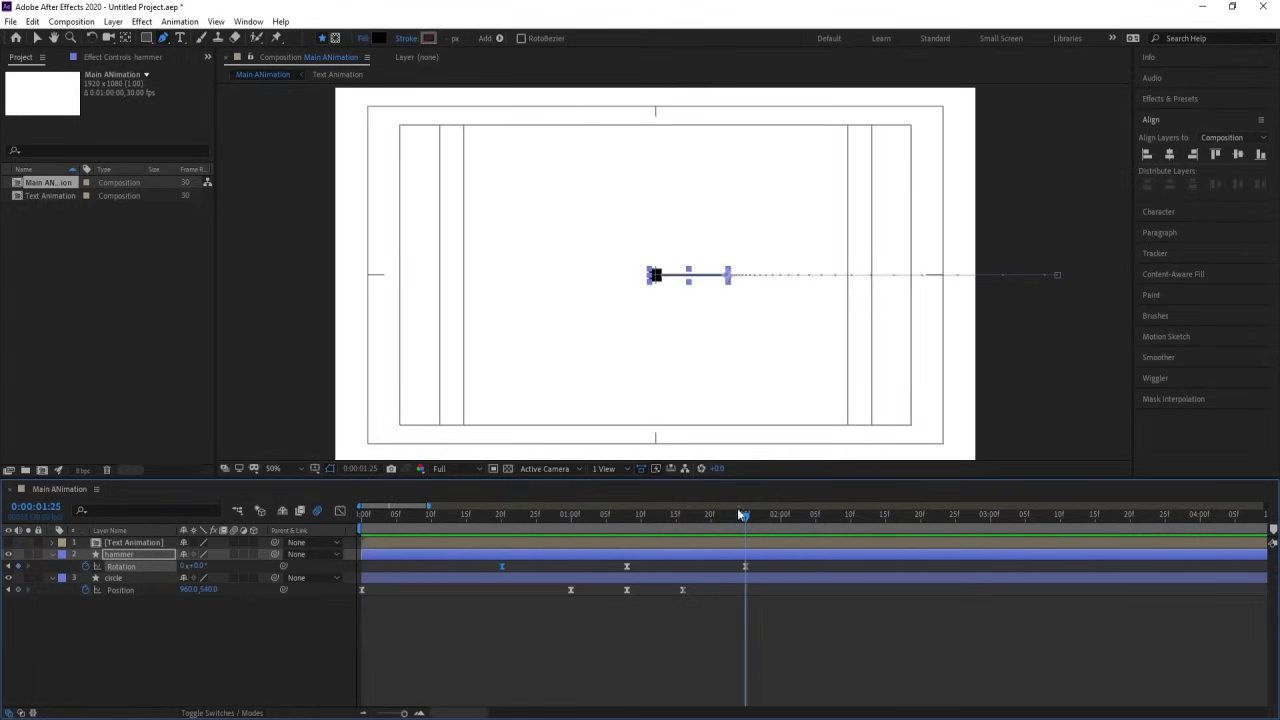
pyautogui.click(115, 543)
pyautogui.click(9, 543)
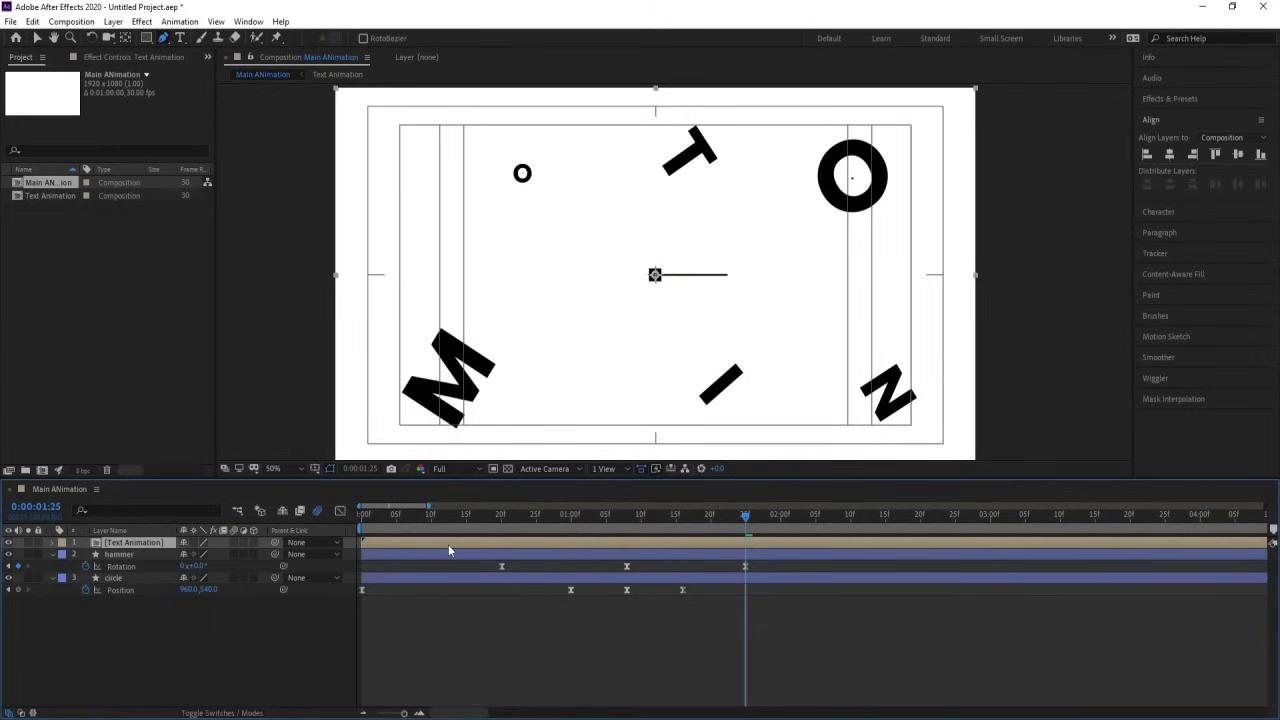
pyautogui.press('[')
pyautogui.press('space')
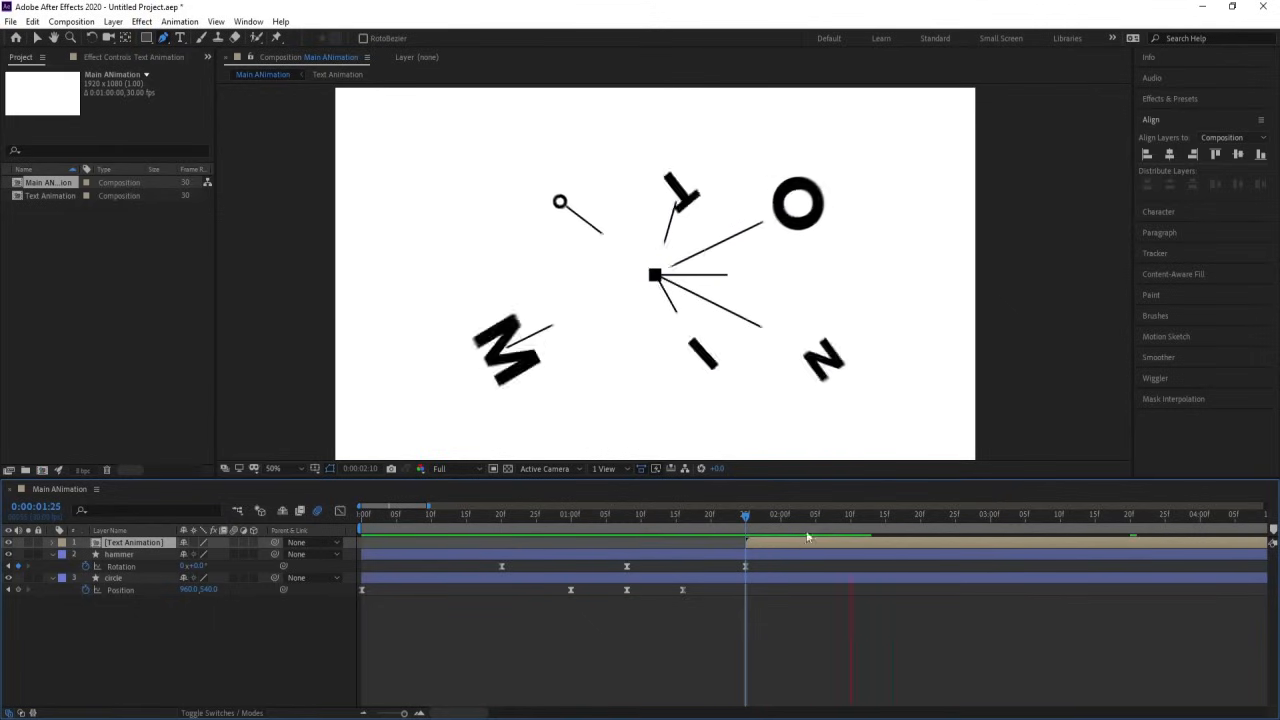
# Move the start of the Text Animation layer to 1:24 and preview the burst against the hammer hit
pyautogui.moveTo(791, 514); pyautogui.dragTo(737, 520)
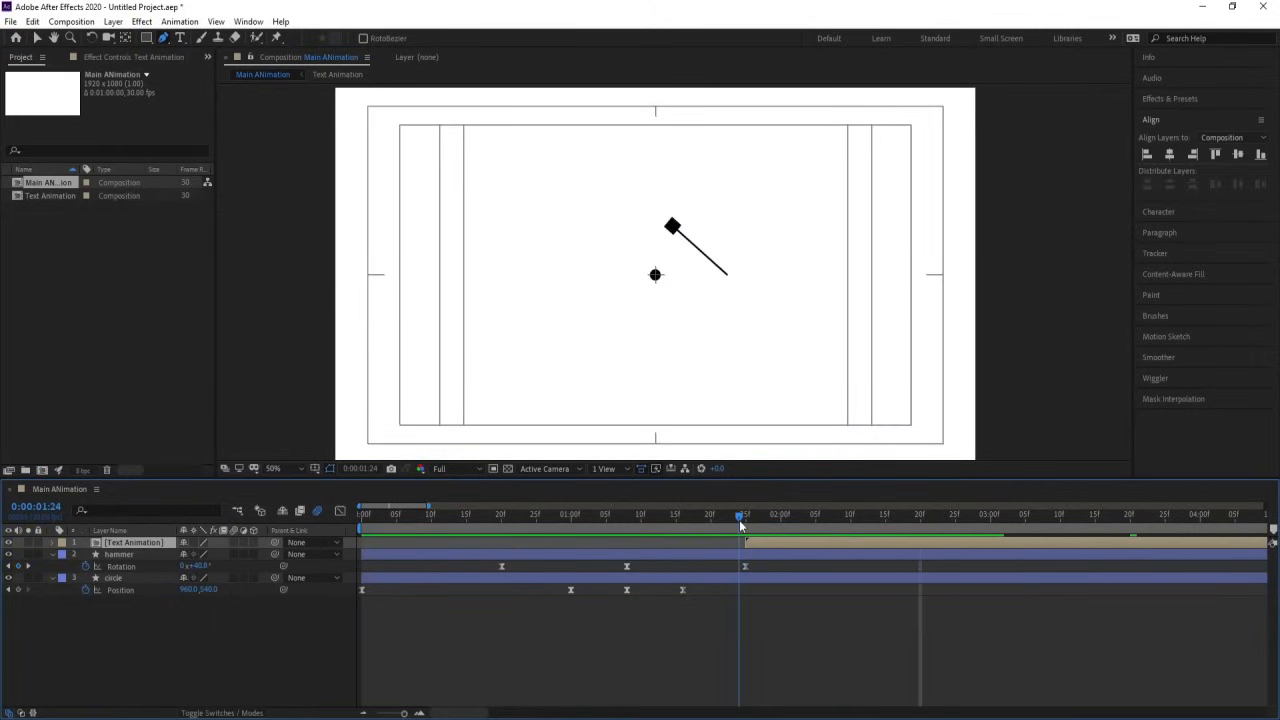
pyautogui.press('space')
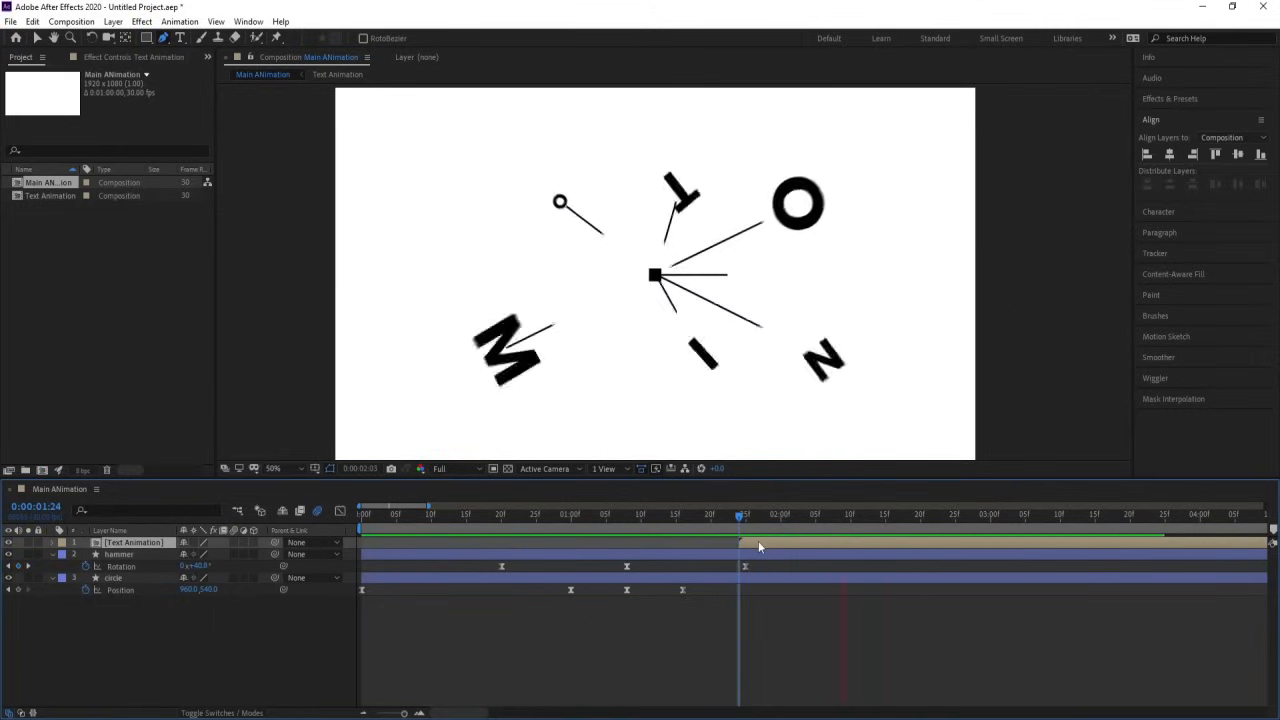
pyautogui.click(746, 521)
pyautogui.moveTo(746, 524); pyautogui.dragTo(747, 519)
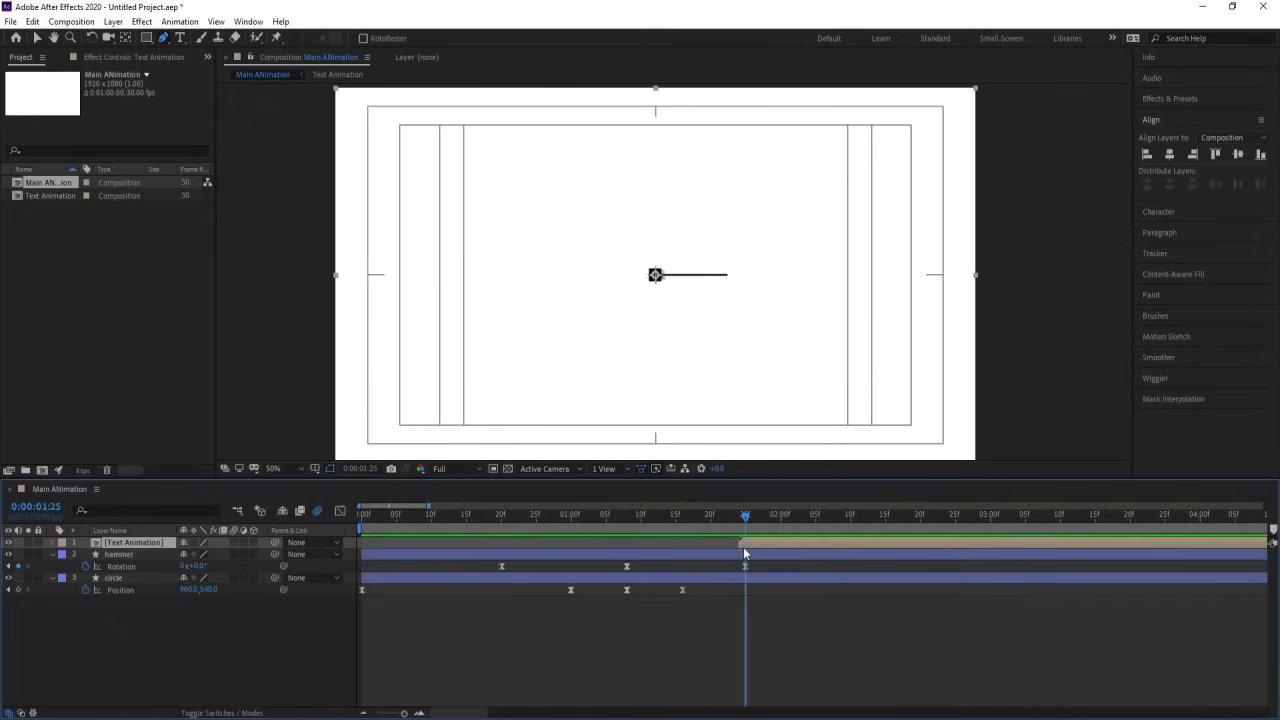
# Keyframe the hammer's current position at 1:24 and move it down to 1176, 1136 at 2:21
pyautogui.click(734, 556)
pyautogui.press('p')
pyautogui.click(740, 520)
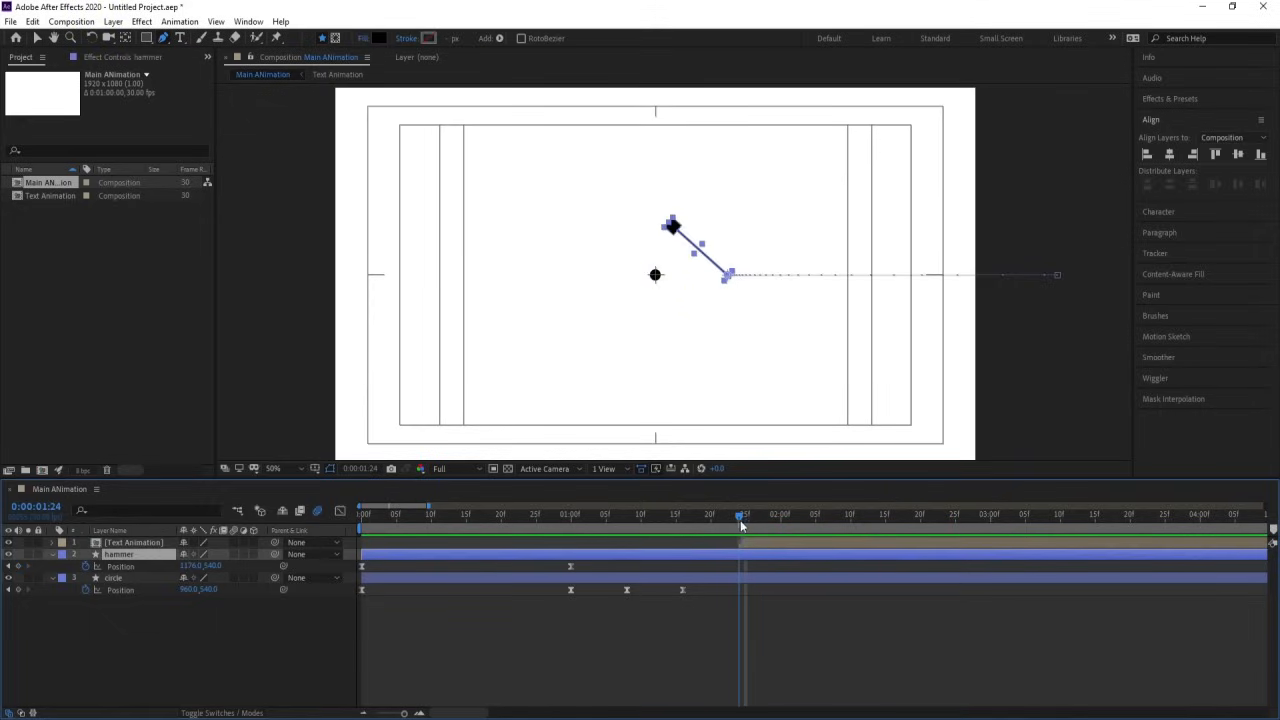
pyautogui.click(18, 566)
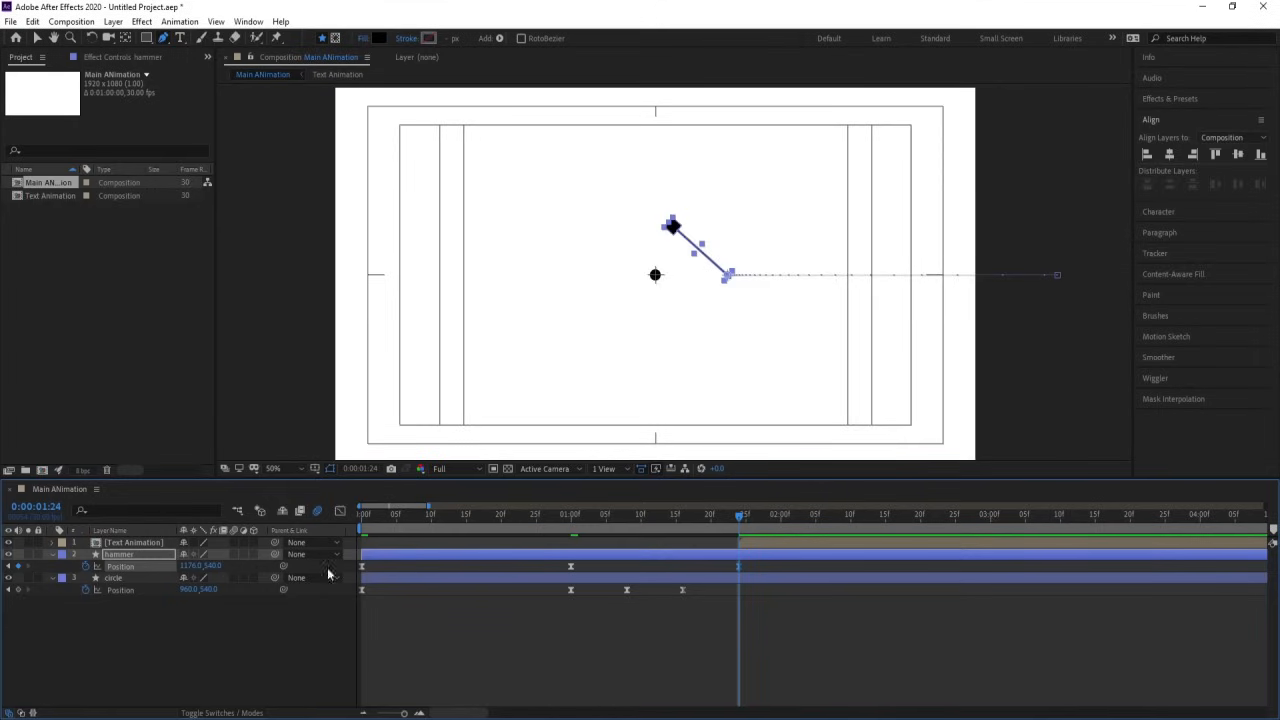
pyautogui.press('space')
pyautogui.press('space')
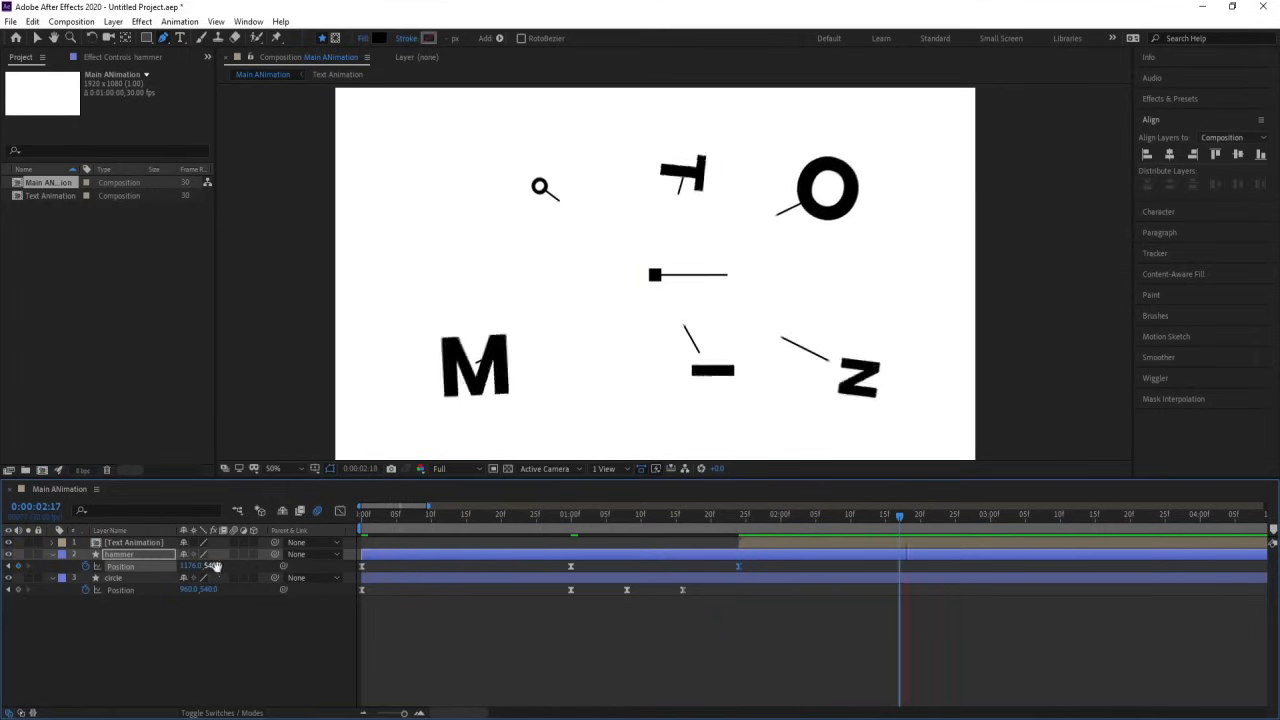
pyautogui.press('space')
pyautogui.moveTo(214, 567); pyautogui.dragTo(572, 606)
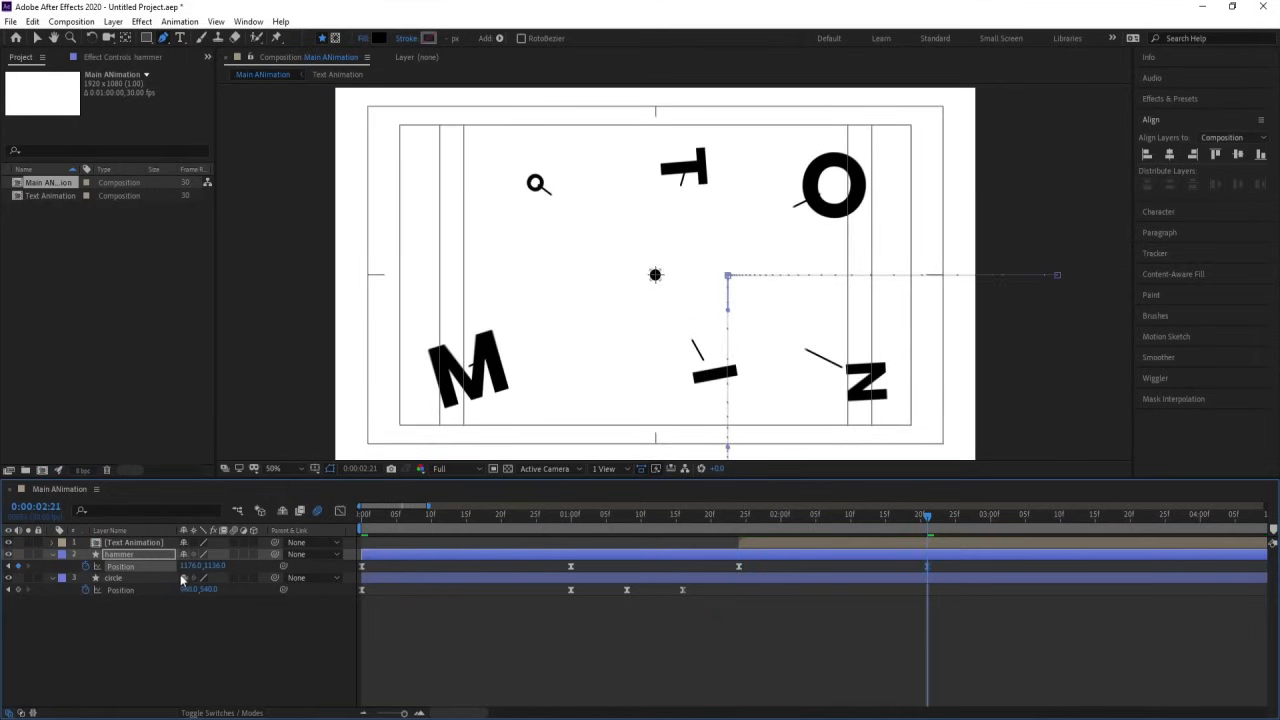
# Reshape the speed curve of the hammer's drop to peak just before 2:21, and preview it
pyautogui.moveTo(711, 572); pyautogui.dragTo(1006, 583)
pyautogui.click(339, 510)
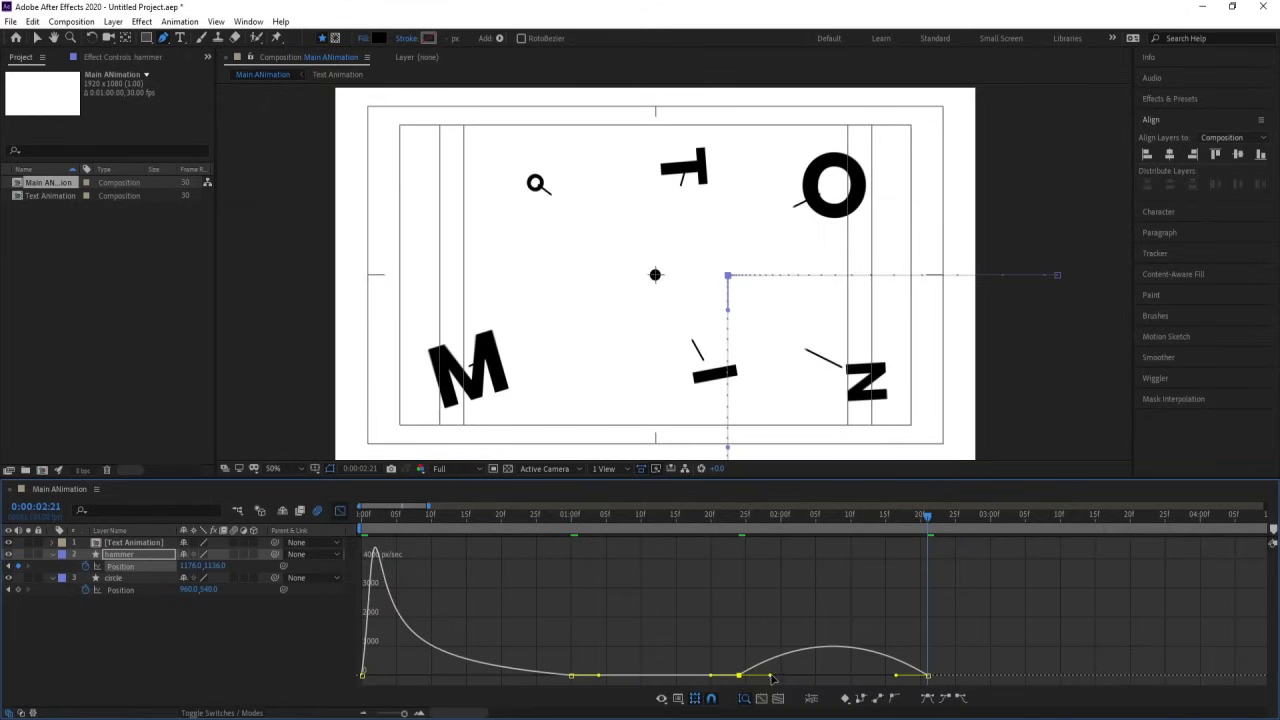
pyautogui.moveTo(772, 679); pyautogui.dragTo(918, 679)
pyautogui.click(720, 517)
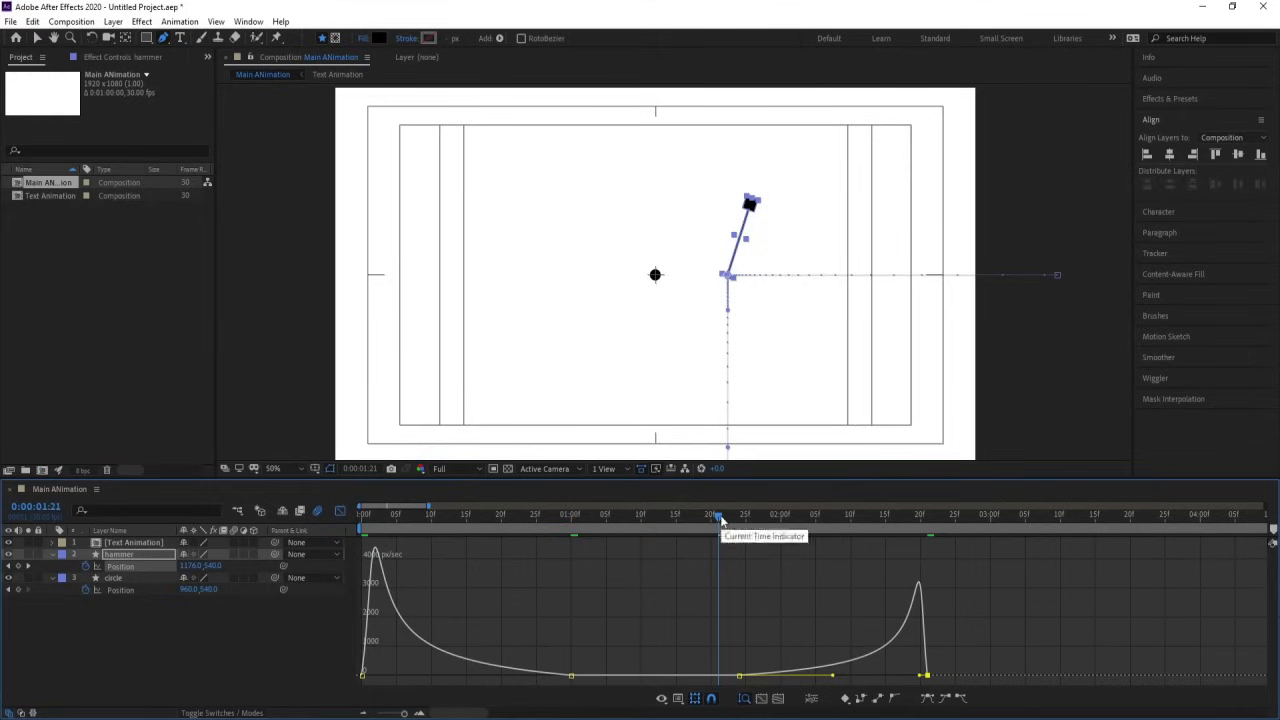
pyautogui.press('space')
pyautogui.press('space')
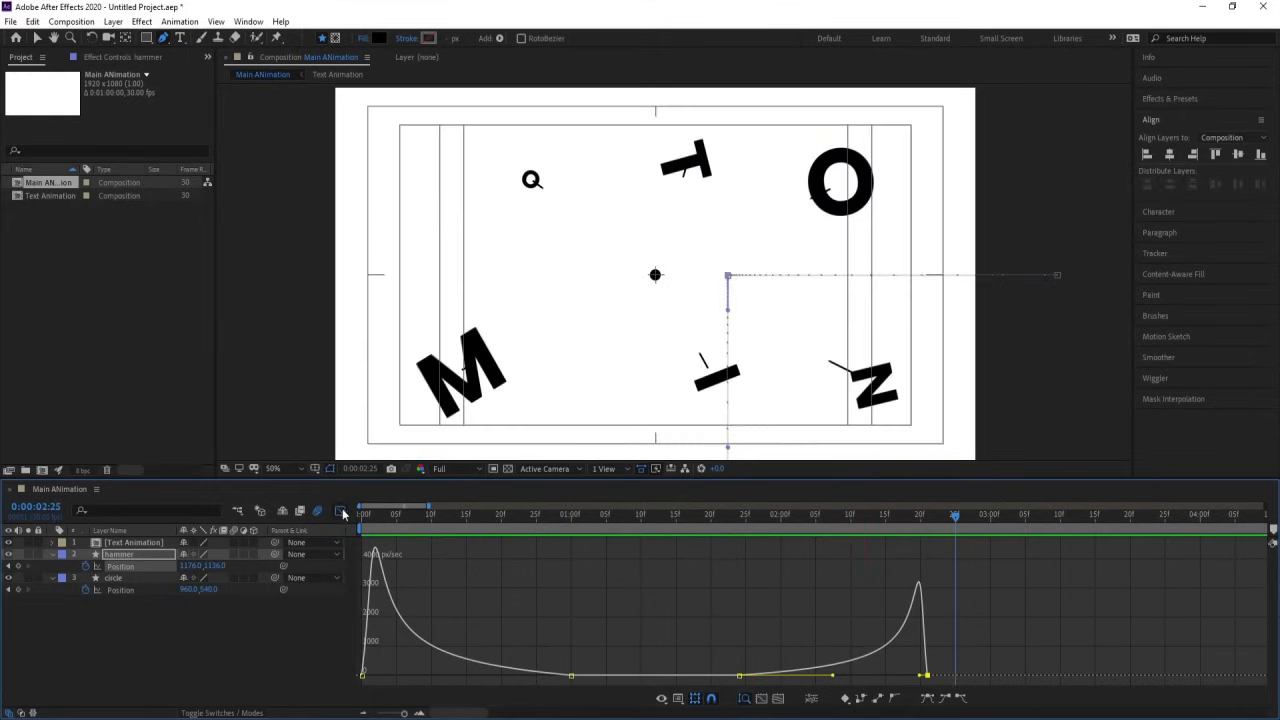
pyautogui.hotkey('shift', 'F3')
# Split the circle layer at 1:24 and delete the segment after the split
pyautogui.click(746, 518)
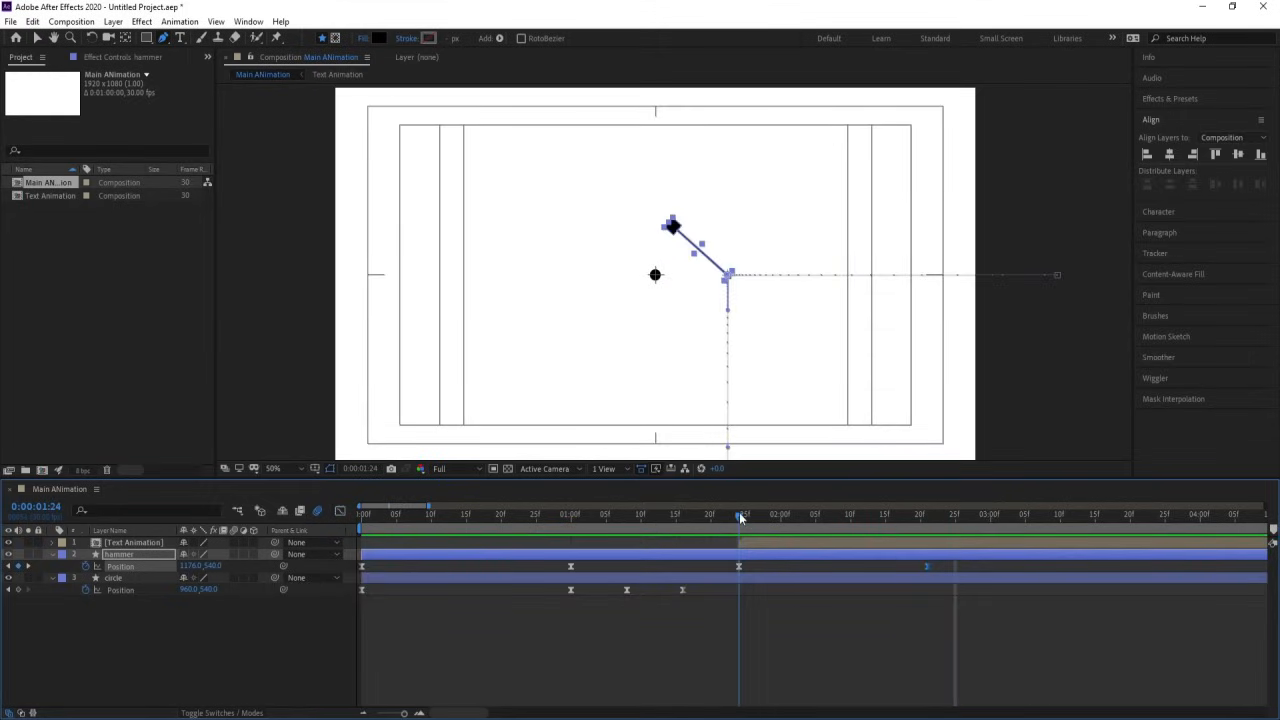
pyautogui.click(119, 578)
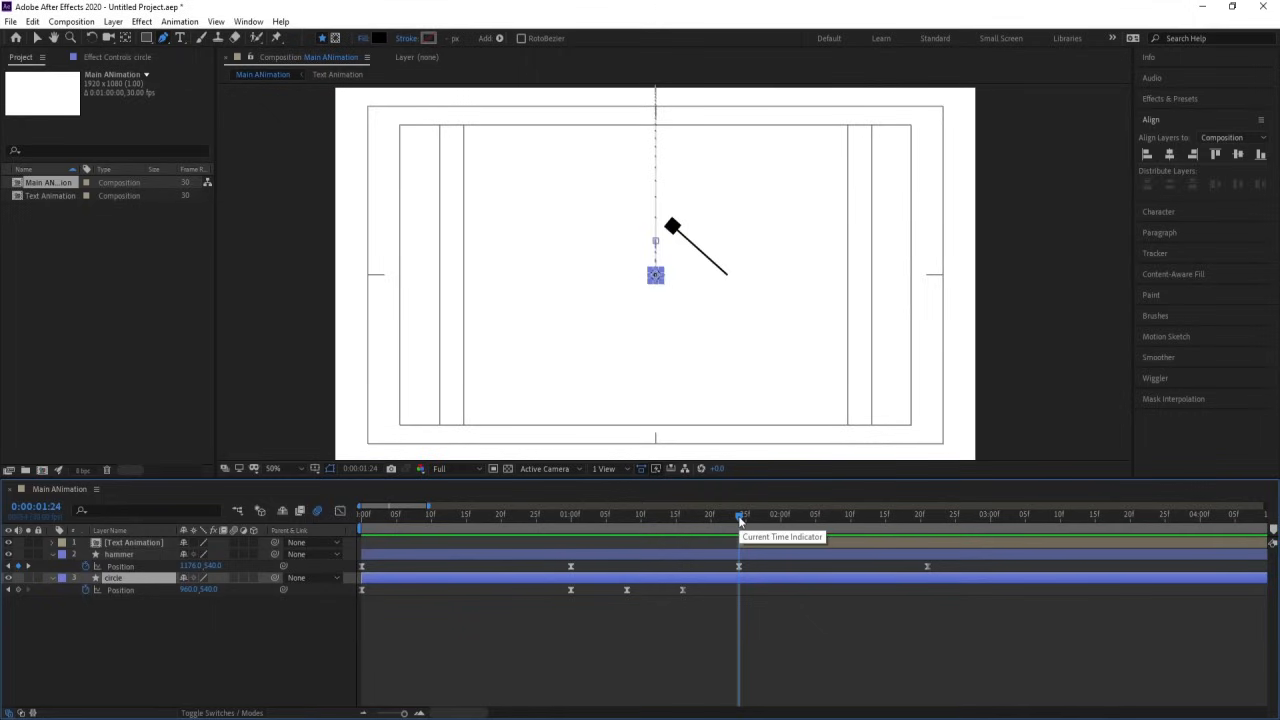
pyautogui.hotkey('ctrl', 'shift', 'd')
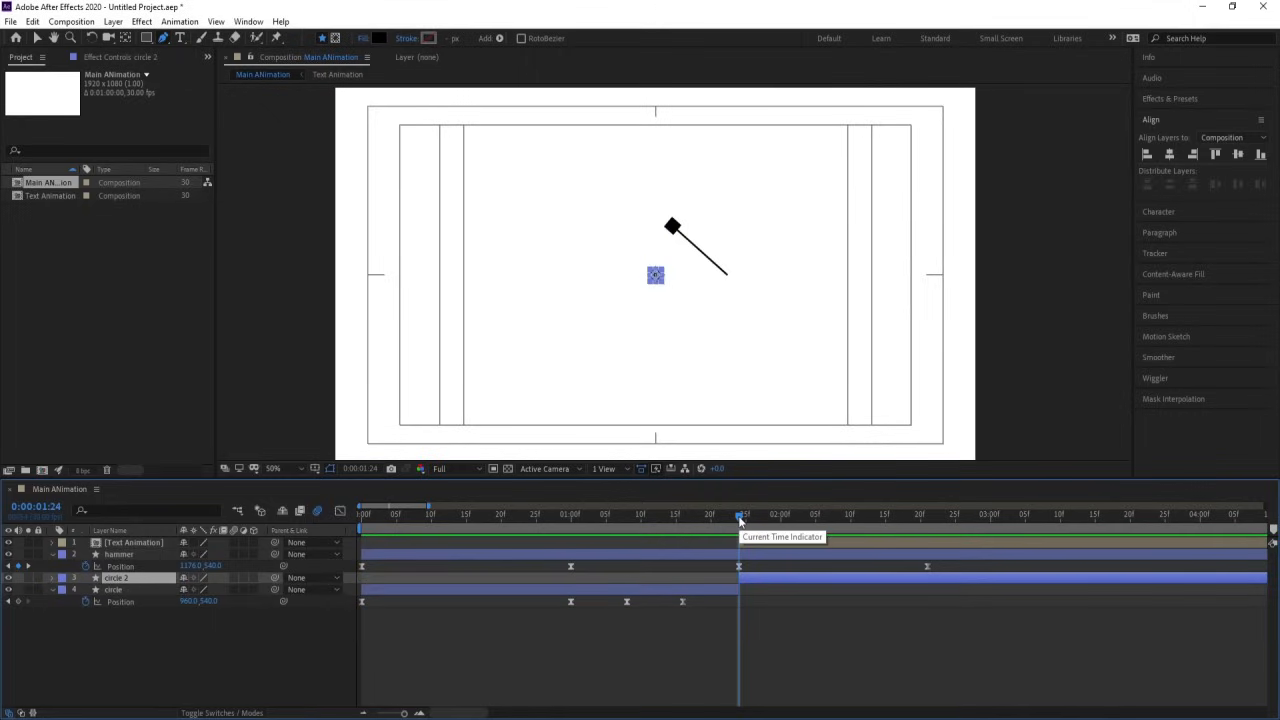
pyautogui.press('Delete')
# Preview the hammer hit around 1:24 and play the whole animation from the start to check the timing
pyautogui.press('space')
pyautogui.press('space')
pyautogui.moveTo(762, 519); pyautogui.dragTo(697, 518)
pyautogui.press('space')
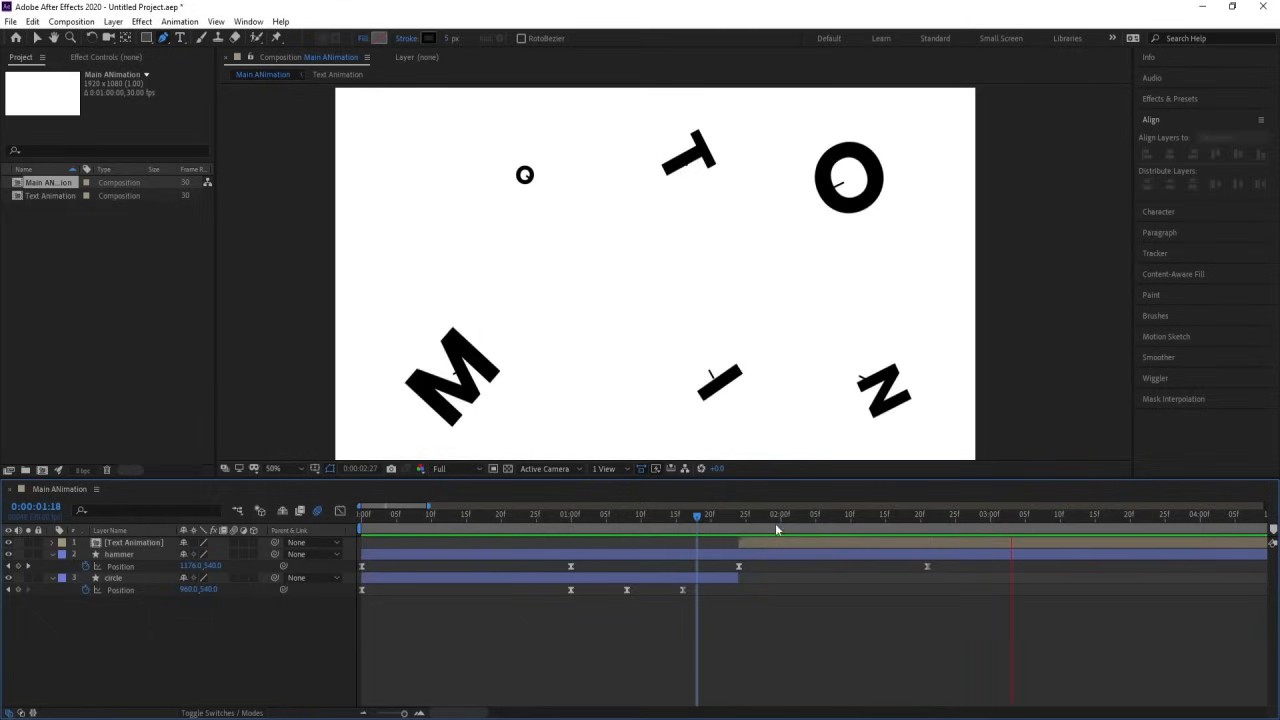
pyautogui.moveTo(775, 523); pyautogui.dragTo(355, 542)
pyautogui.press('space')
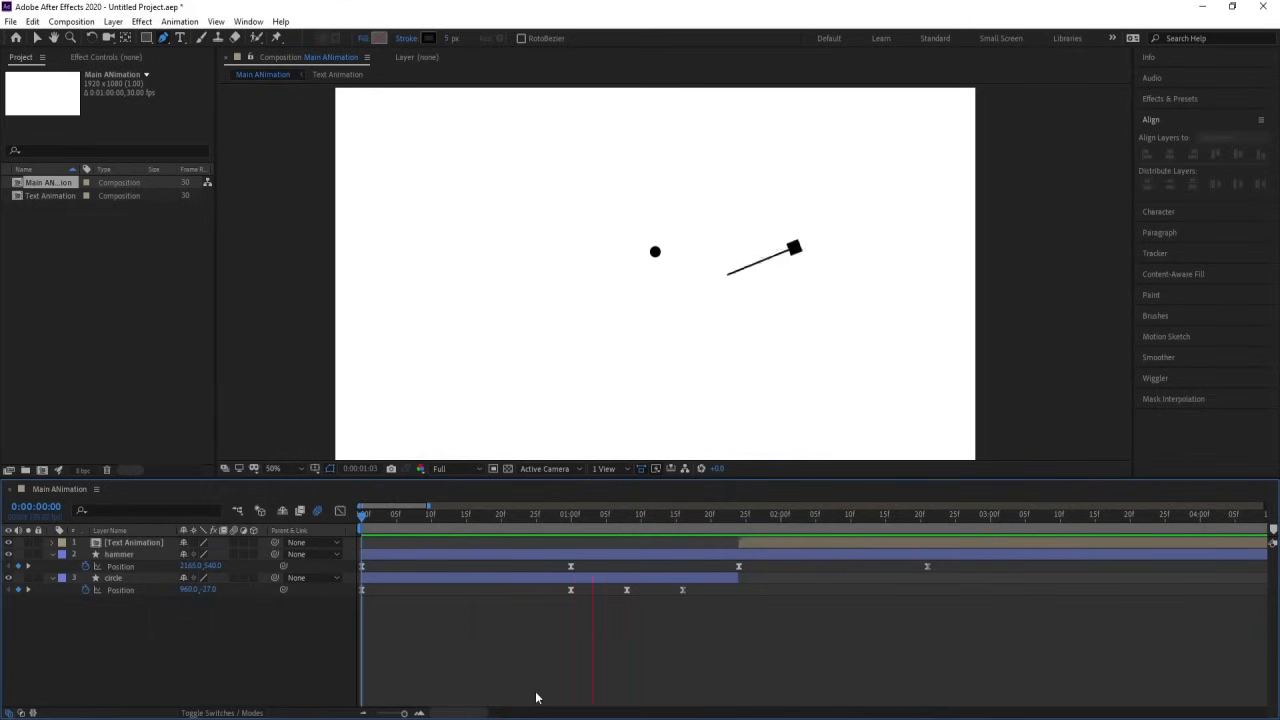
pyautogui.press('space')
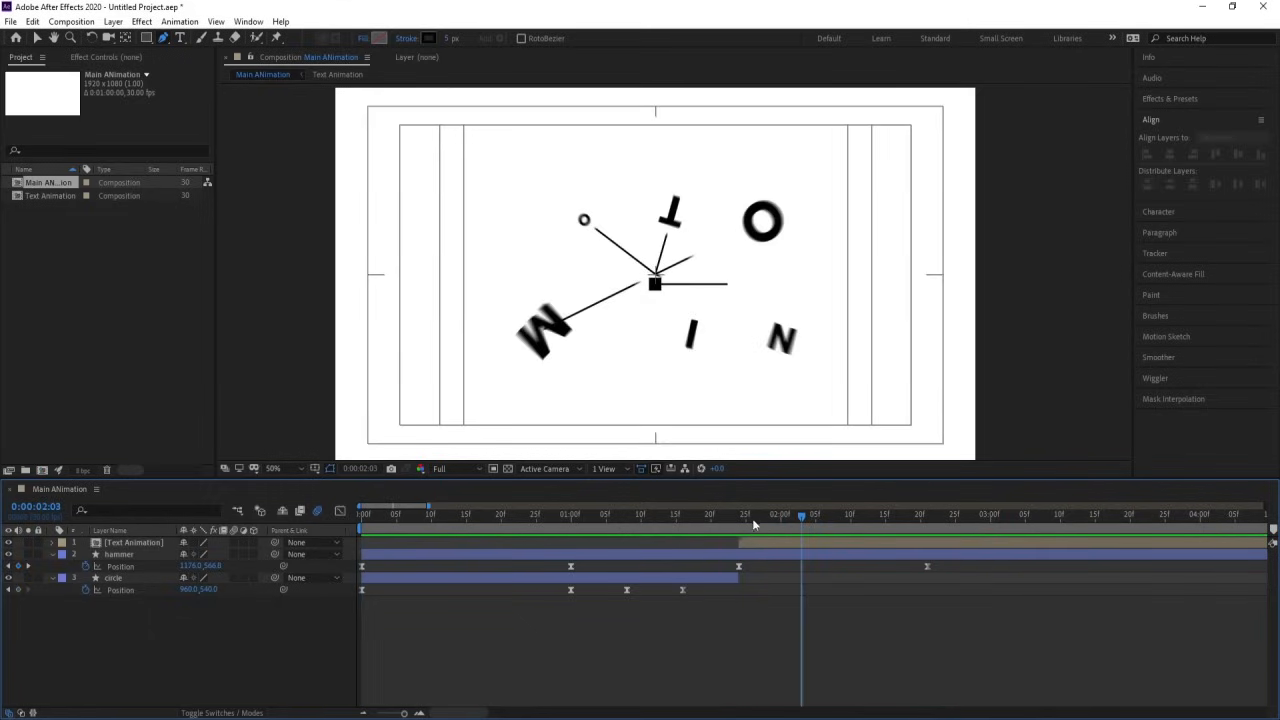
pyautogui.moveTo(754, 524)
pyautogui.mouseDown()
pyautogui.moveTo(735, 516)
pyautogui.moveTo(867, 521)
pyautogui.moveTo(588, 524)
pyautogui.moveTo(840, 531)
pyautogui.moveTo(742, 535)
pyautogui.mouseUp()
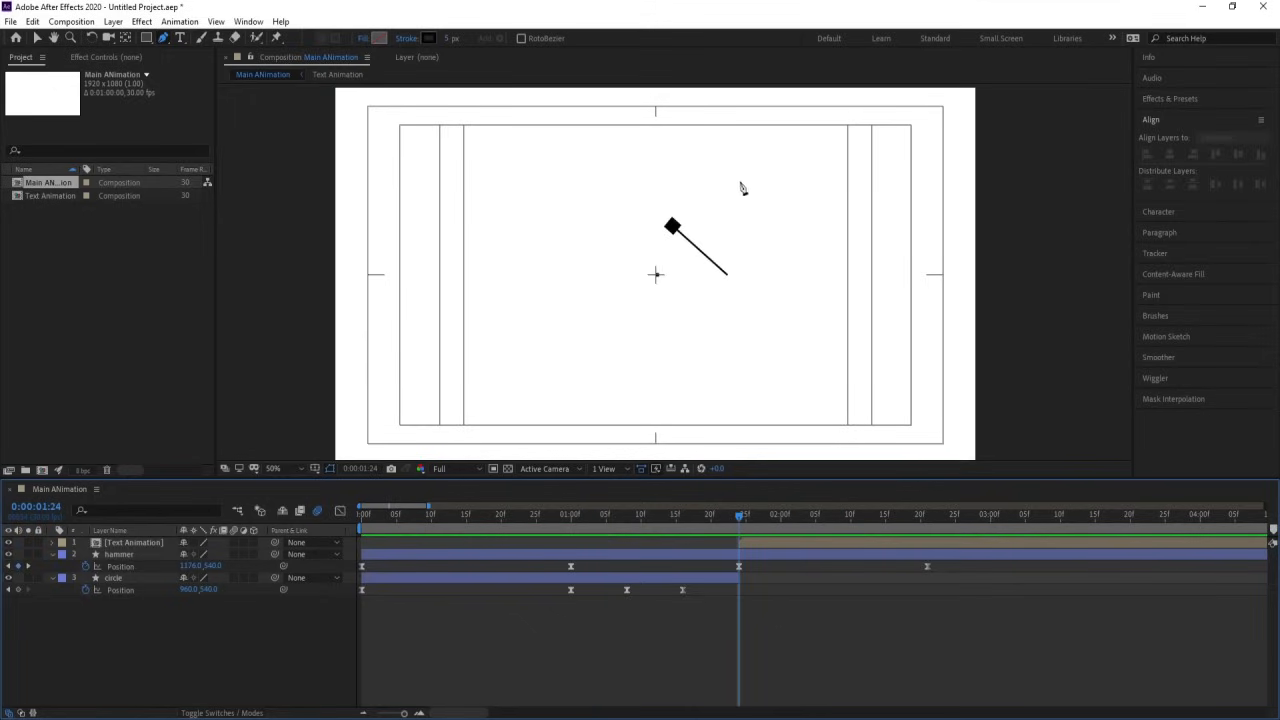
pyautogui.press('space')
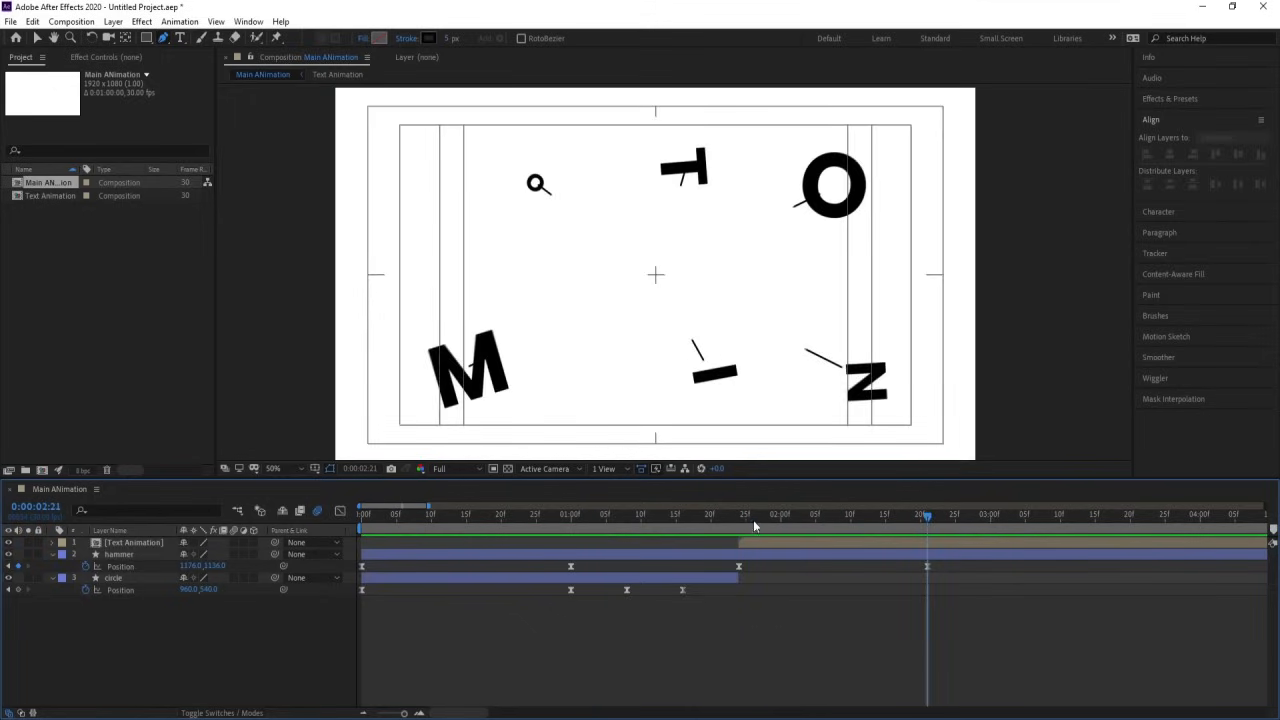
pyautogui.press('space')
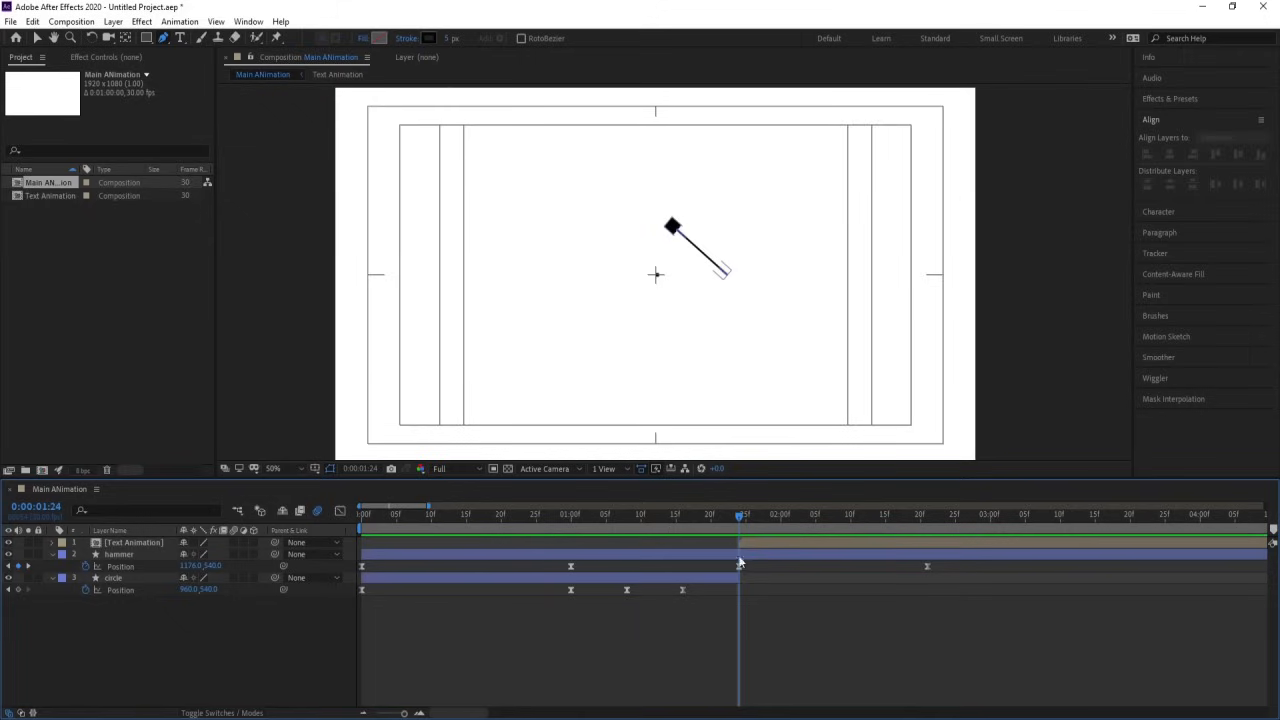
# Delete the hammer's position keyframes at 1:24 and 2:21
pyautogui.click(730, 553)
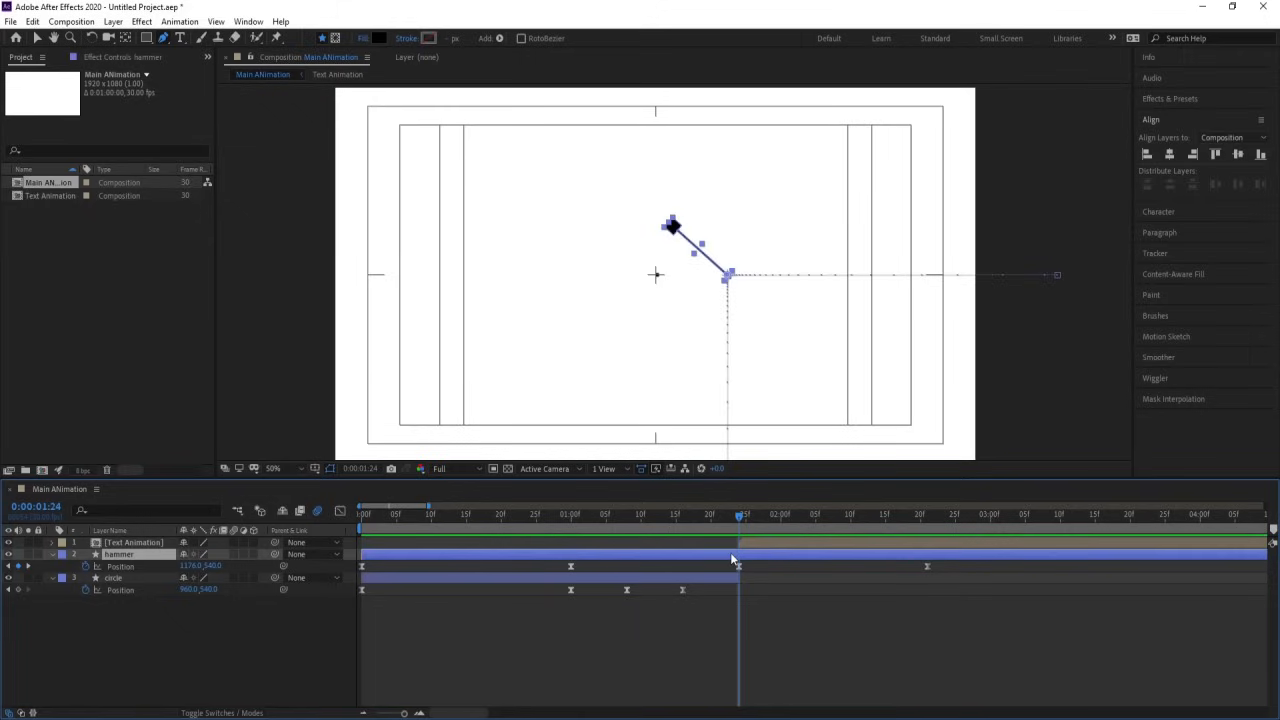
pyautogui.moveTo(729, 565); pyautogui.dragTo(941, 577)
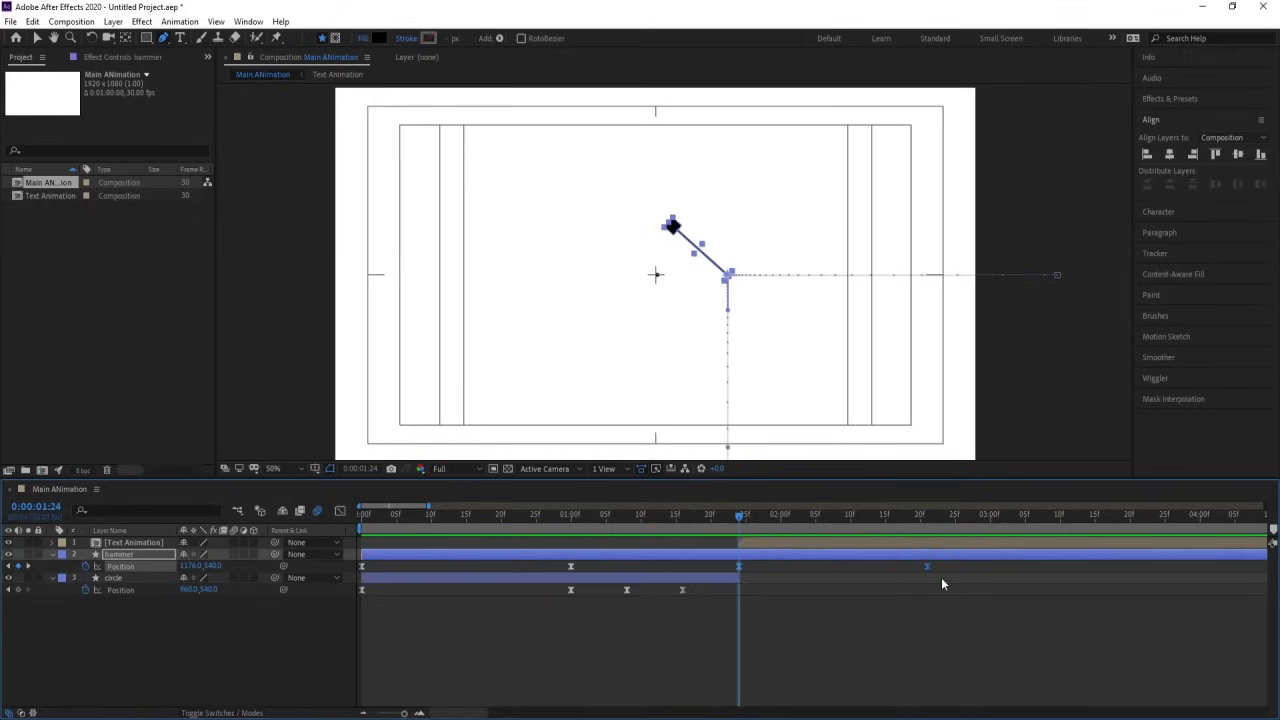
pyautogui.press('Delete')
pyautogui.click(774, 603)
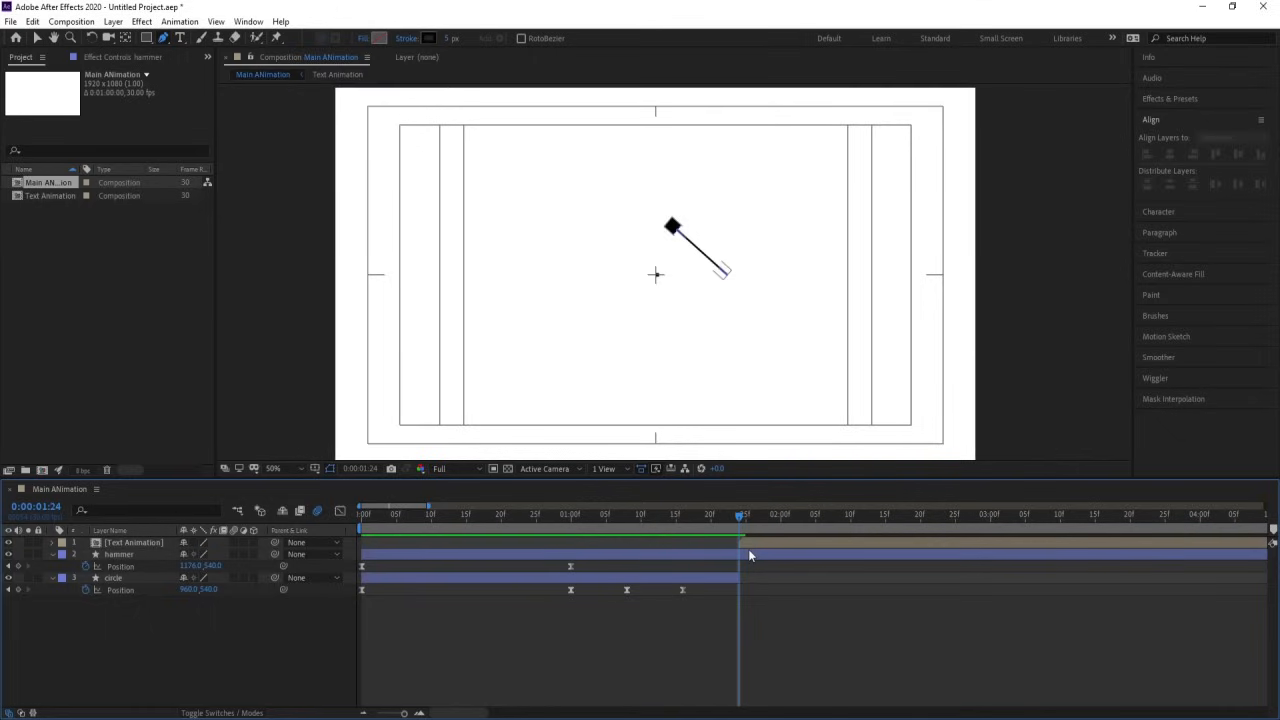
# Split the hammer layer at 1:25 and centre the anchor point of the new segment
pyautogui.press('pagedown')
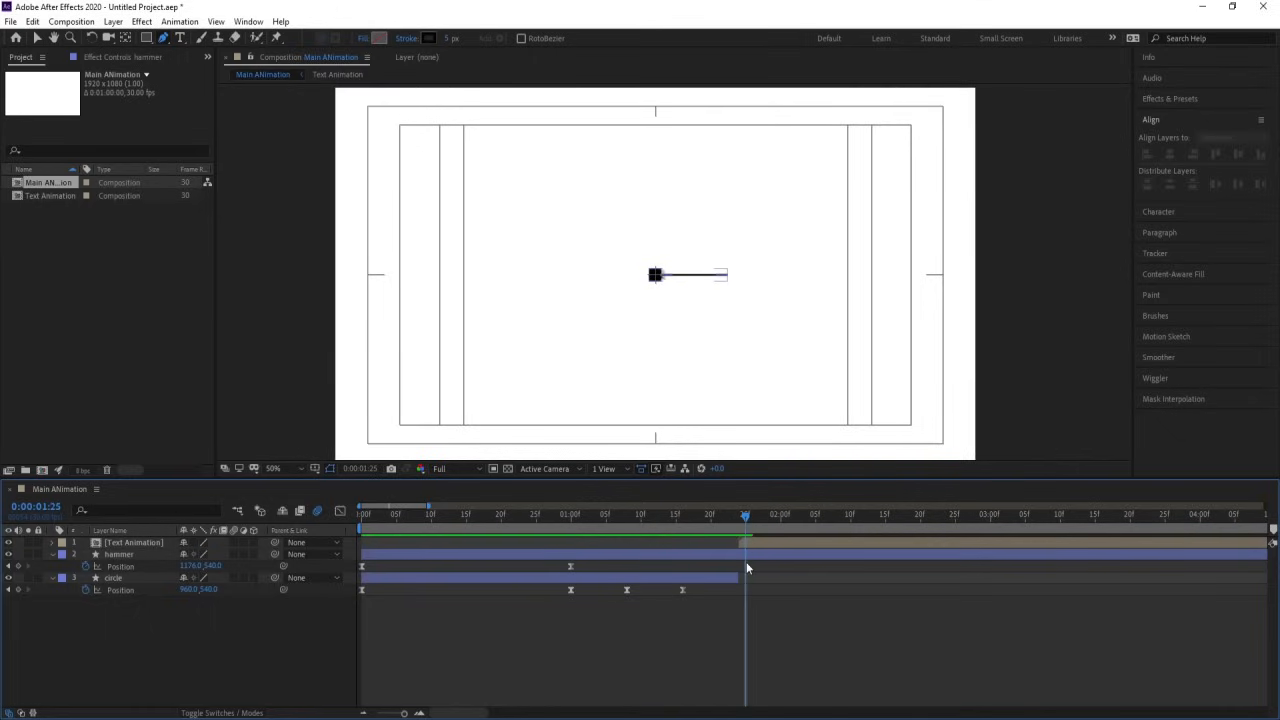
pyautogui.click(744, 555)
pyautogui.hotkey('shift', 'r')
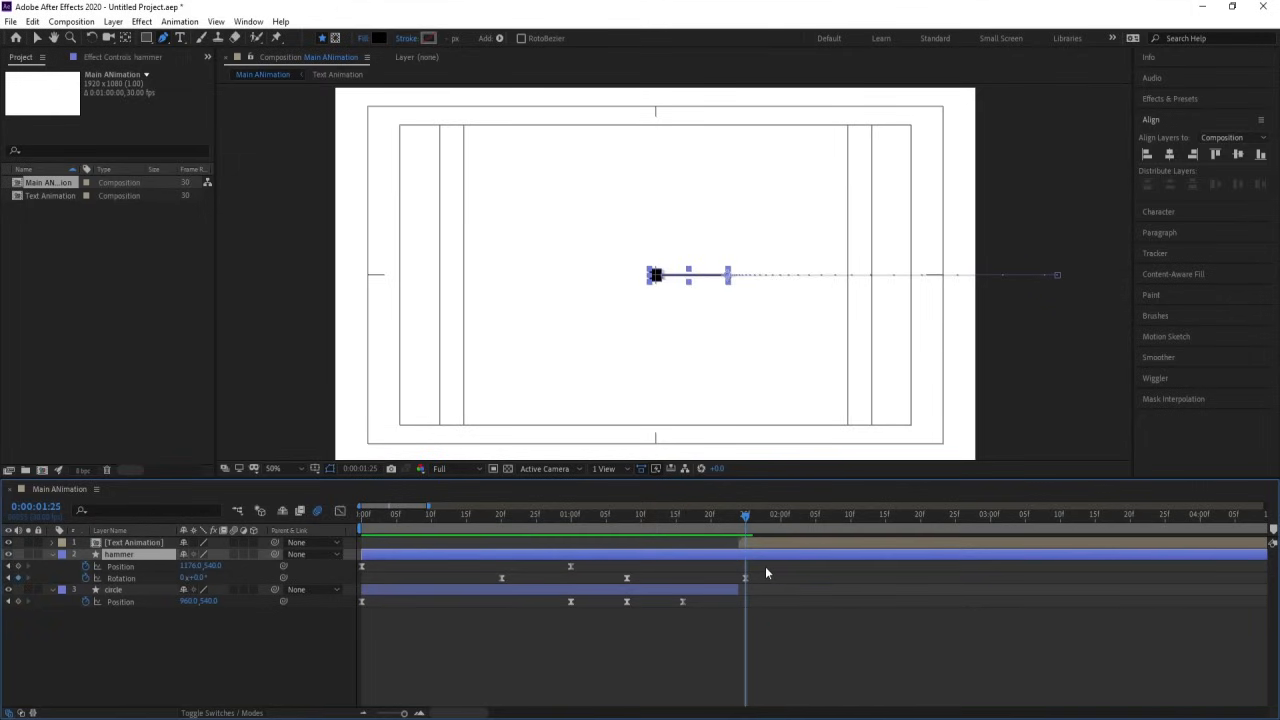
pyautogui.hotkey('ctrl', 'shift', 'd')
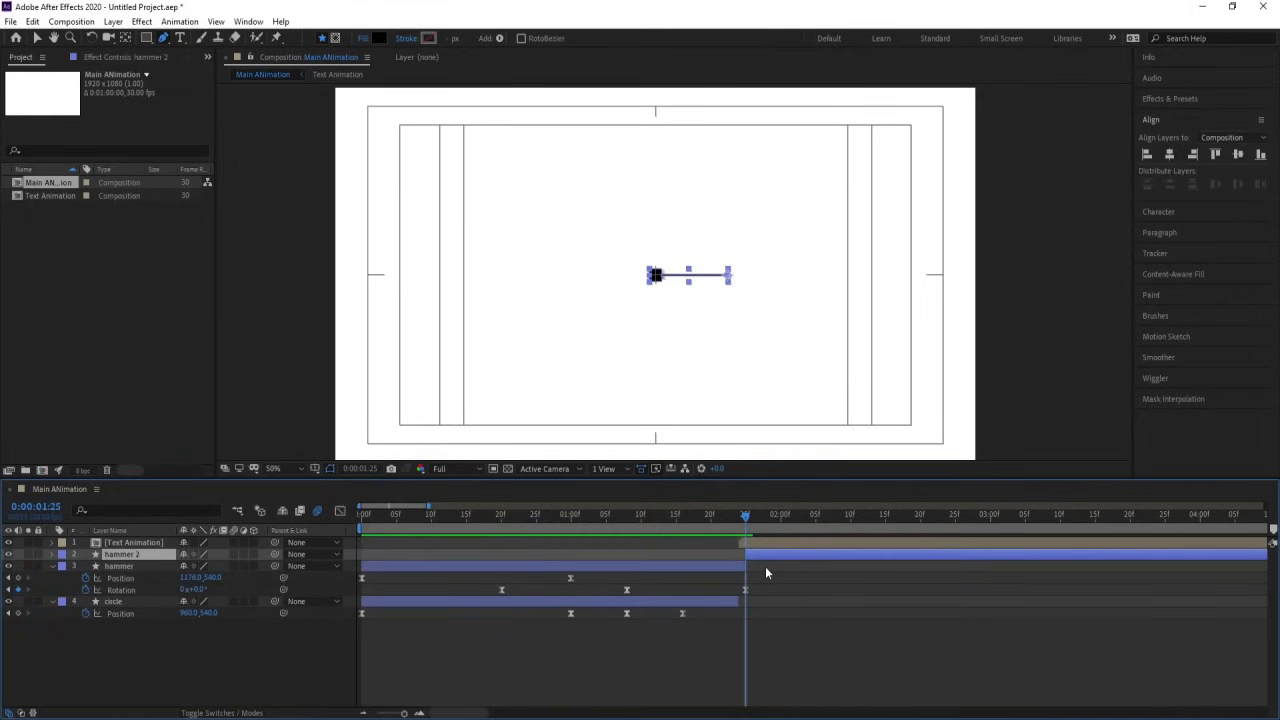
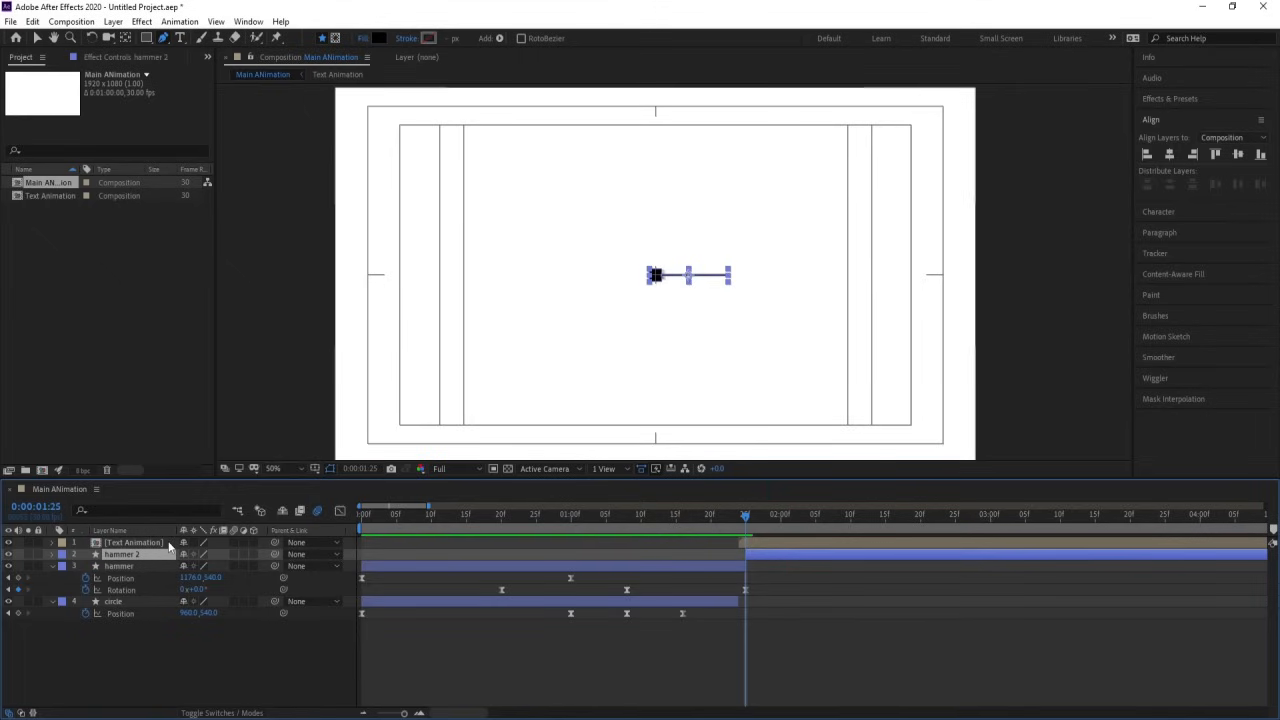
# Separate the position dimensions of hammer 2 and keyframe its X and Y position at 1:25
pyautogui.press('p')
pyautogui.click(121, 566)
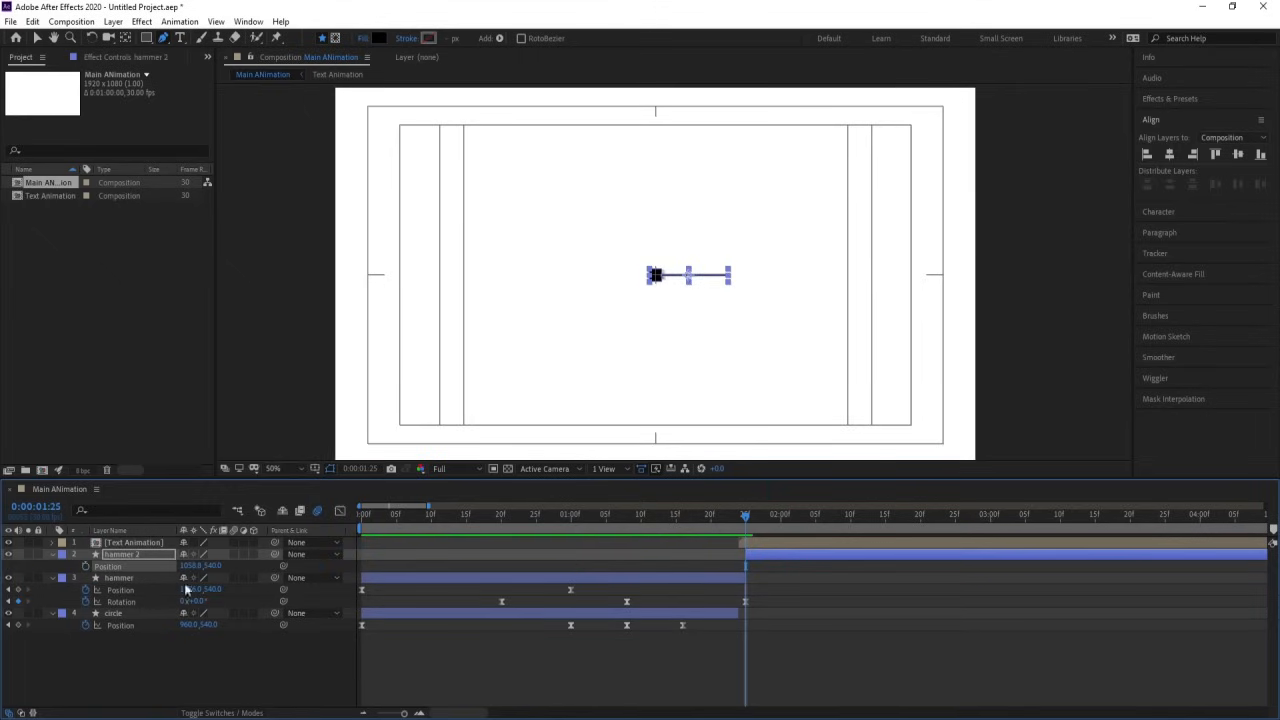
pyautogui.rightClick(124, 569)
pyautogui.click(158, 424)
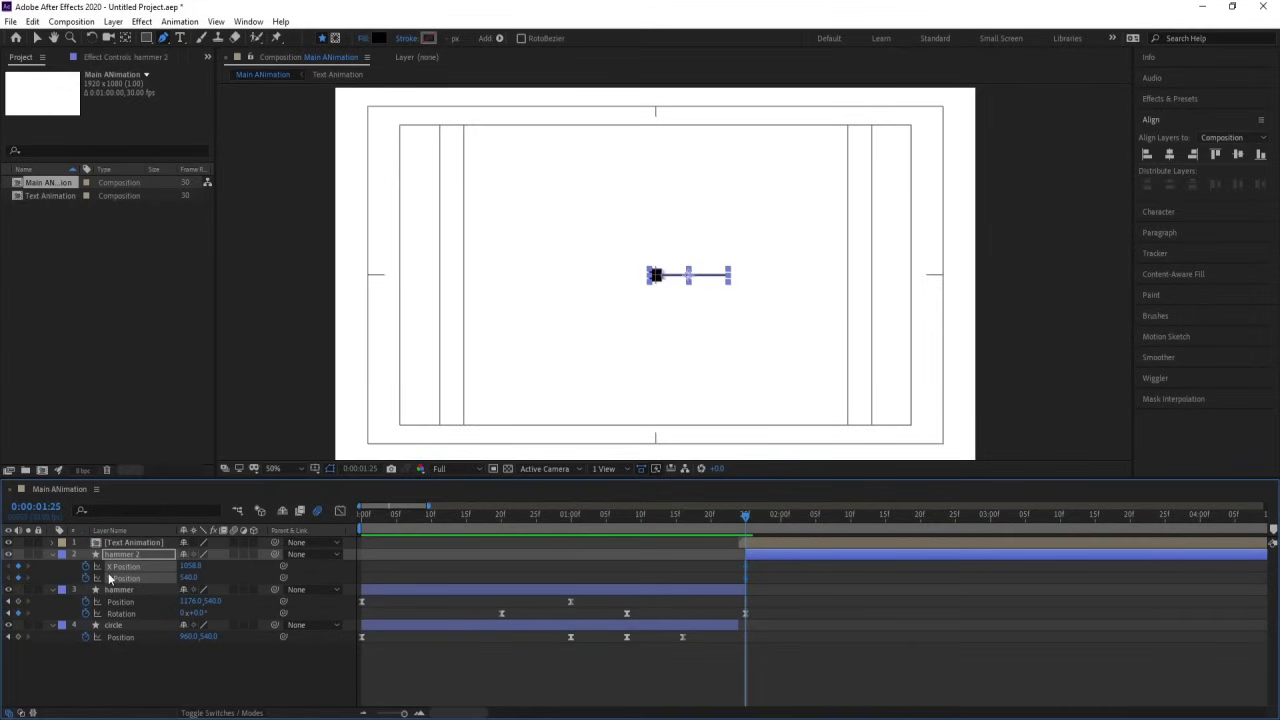
# Clear the inherited rotation keyframes of hammer 2, keyframe its rotation at 0° on 1:25, and reveal all its keyframed properties
pyautogui.press('r')
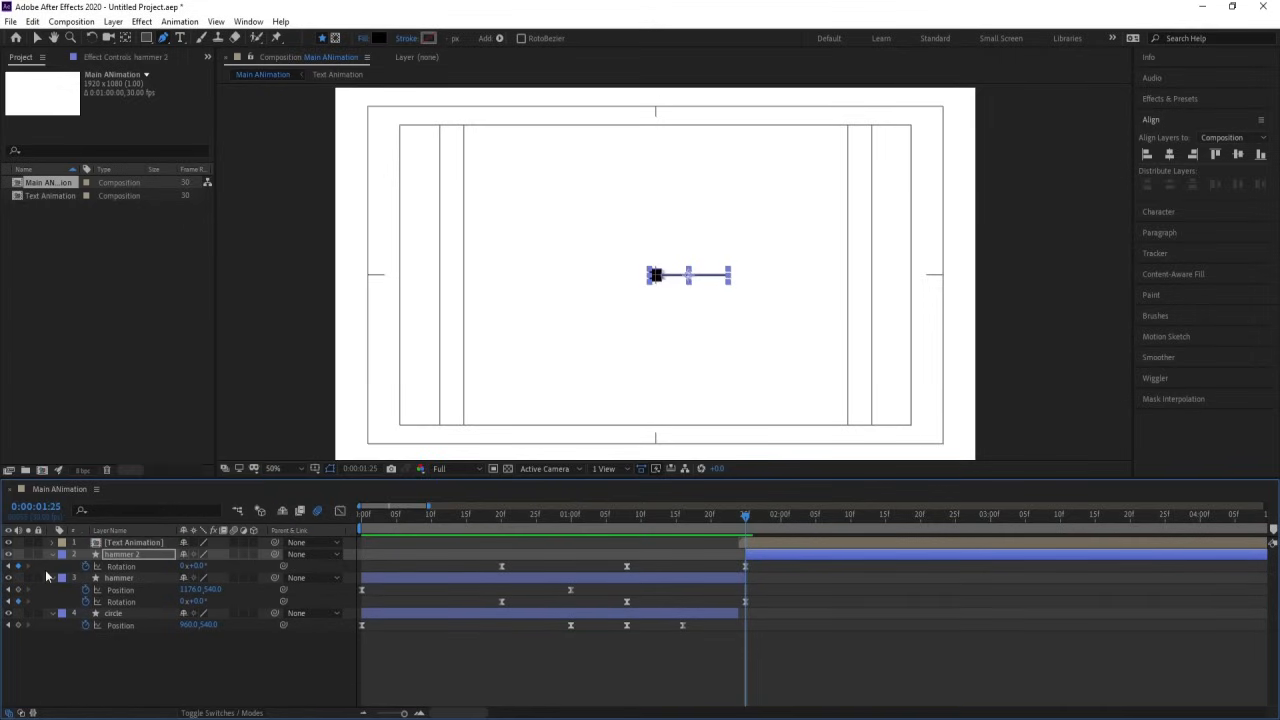
pyautogui.click(127, 567)
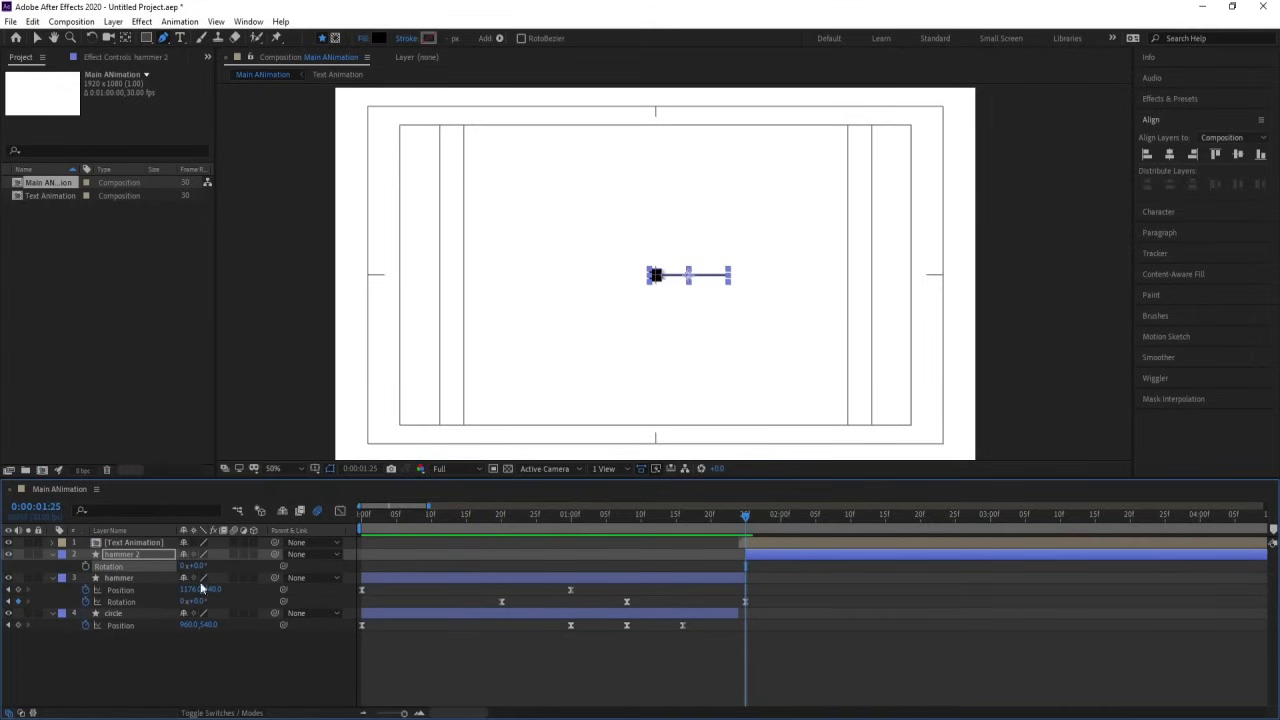
pyautogui.press('u')
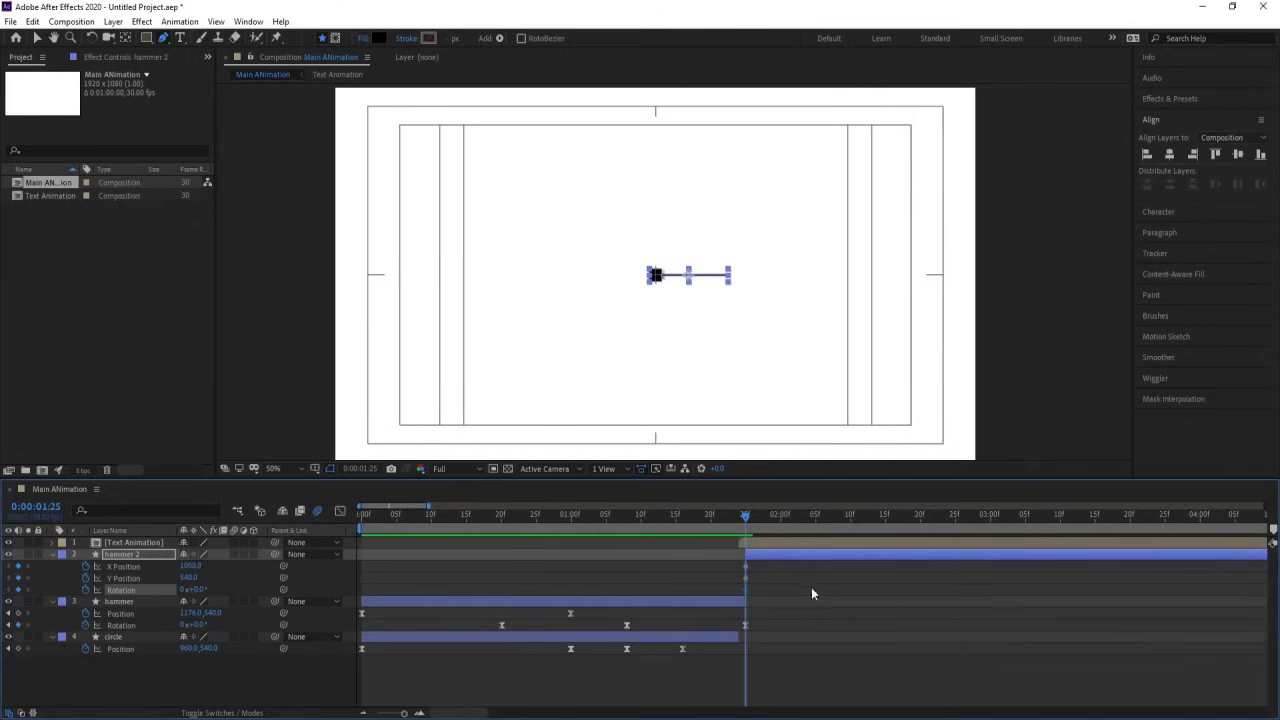
# At 3:00, set hammer 2's X position to about 2065 so it leaves the frame, and keyframe its Y position at 540
pyautogui.click(812, 589)
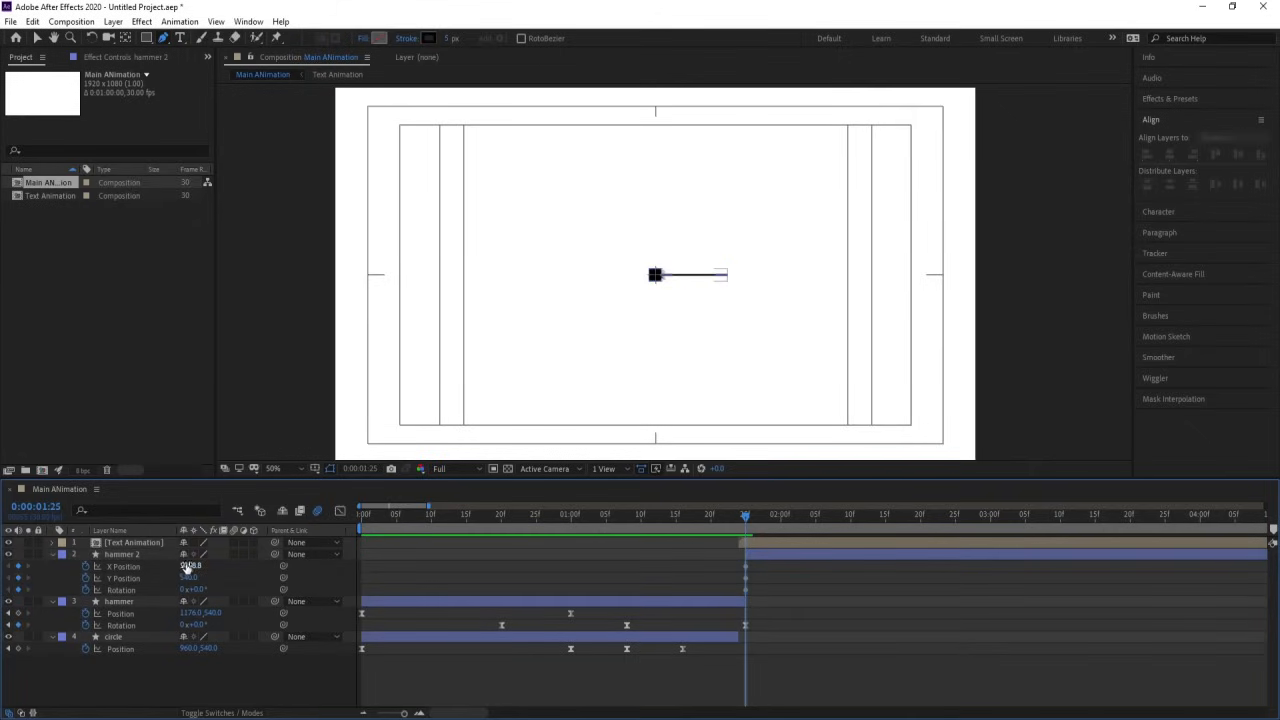
pyautogui.moveTo(188, 567); pyautogui.dragTo(853, 560)
pyautogui.hotkey('ctrl', 'z')
pyautogui.moveTo(807, 519); pyautogui.dragTo(990, 520)
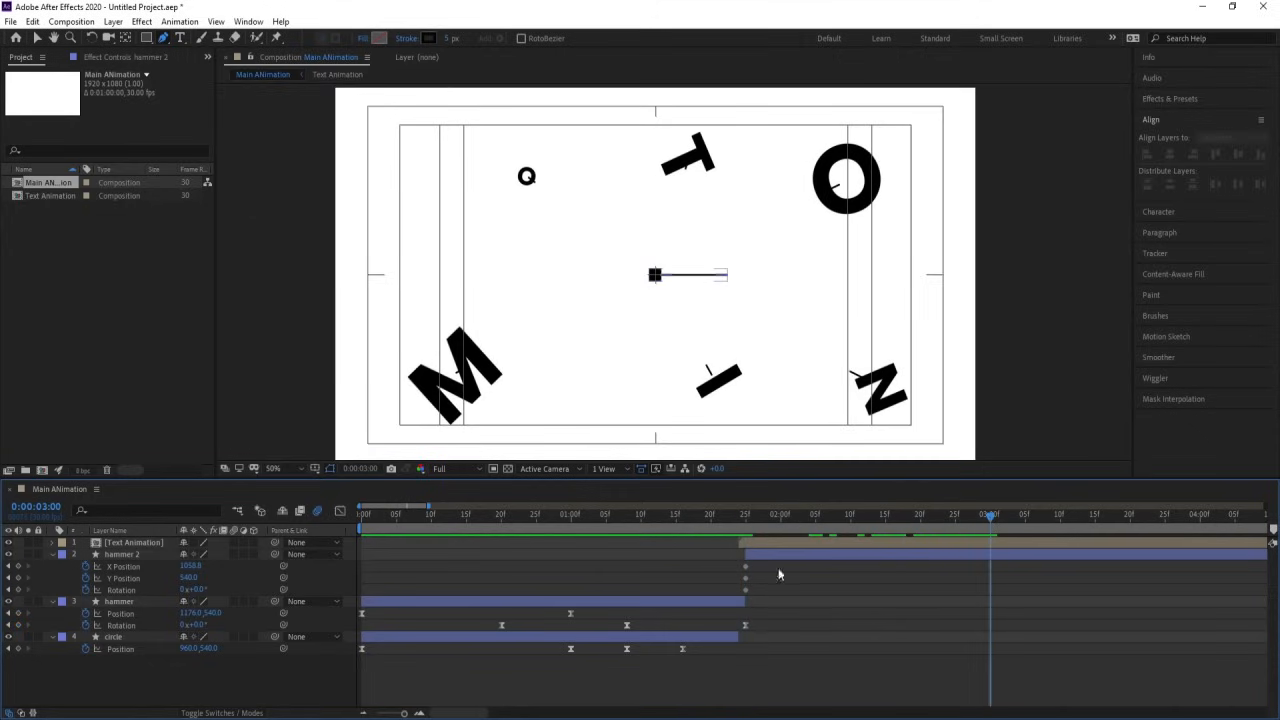
pyautogui.moveTo(193, 568); pyautogui.dragTo(835, 545)
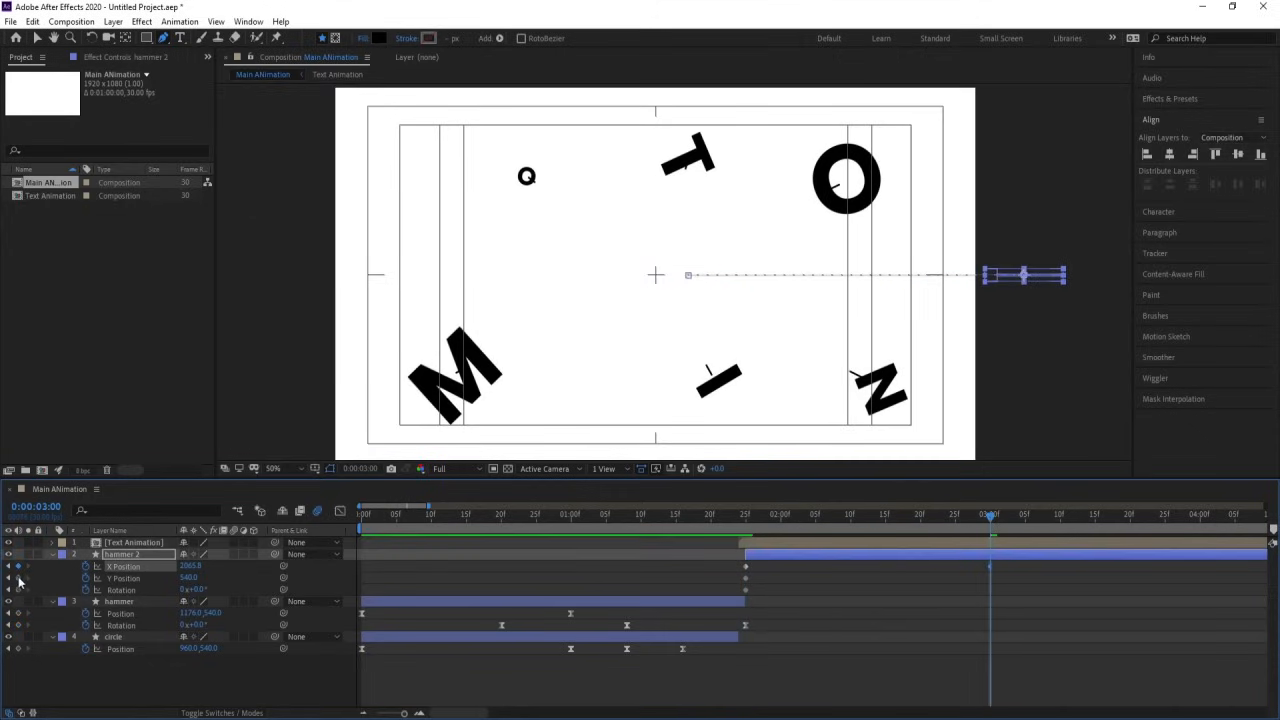
pyautogui.click(18, 578)
# Set hammer 2's Y position to 225 at 2:13 and apply Easy Ease to all its Y position keyframes
pyautogui.click(871, 518)
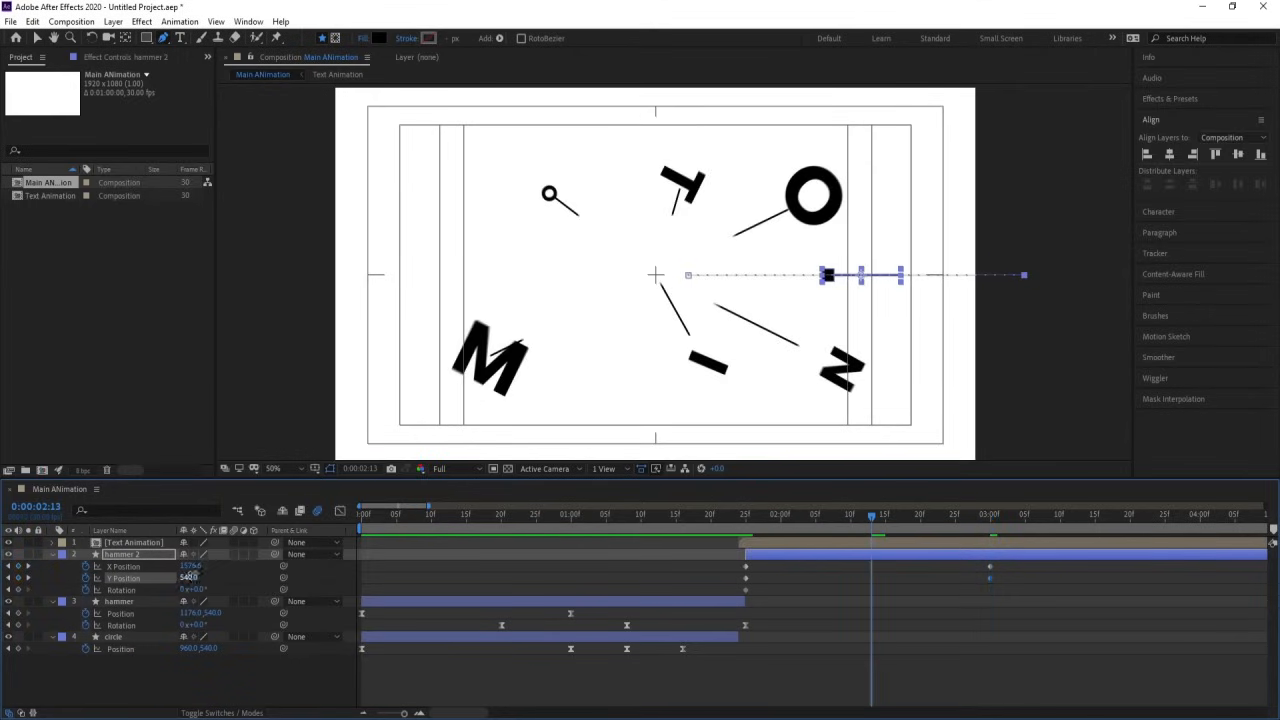
pyautogui.moveTo(188, 577)
pyautogui.mouseDown()
pyautogui.moveTo(120, 577)
pyautogui.moveTo(178, 592)
pyautogui.mouseUp()
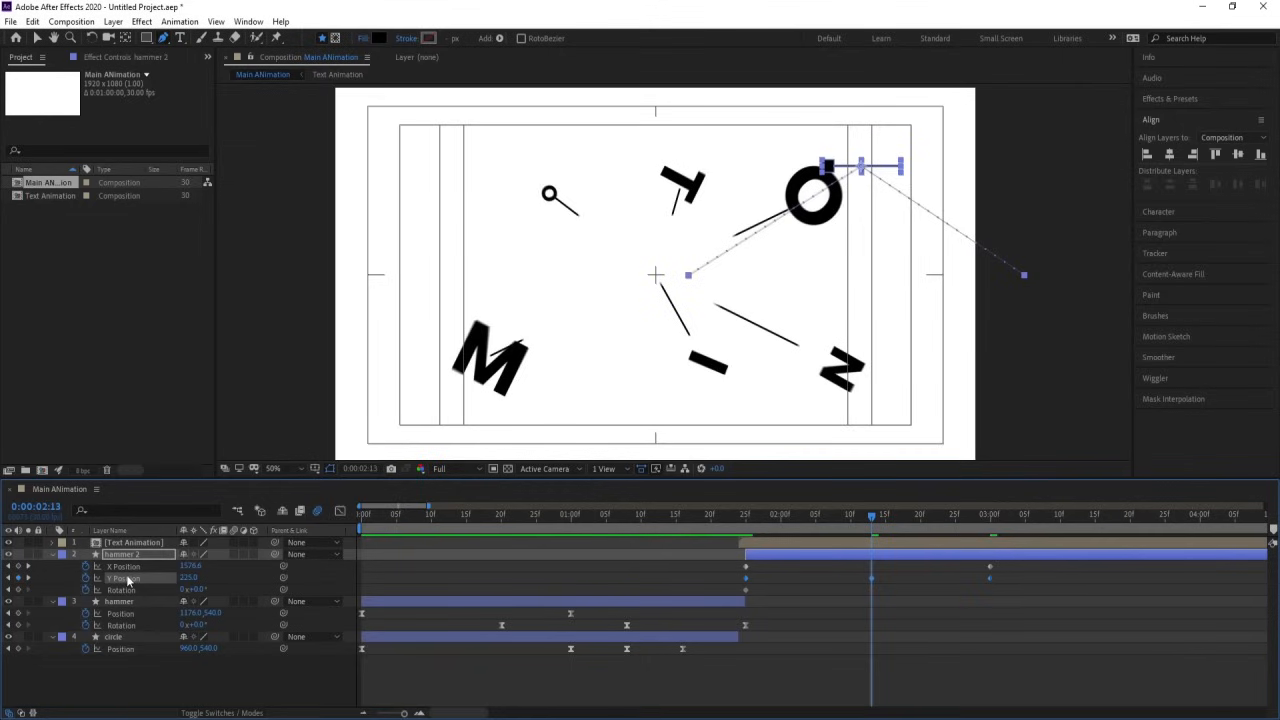
pyautogui.press('F9')
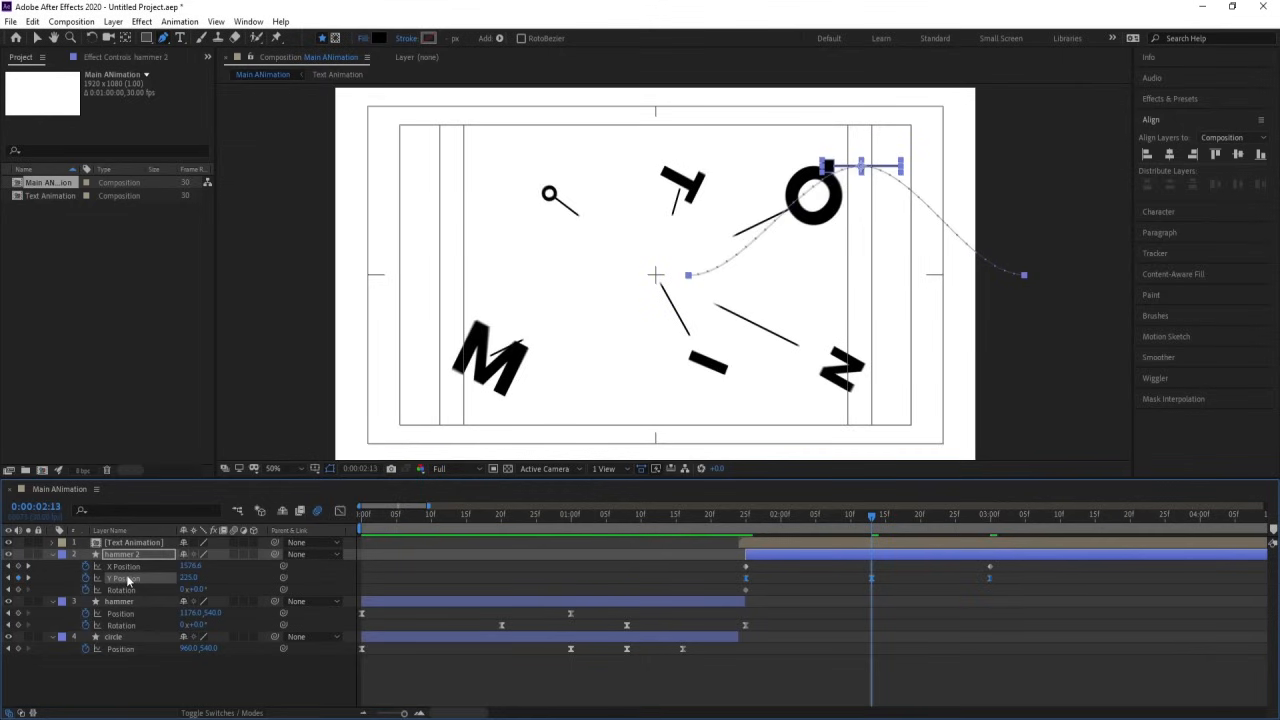
# Shape hammer 2's Y position speed graph into a rounded arc that leaves and lands fast with a slow peak, and preview it
pyautogui.click(340, 511)
pyautogui.moveTo(825, 571); pyautogui.dragTo(793, 609)
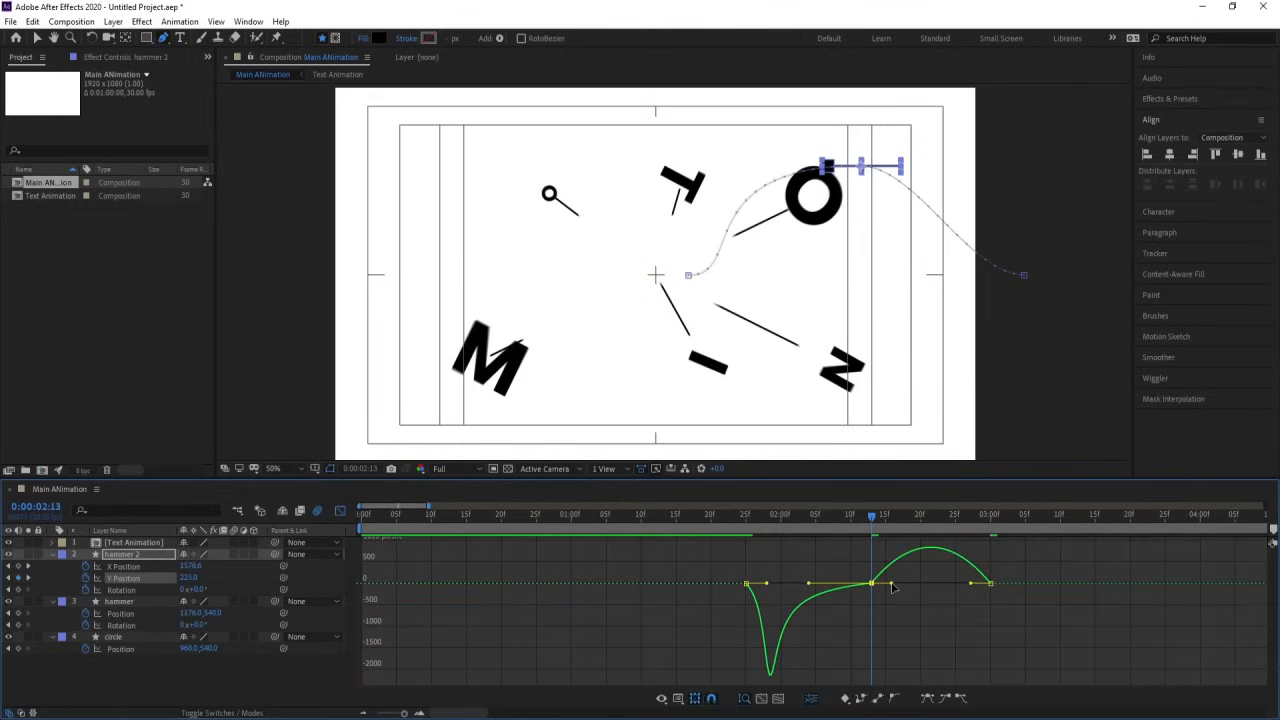
pyautogui.moveTo(893, 588); pyautogui.dragTo(950, 585)
pyautogui.moveTo(796, 570); pyautogui.dragTo(745, 628)
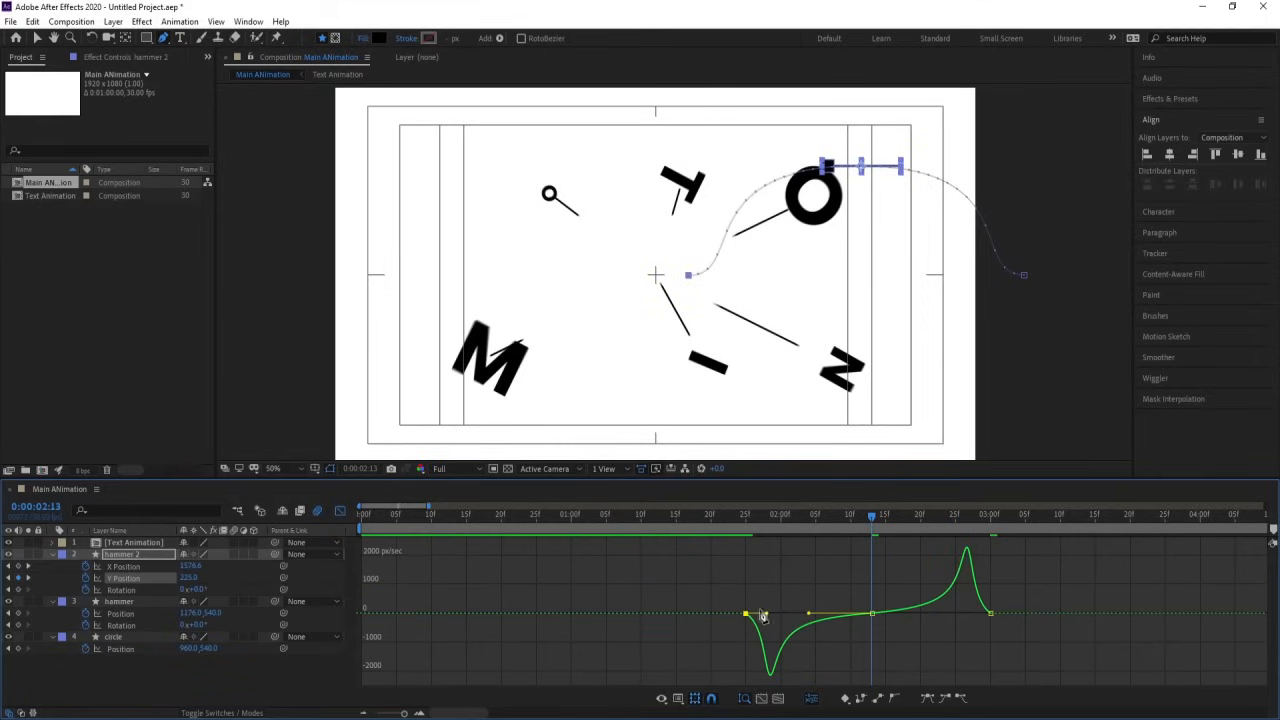
pyautogui.click(766, 611)
pyautogui.moveTo(780, 582); pyautogui.dragTo(751, 610)
pyautogui.moveTo(1042, 580); pyautogui.dragTo(985, 606)
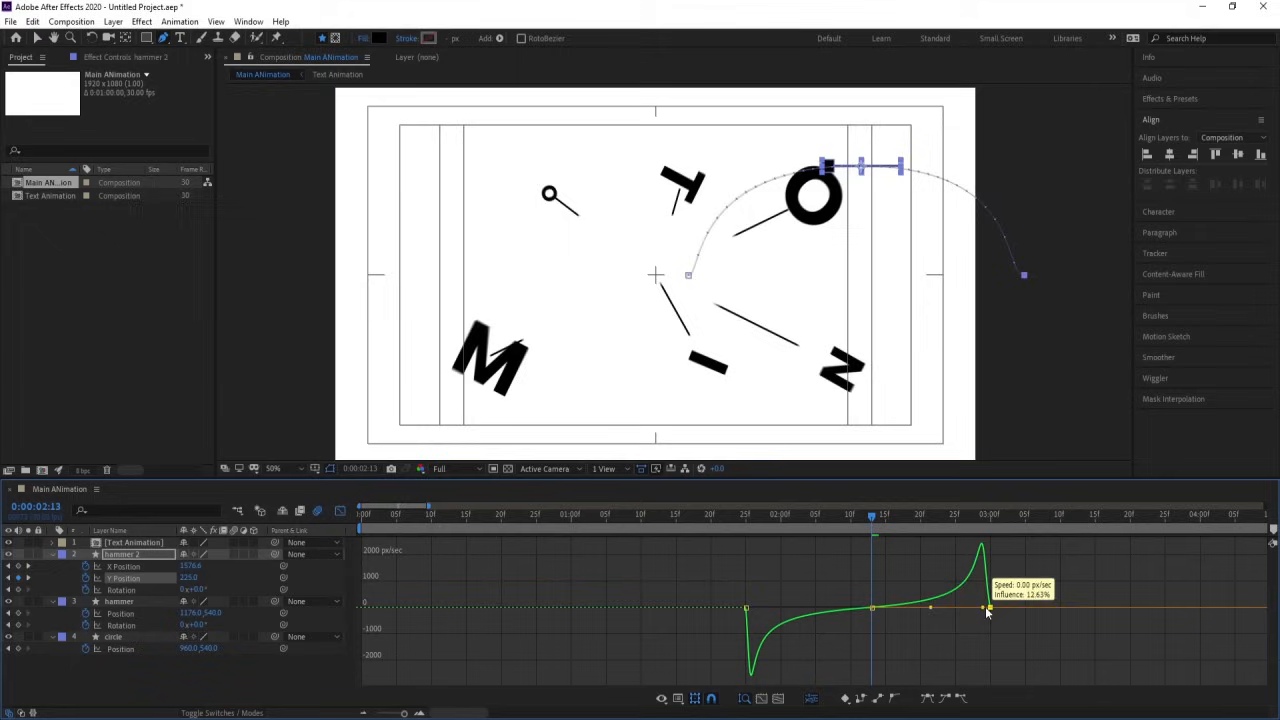
pyautogui.click(743, 527)
pyautogui.press('space')
pyautogui.press('space')
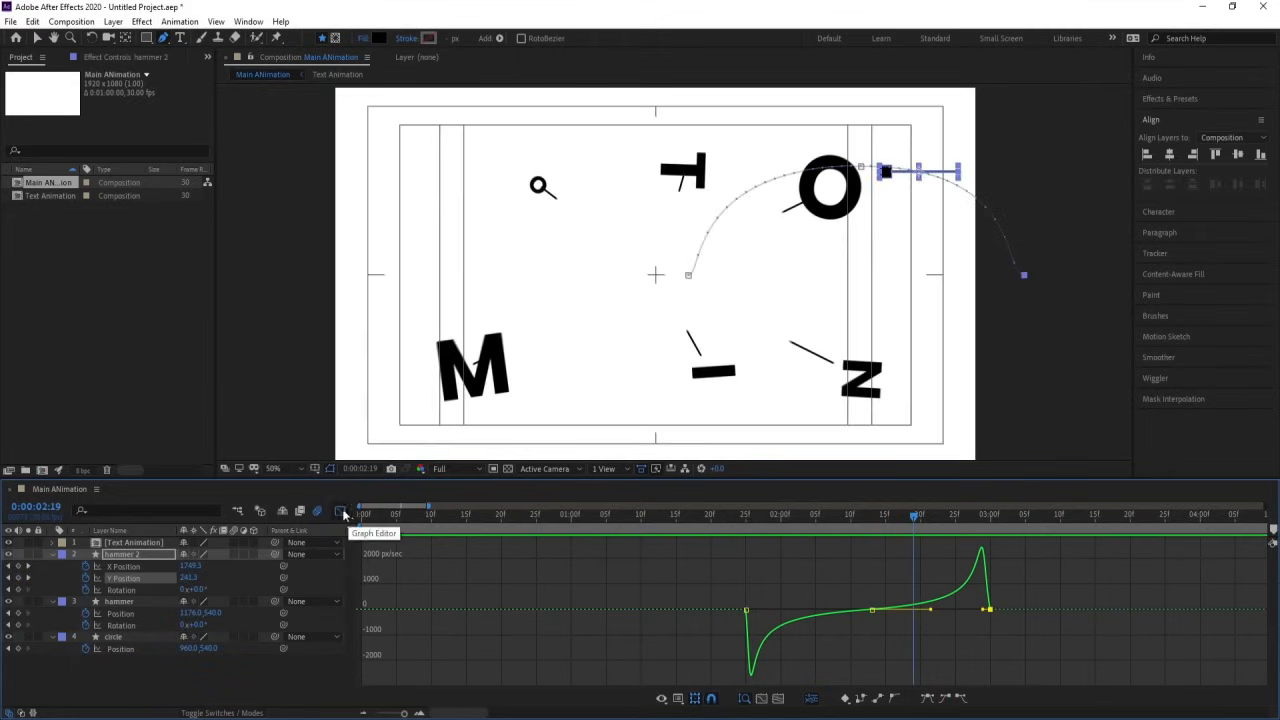
# Keyframe hammer 2's rotation at 2 full turns (2x+0.0°) on 3:00 and preview the animation
pyautogui.click(340, 511)
pyautogui.moveTo(805, 521); pyautogui.dragTo(990, 521)
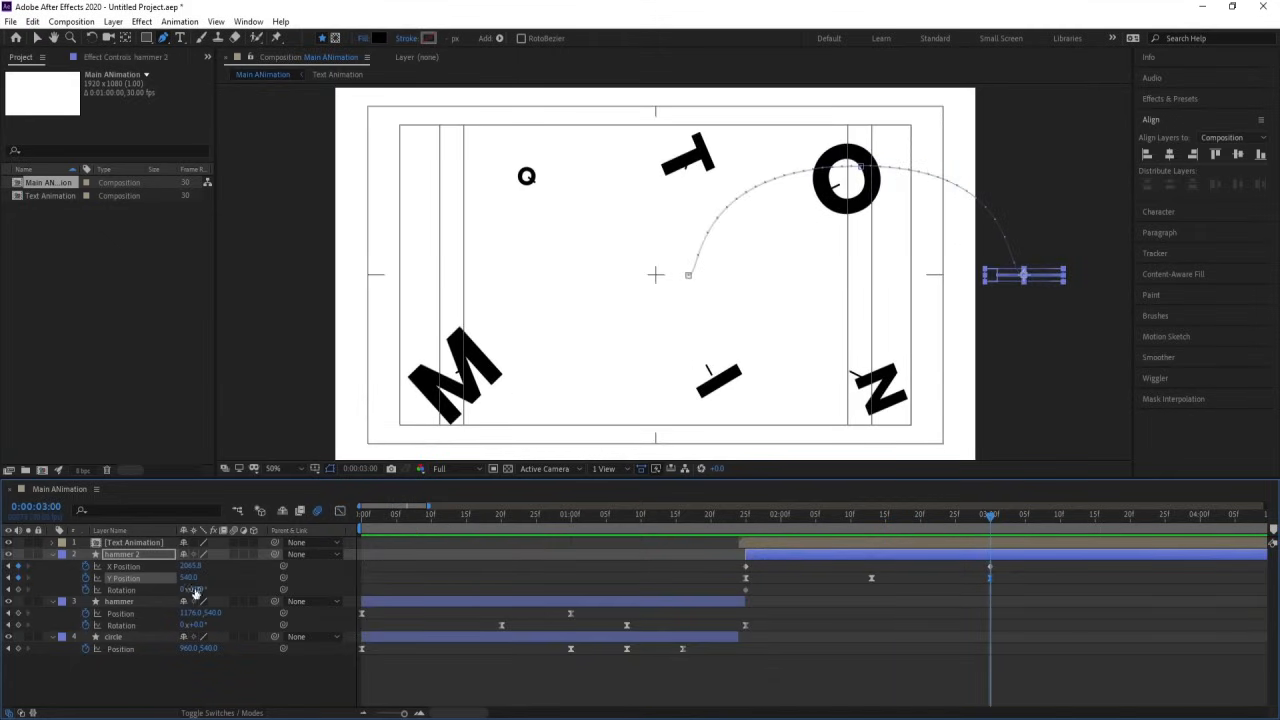
pyautogui.moveTo(196, 592); pyautogui.dragTo(205, 591)
pyautogui.press('Num_Lock')
pyautogui.hotkey('ctrl', 'z')
pyautogui.click(740, 518)
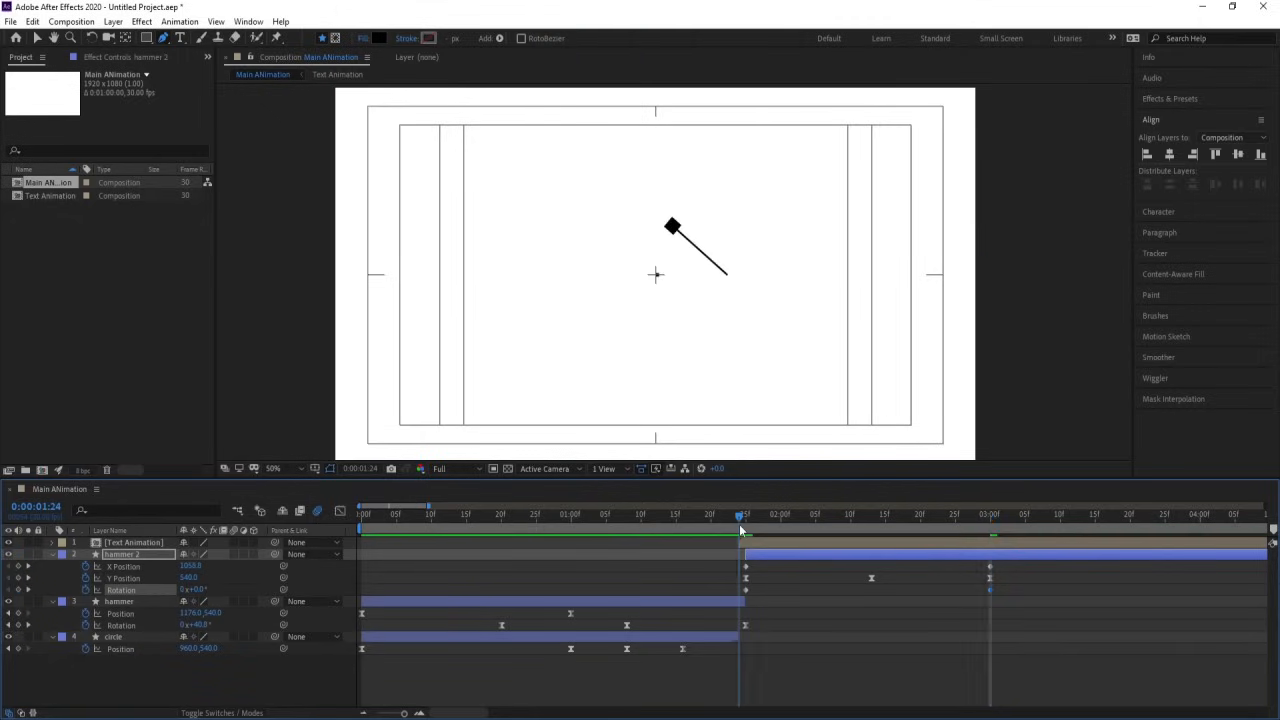
pyautogui.press('space')
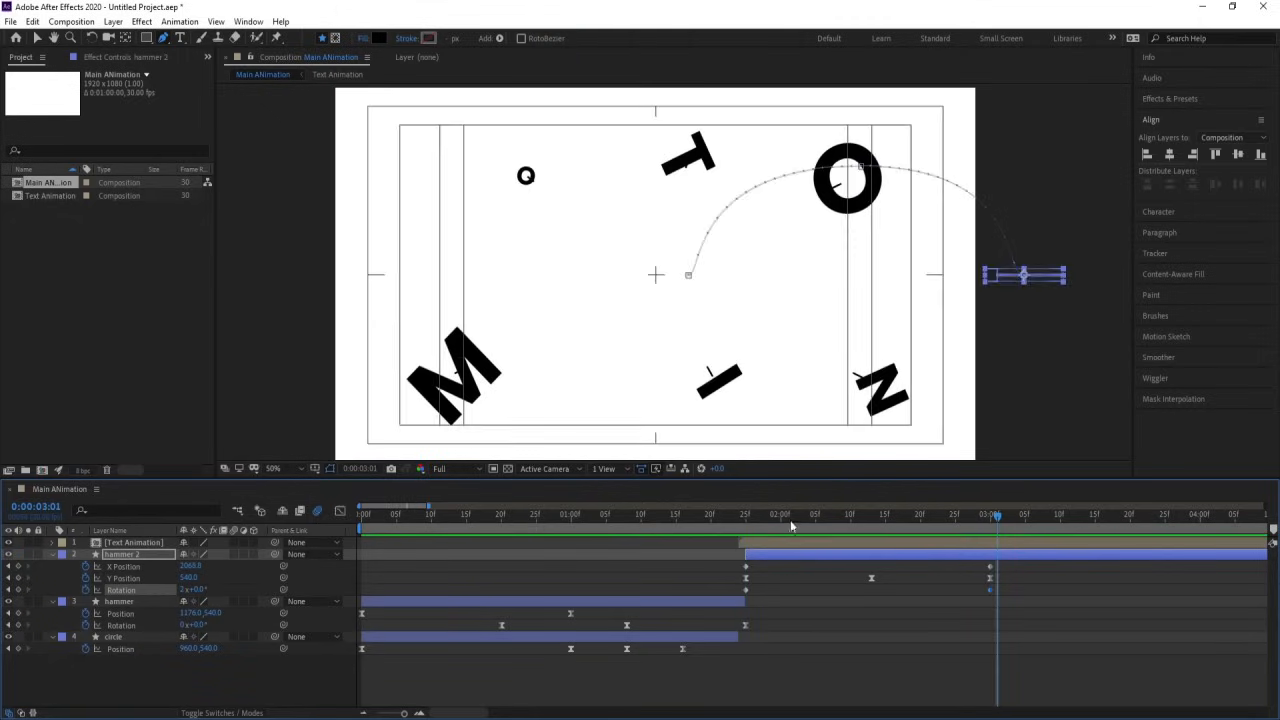
pyautogui.moveTo(785, 517); pyautogui.dragTo(165, 515)
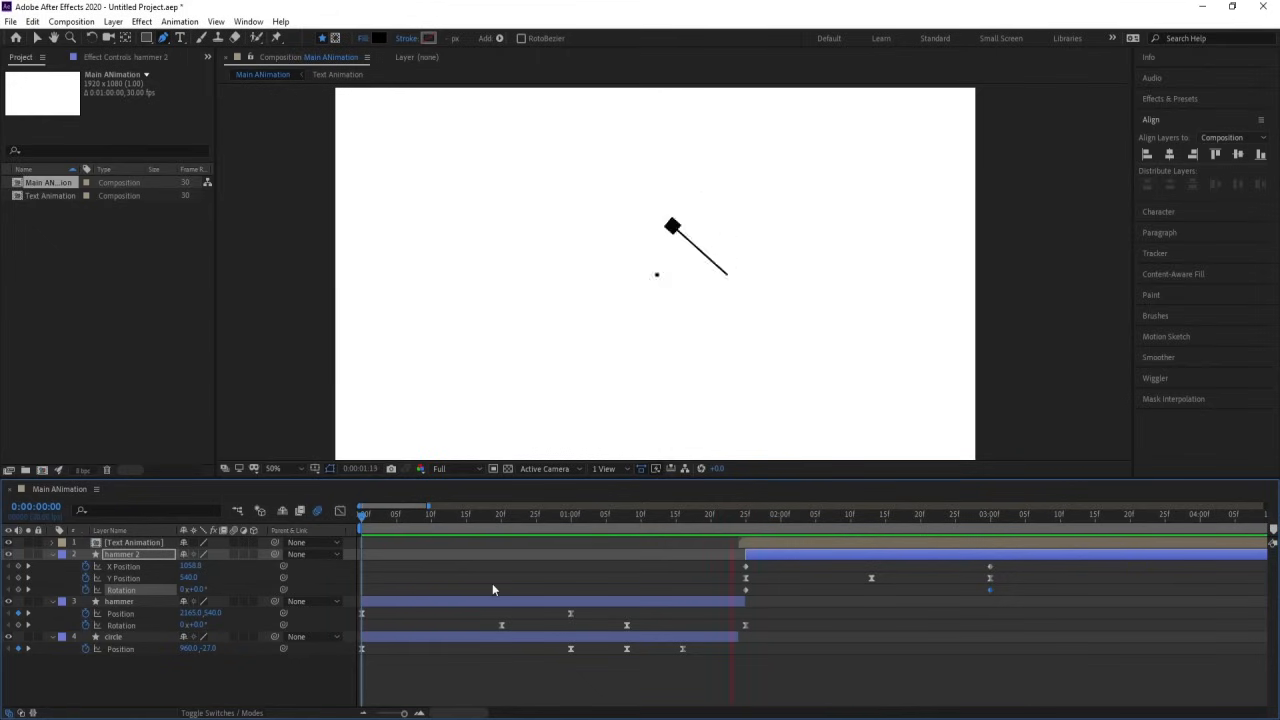
pyautogui.press('space')
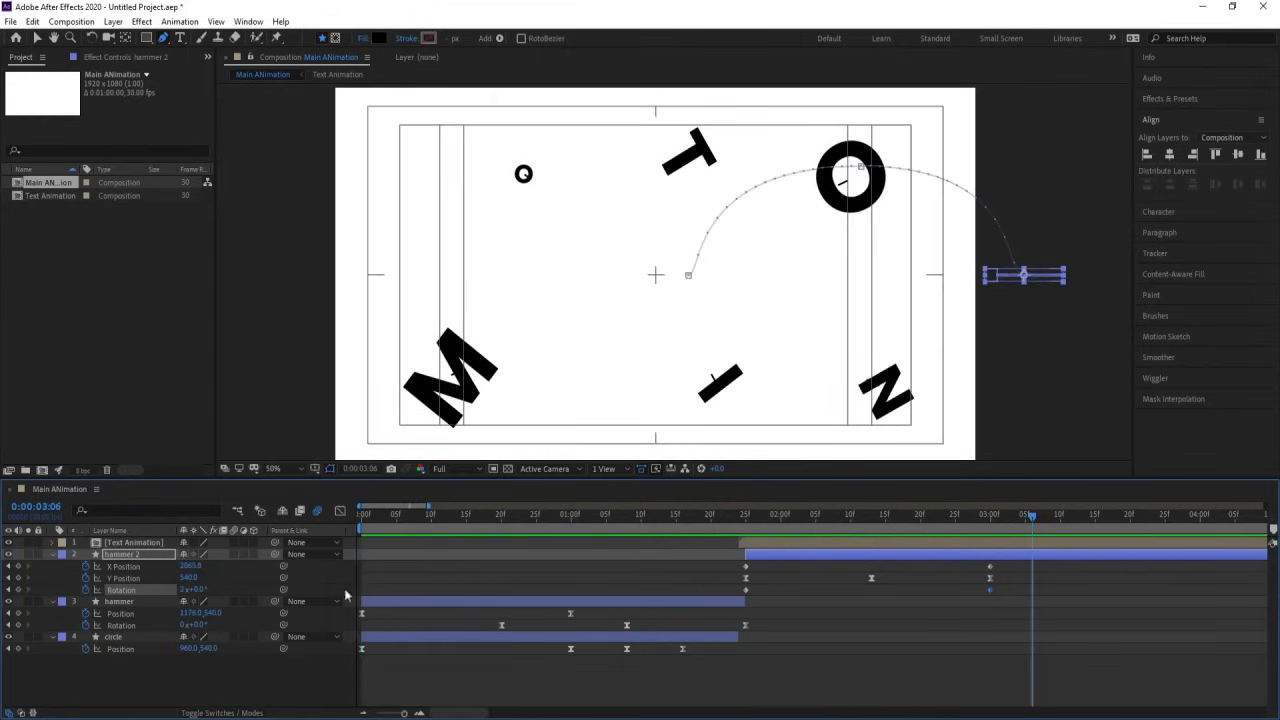
# Enable motion blur on all four layers, collapse their properties and play the whole animation
pyautogui.hotkey('ctrl', 'a')
pyautogui.click(234, 555)
pyautogui.click(434, 571)
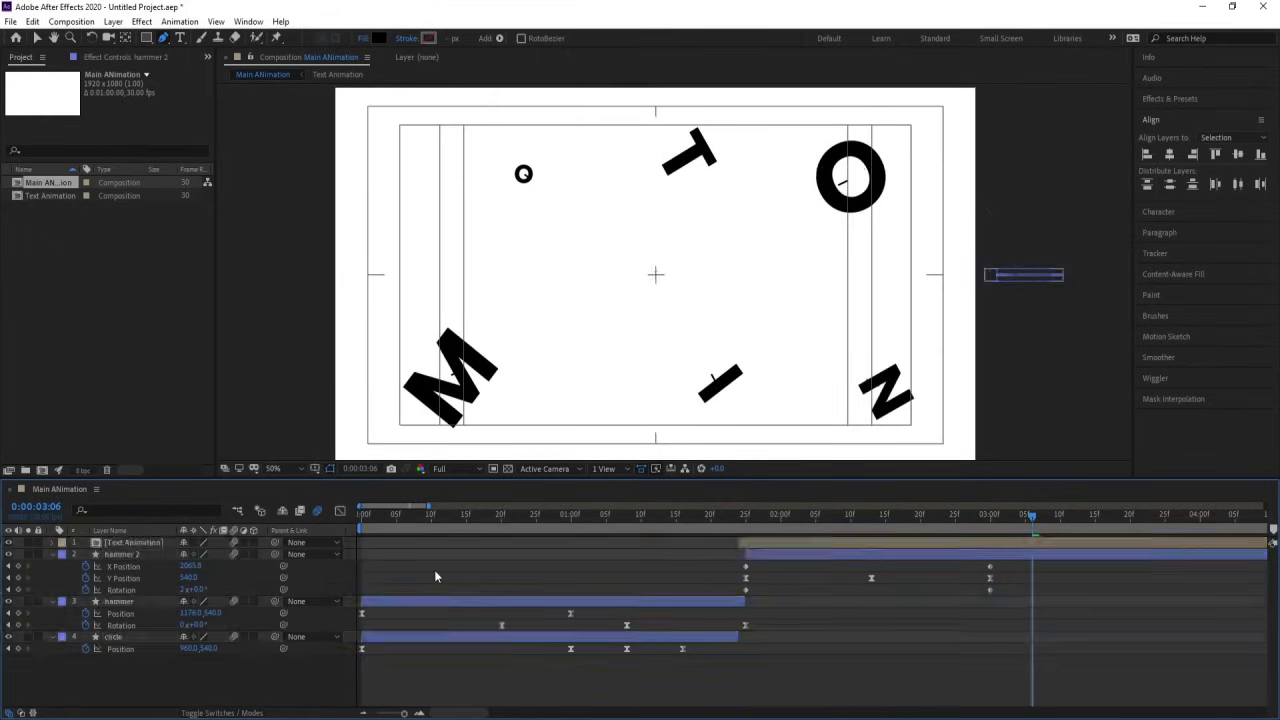
pyautogui.press('u')
pyautogui.press('space')
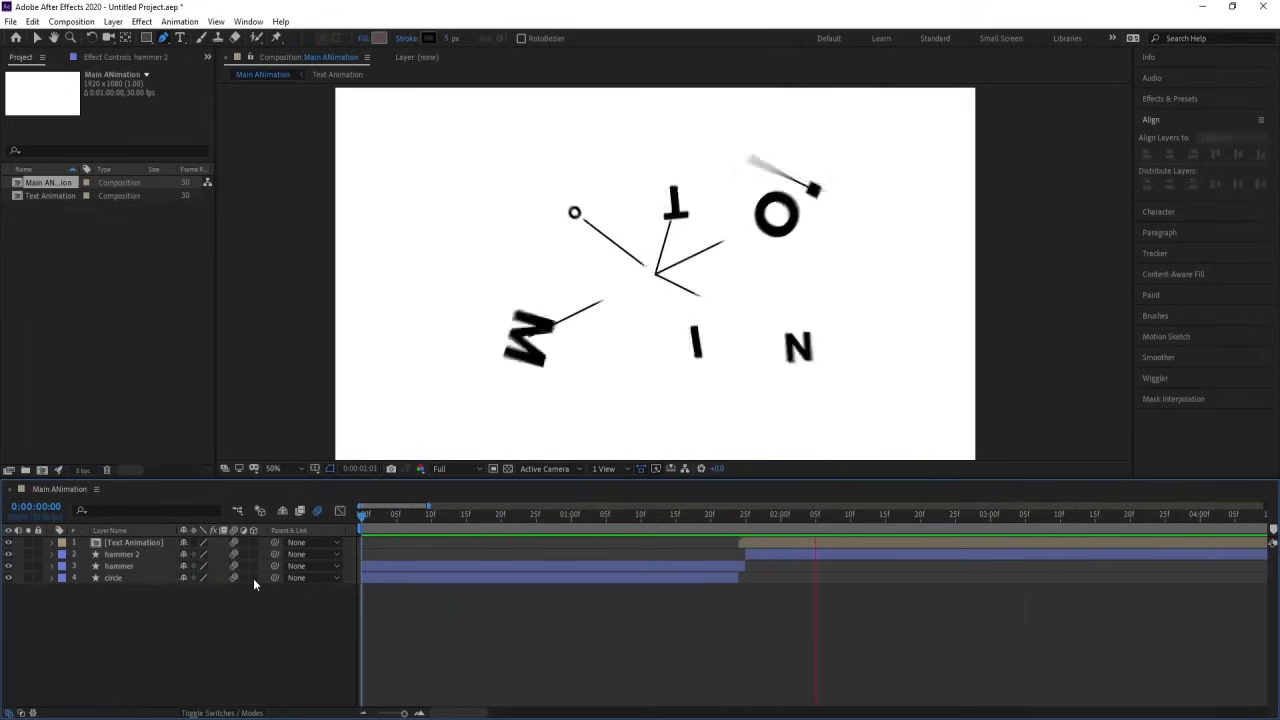
pyautogui.press('-')
pyautogui.press('-')
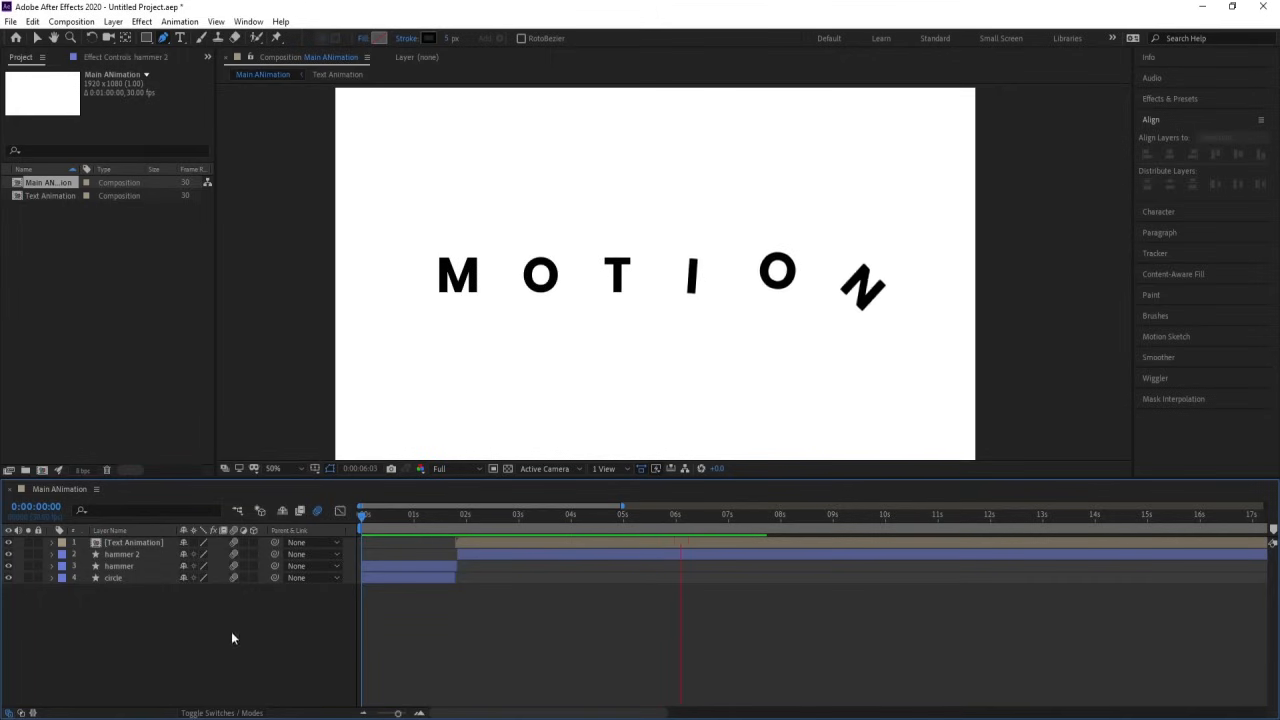
pyautogui.press('space')
# Pre-compose the text animation, hammer 2, hammer and circle layers into one composition with the default name
pyautogui.moveTo(152, 640); pyautogui.dragTo(86, 534)
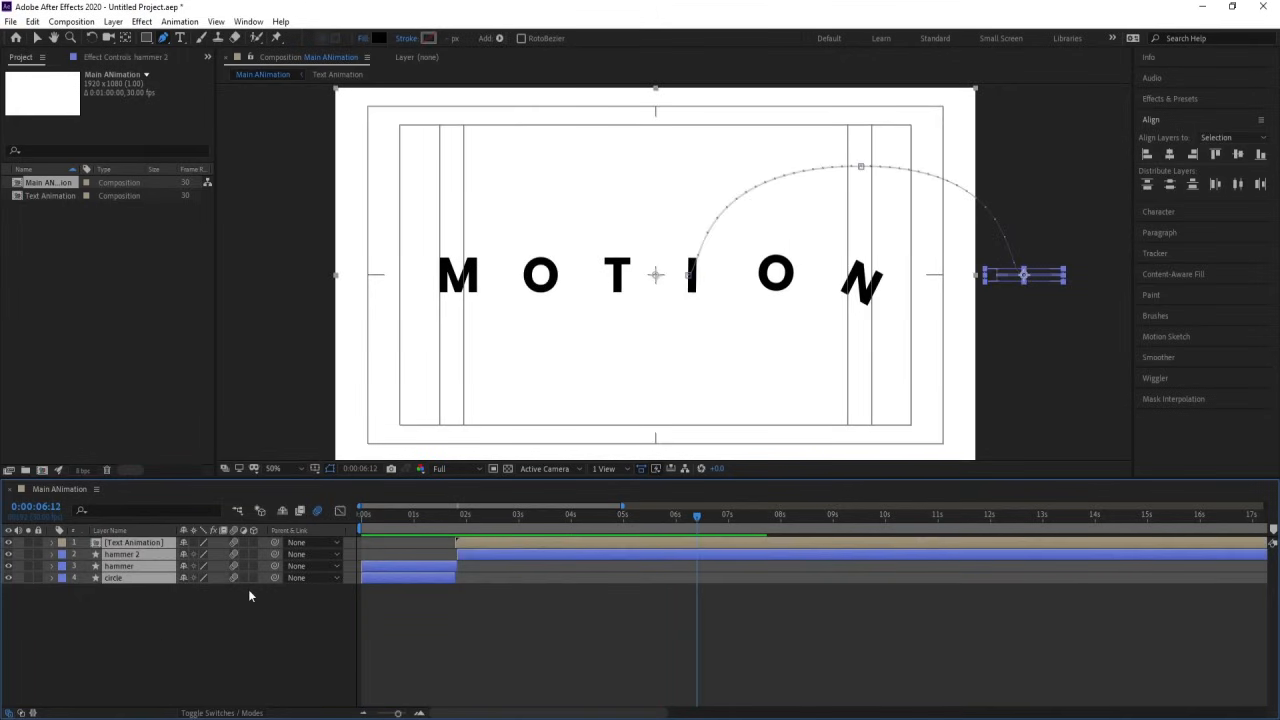
pyautogui.hotkey('ctrl', 'shift', 'c')
pyautogui.press('Return')
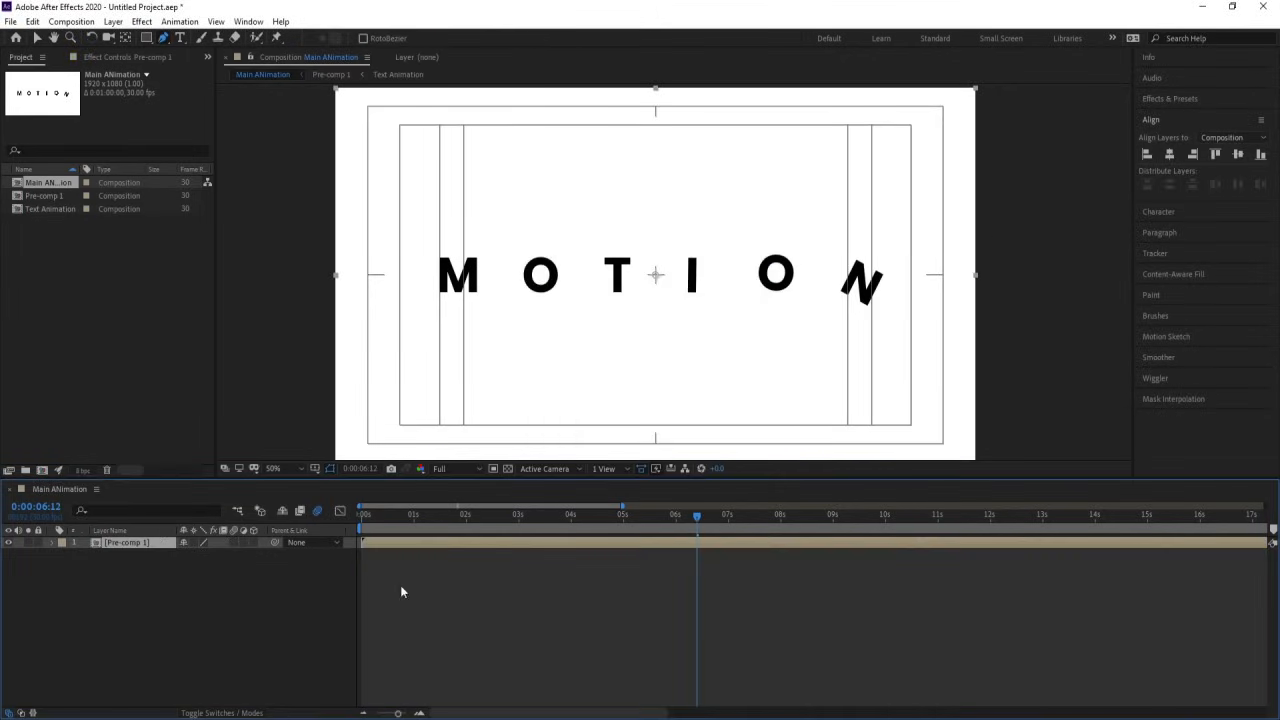
# Inside the pre-comp, trim the end of the hammer 2 layer to its last keyframe at 3:00
pyautogui.doubleClick(396, 547)
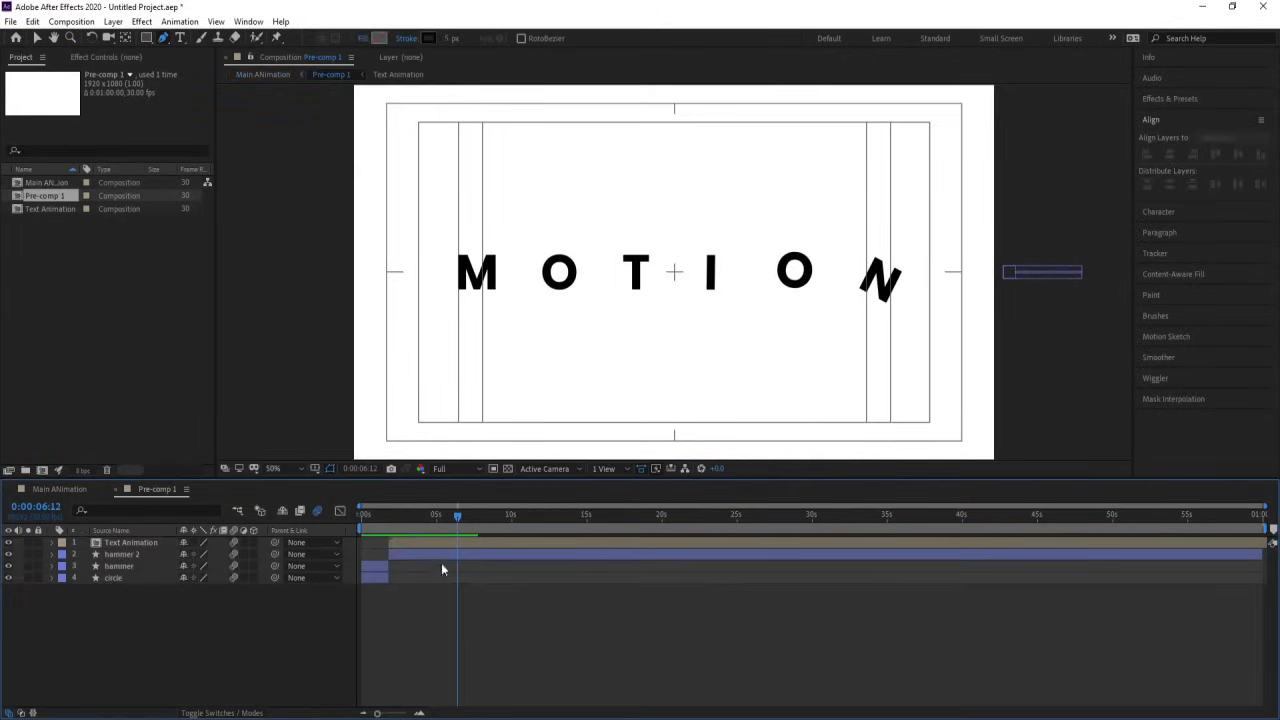
pyautogui.click(431, 556)
pyautogui.press('u')
pyautogui.press('j')
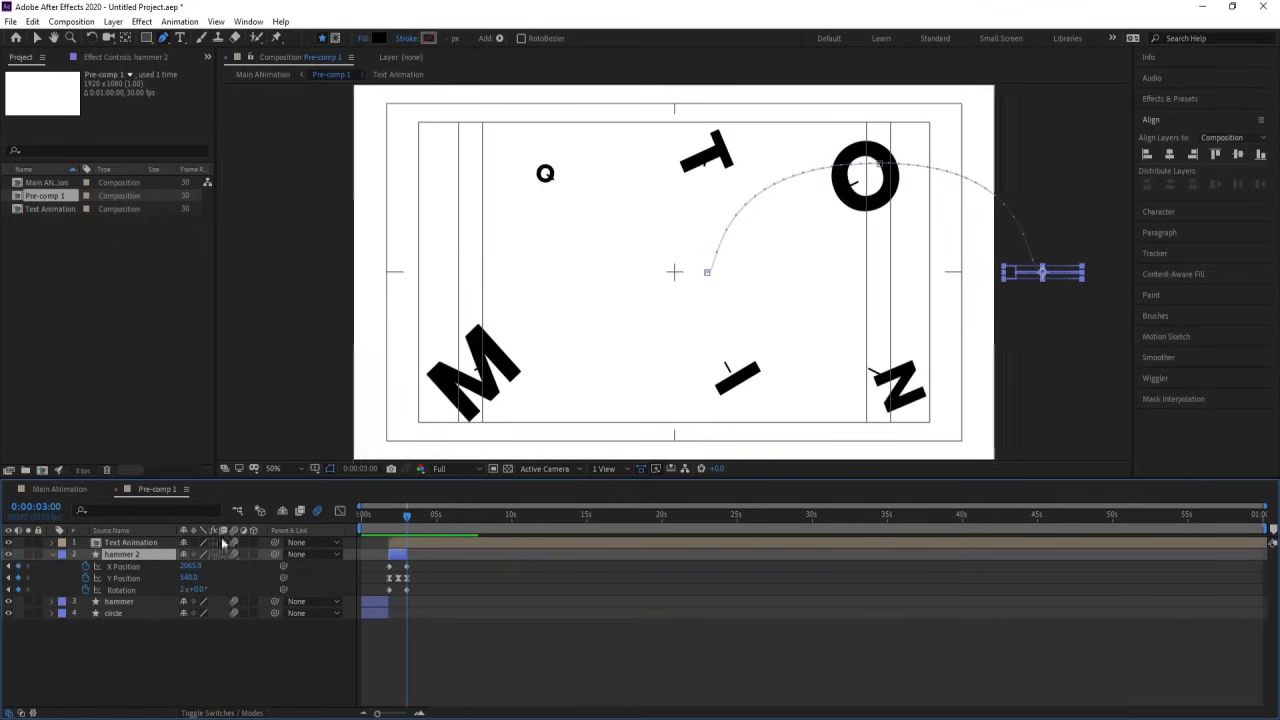
# In the main composition, keyframe the pre-comp's scale at 100% and place that keyframe at about 3:18
pyautogui.click(60, 489)
pyautogui.press('Home')
pyautogui.press('s')
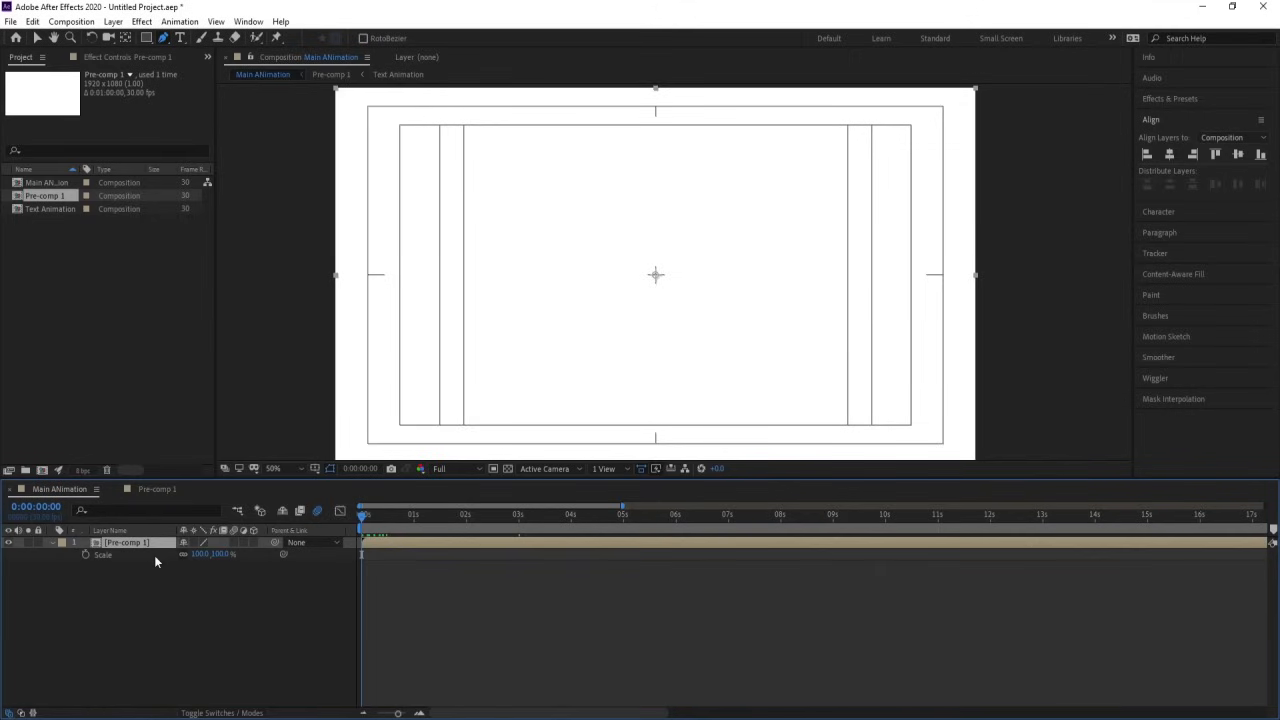
pyautogui.press('space')
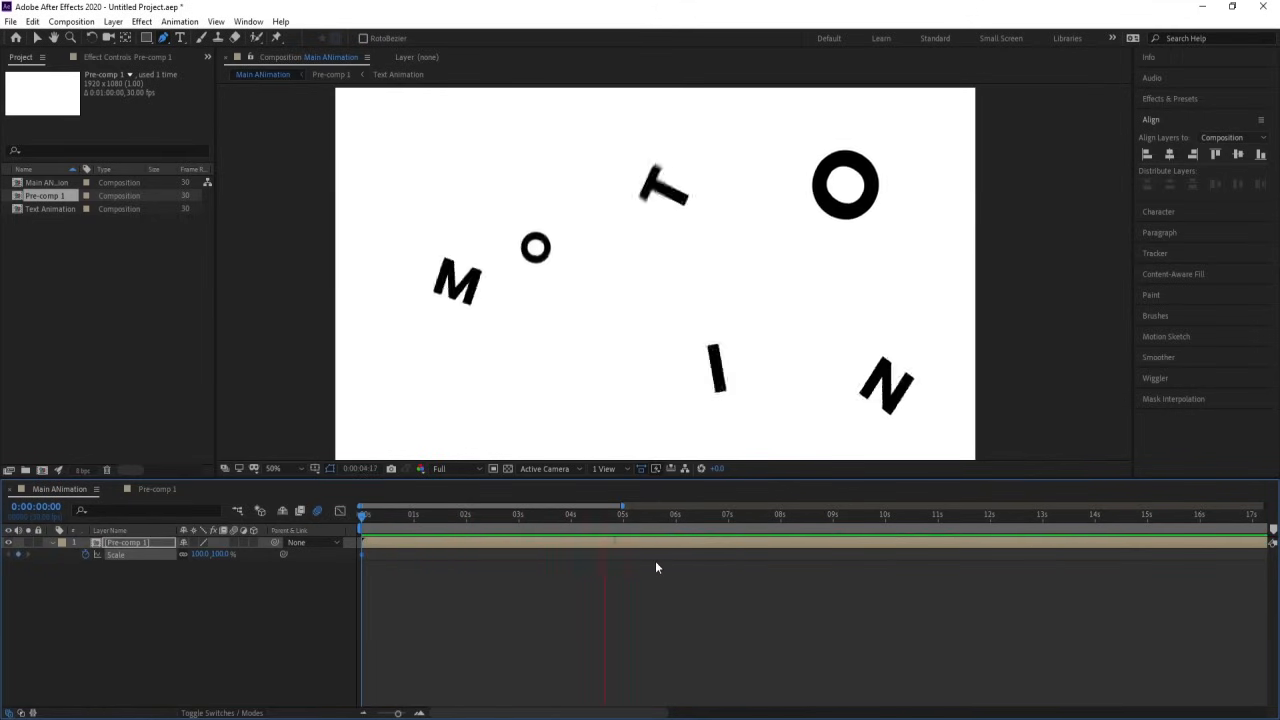
pyautogui.press('space')
pyautogui.click(517, 518)
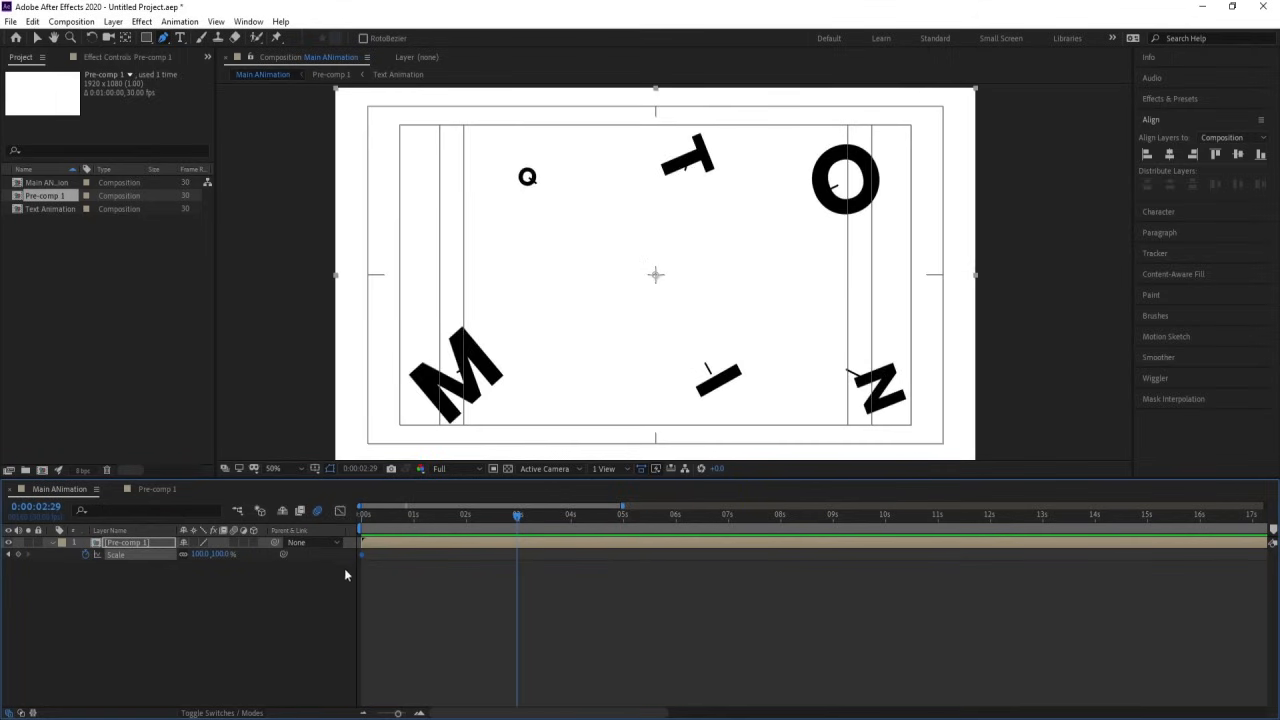
pyautogui.moveTo(361, 555); pyautogui.dragTo(550, 555)
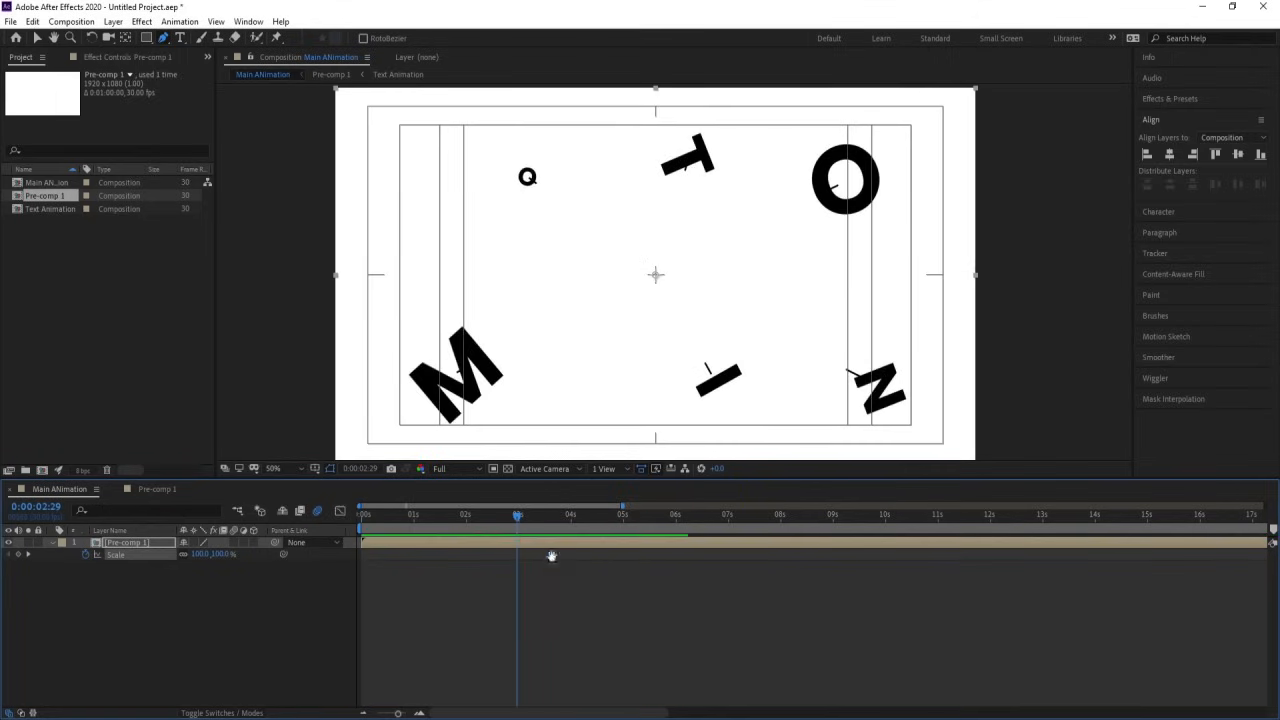
# Add an 80% scale keyframe to the pre-comp and move it to 8:00
pyautogui.press('space')
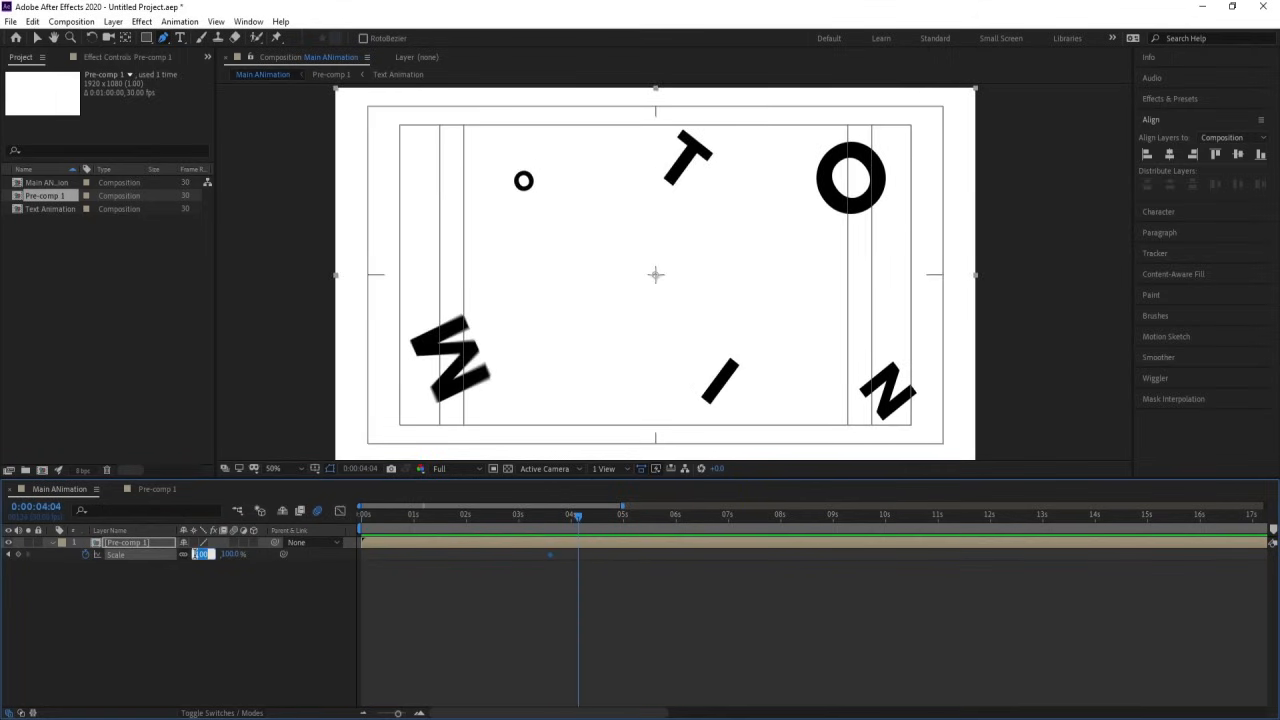
pyautogui.write('80')
pyautogui.press('Return')
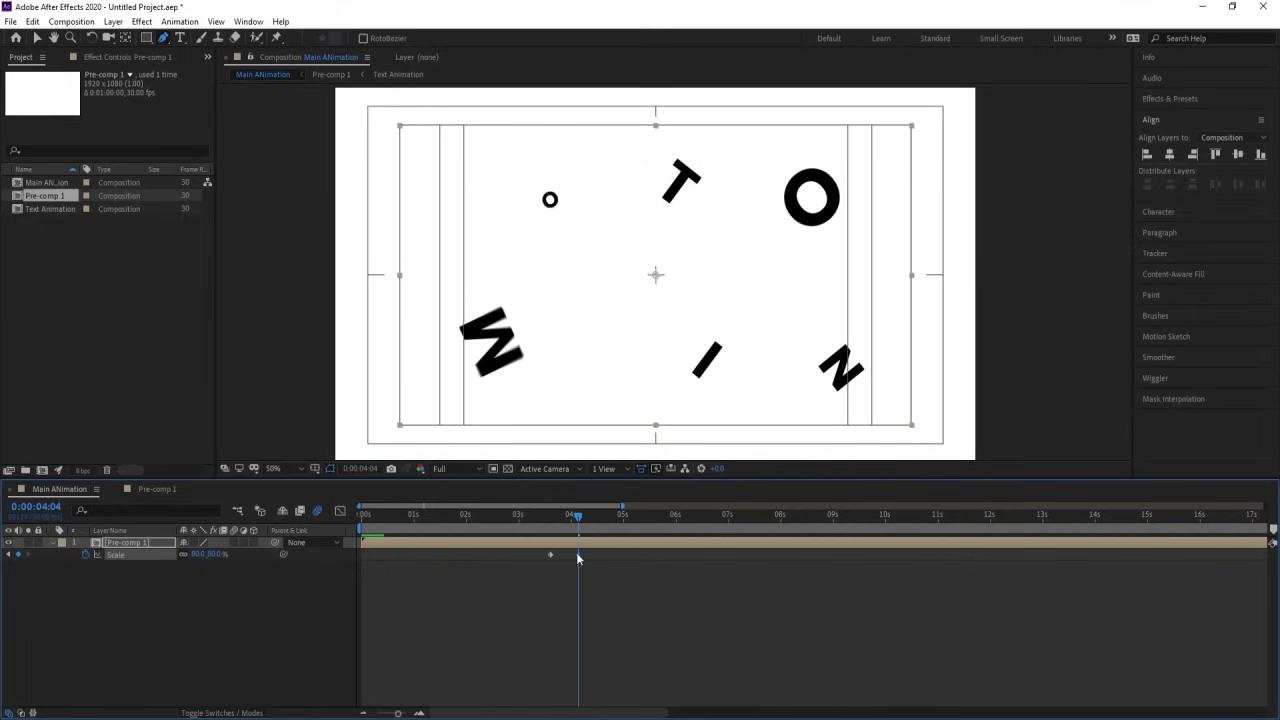
pyautogui.moveTo(576, 553); pyautogui.dragTo(780, 555)
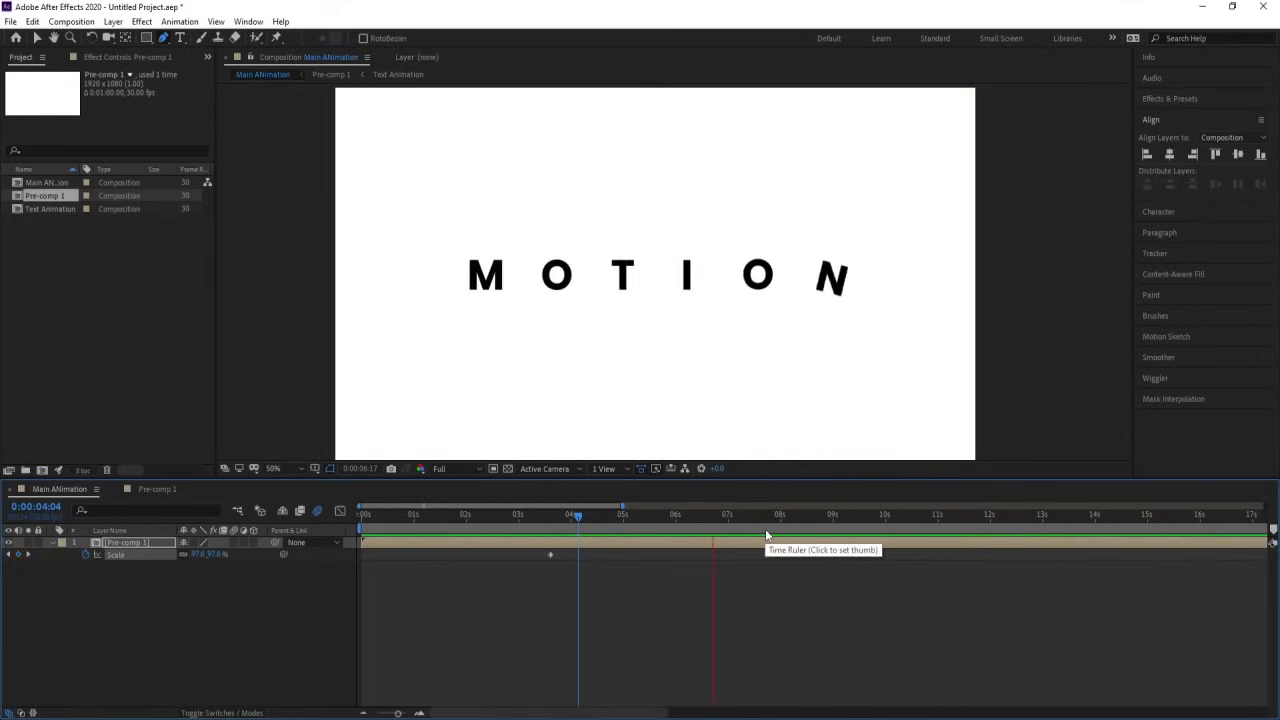
# End the work area at the pre-comp's last scale keyframe at 8:00
pyautogui.press('space')
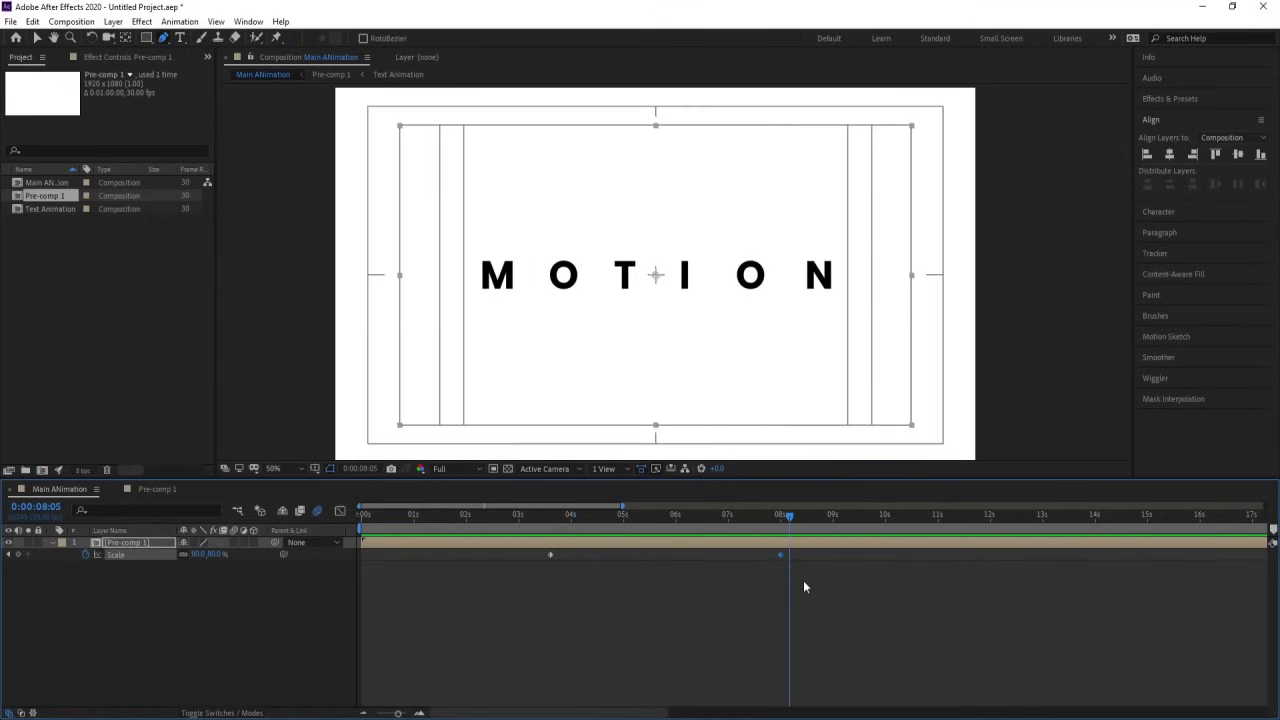
pyautogui.press('j')
pyautogui.press('n')
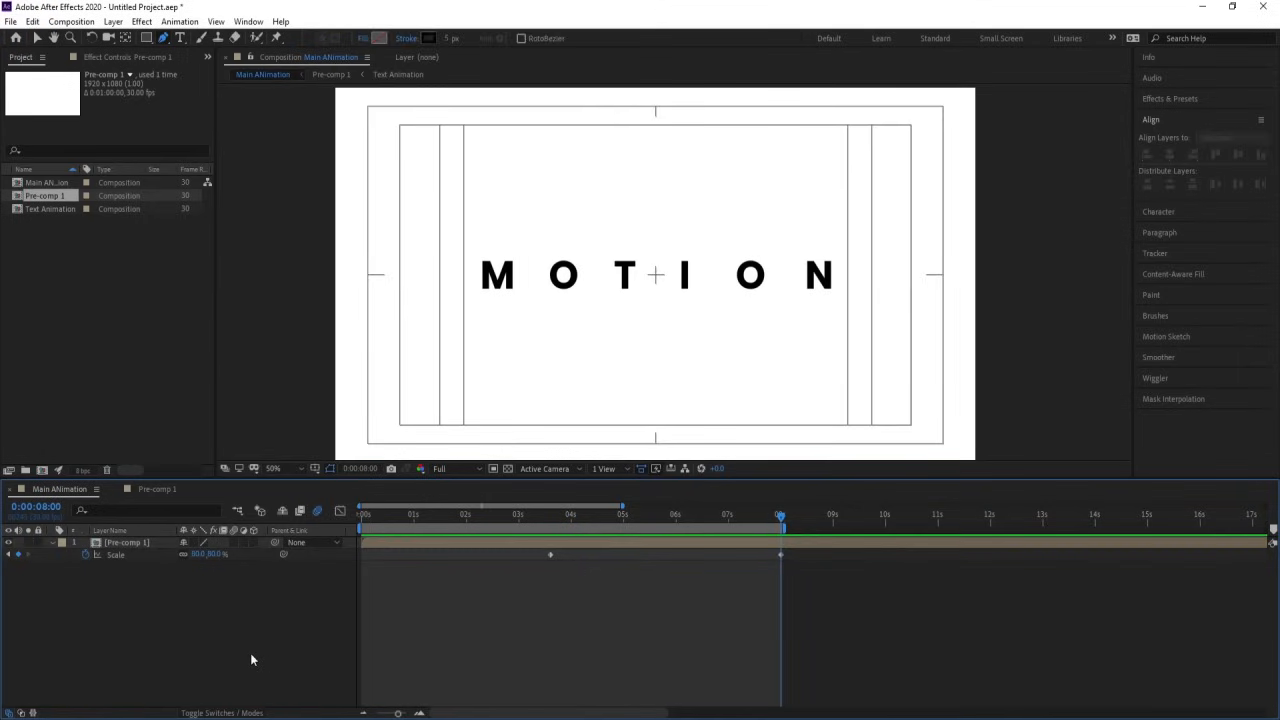
# Create a white solid at composition size and place it beneath the pre-comp layer
pyautogui.hotkey('ctrl', 'y')
pyautogui.press('Return')
pyautogui.moveTo(135, 543); pyautogui.dragTo(147, 602)
pyautogui.click(426, 630)
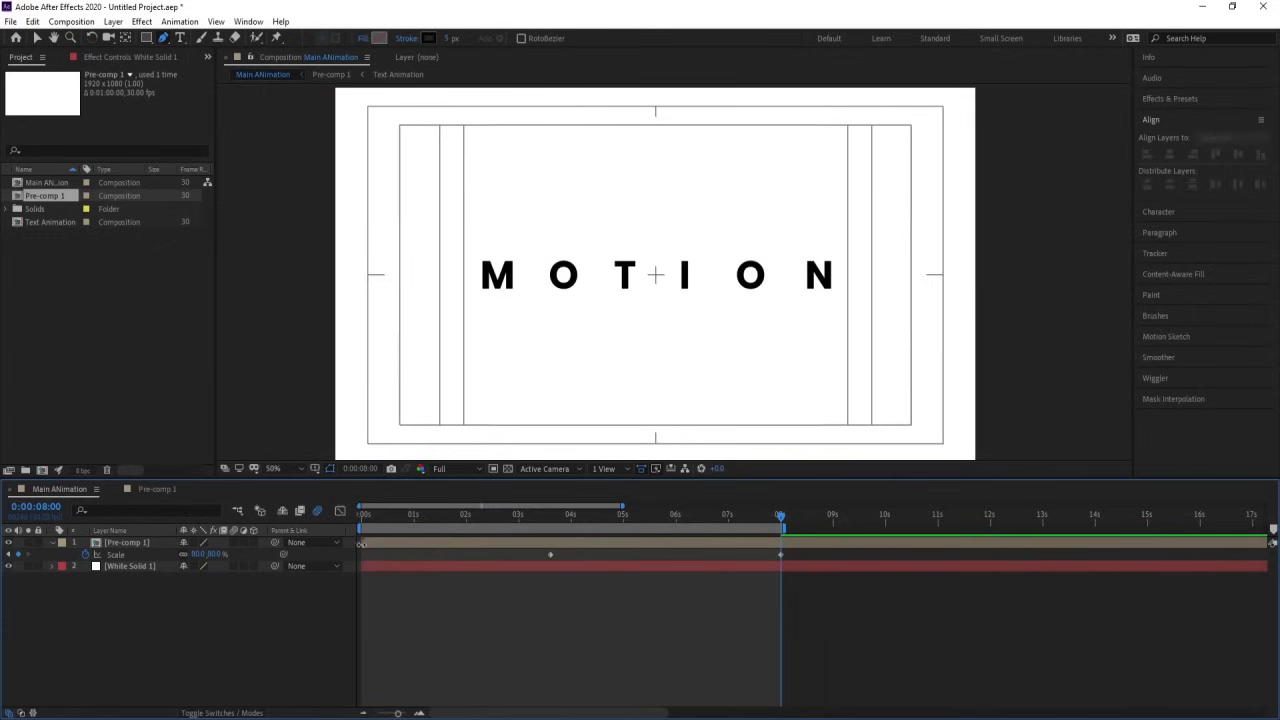
# Change the white background solid's color to off-white F7F7F7
pyautogui.click(159, 568)
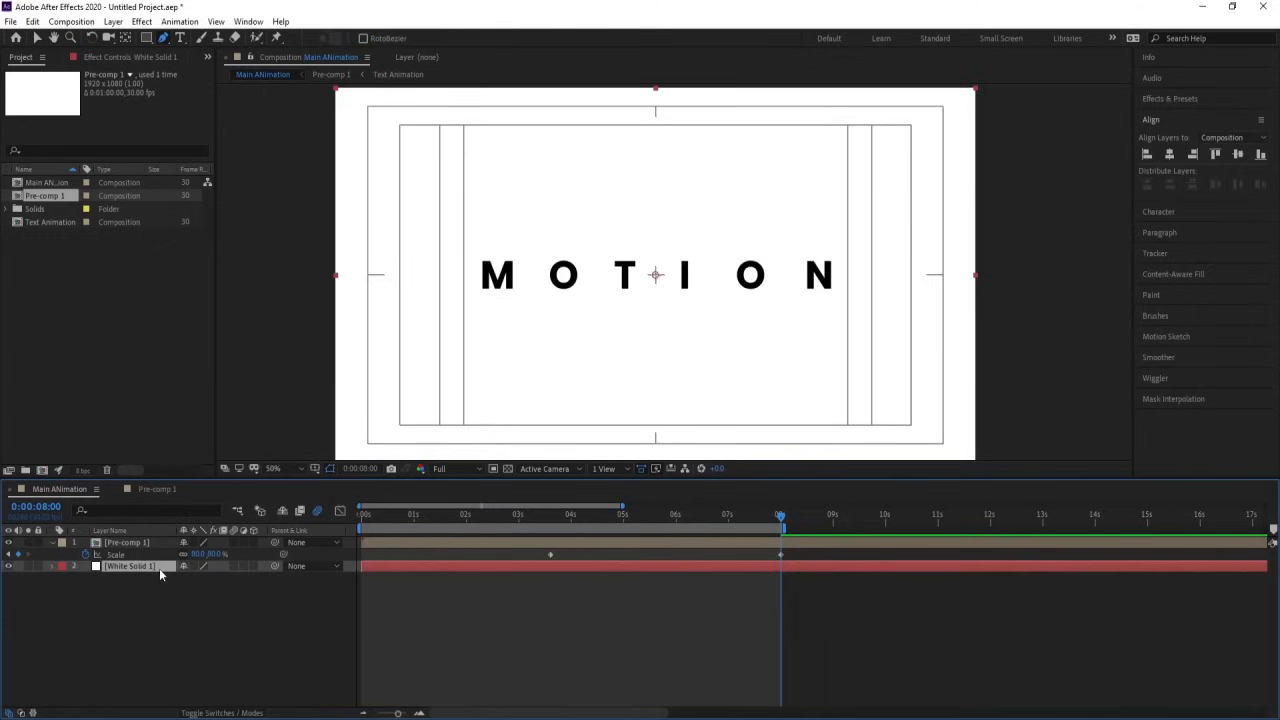
pyautogui.hotkey('ctrl', 'shift', 'y')
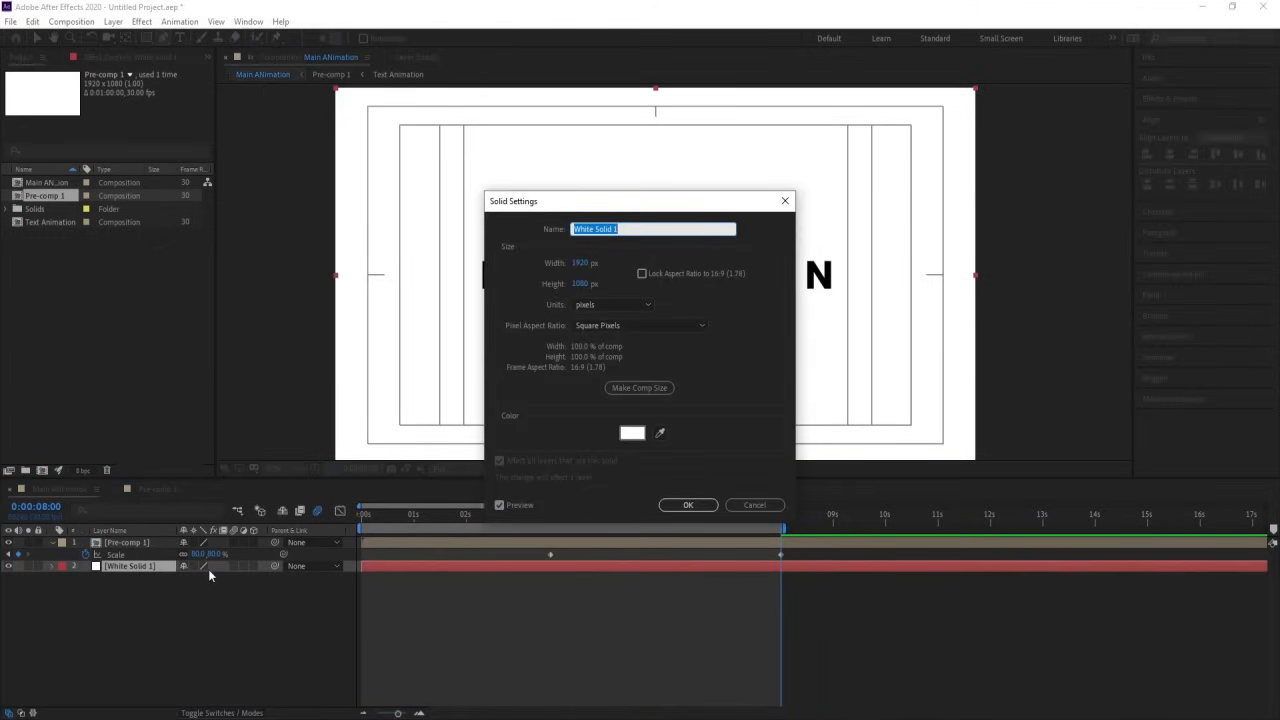
pyautogui.click(633, 433)
pyautogui.click(477, 285)
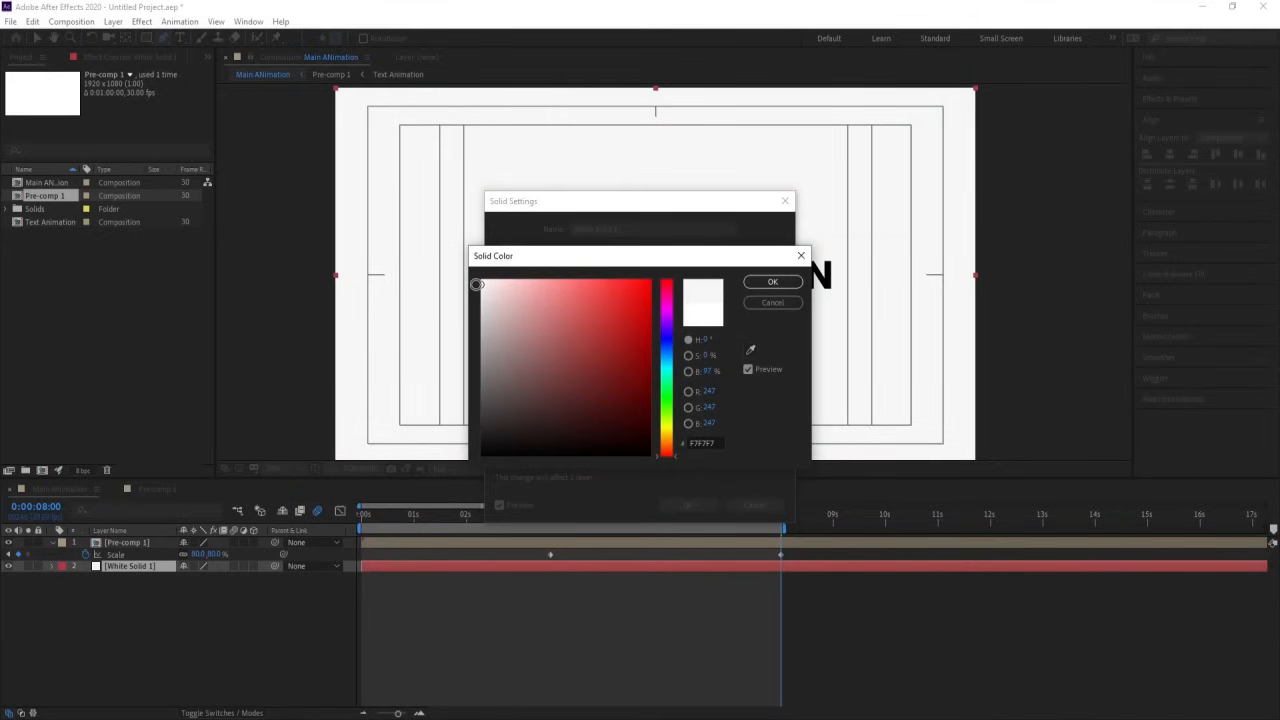
pyautogui.click(756, 284)
pyautogui.click(688, 506)
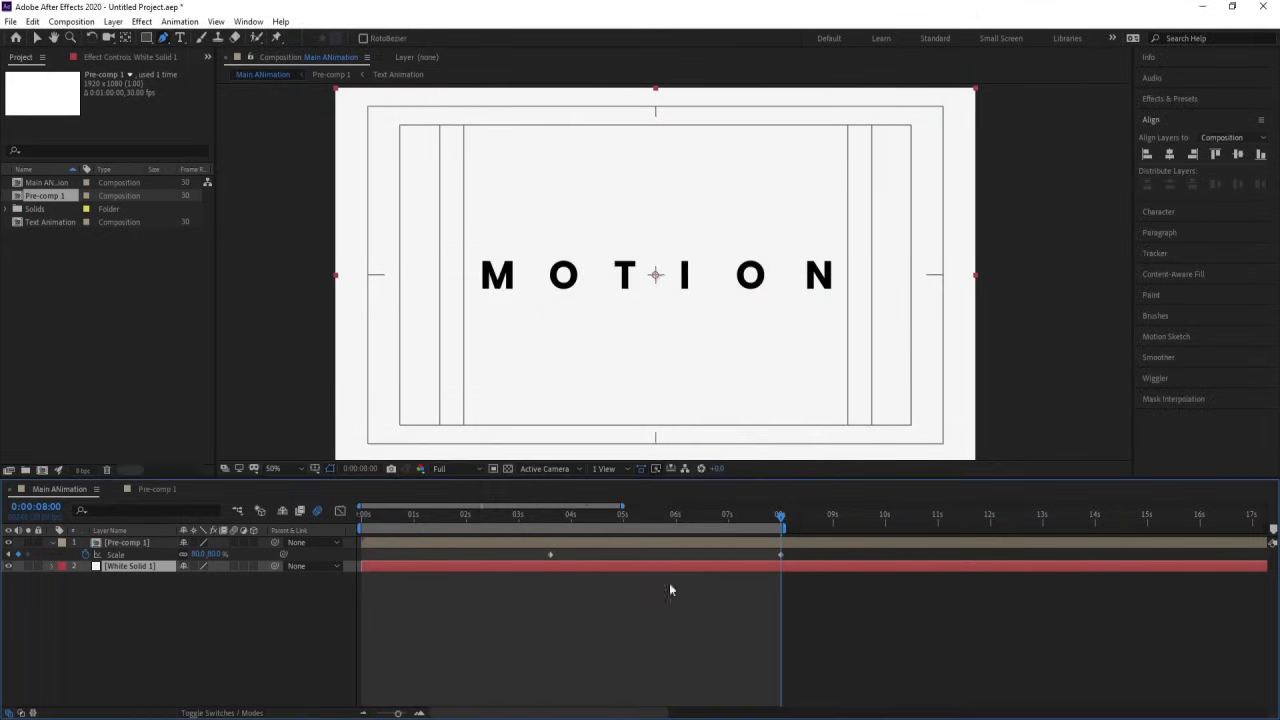
# Find the Drop Shadow effect and apply it to the pre-comp layer
pyautogui.click(477, 545)
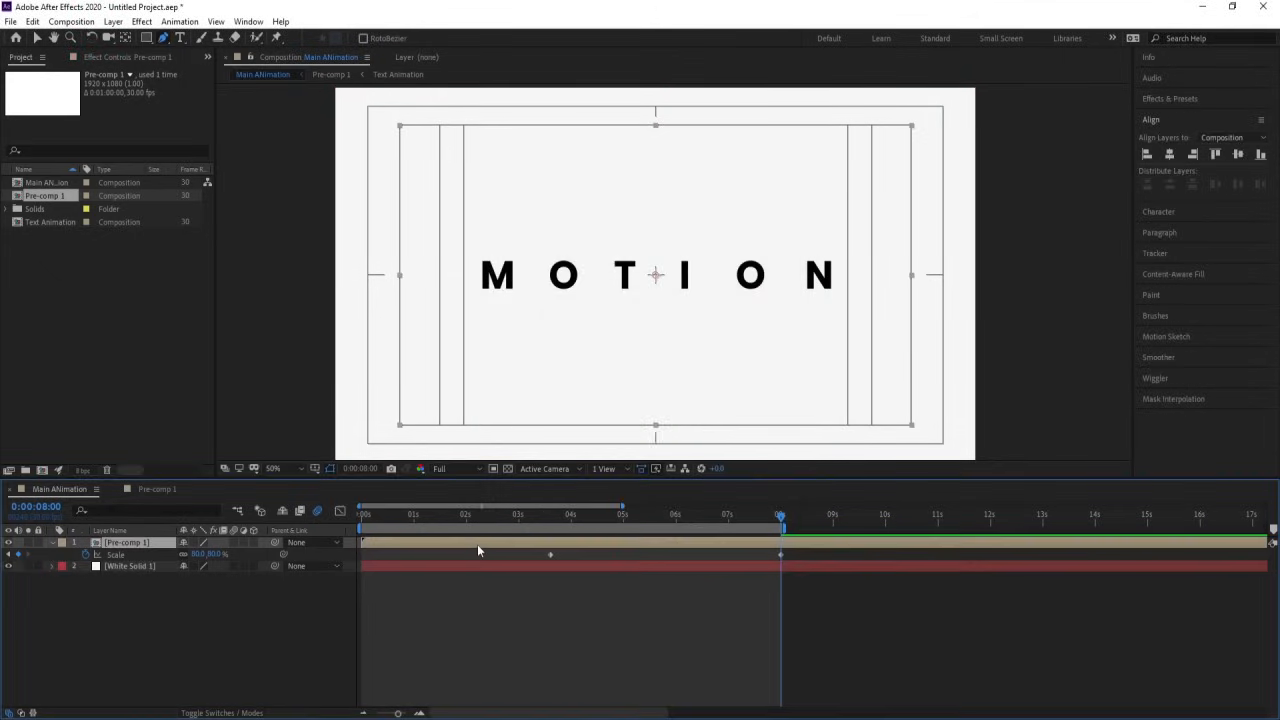
pyautogui.click(1160, 100)
pyautogui.click(1183, 116)
pyautogui.write('drop')
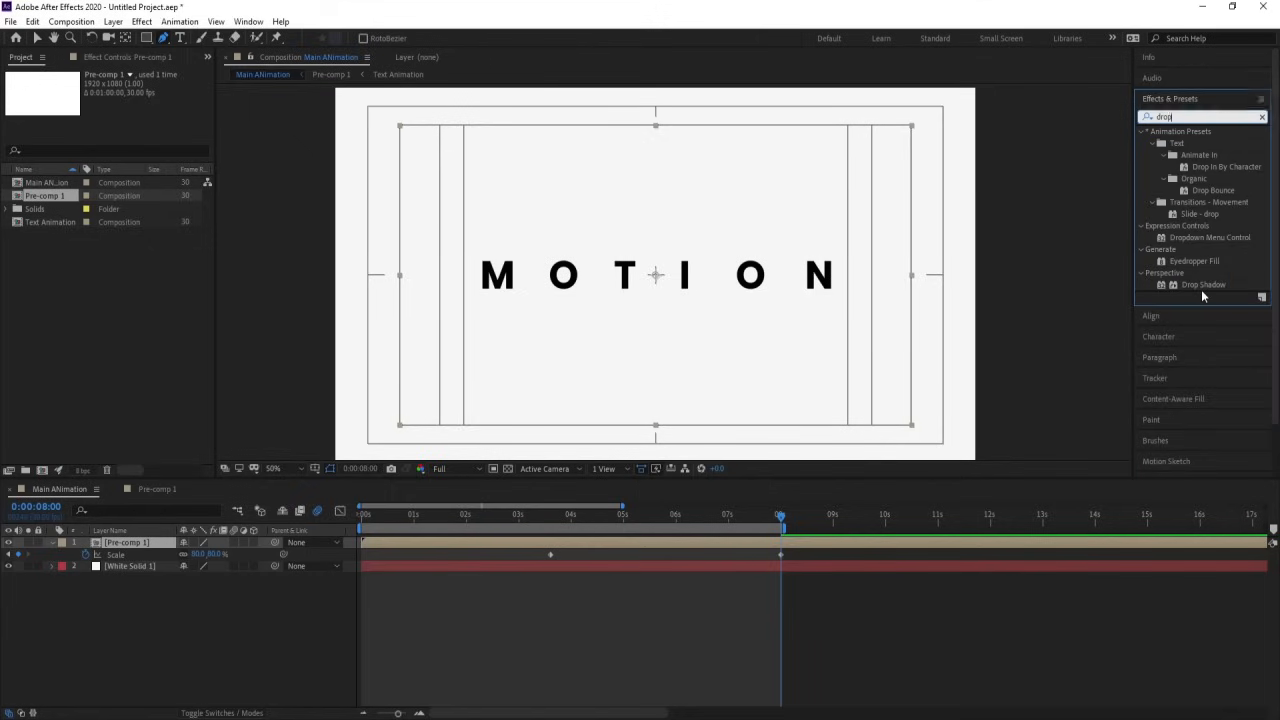
pyautogui.doubleClick(1203, 285)
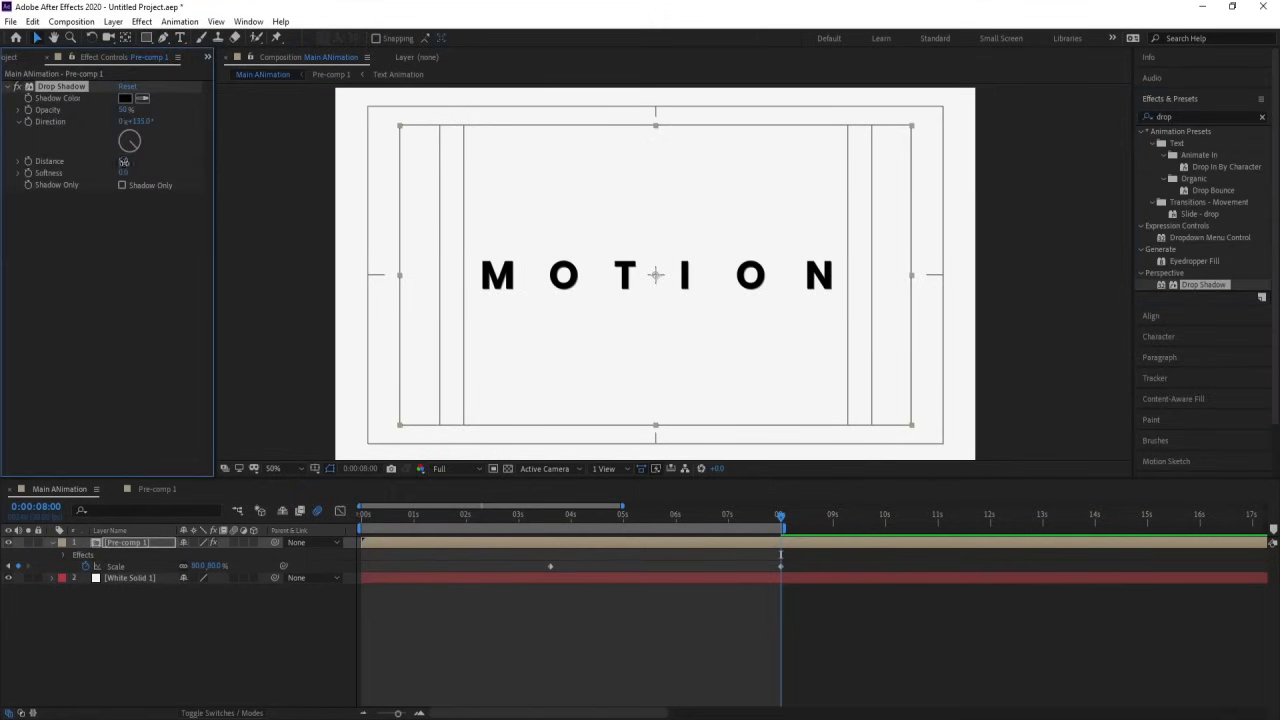
# Set the pre-comp's drop shadow to distance 20, softness 100 and opacity 20%
pyautogui.click(125, 171)
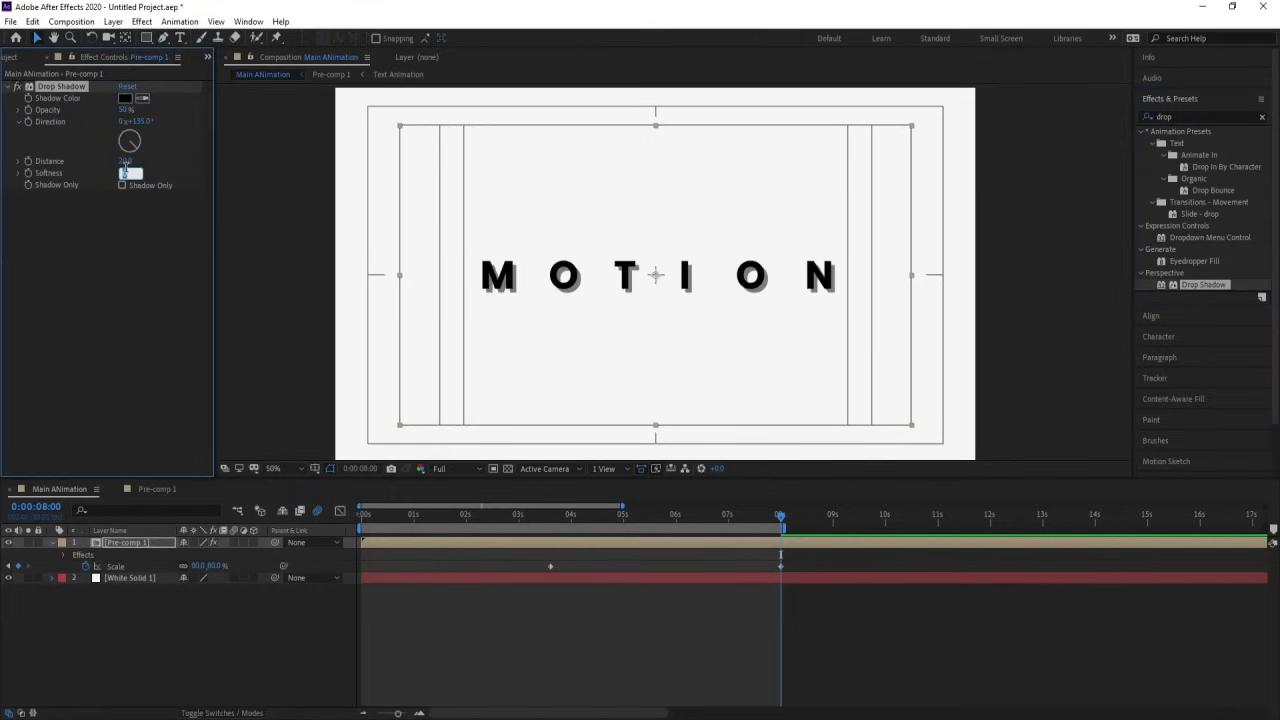
pyautogui.write('100')
pyautogui.press('Return')
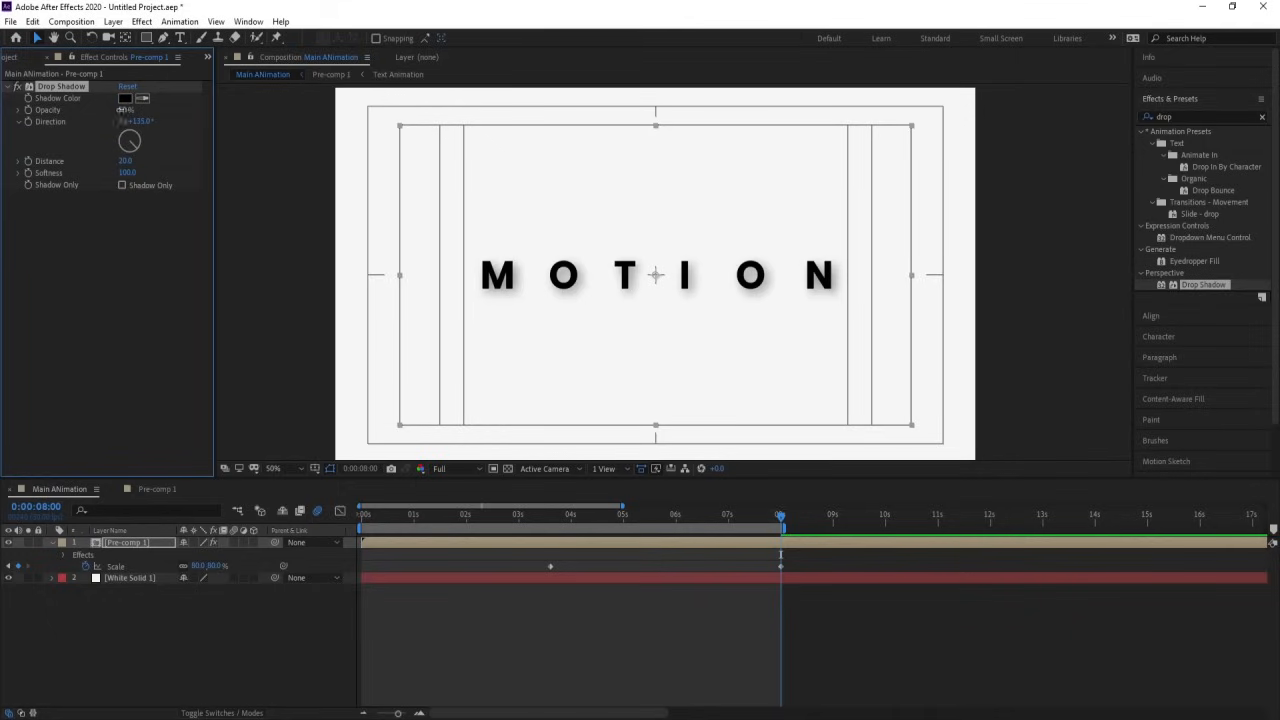
pyautogui.write('20')
pyautogui.press('Return')
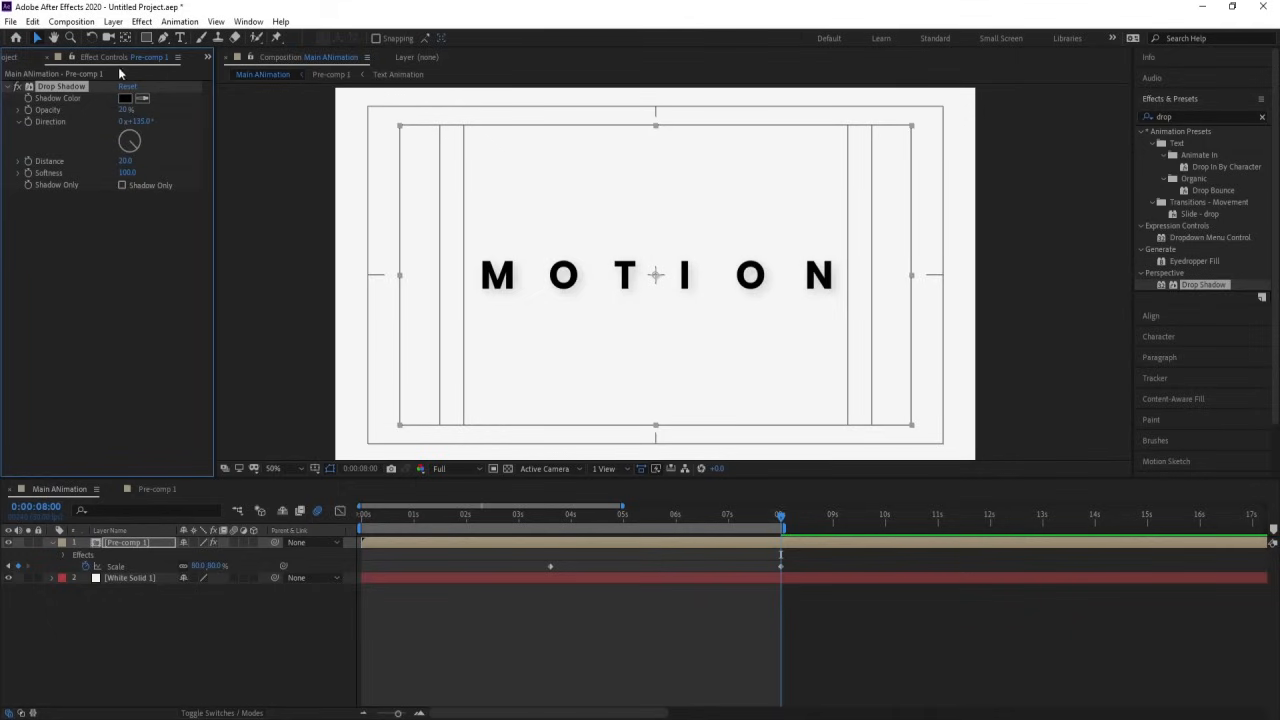
# Change the drop shadow's color to the muted blue 5A7192
pyautogui.click(125, 98)
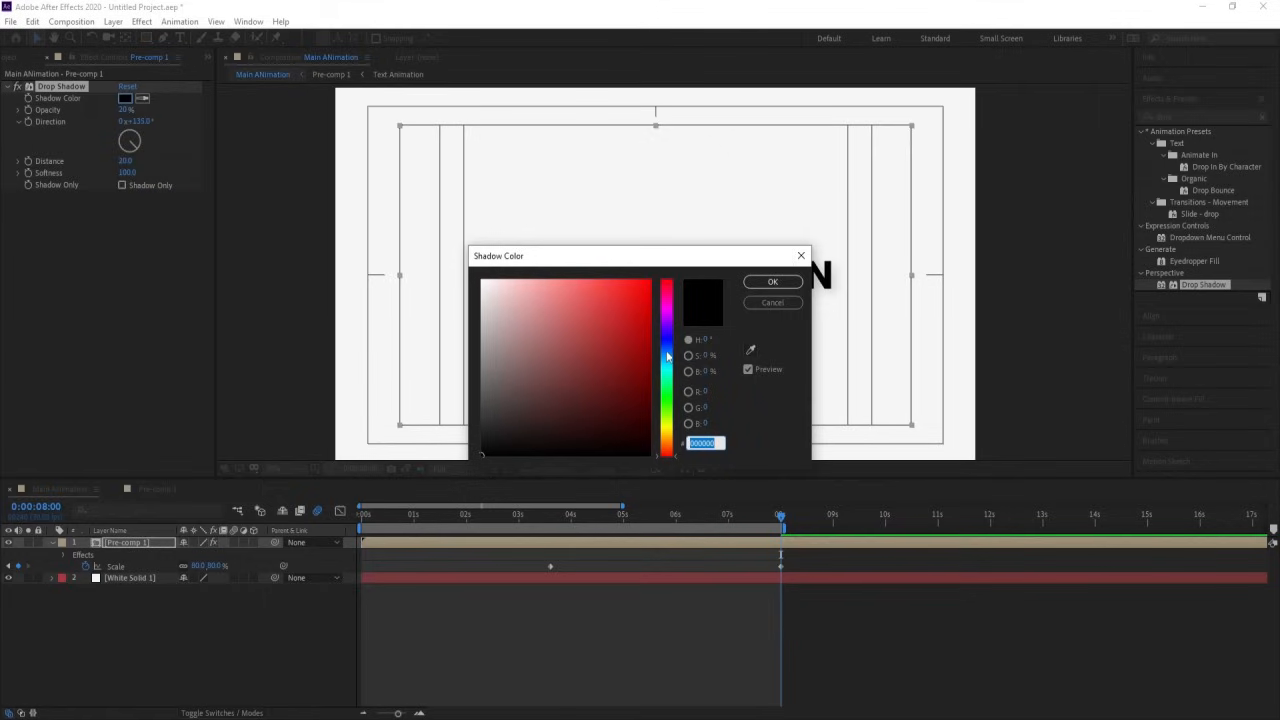
pyautogui.click(667, 352)
pyautogui.click(488, 390)
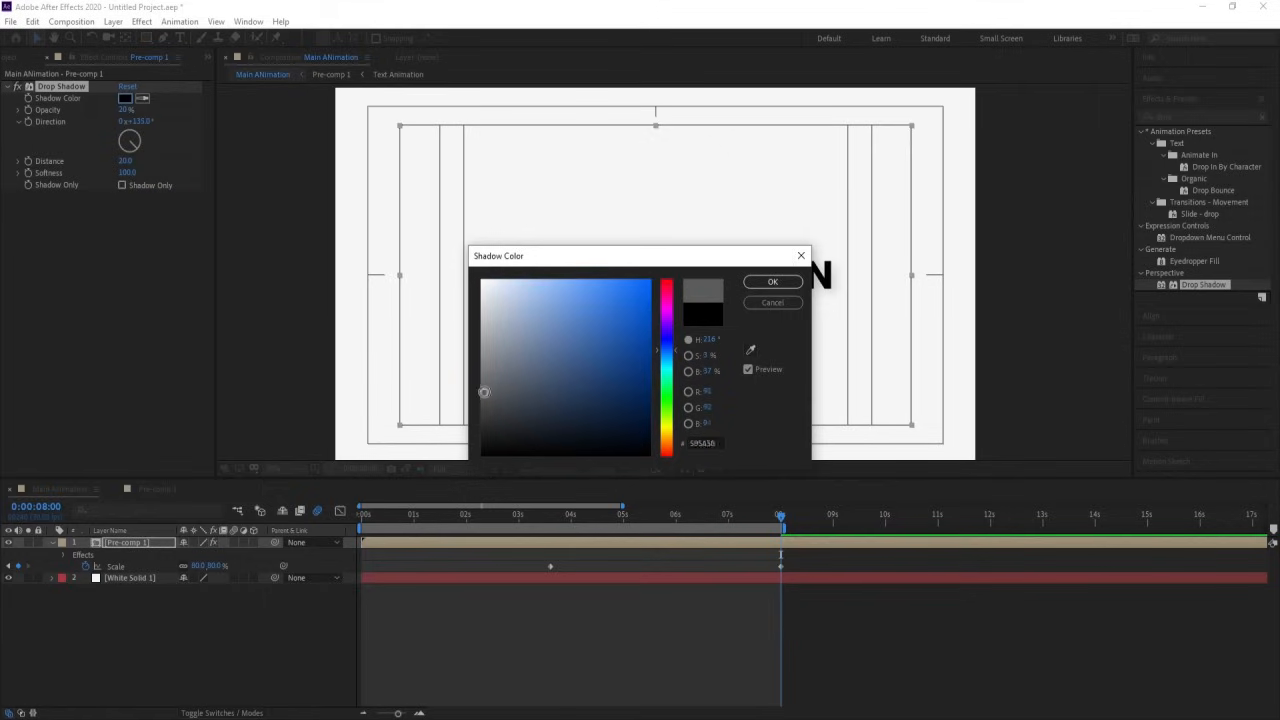
pyautogui.moveTo(495, 390); pyautogui.dragTo(524, 382)
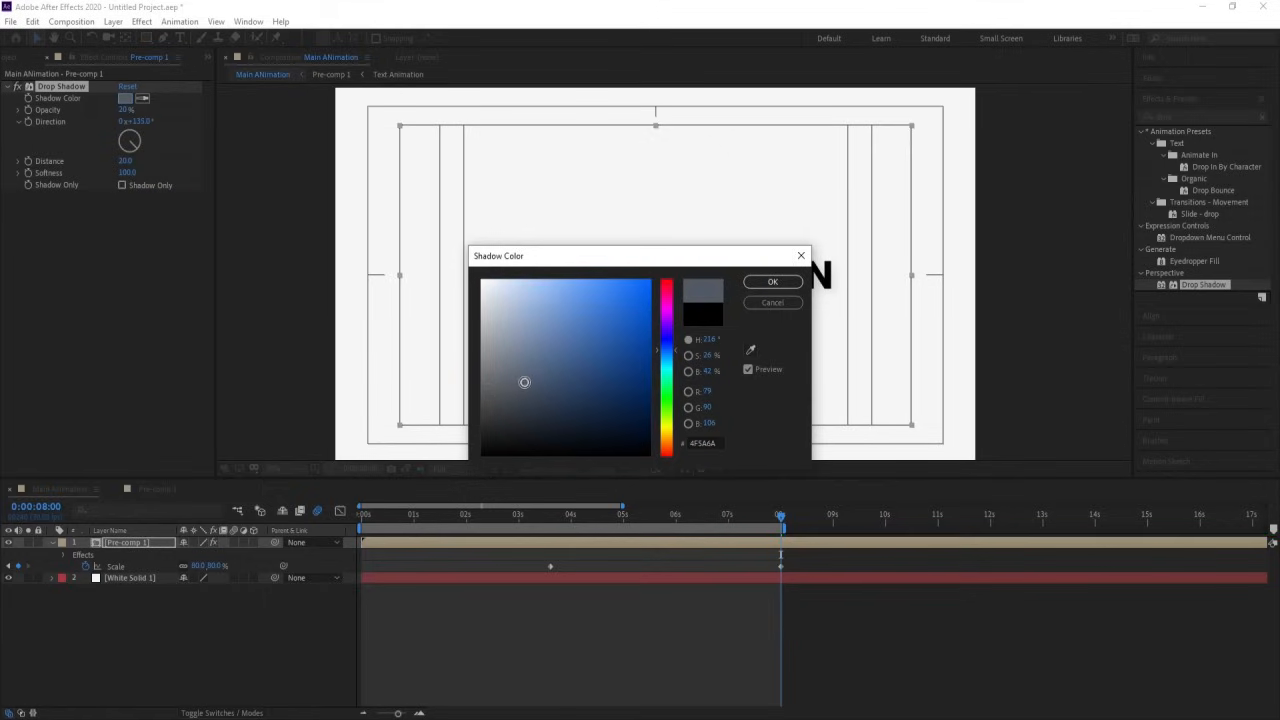
pyautogui.click(543, 353)
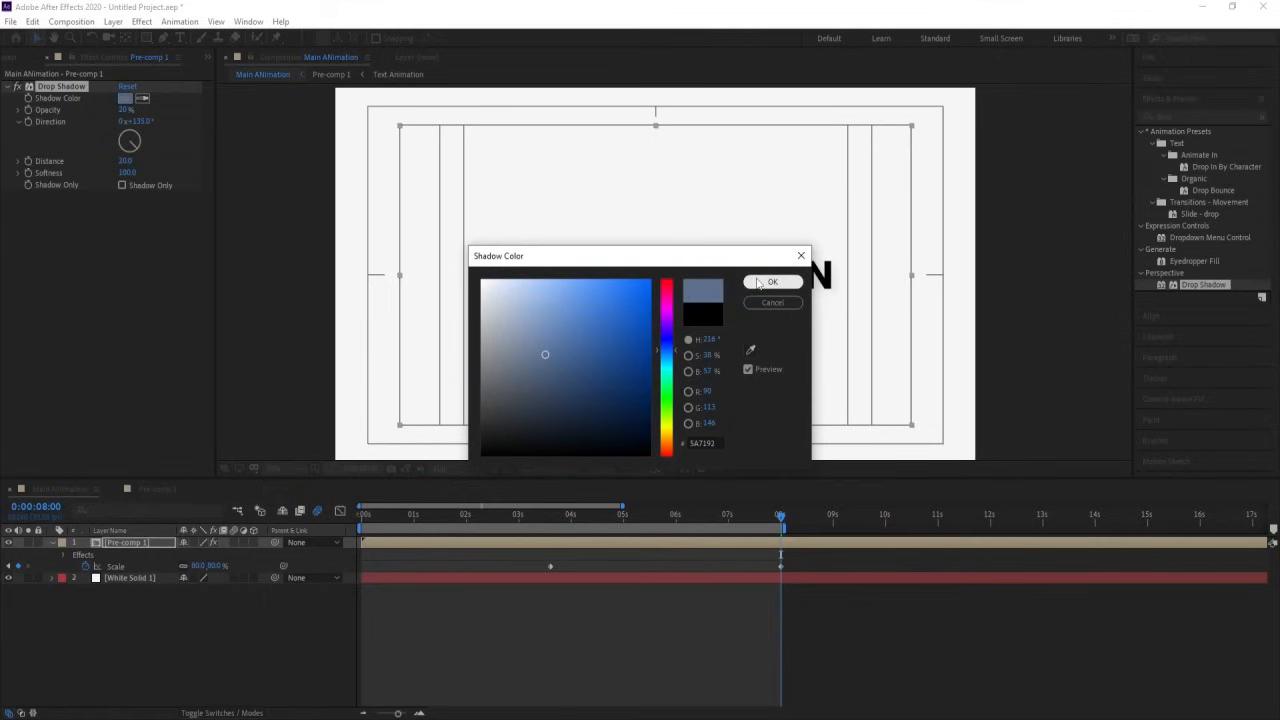
pyautogui.click(772, 282)
# Preview the main composition's animation from 0:00
pyautogui.moveTo(446, 514); pyautogui.dragTo(323, 509)
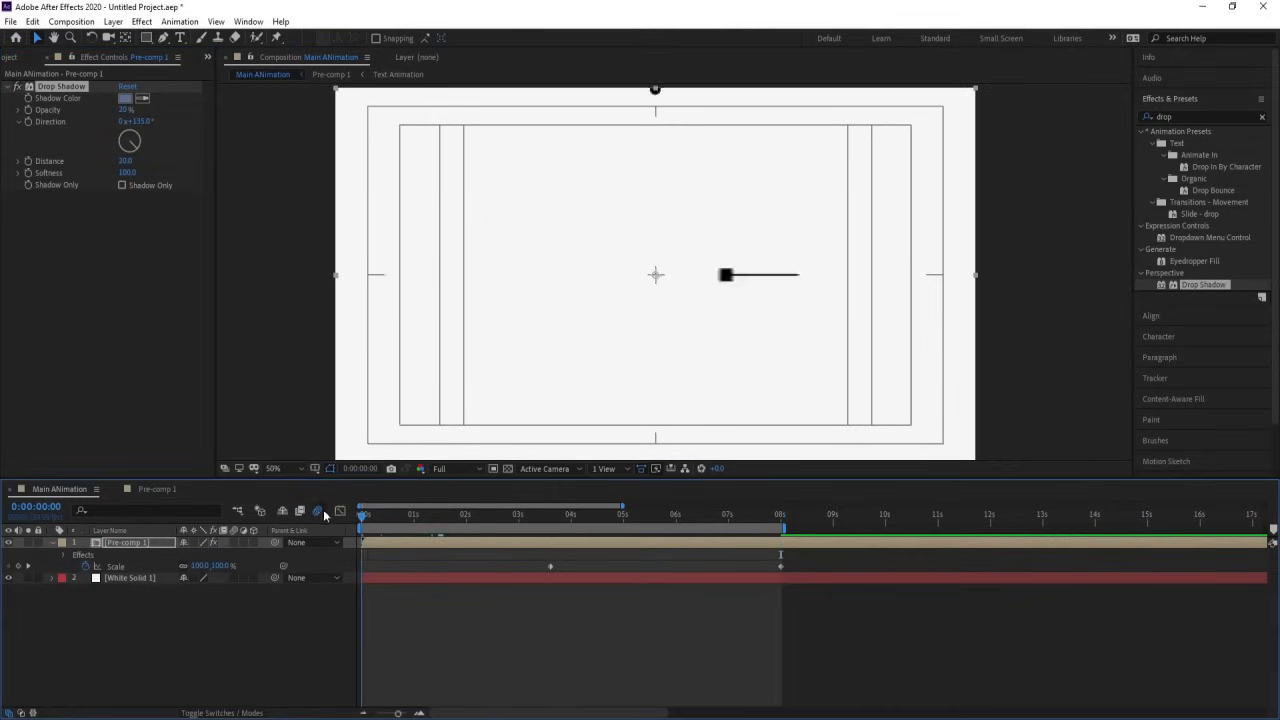
pyautogui.press('space')
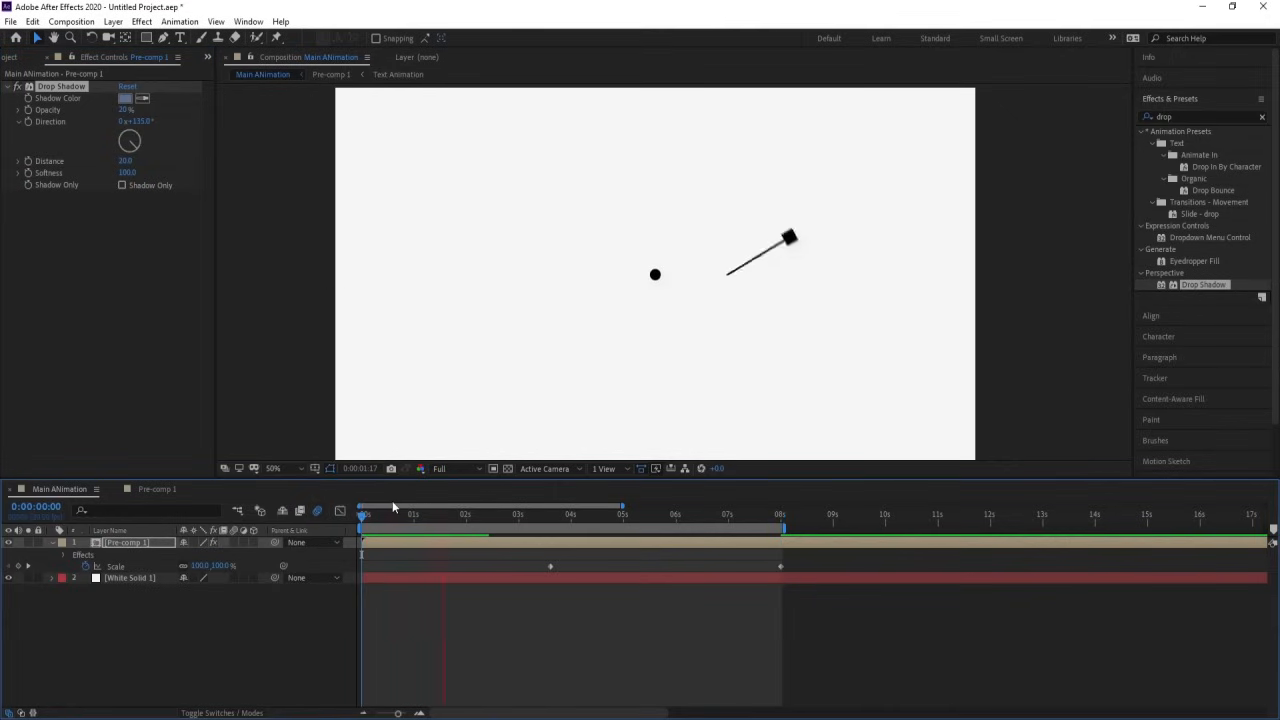